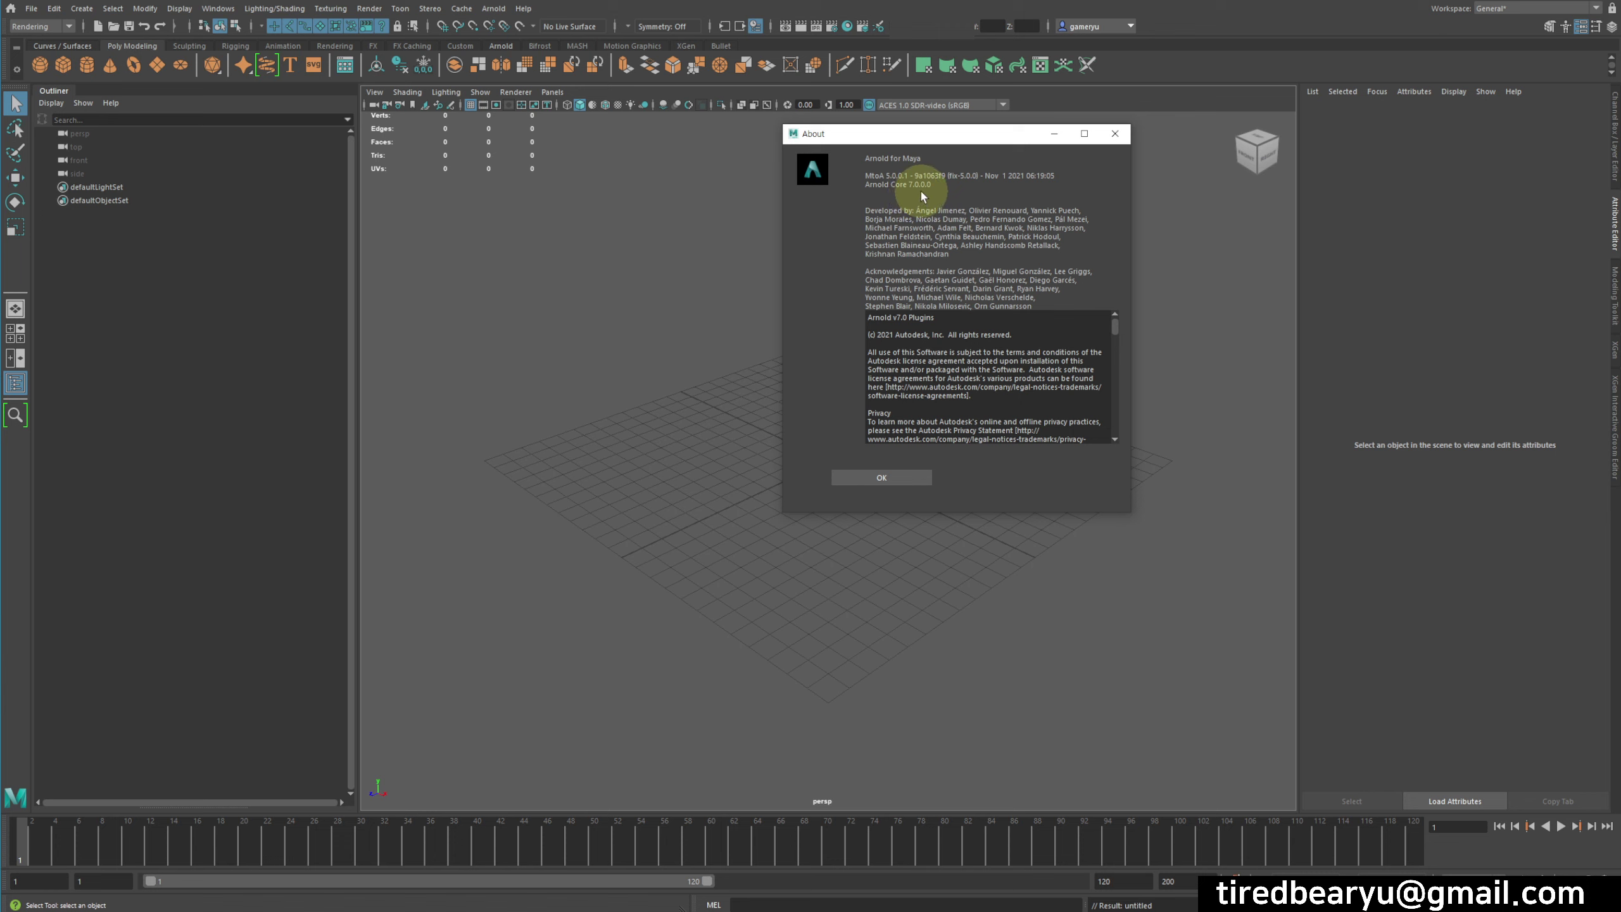
Close the Arnold version information, create a polygon plane, and scale it up well beyond the grid as a floor
{"action": "left_click", "coordinate": [1116, 136]}
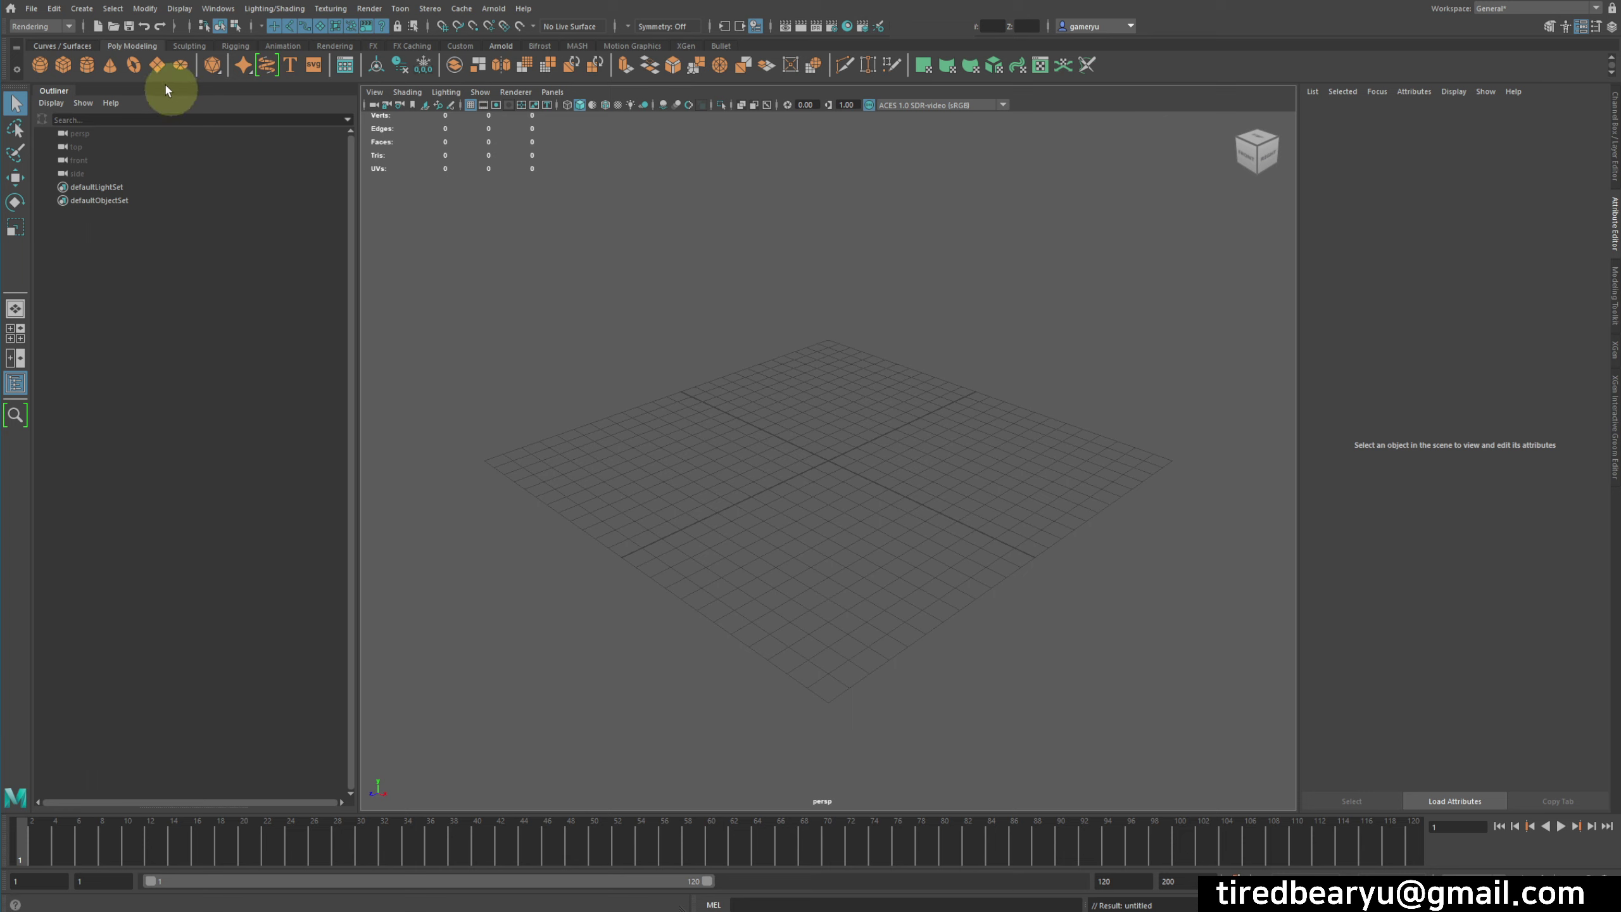
{"action": "left_click", "coordinate": [156, 65]}
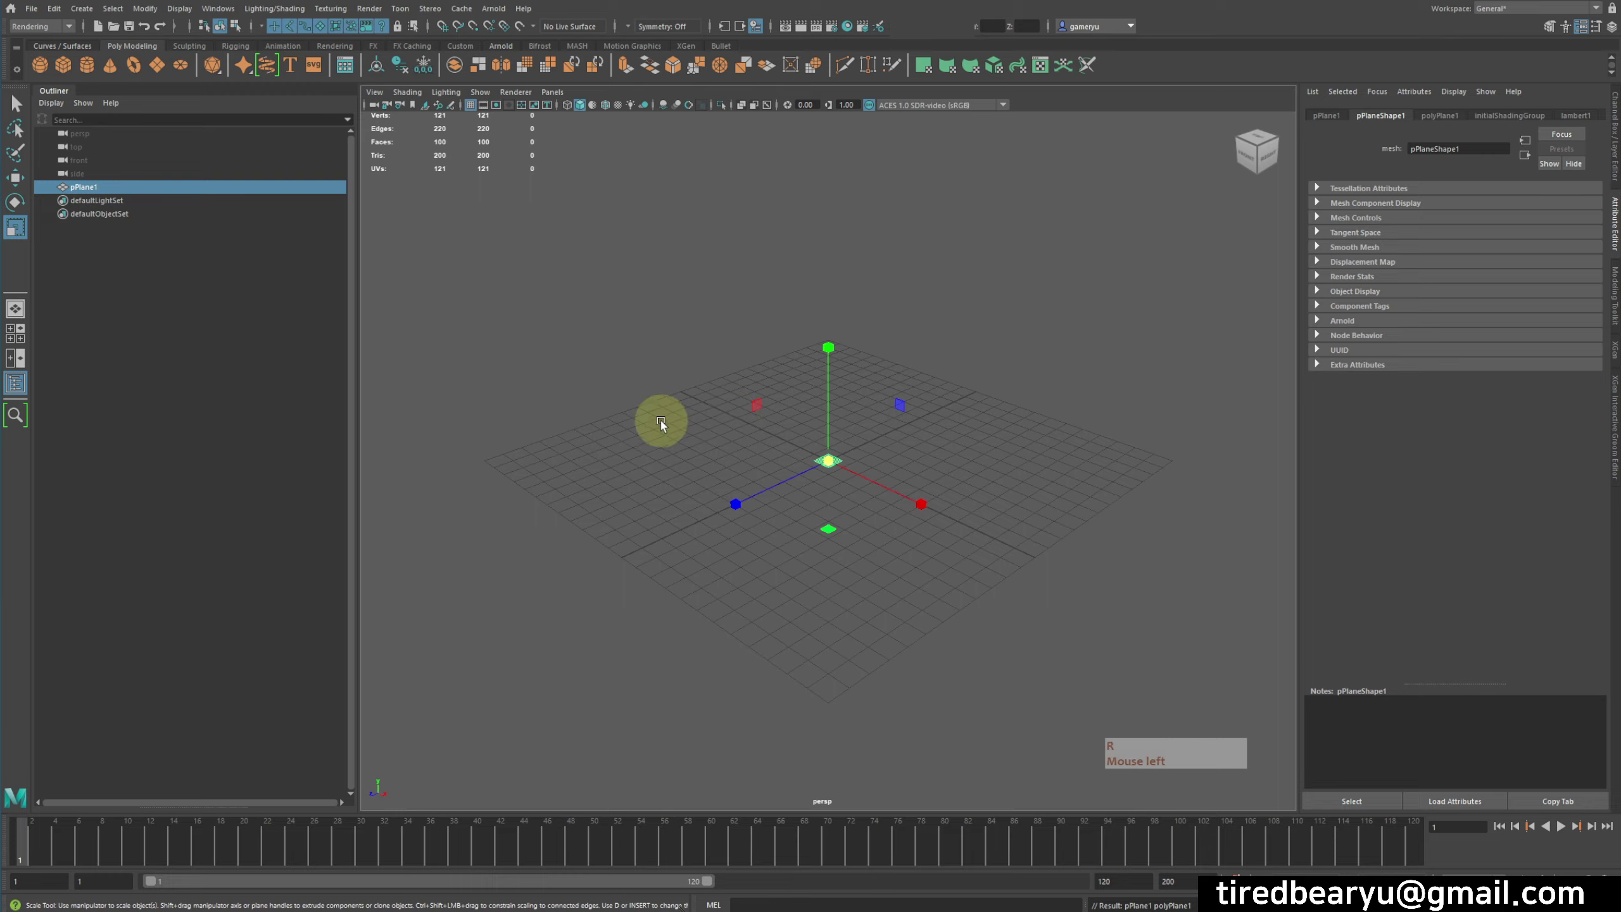
{"action": "right_click_drag", "start_coordinate": [662, 420], "coordinate": [1281, 412], "text": "alt"}
{"action": "scroll", "coordinate": [1240, 362], "scroll_direction": "up", "scroll_amount": 3}
{"action": "key", "text": "w"}
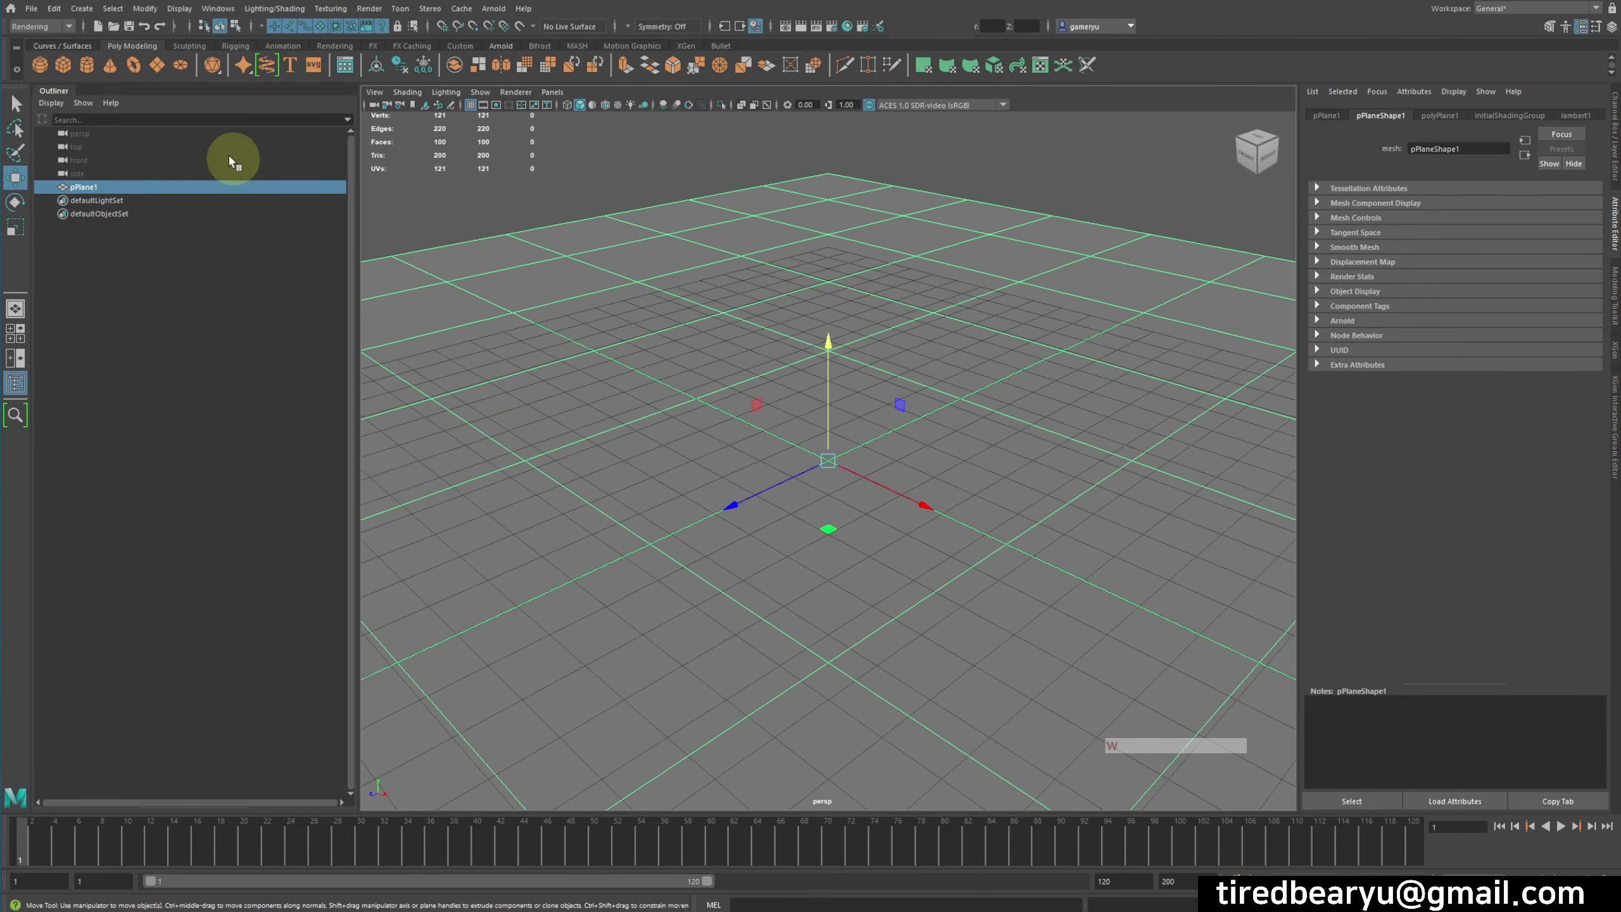
Create a polygon sphere, enlarge it, and raise it so it rests on the floor plane
{"action": "left_click", "coordinate": [41, 65]}
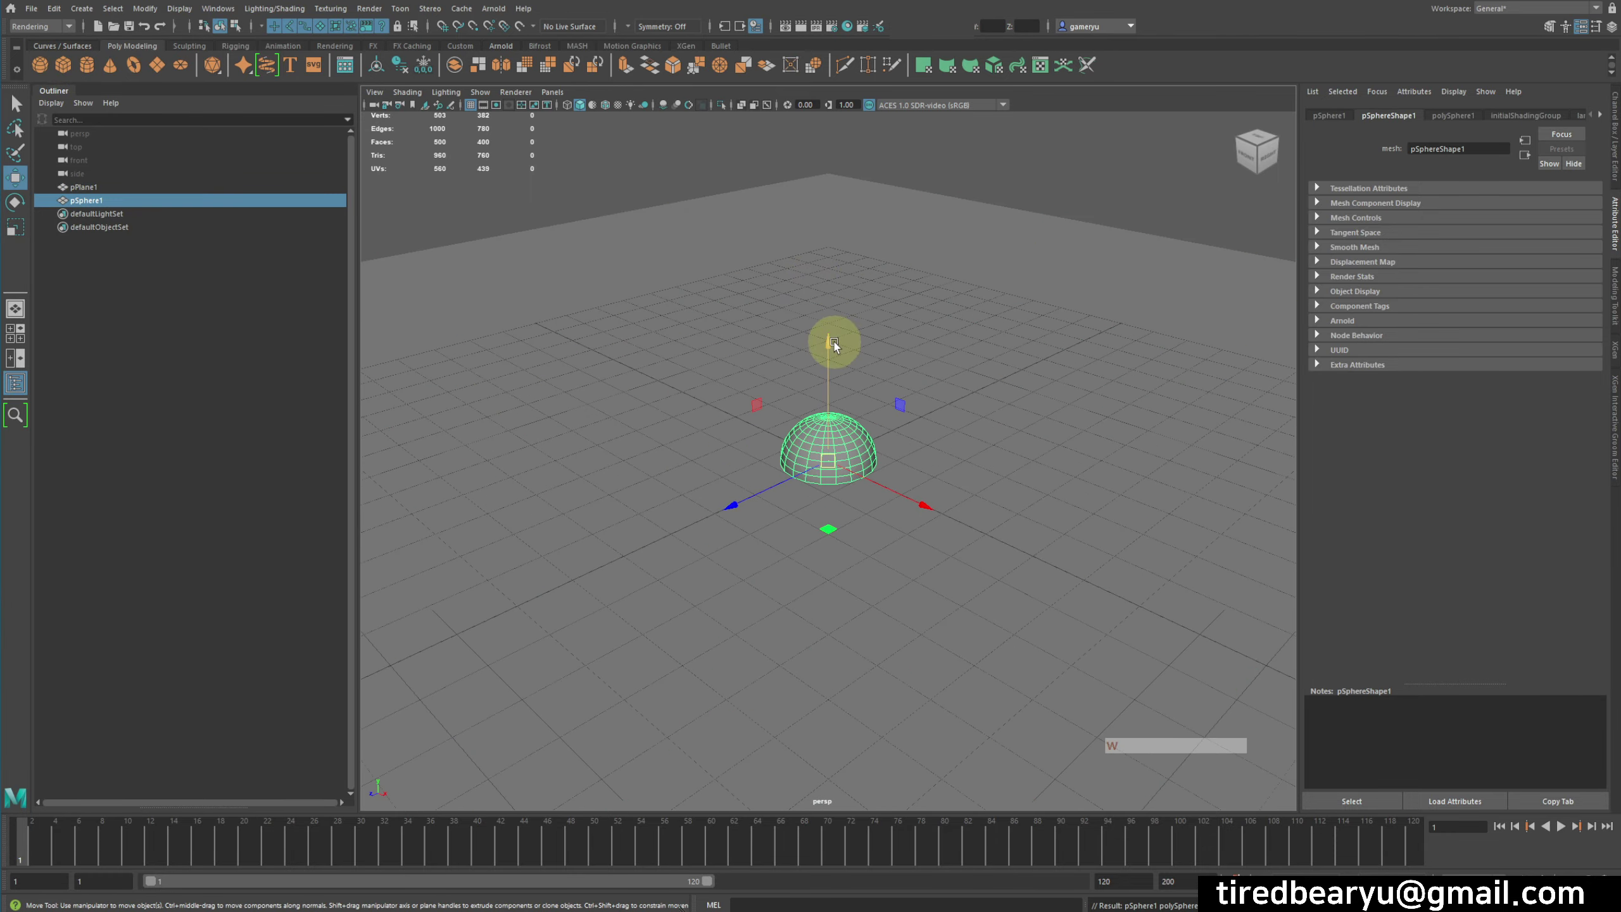
{"action": "left_click_drag", "start_coordinate": [832, 345], "coordinate": [839, 269]}
{"action": "key", "text": "r"}
{"action": "middle_click_drag", "start_coordinate": [839, 271], "coordinate": [866, 353]}
{"action": "right_click_drag", "start_coordinate": [866, 353], "coordinate": [826, 279], "text": "alt"}
{"action": "key", "text": "w"}
{"action": "left_click_drag", "start_coordinate": [825, 279], "coordinate": [833, 255]}
{"action": "scroll", "coordinate": [844, 256], "scroll_direction": "up", "scroll_amount": 3}
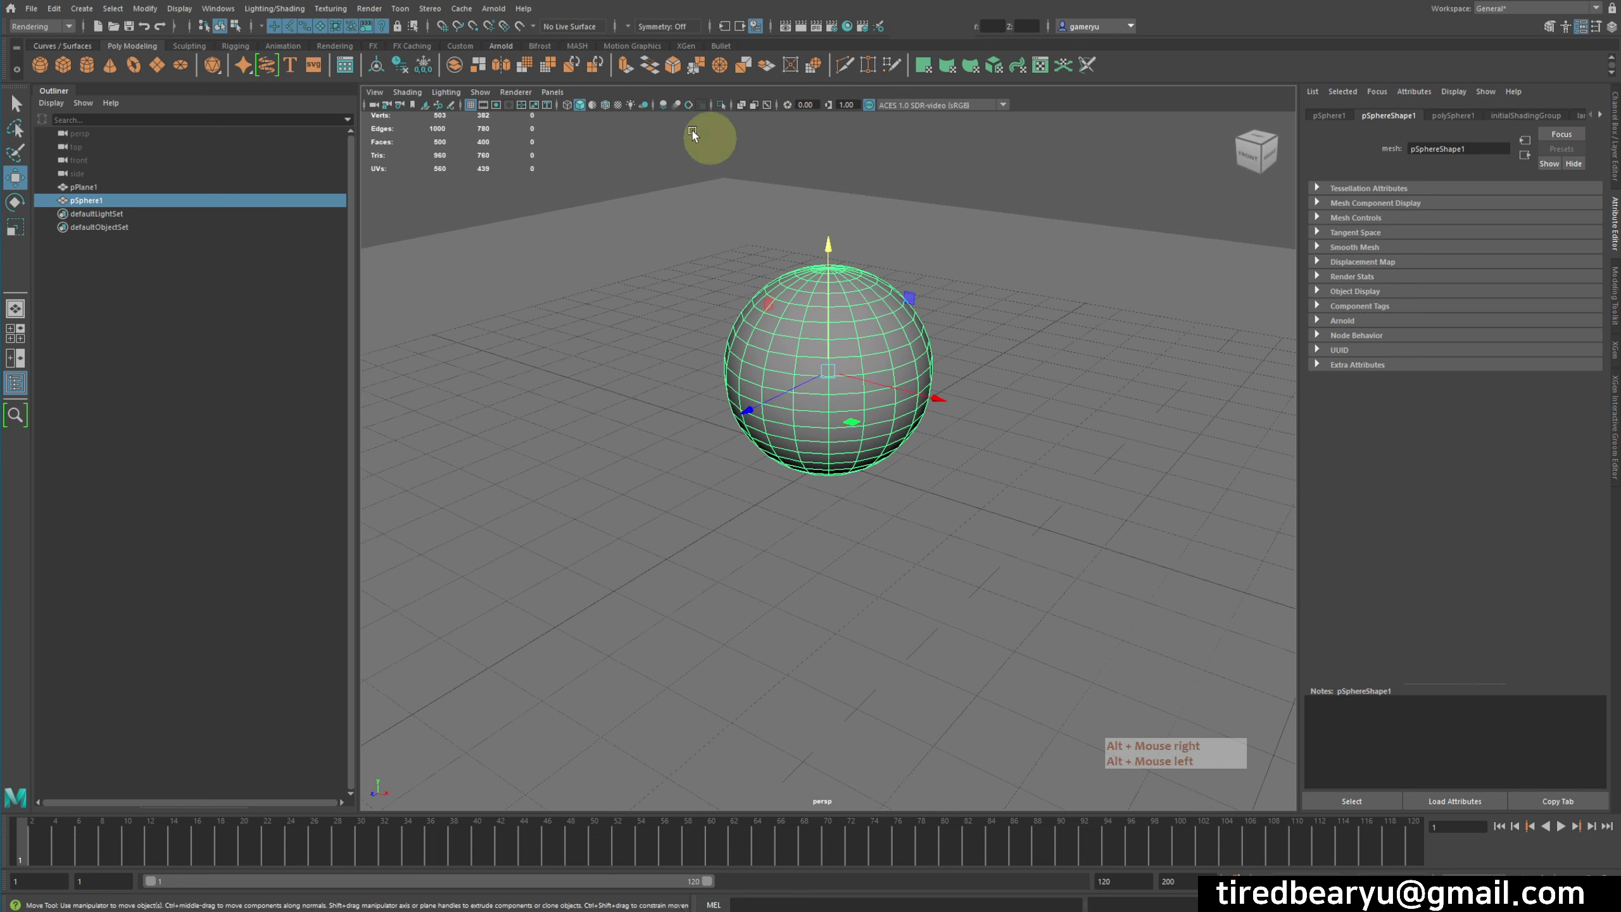
Add an Arnold Skydome Light and map its color to a file texture using Interior1_Color.exr
{"action": "left_click", "coordinate": [493, 9]}
{"action": "mouse_move", "coordinate": [540, 79]}
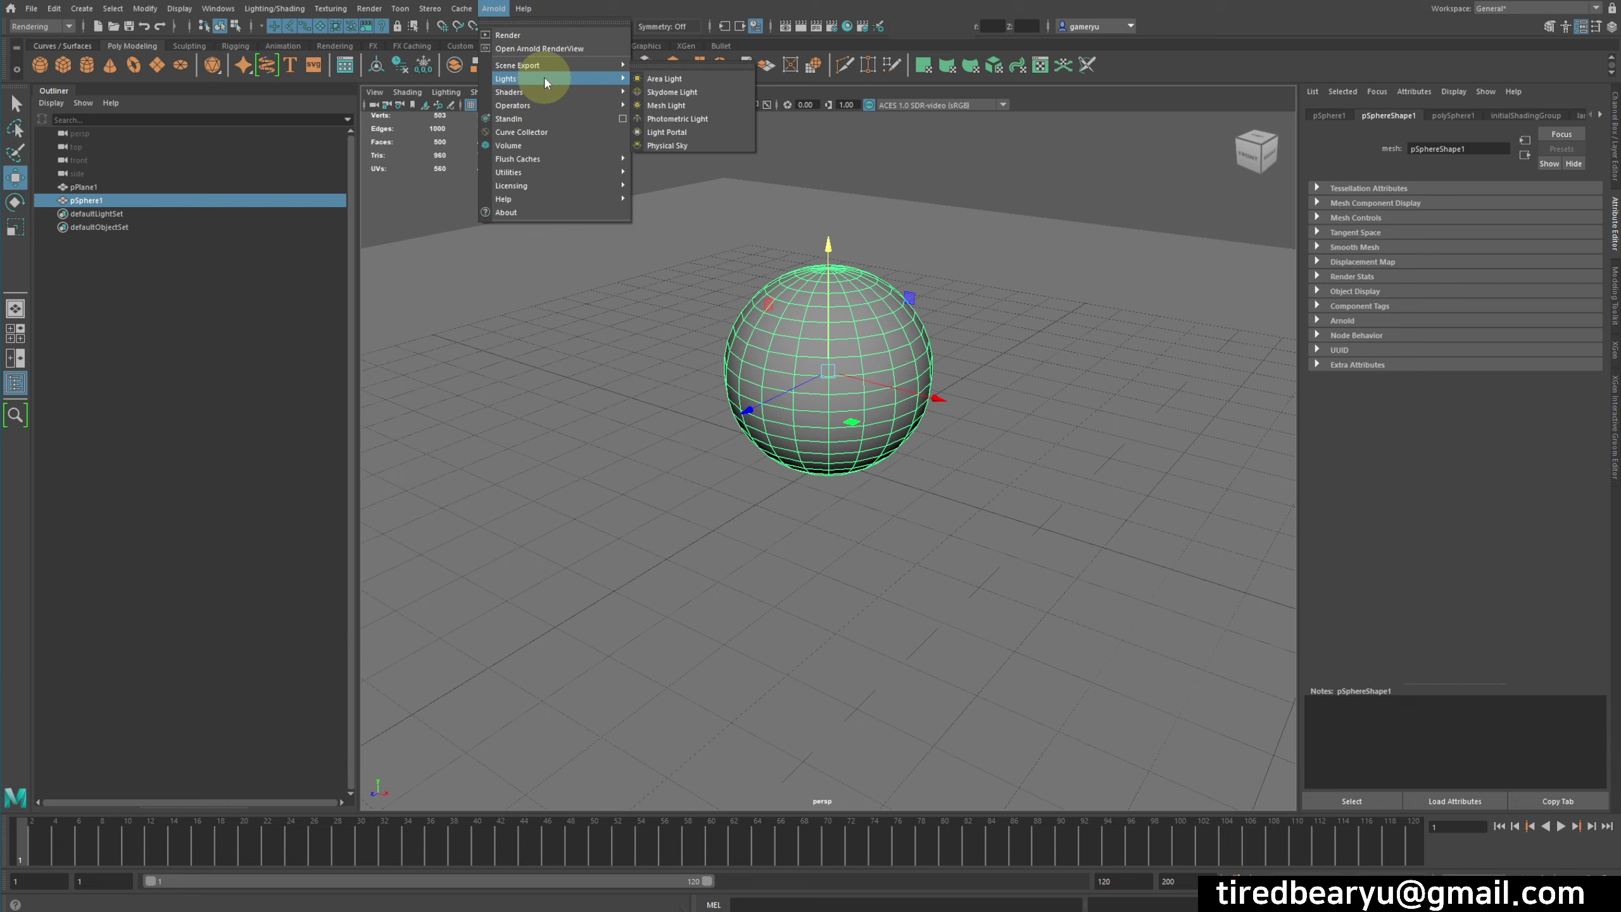
{"action": "left_click", "coordinate": [691, 90]}
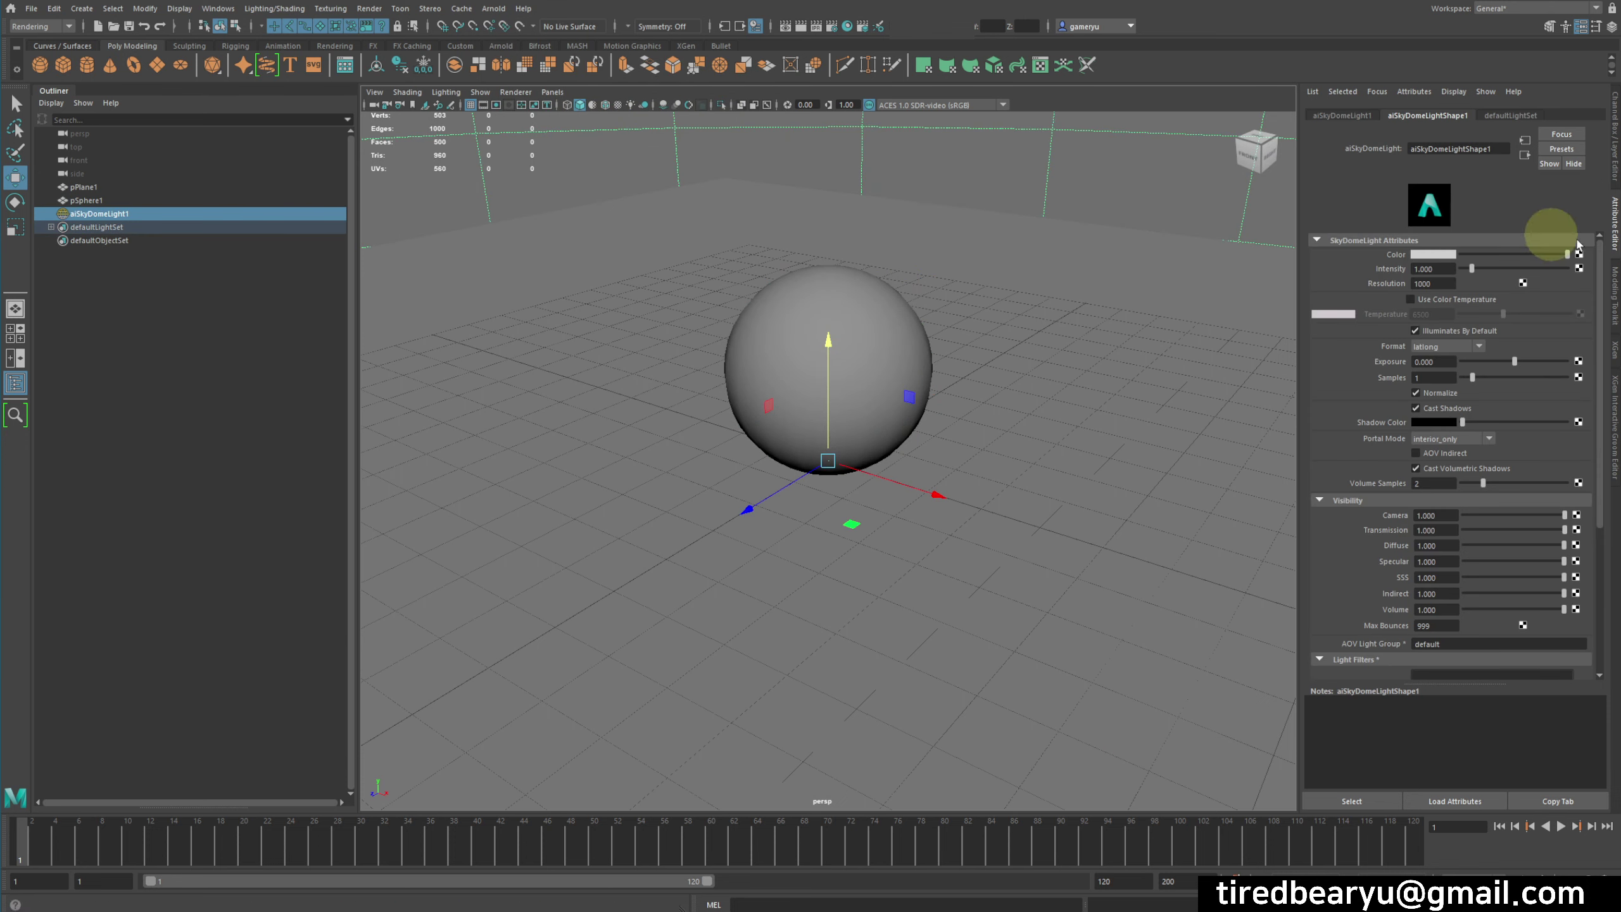
{"action": "left_click", "coordinate": [1578, 254]}
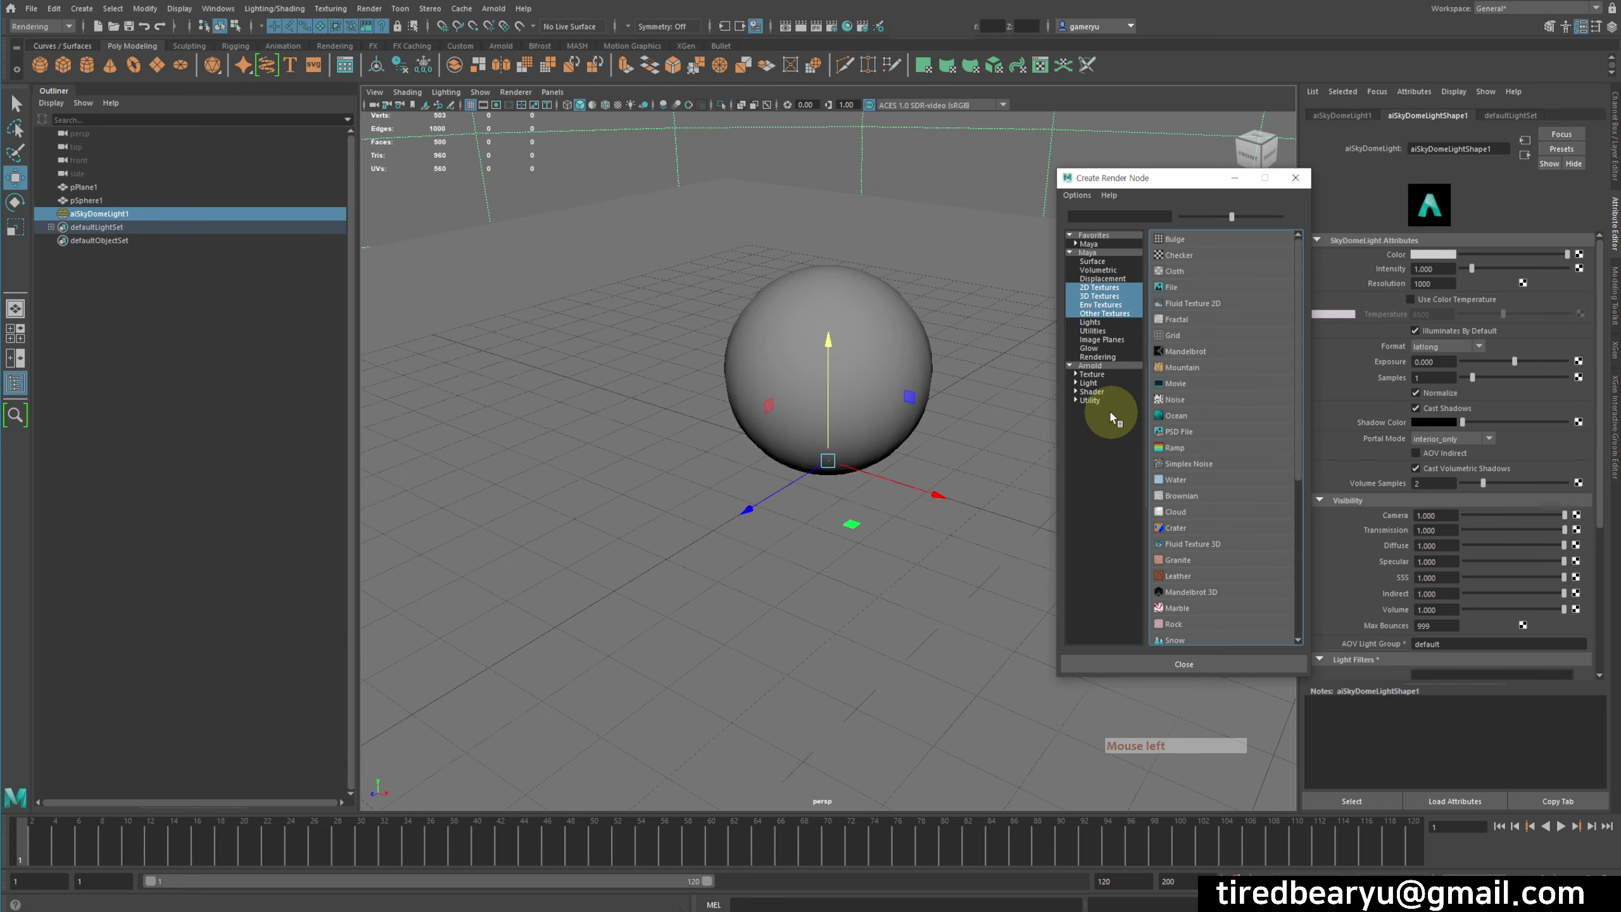
{"action": "left_click", "coordinate": [1174, 294]}
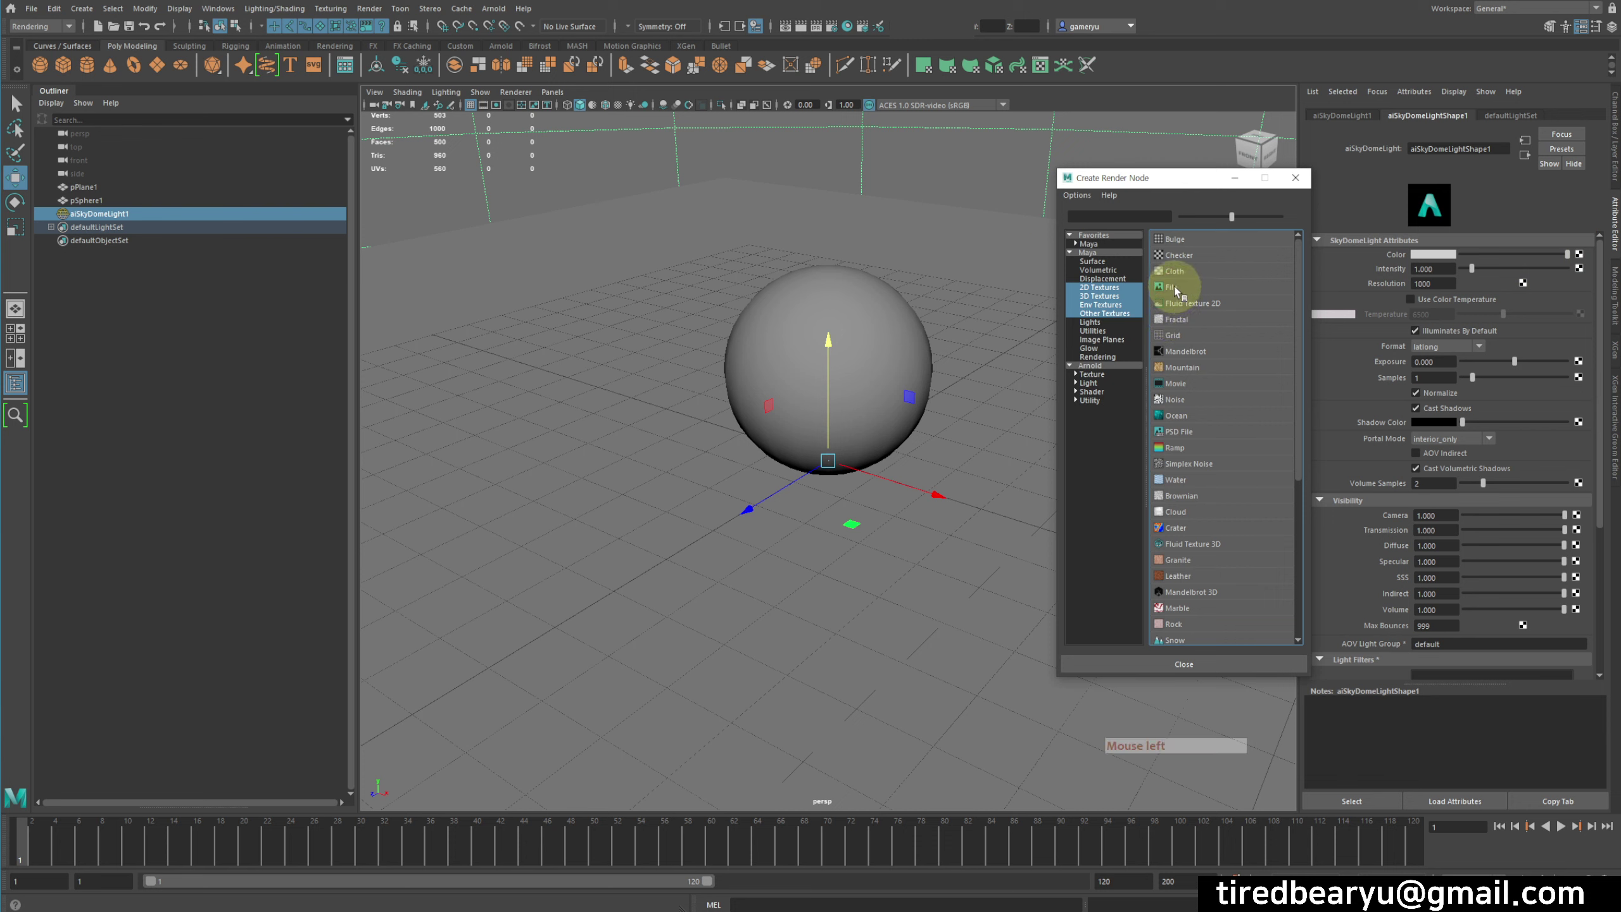
{"action": "left_click", "coordinate": [1589, 297]}
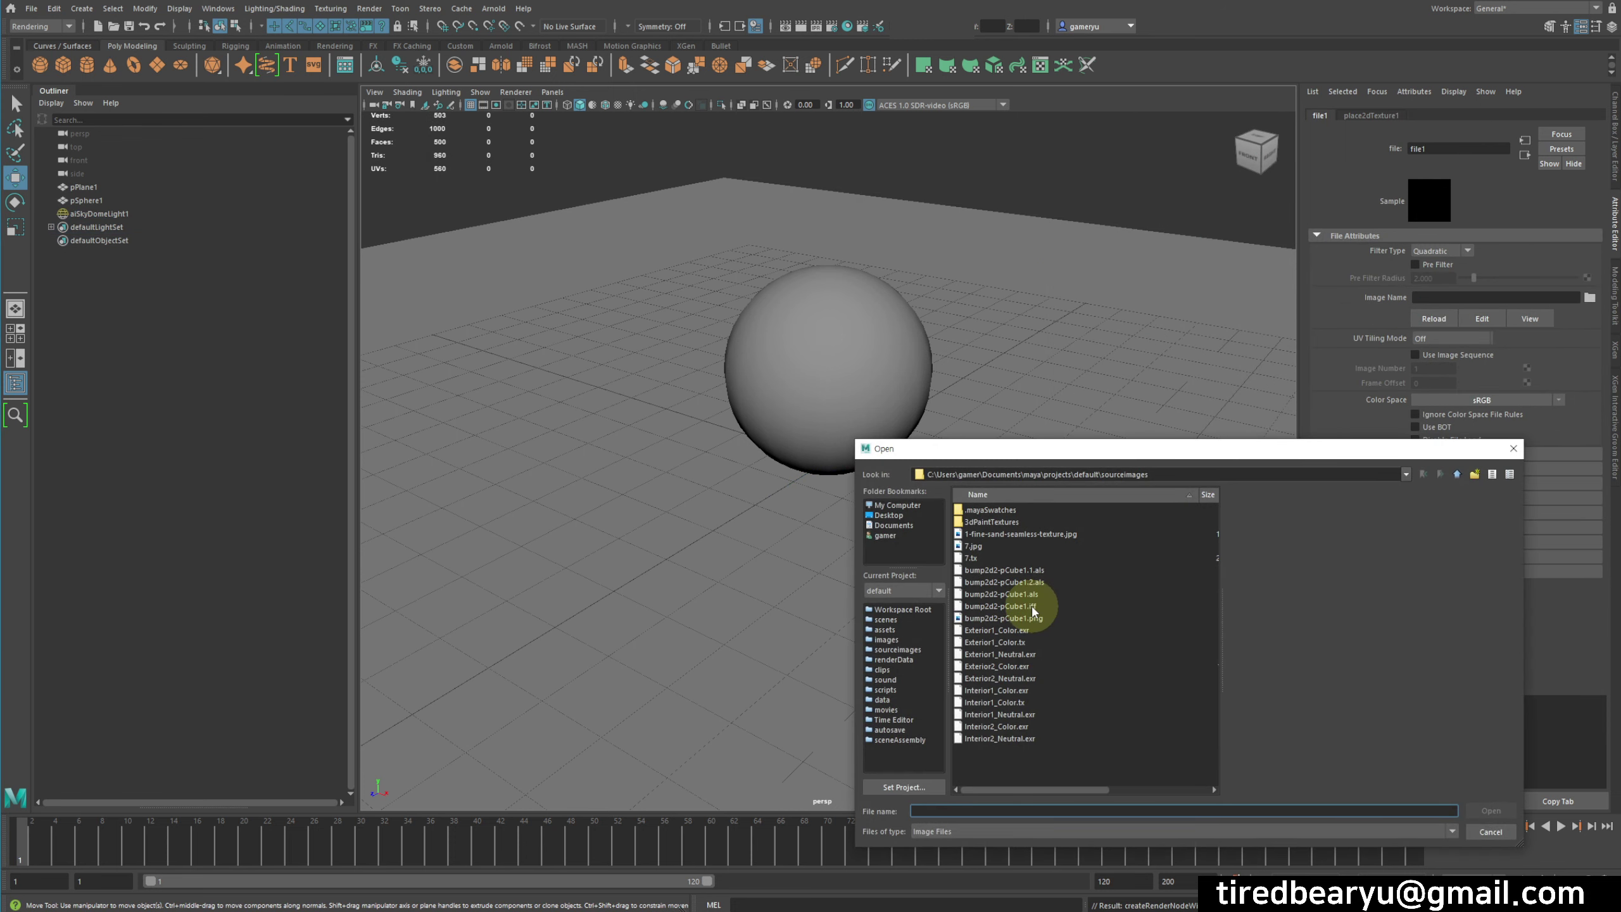
{"action": "left_click", "coordinate": [1021, 685]}
{"action": "double_click", "coordinate": [1024, 689]}
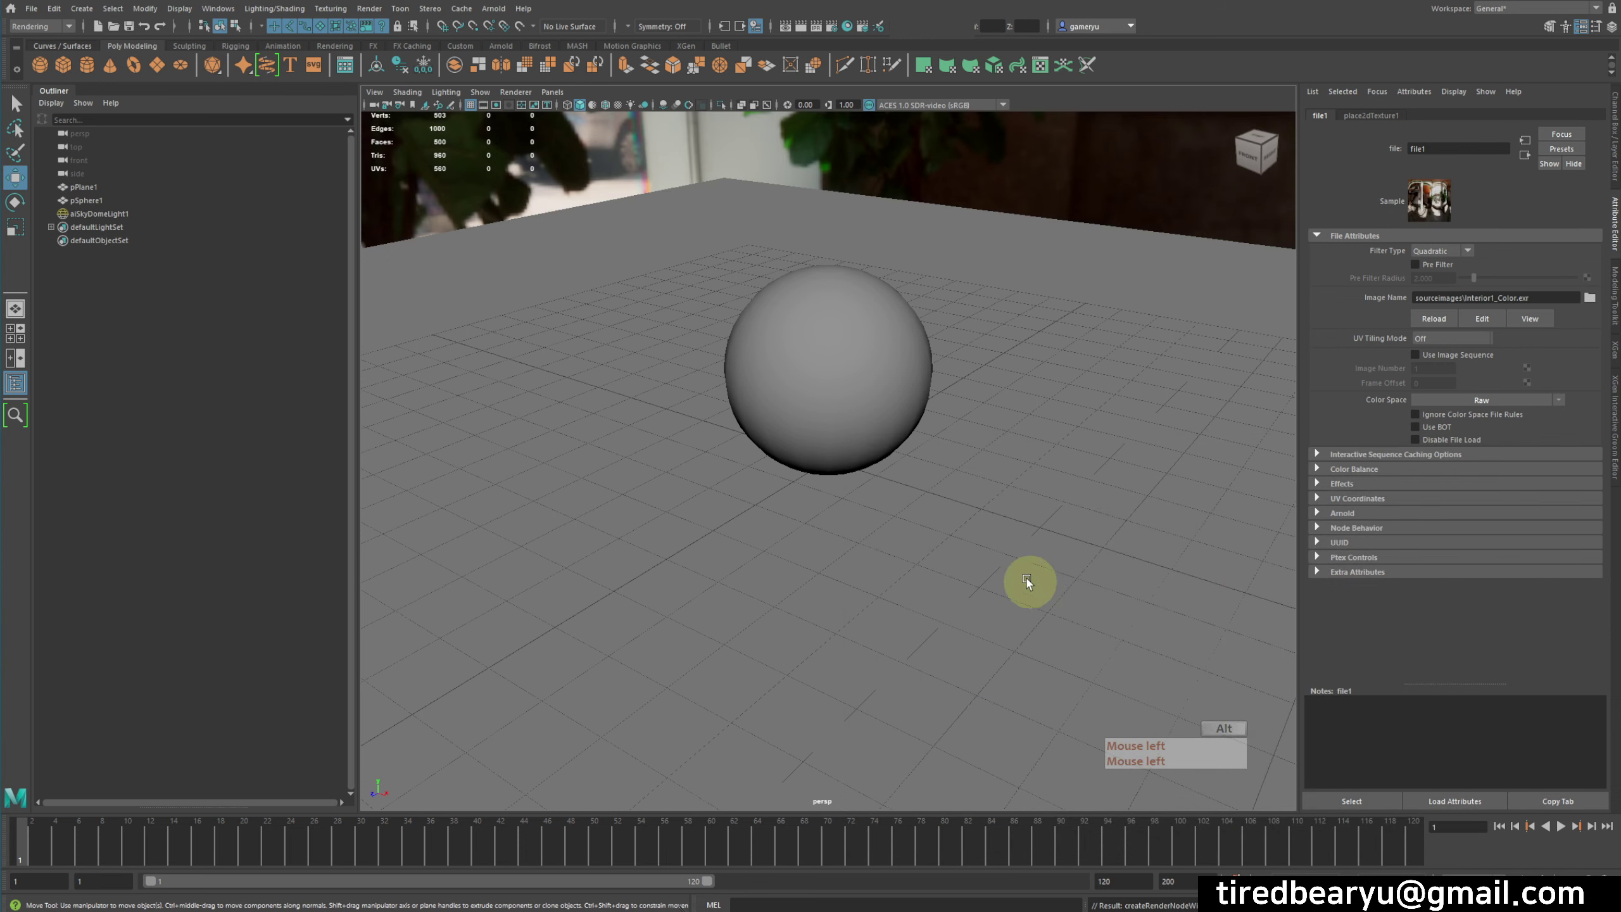
Assign a new aiStandardSurface material to the sphere
{"action": "left_click", "coordinate": [864, 317]}
{"action": "right_click_drag", "start_coordinate": [864, 315], "coordinate": [862, 659]}
{"action": "left_click", "coordinate": [616, 410]}
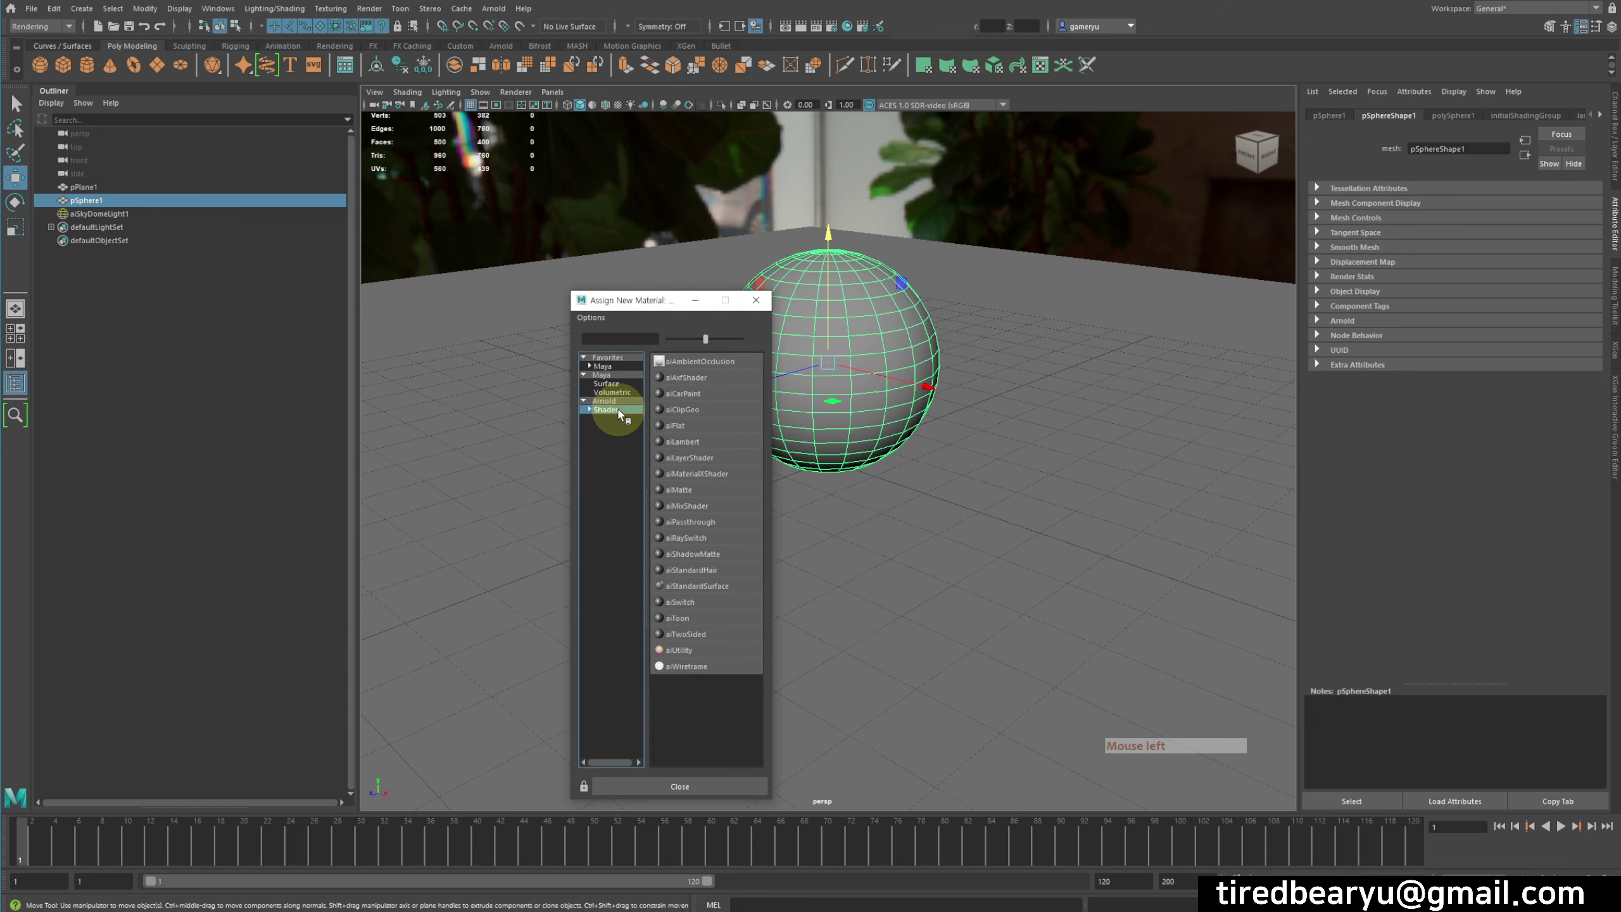
{"action": "left_click", "coordinate": [715, 587]}
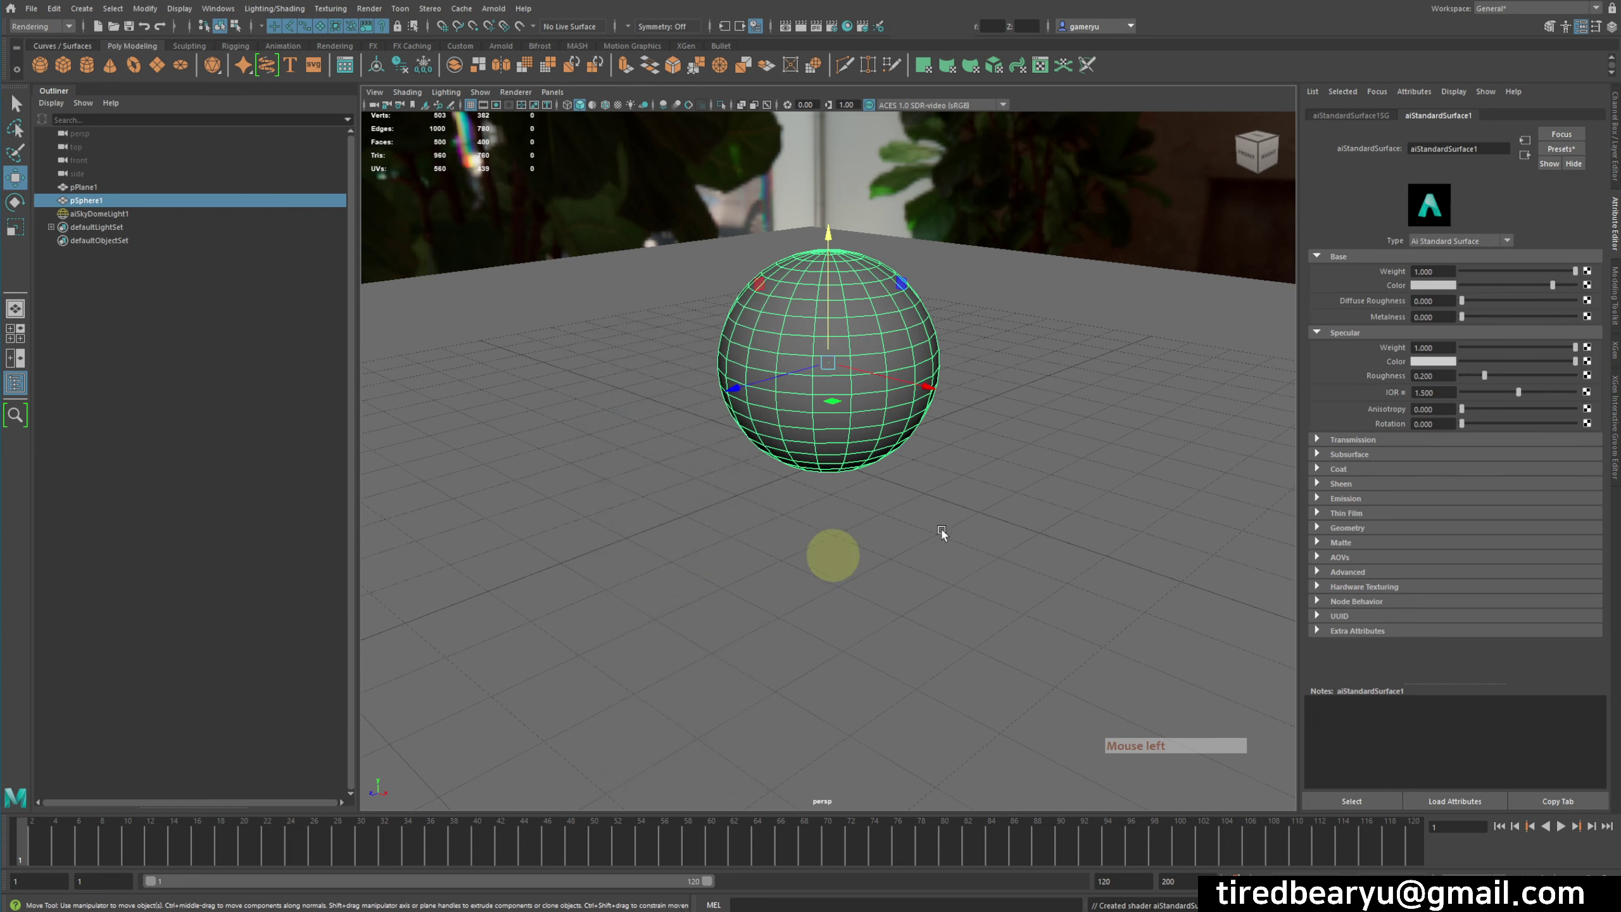
Assign a separate new aiStandardSurface material to the floor plane
{"action": "left_click", "coordinate": [1033, 449]}
{"action": "right_click_drag", "start_coordinate": [1034, 451], "coordinate": [1039, 804]}
{"action": "left_click", "coordinate": [609, 411]}
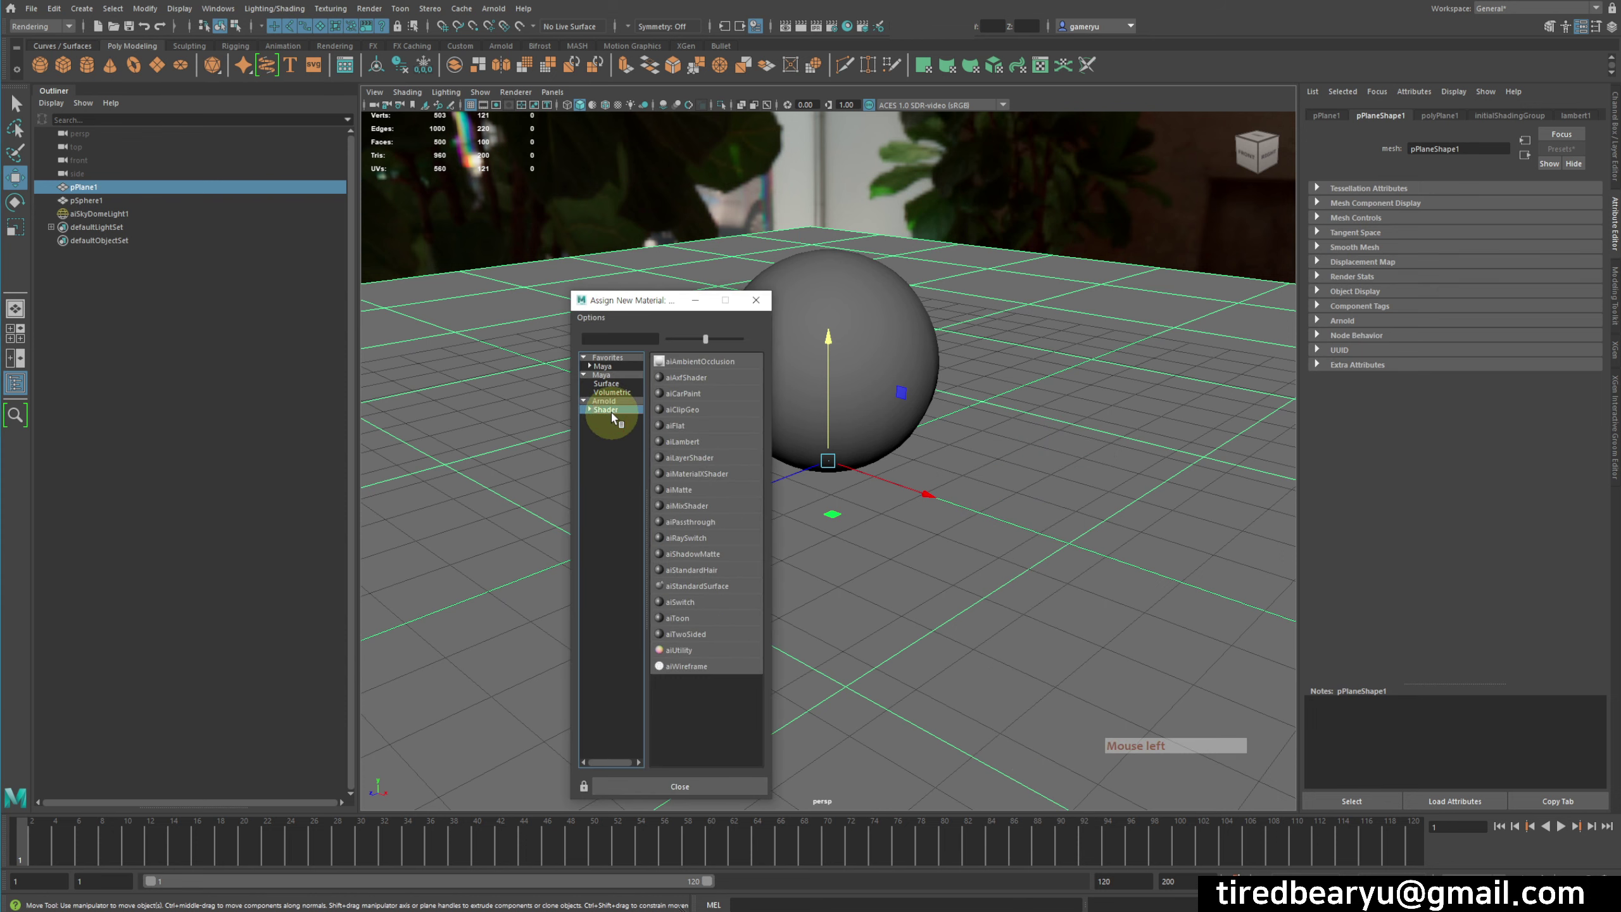
{"action": "left_click", "coordinate": [709, 586]}
Set the base color of the sphere's aiStandardSurface material to red
{"action": "left_click", "coordinate": [876, 298]}
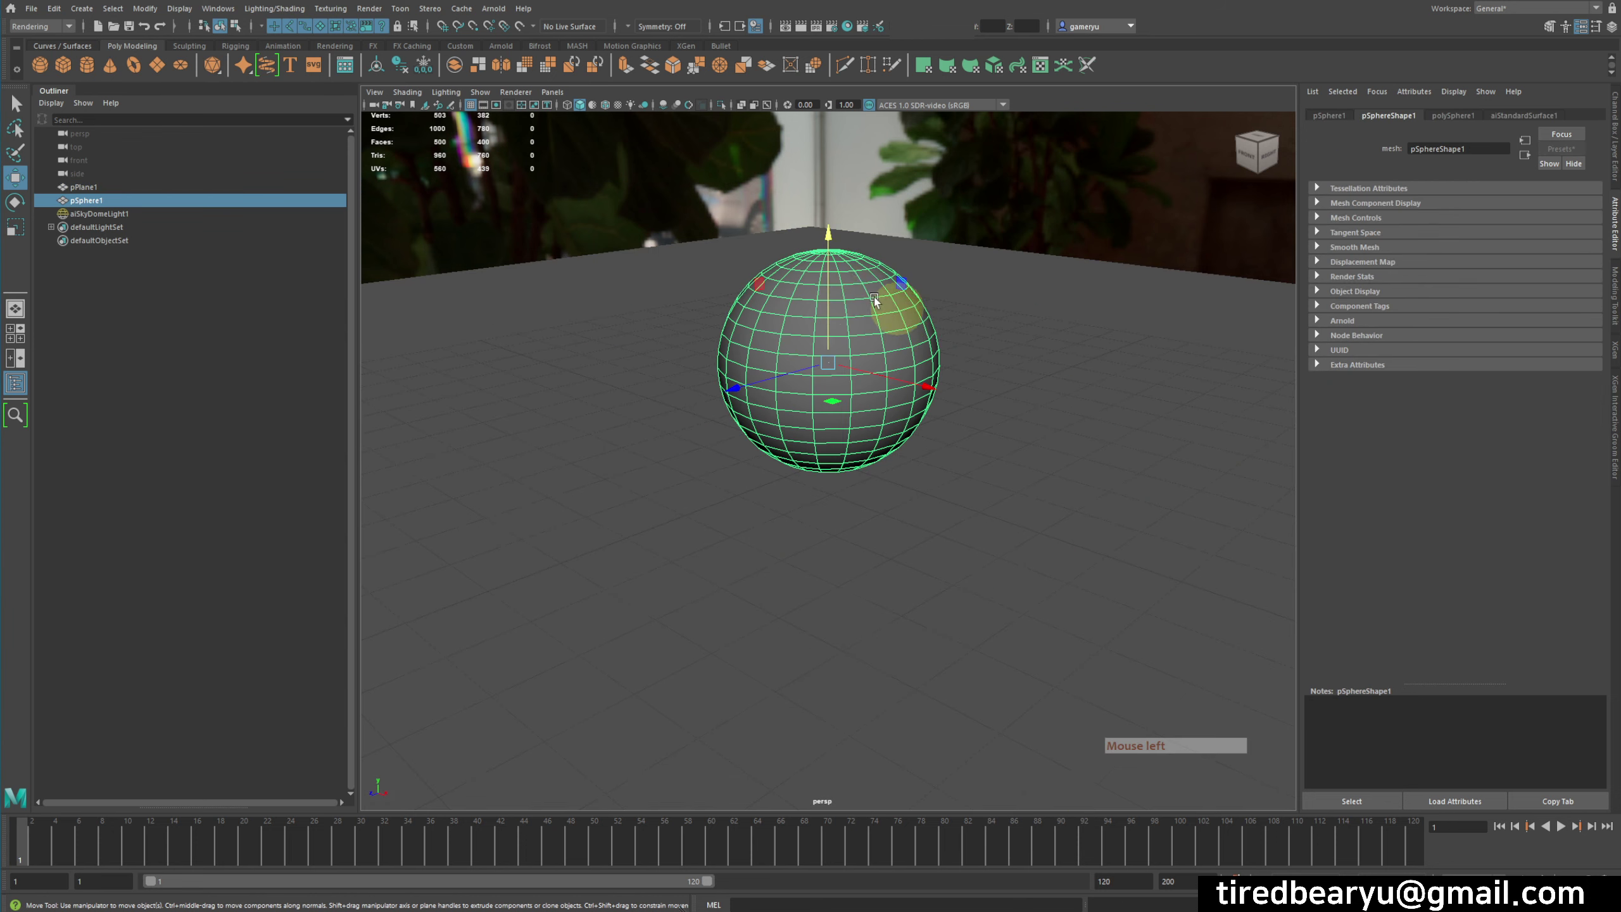
{"action": "left_click", "coordinate": [1532, 116]}
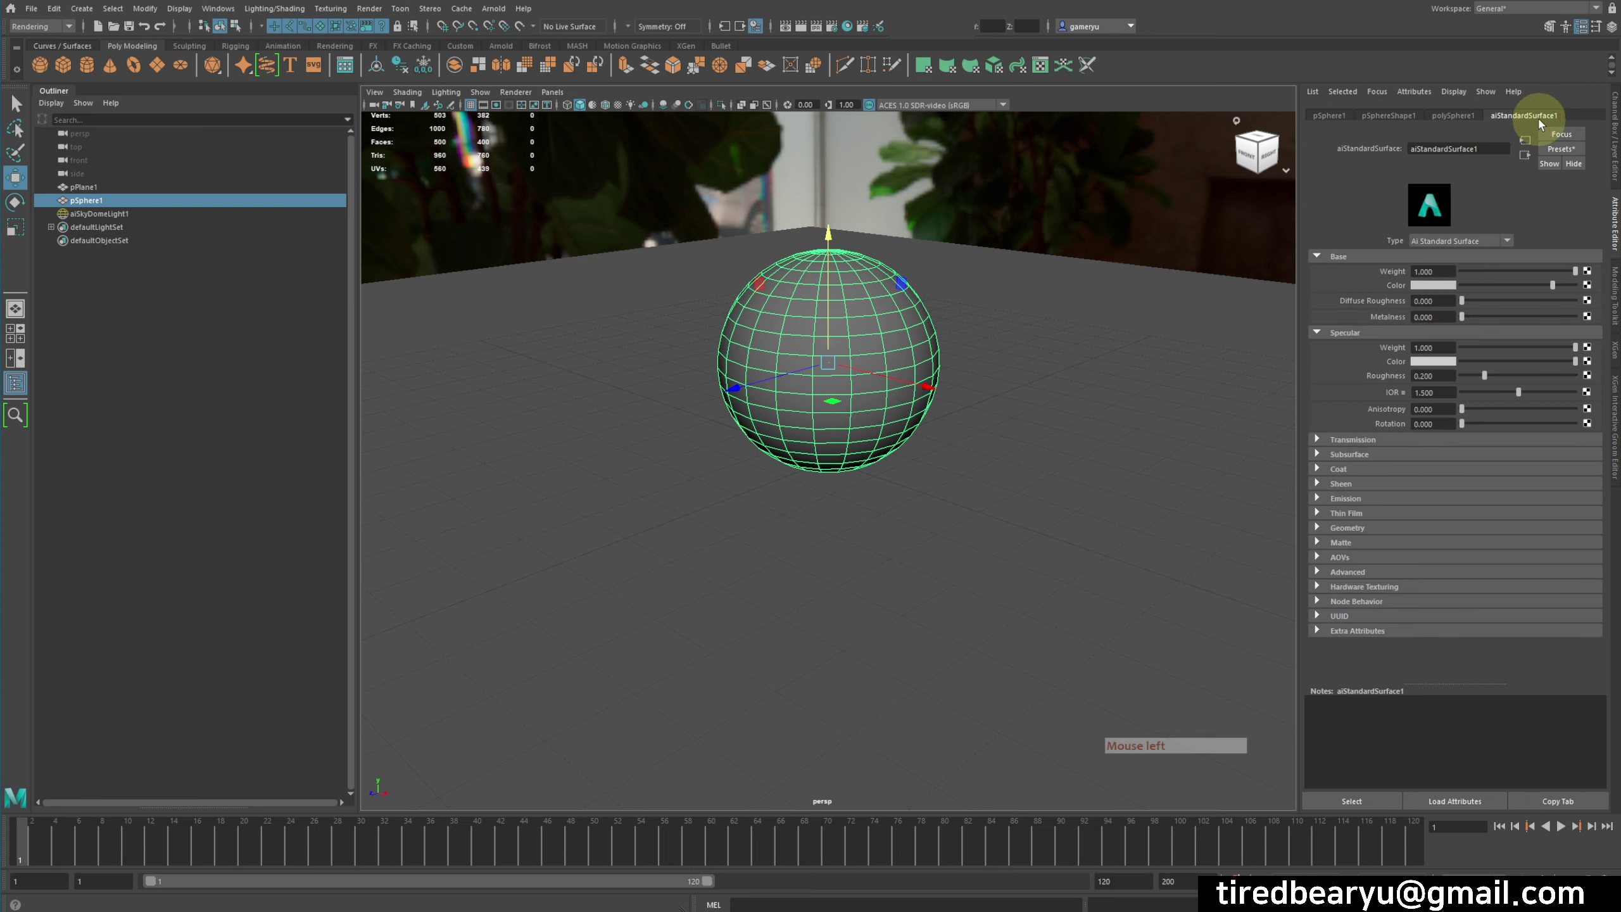
{"action": "left_click", "coordinate": [1432, 285]}
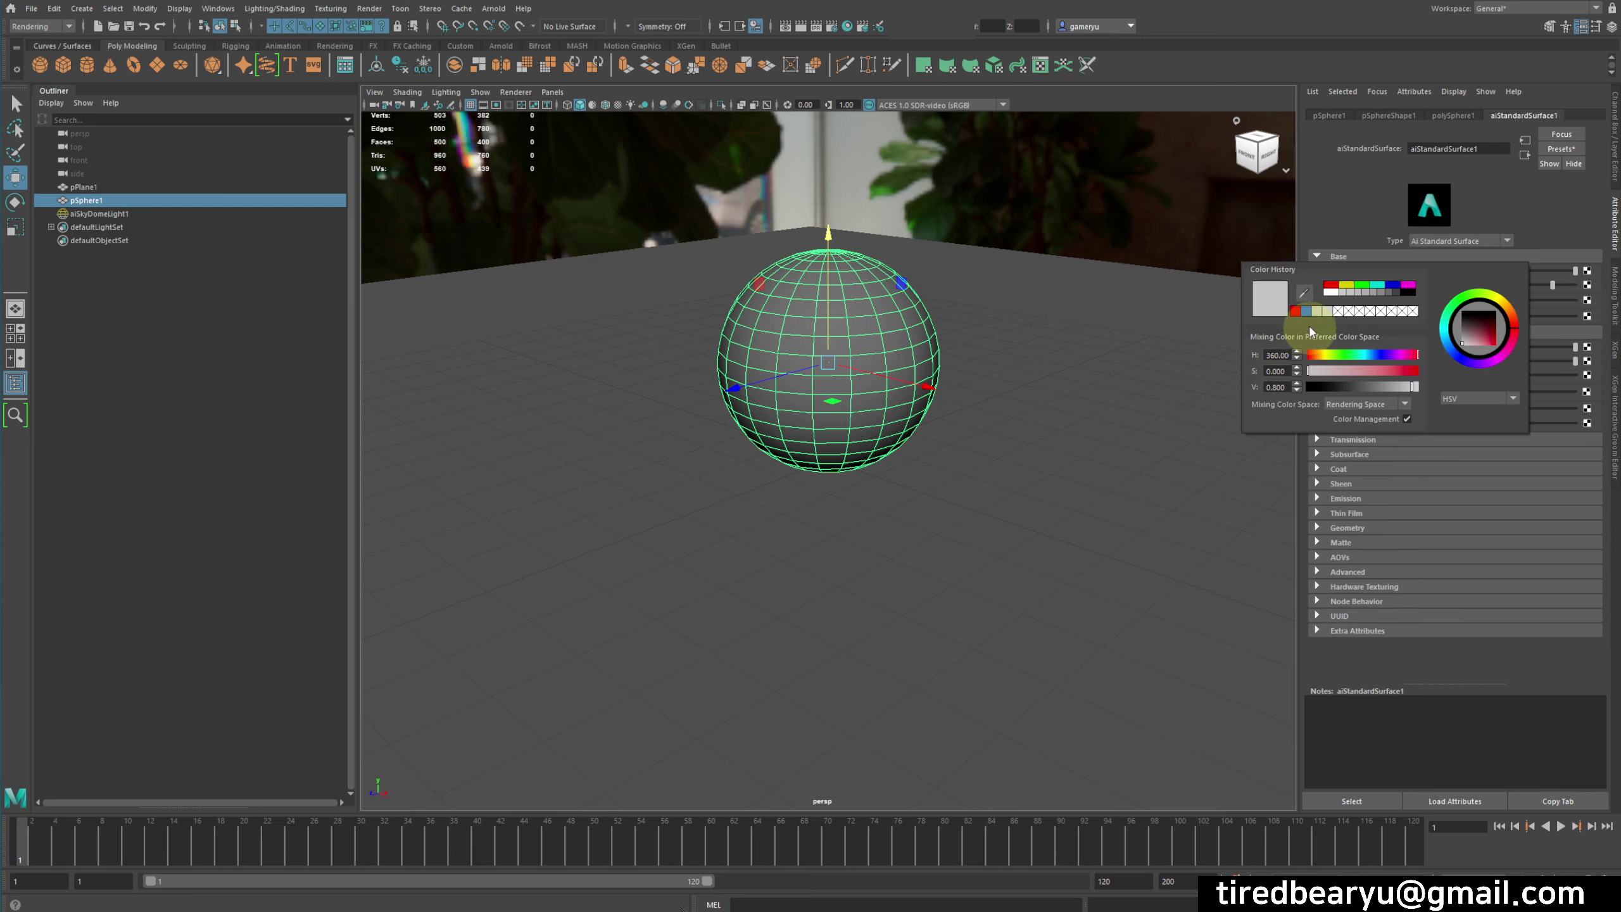
{"action": "left_click", "coordinate": [1296, 310]}
Set the base color of the floor plane's aiStandardSurface material to blue
{"action": "left_click", "coordinate": [1143, 388]}
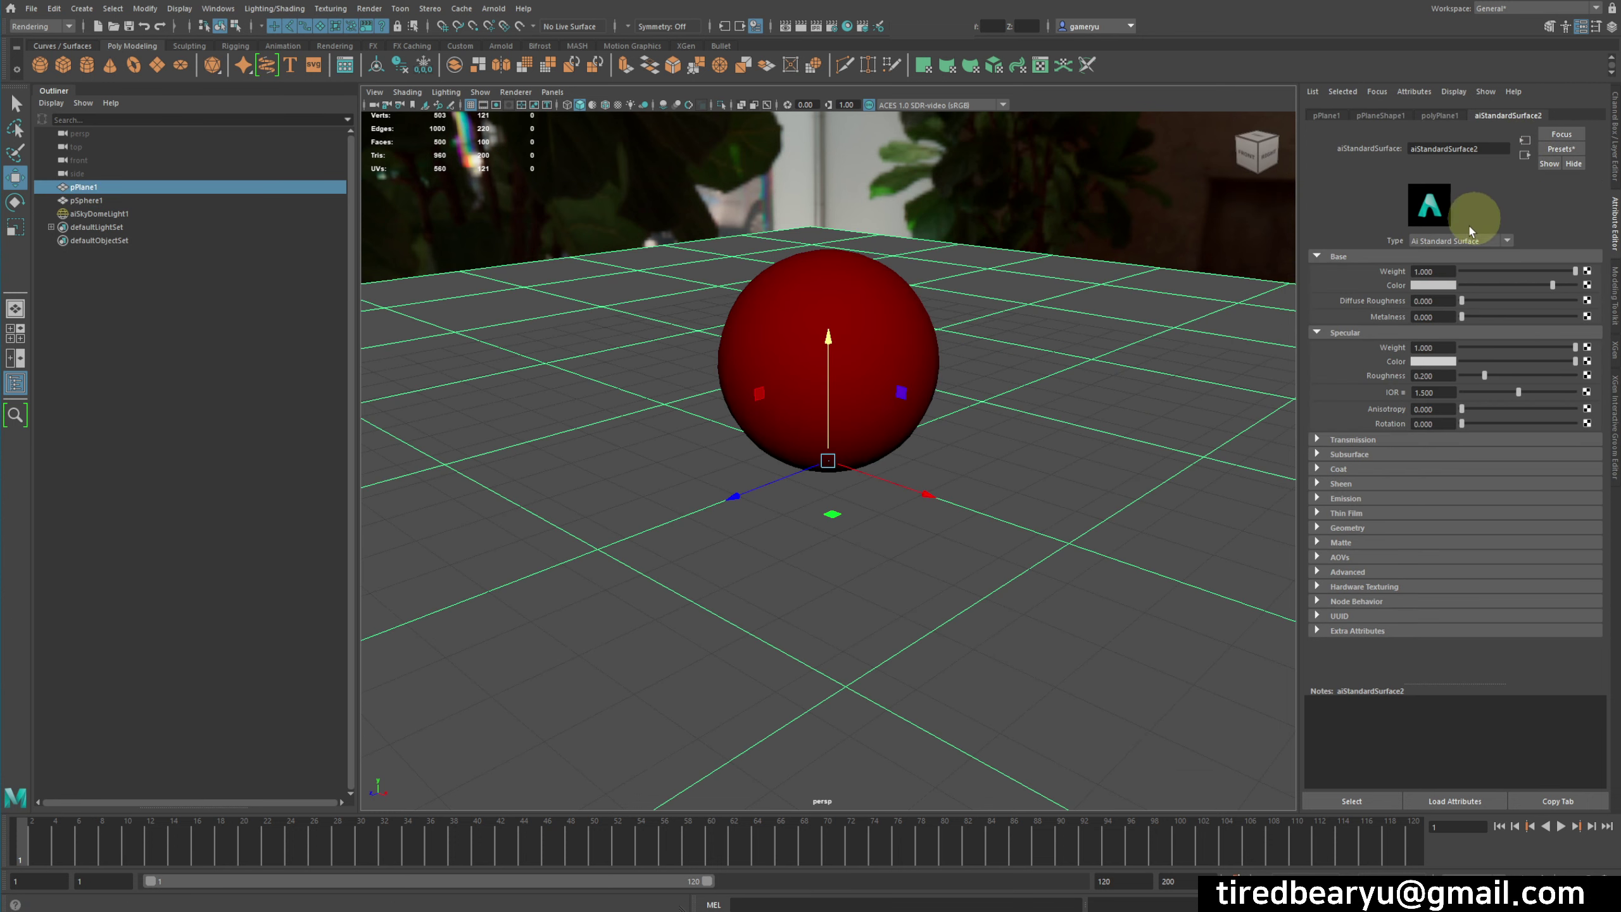
{"action": "left_click", "coordinate": [1434, 285]}
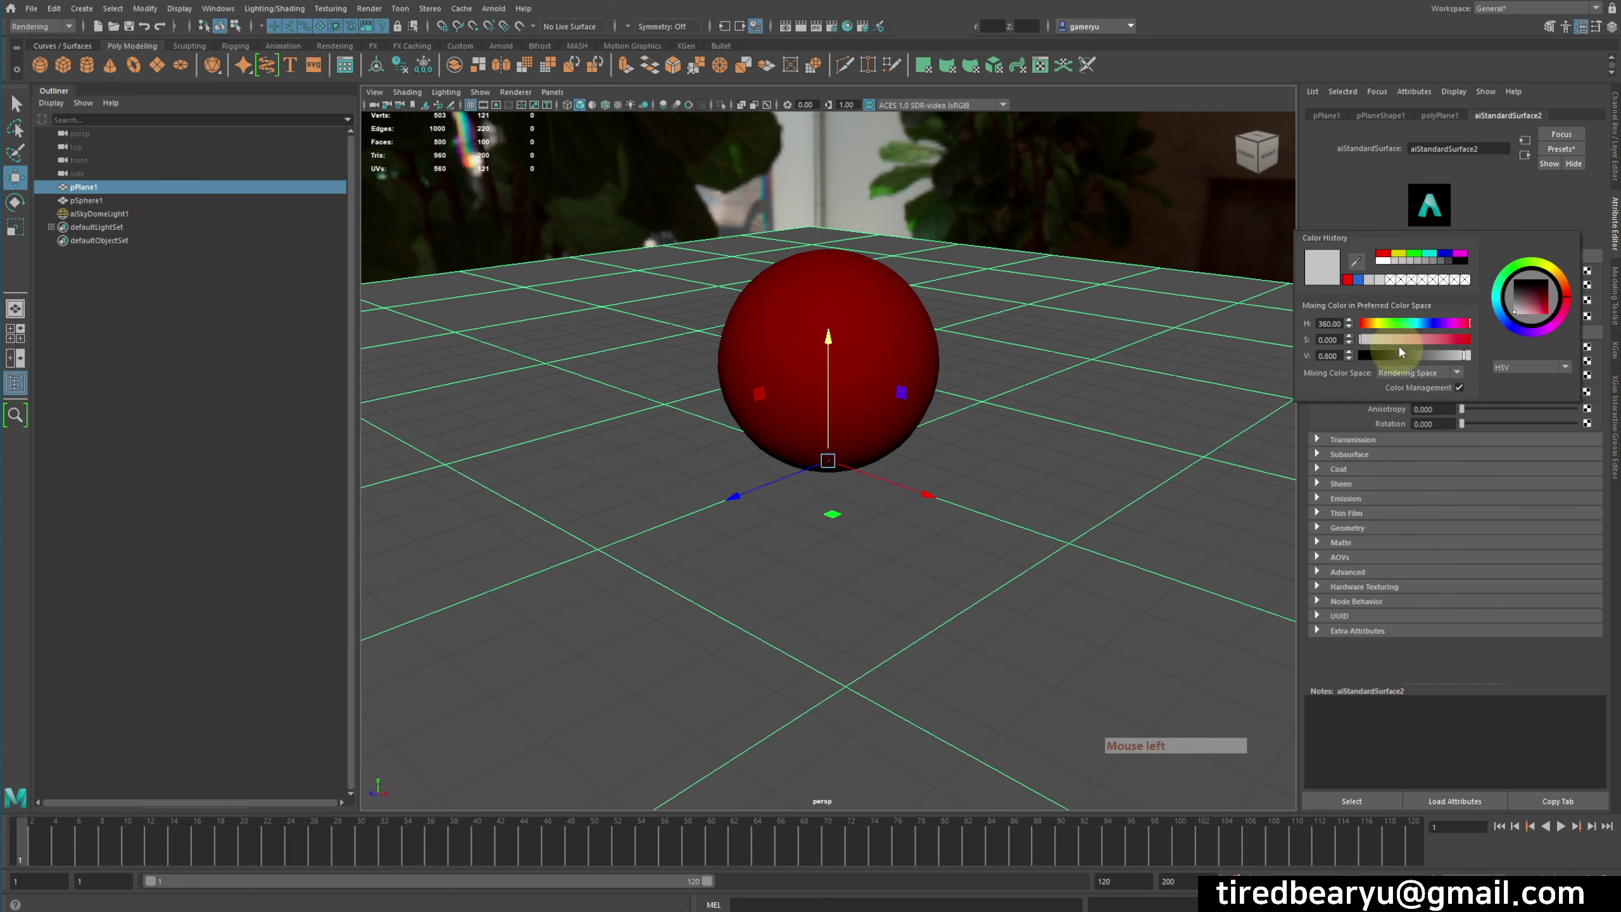
{"action": "left_click", "coordinate": [1358, 281]}
{"action": "left_click", "coordinate": [1148, 226]}
Select the skydome light and render the scene in the Arnold RenderView
{"action": "left_click", "coordinate": [1007, 225]}
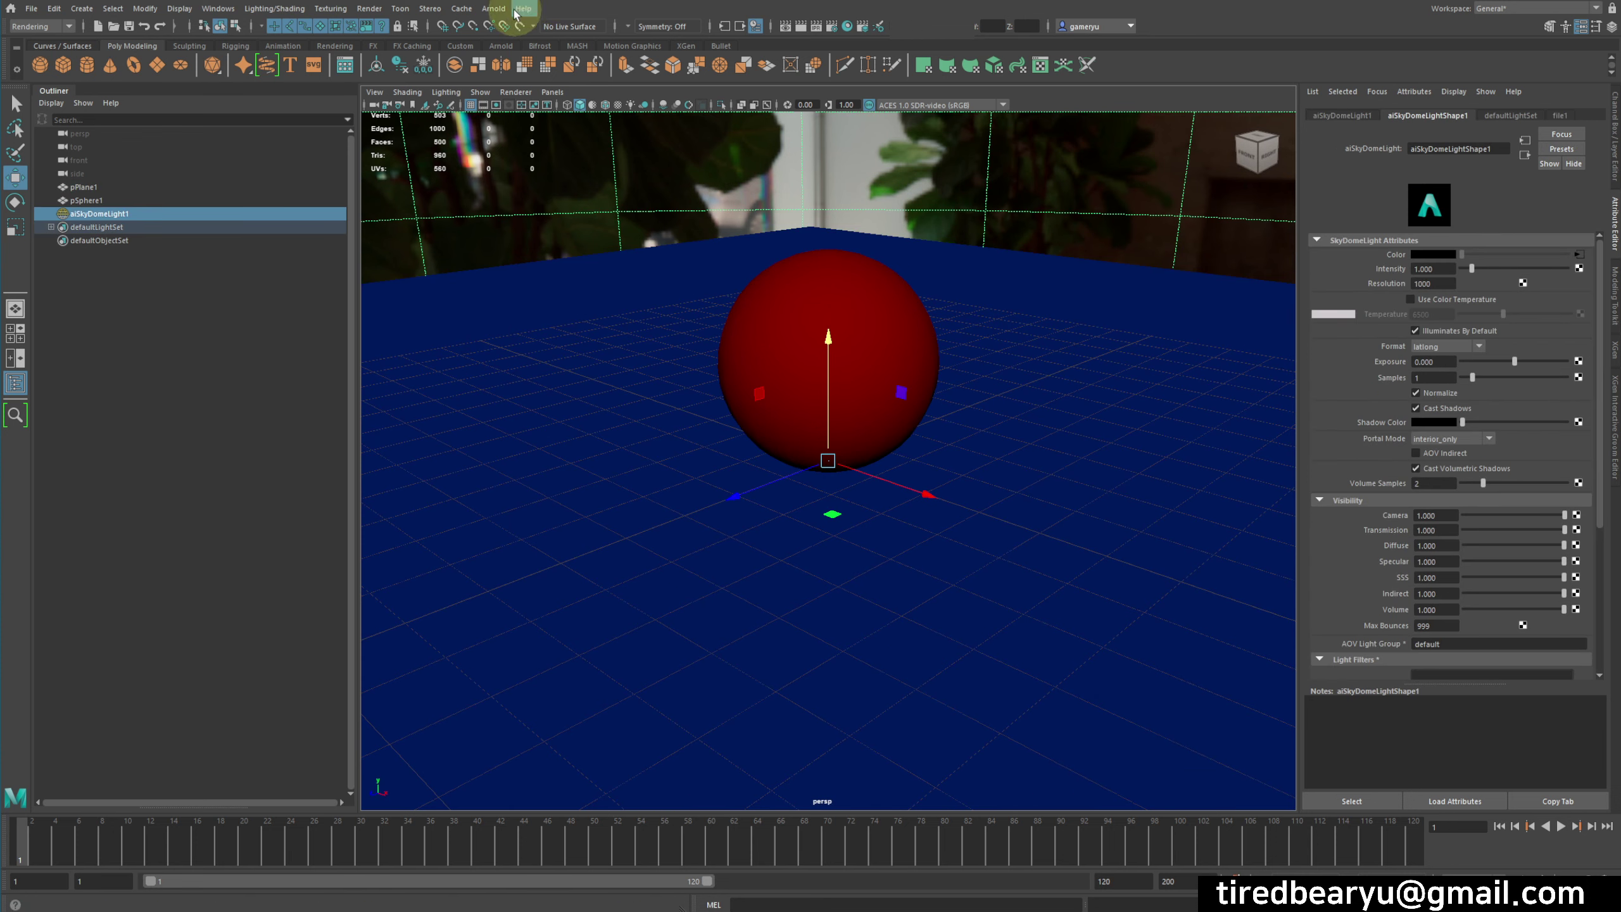
{"action": "left_click", "coordinate": [493, 8]}
{"action": "left_click", "coordinate": [546, 54]}
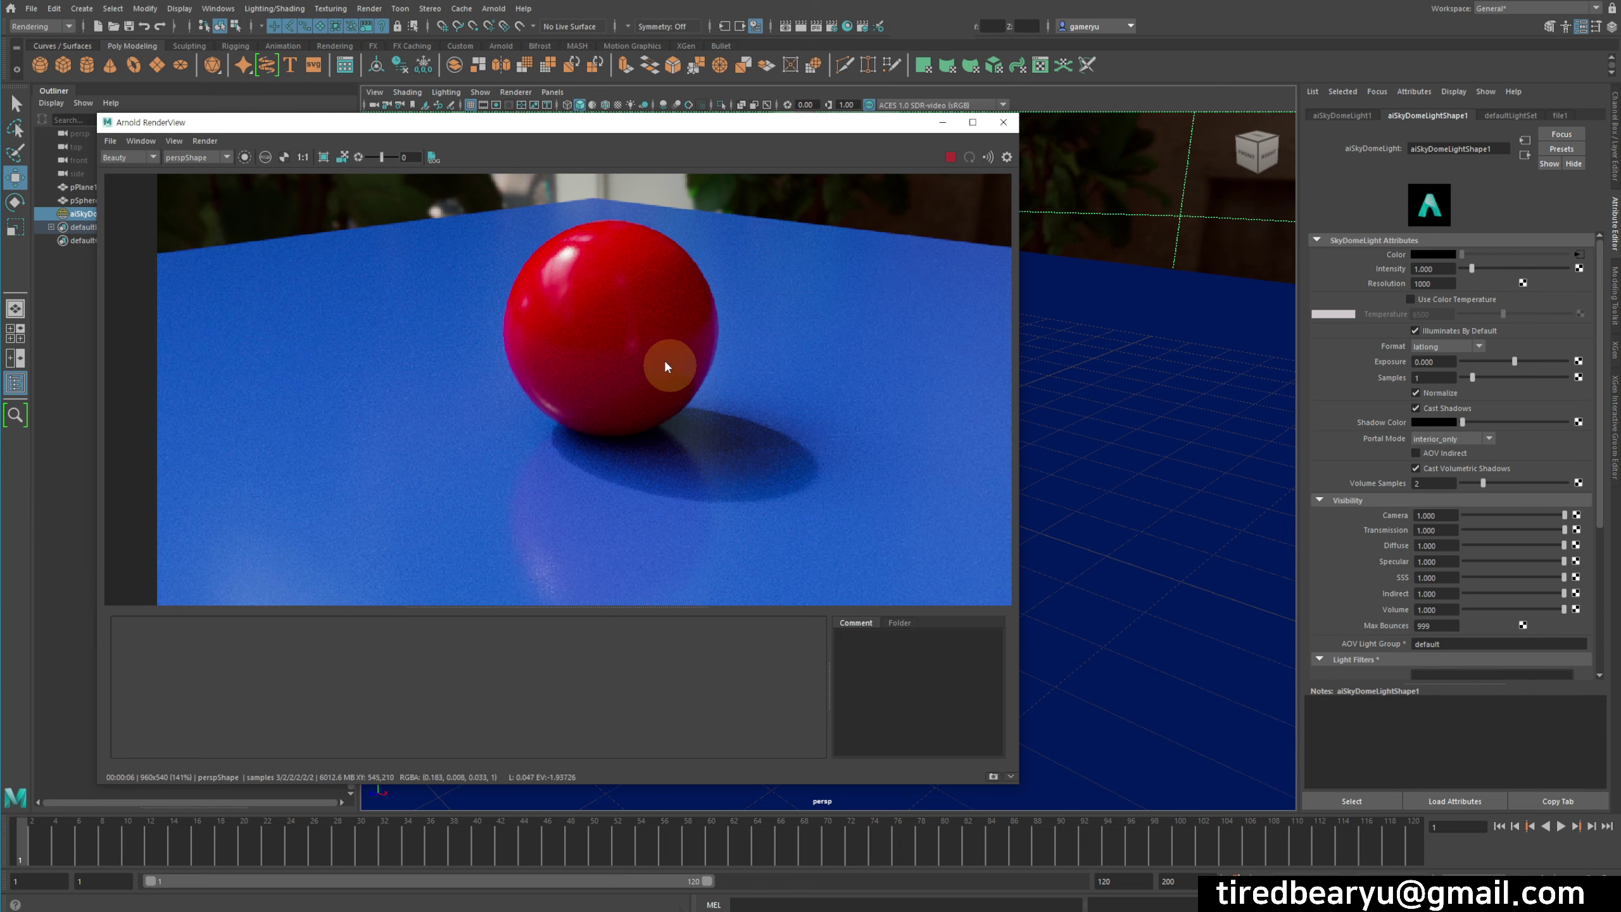
Examine the noise in the render on the sphere, in its shadow, and across the blue floor
{"action": "scroll", "coordinate": [651, 329], "scroll_direction": "up", "scroll_amount": 5}
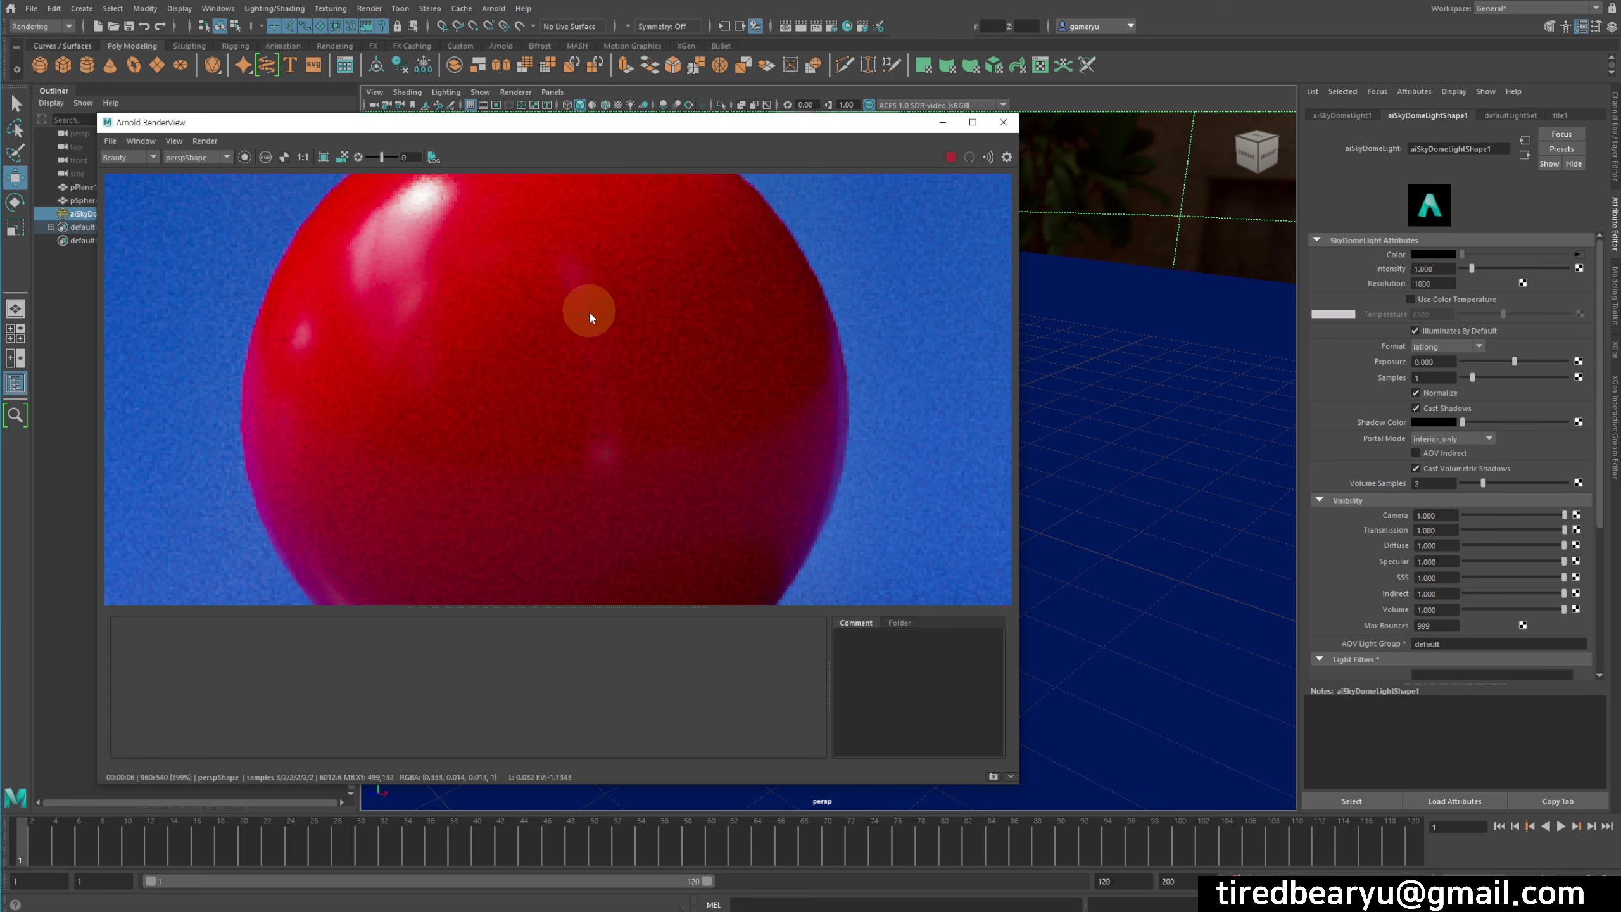
{"action": "middle_click_drag", "start_coordinate": [591, 317], "coordinate": [859, 398]}
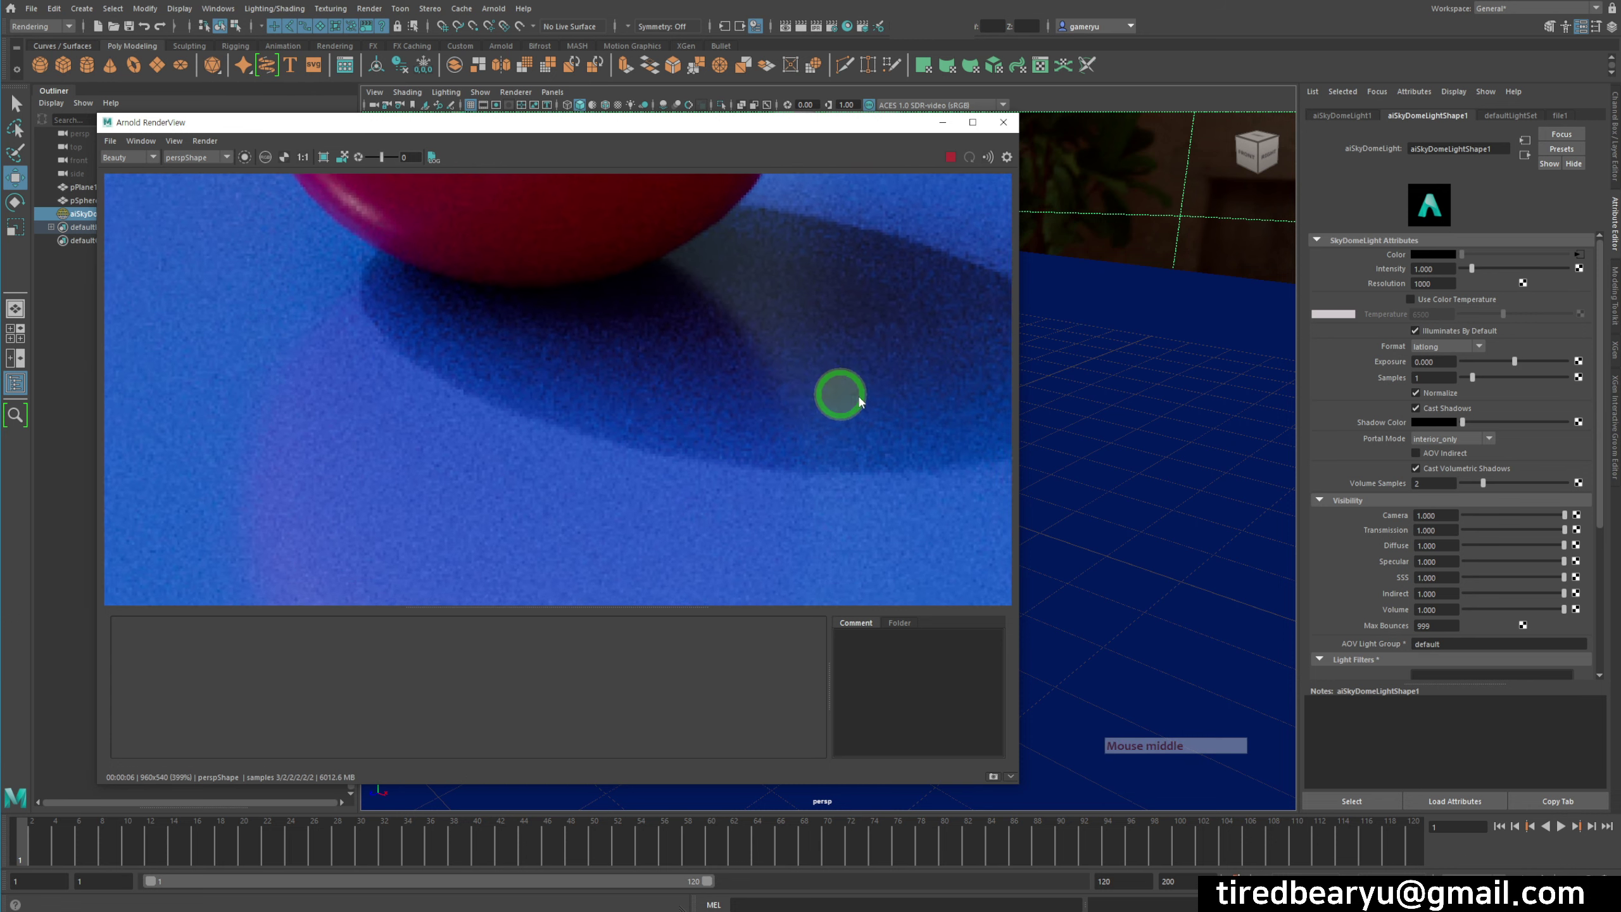
{"action": "scroll", "coordinate": [632, 414], "scroll_direction": "down", "scroll_amount": 4}
{"action": "middle_click_drag", "start_coordinate": [632, 415], "coordinate": [622, 366]}
{"action": "scroll", "coordinate": [713, 373], "scroll_direction": "up", "scroll_amount": 6}
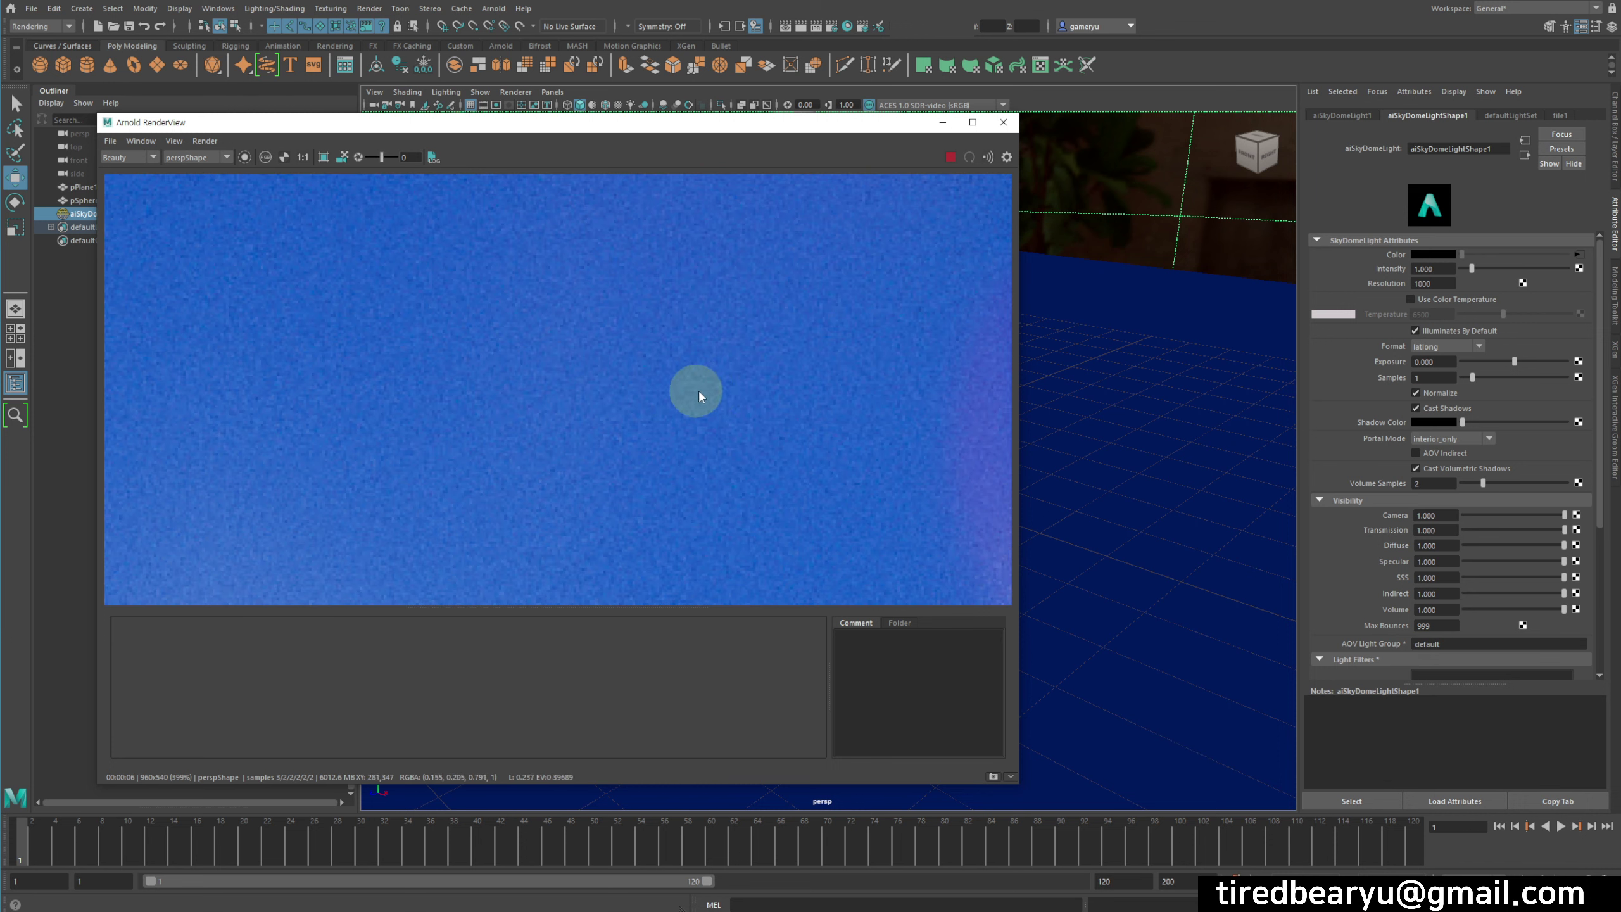
{"action": "scroll", "coordinate": [756, 386], "scroll_direction": "down", "scroll_amount": 4}
{"action": "middle_click_drag", "start_coordinate": [752, 353], "coordinate": [679, 366]}
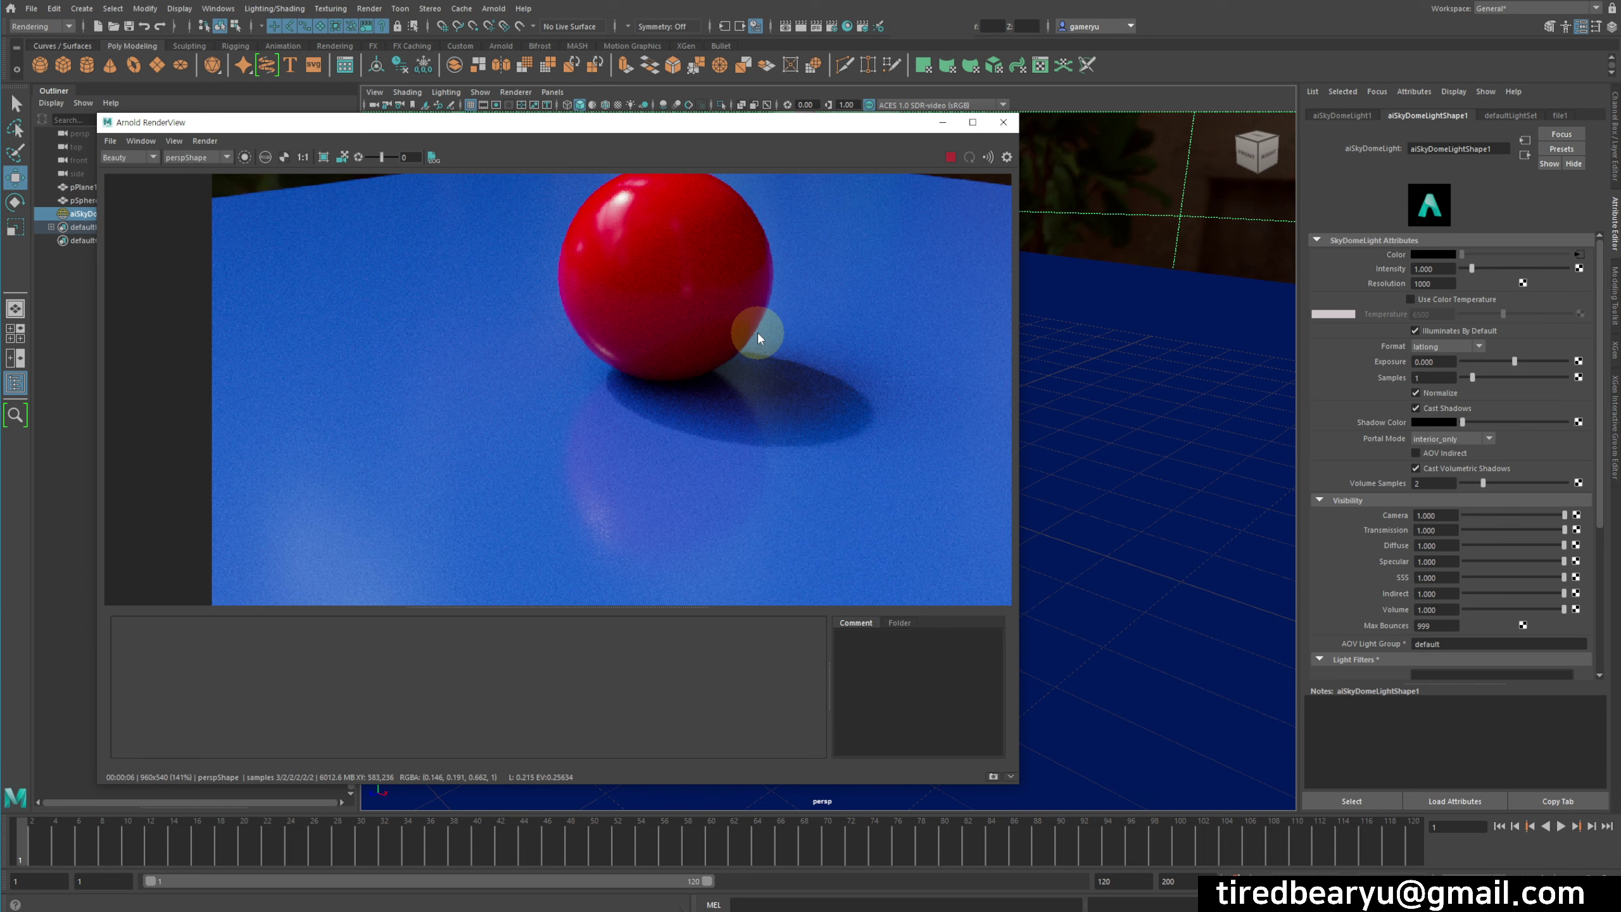
{"action": "middle_click_drag", "start_coordinate": [821, 336], "coordinate": [687, 470]}
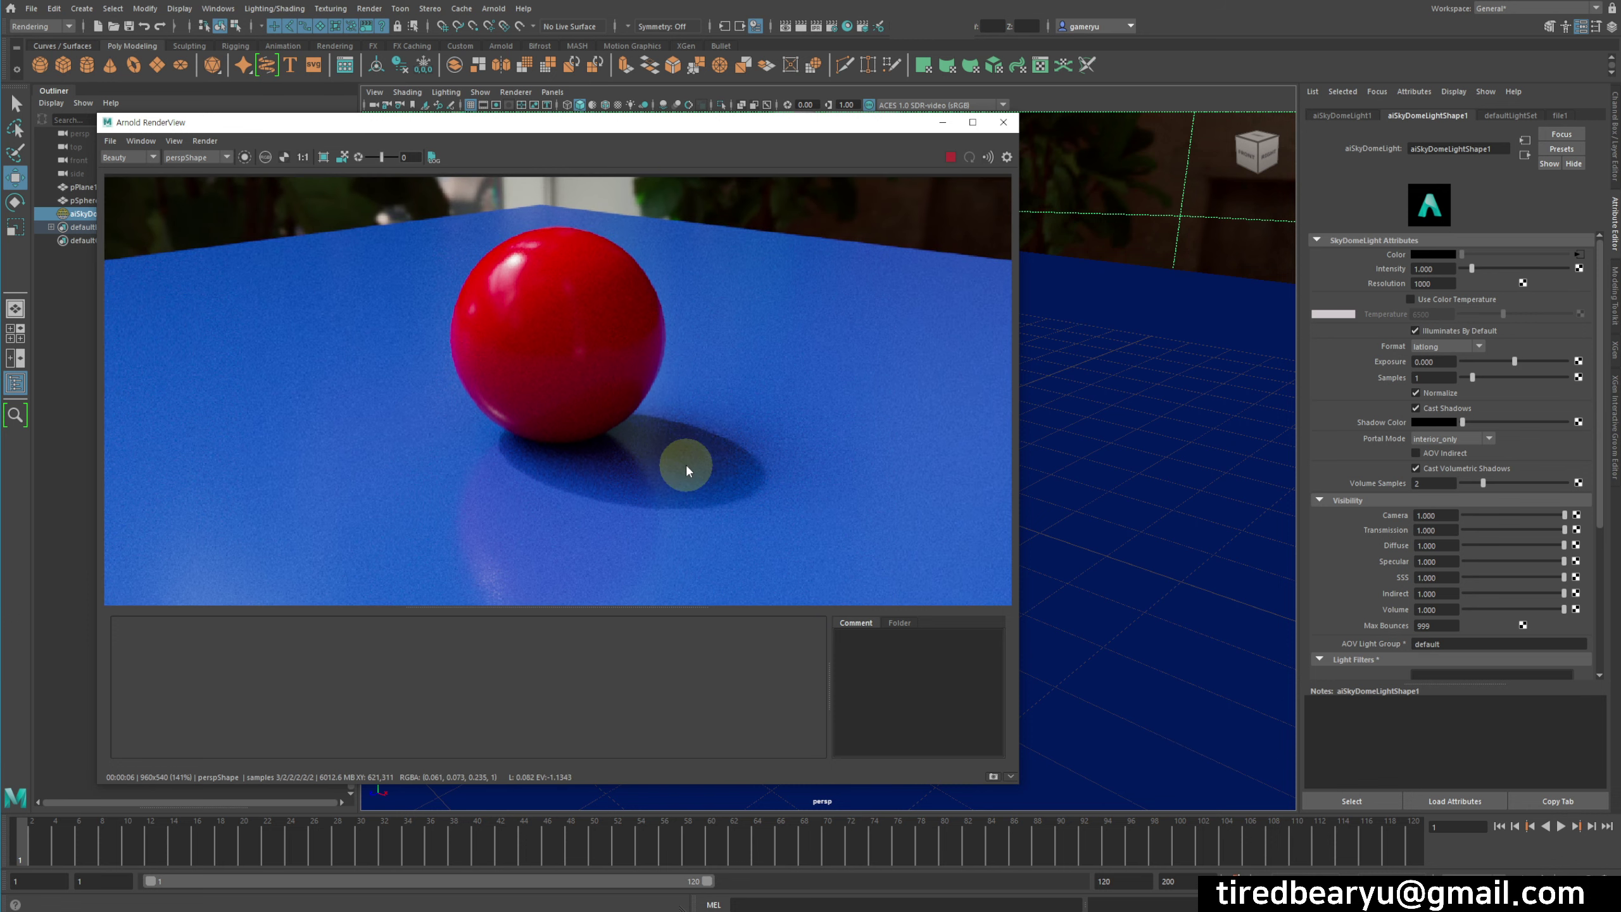
{"action": "scroll", "coordinate": [704, 382], "scroll_direction": "down", "scroll_amount": 1}
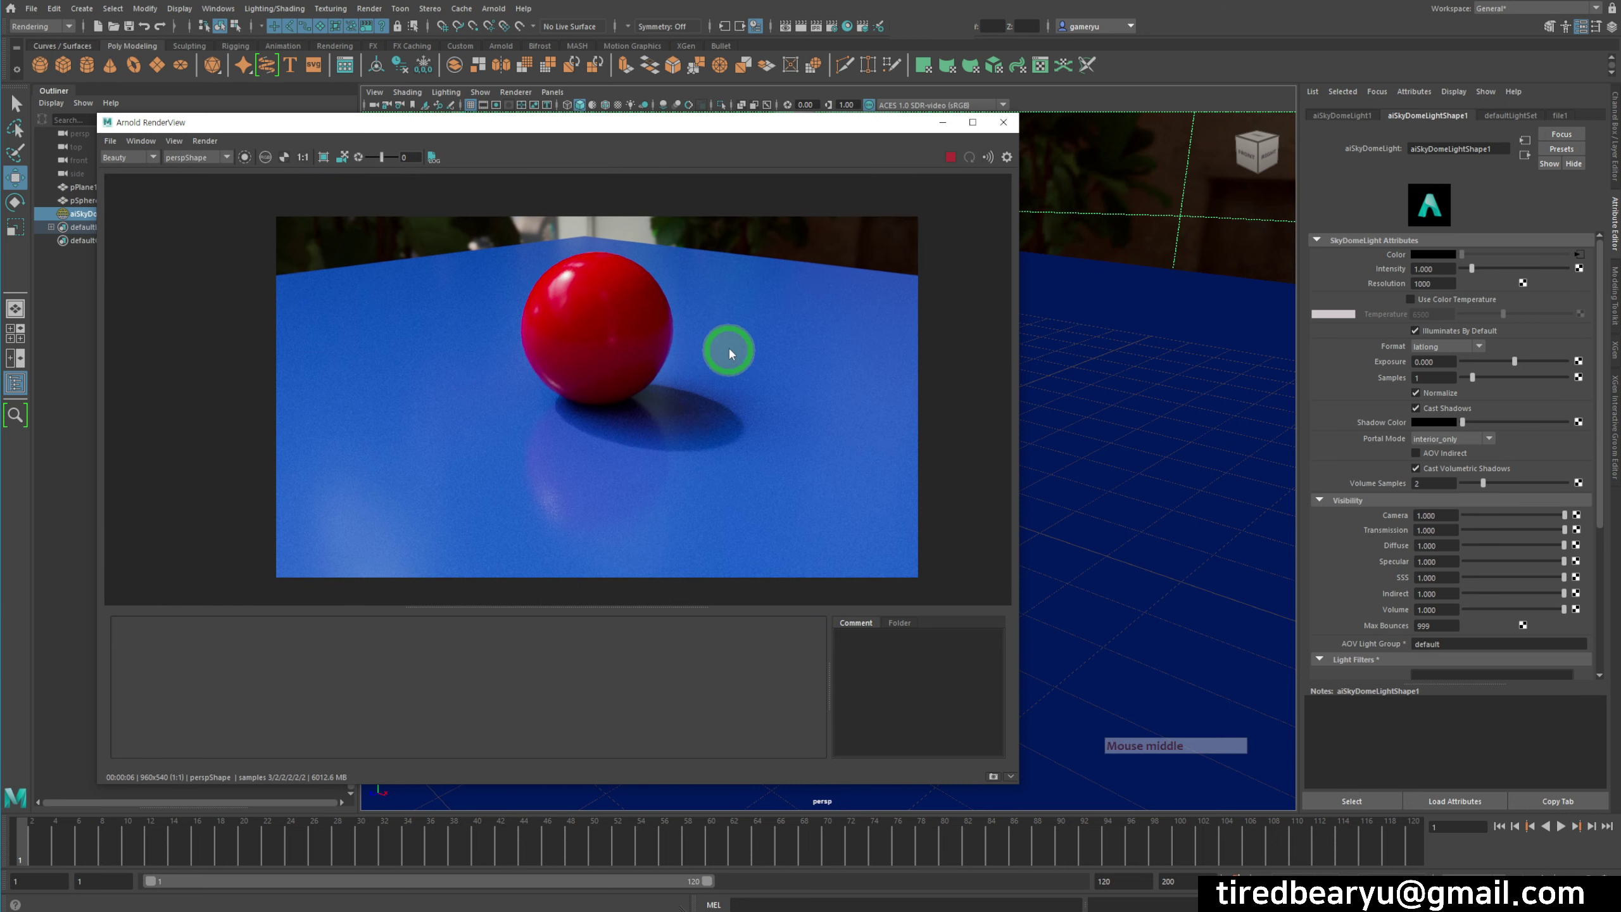
Set the Arnold Camera (AA) sampling to 6 in the render settings
{"action": "left_click", "coordinate": [830, 26]}
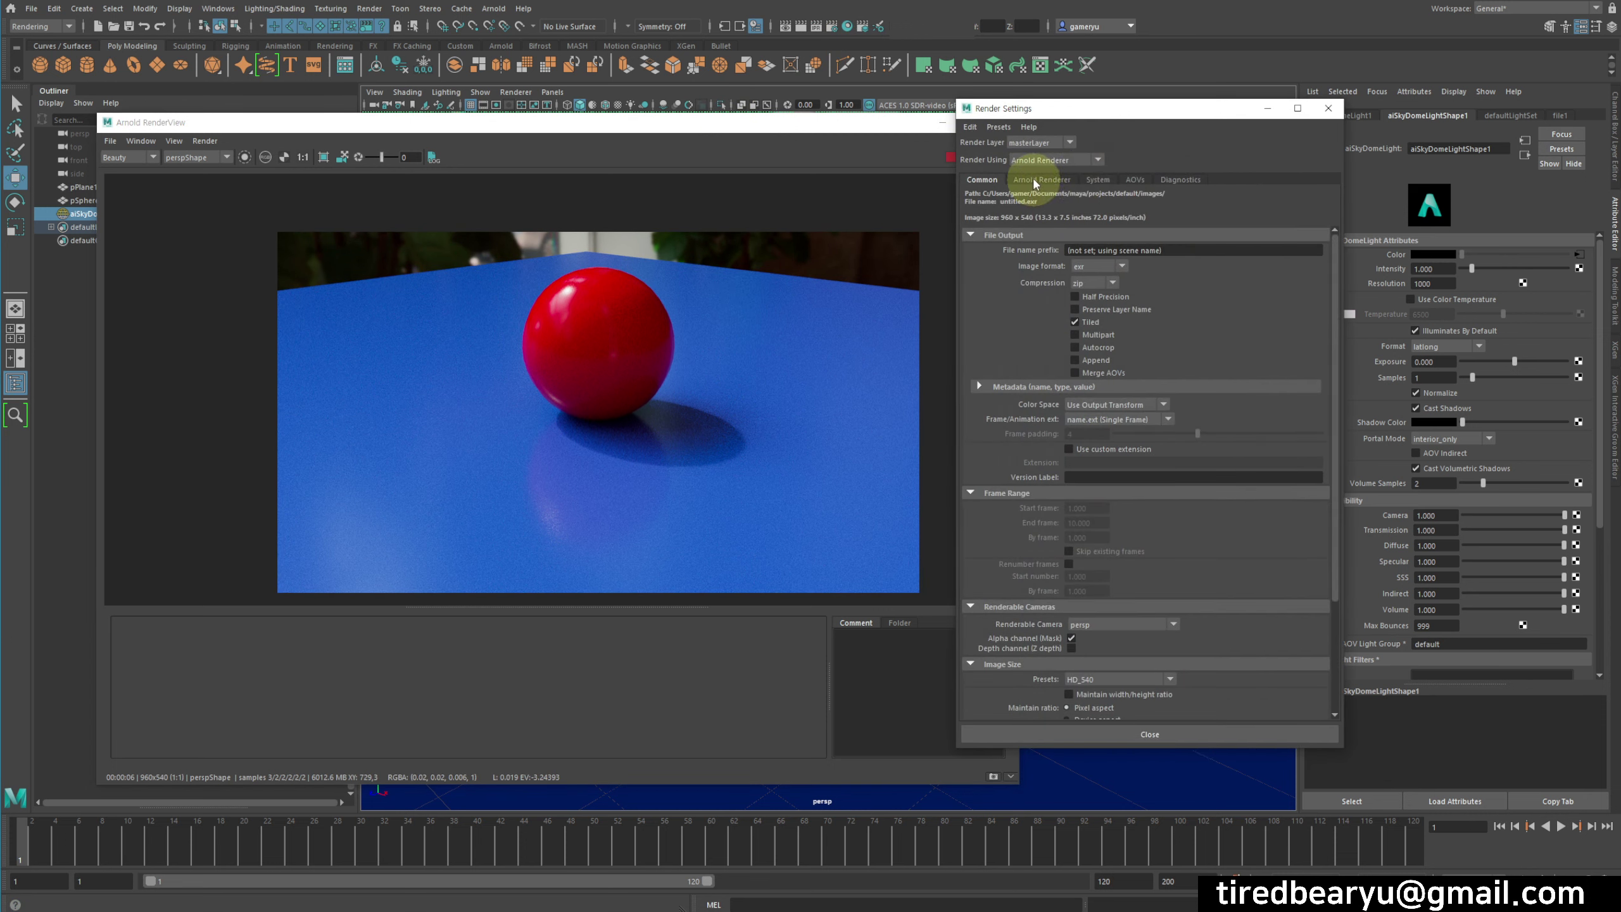
{"action": "left_click", "coordinate": [1043, 179]}
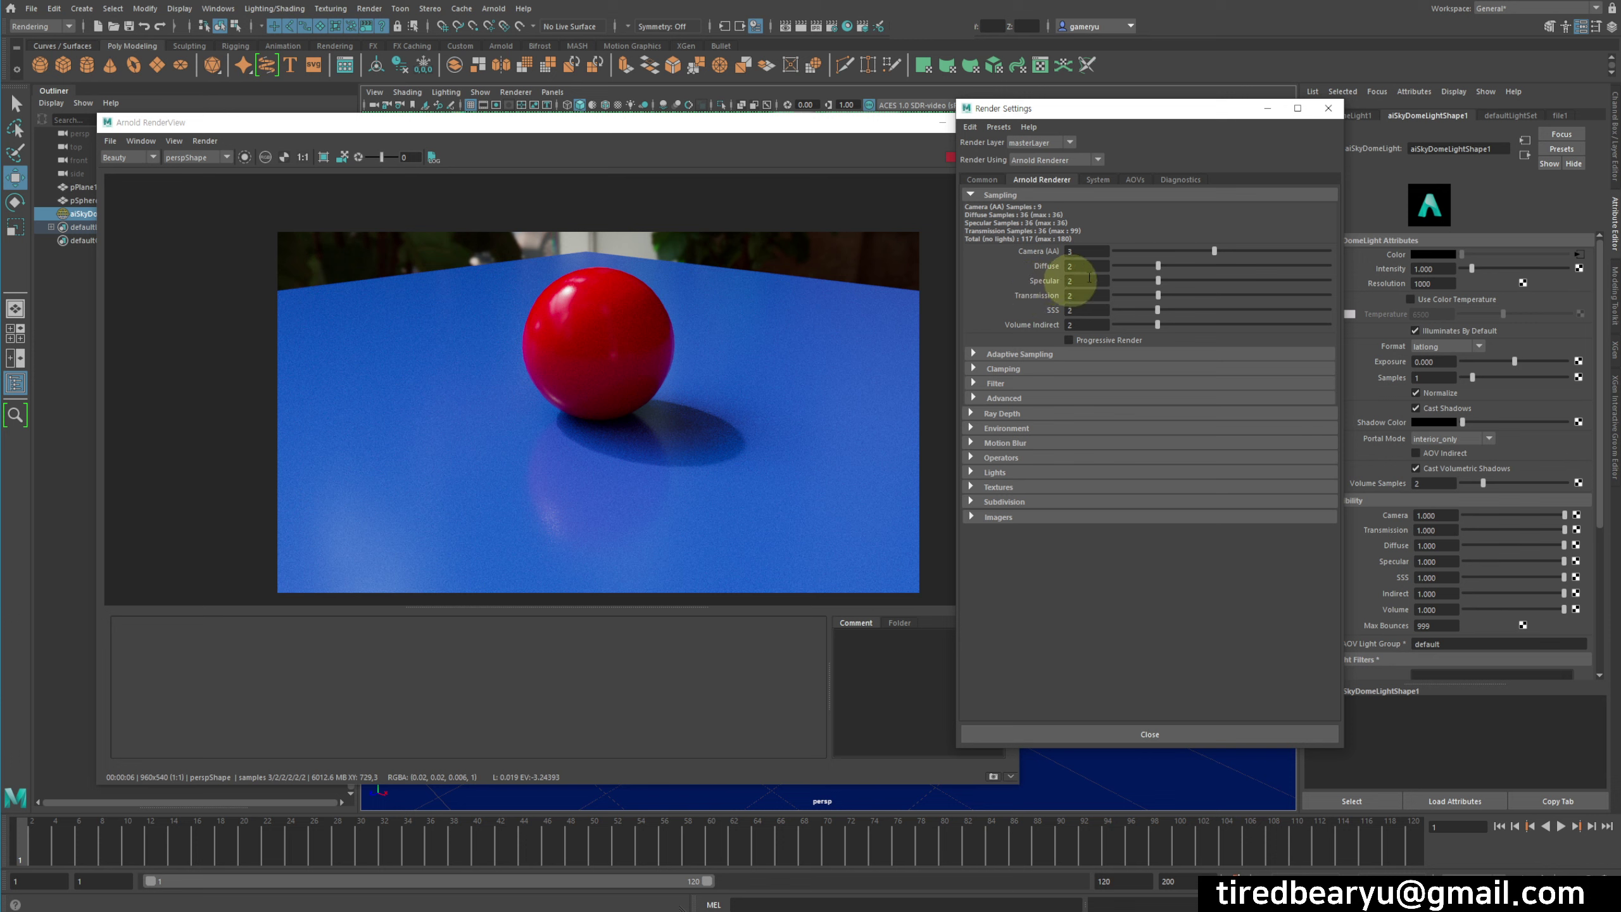
{"action": "left_click", "coordinate": [1262, 250]}
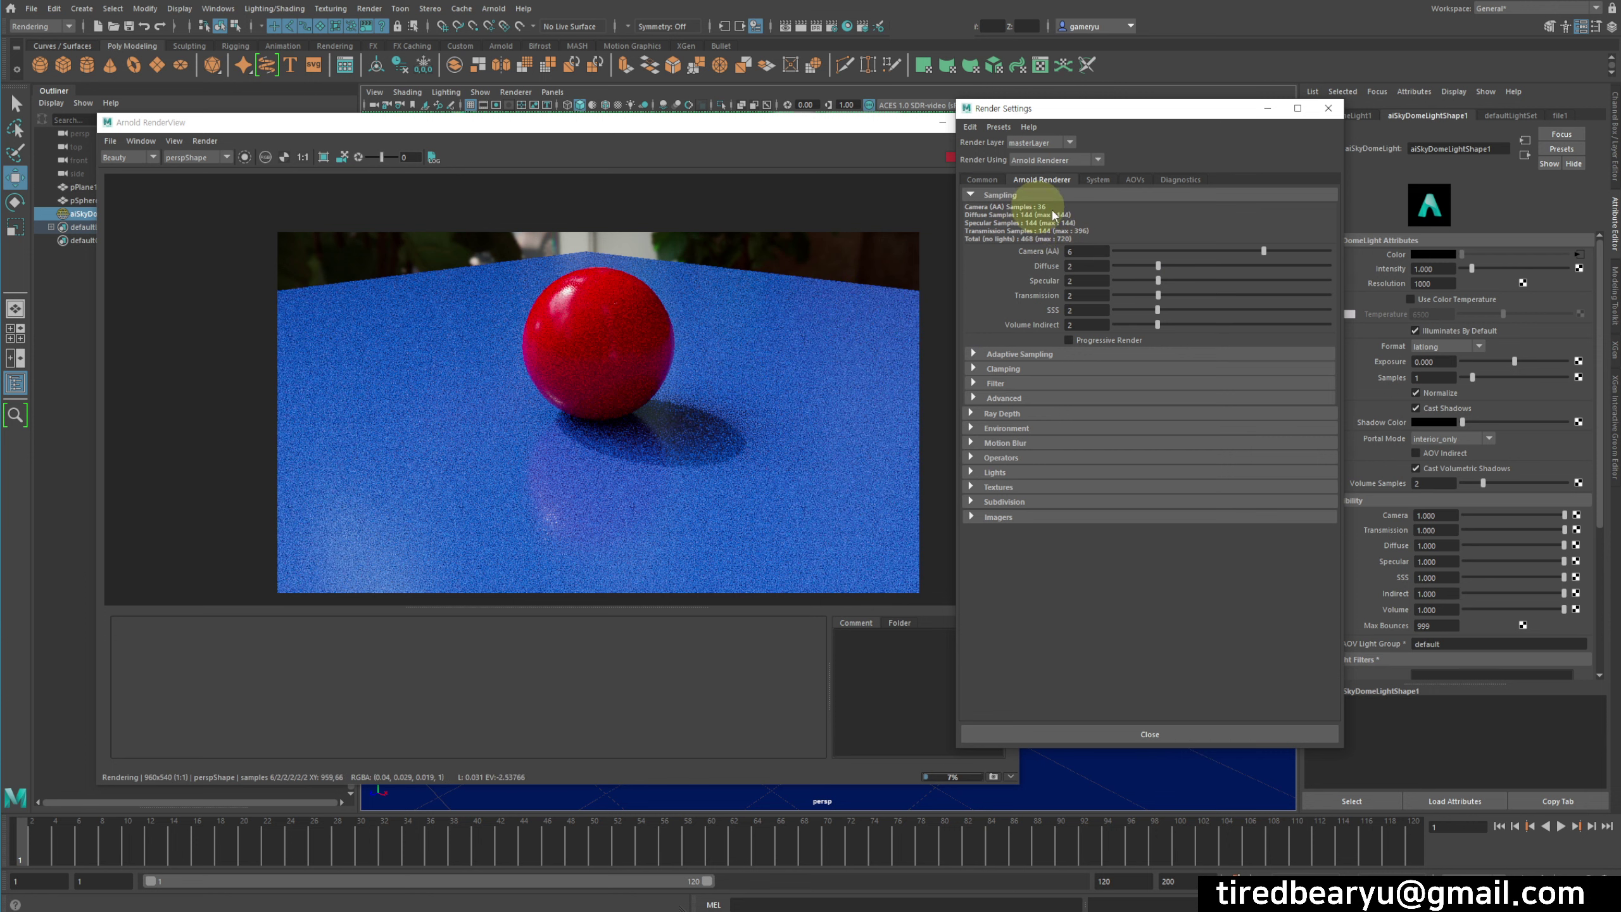
Inspect the re-rendered sphere, shadow, and floor up close to check the noise at the new sampling setting
{"action": "scroll", "coordinate": [598, 366], "scroll_direction": "up", "scroll_amount": 10}
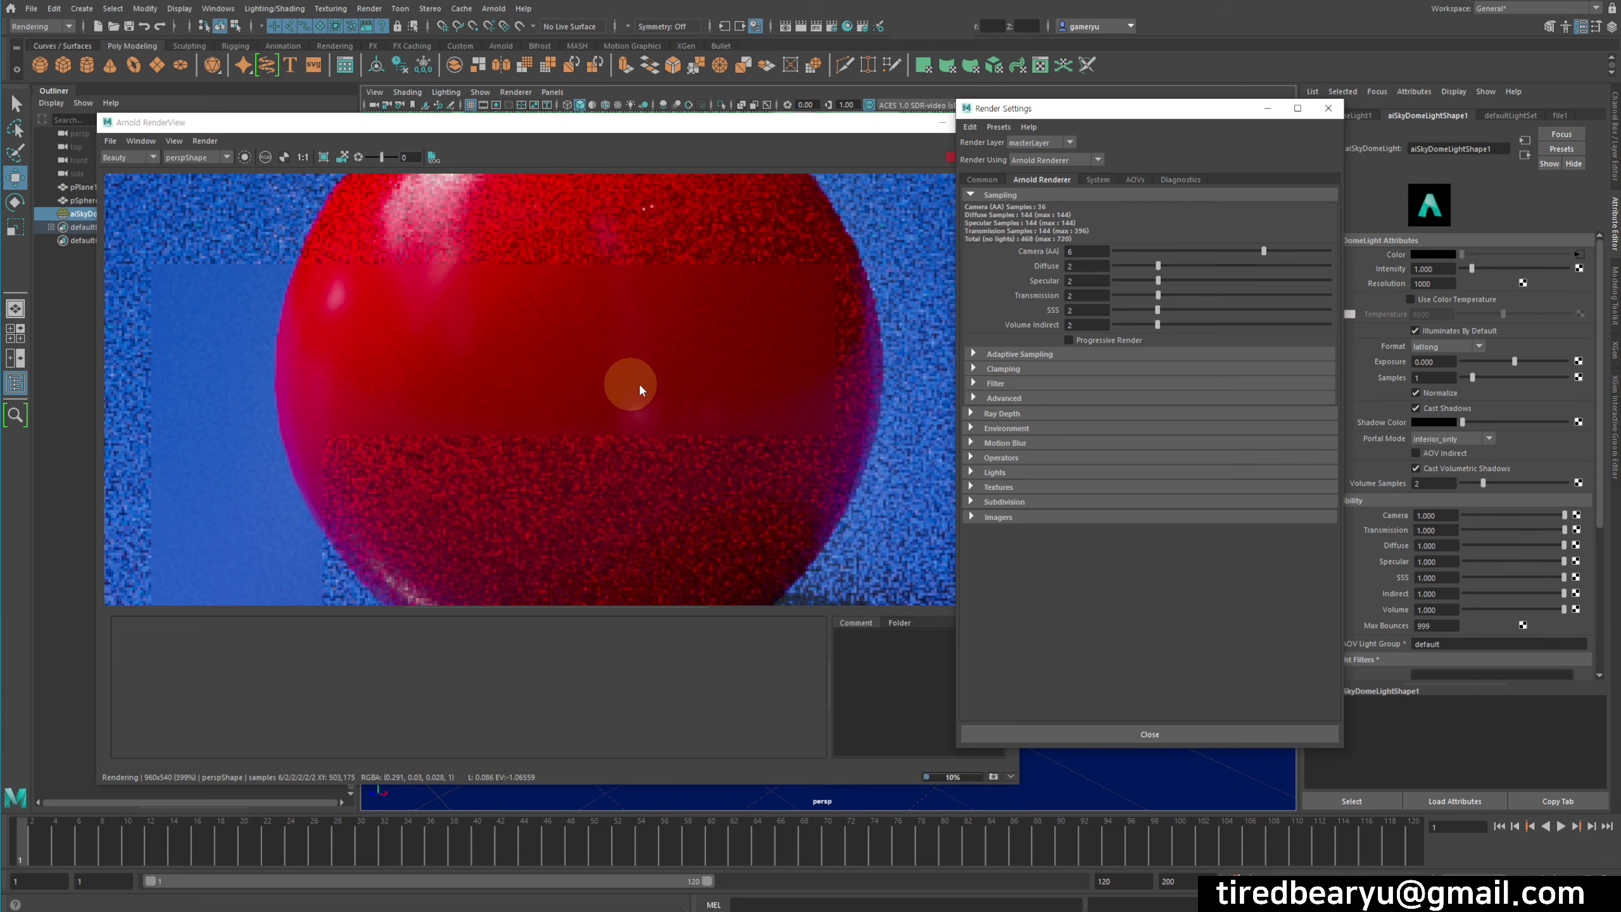
{"action": "scroll", "coordinate": [645, 380], "scroll_direction": "up", "scroll_amount": 2}
{"action": "scroll", "coordinate": [564, 404], "scroll_direction": "down", "scroll_amount": 7}
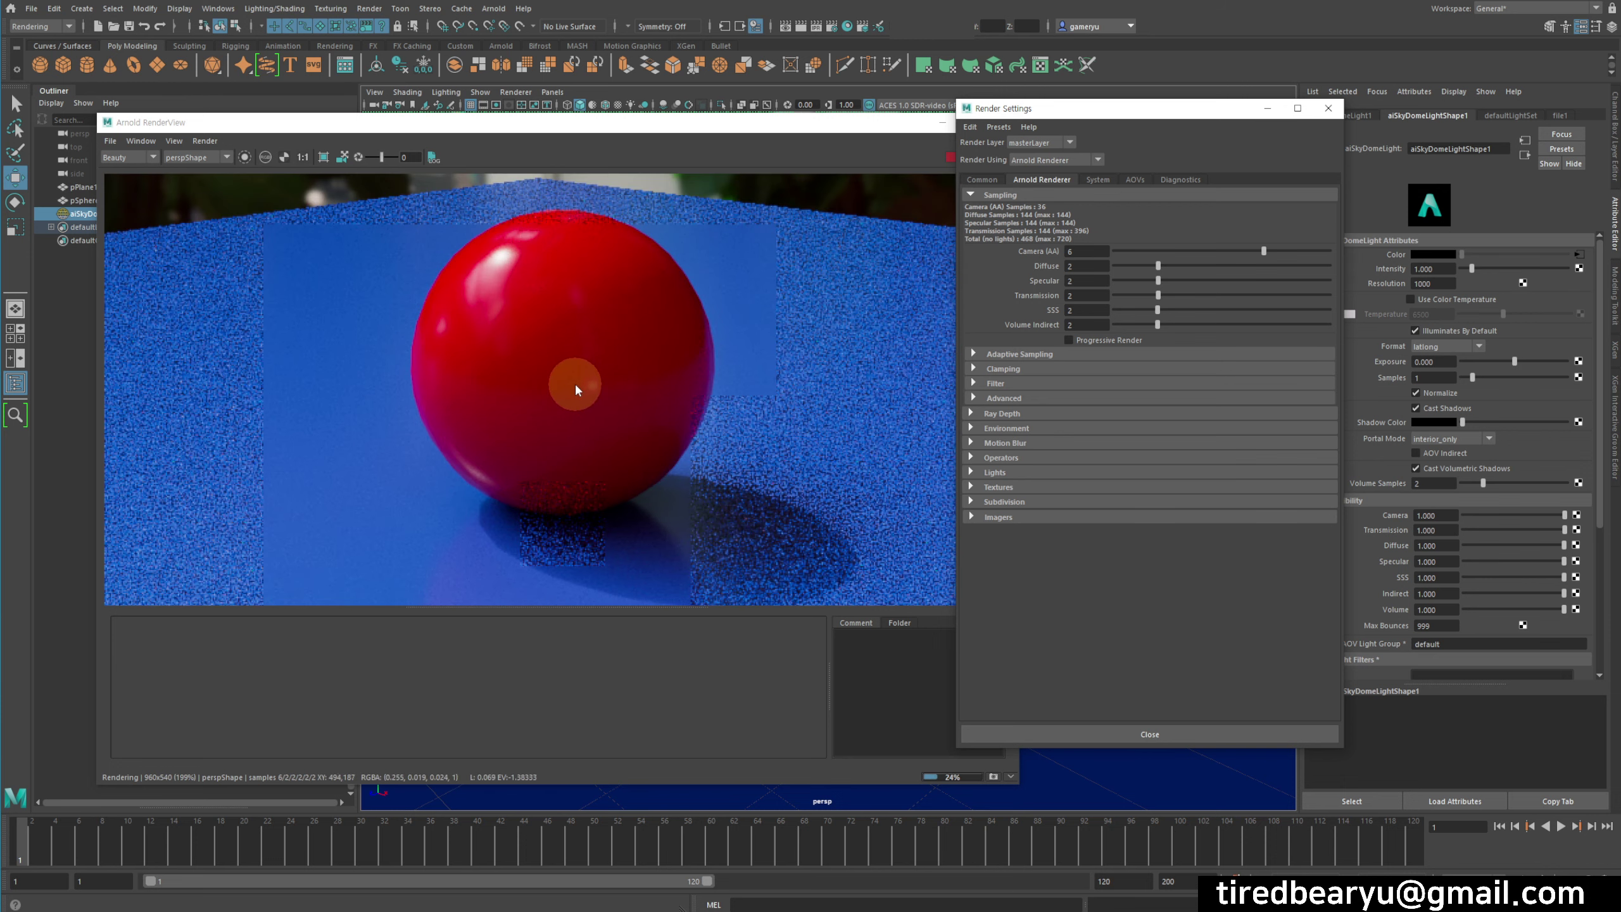
{"action": "scroll", "coordinate": [575, 382], "scroll_direction": "down", "scroll_amount": 4}
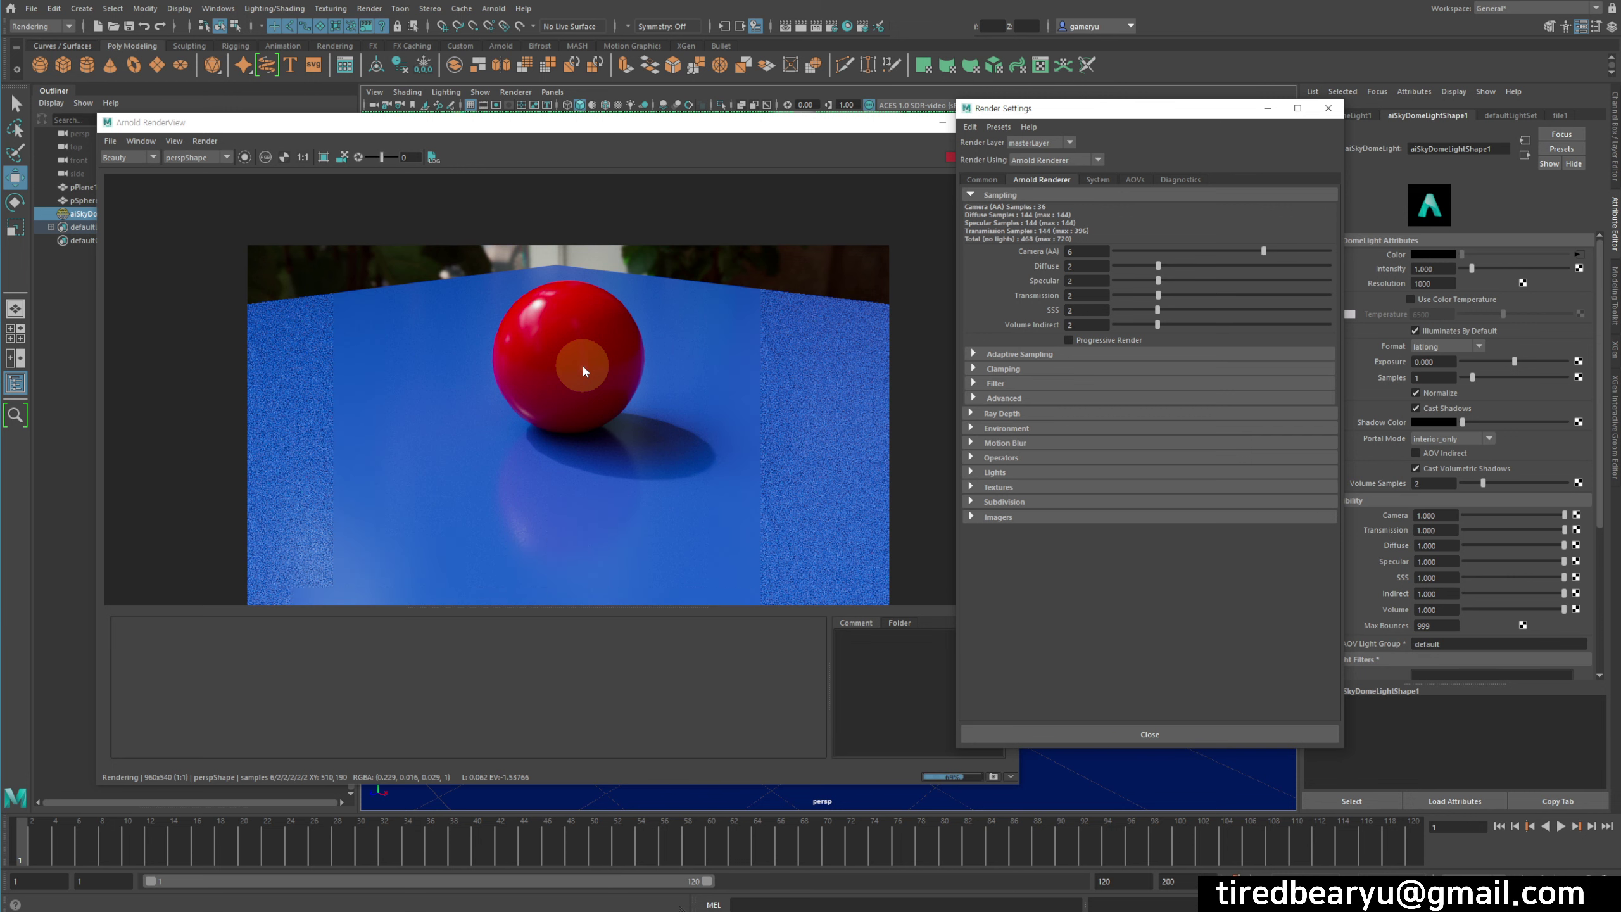
{"action": "scroll", "coordinate": [577, 461], "scroll_direction": "up", "scroll_amount": 8}
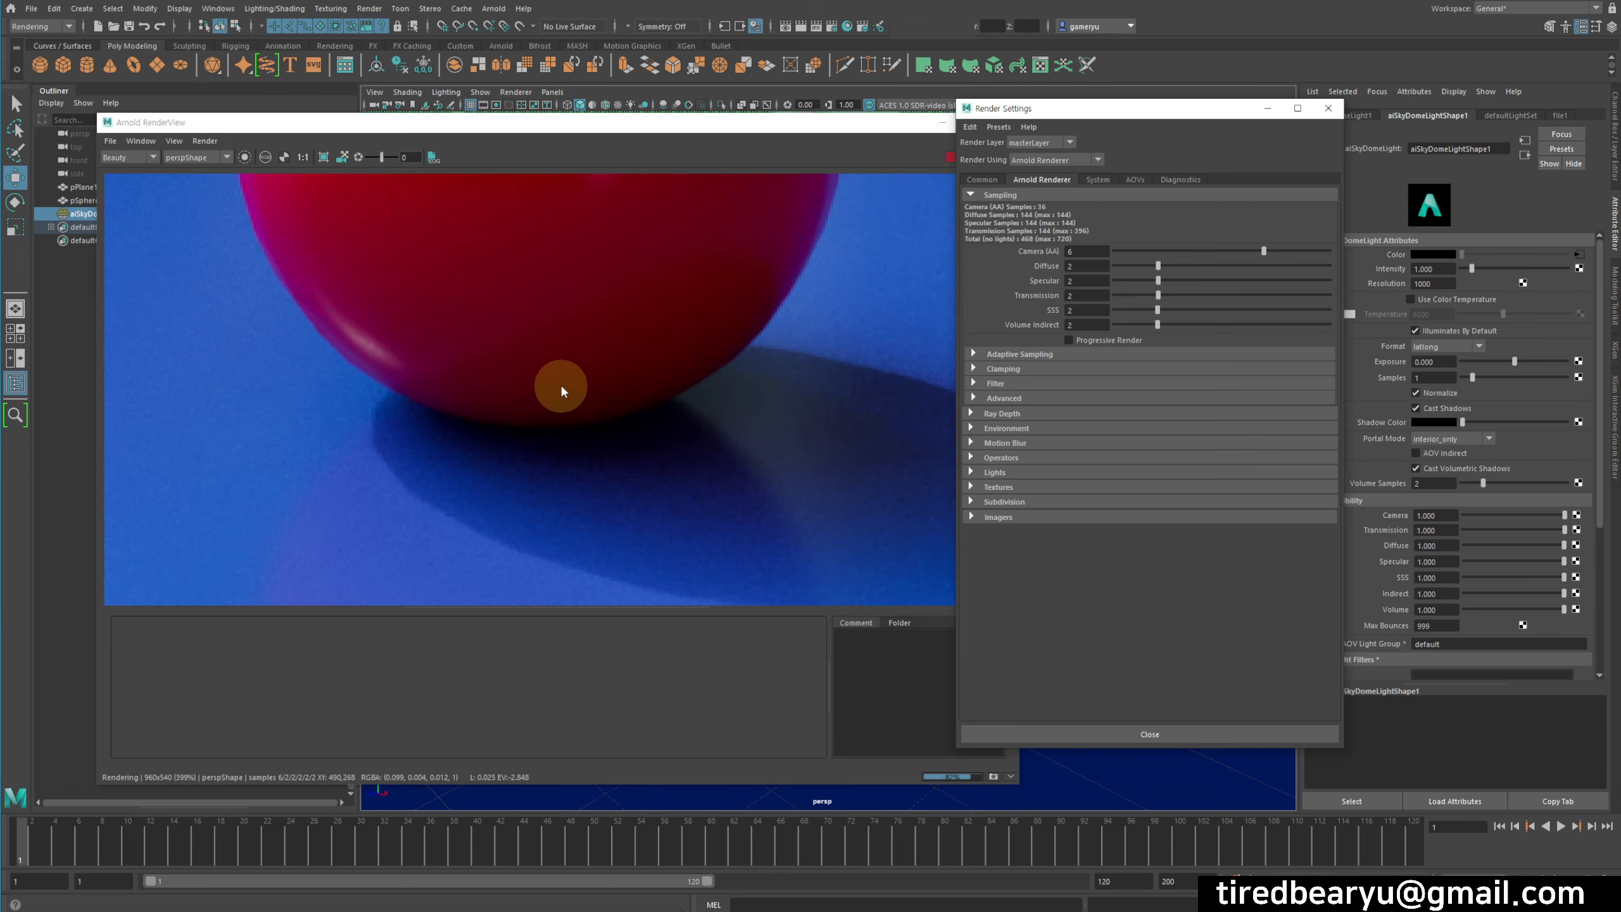
{"action": "middle_click_drag", "start_coordinate": [560, 382], "coordinate": [562, 333]}
{"action": "scroll", "coordinate": [550, 367], "scroll_direction": "down", "scroll_amount": 10}
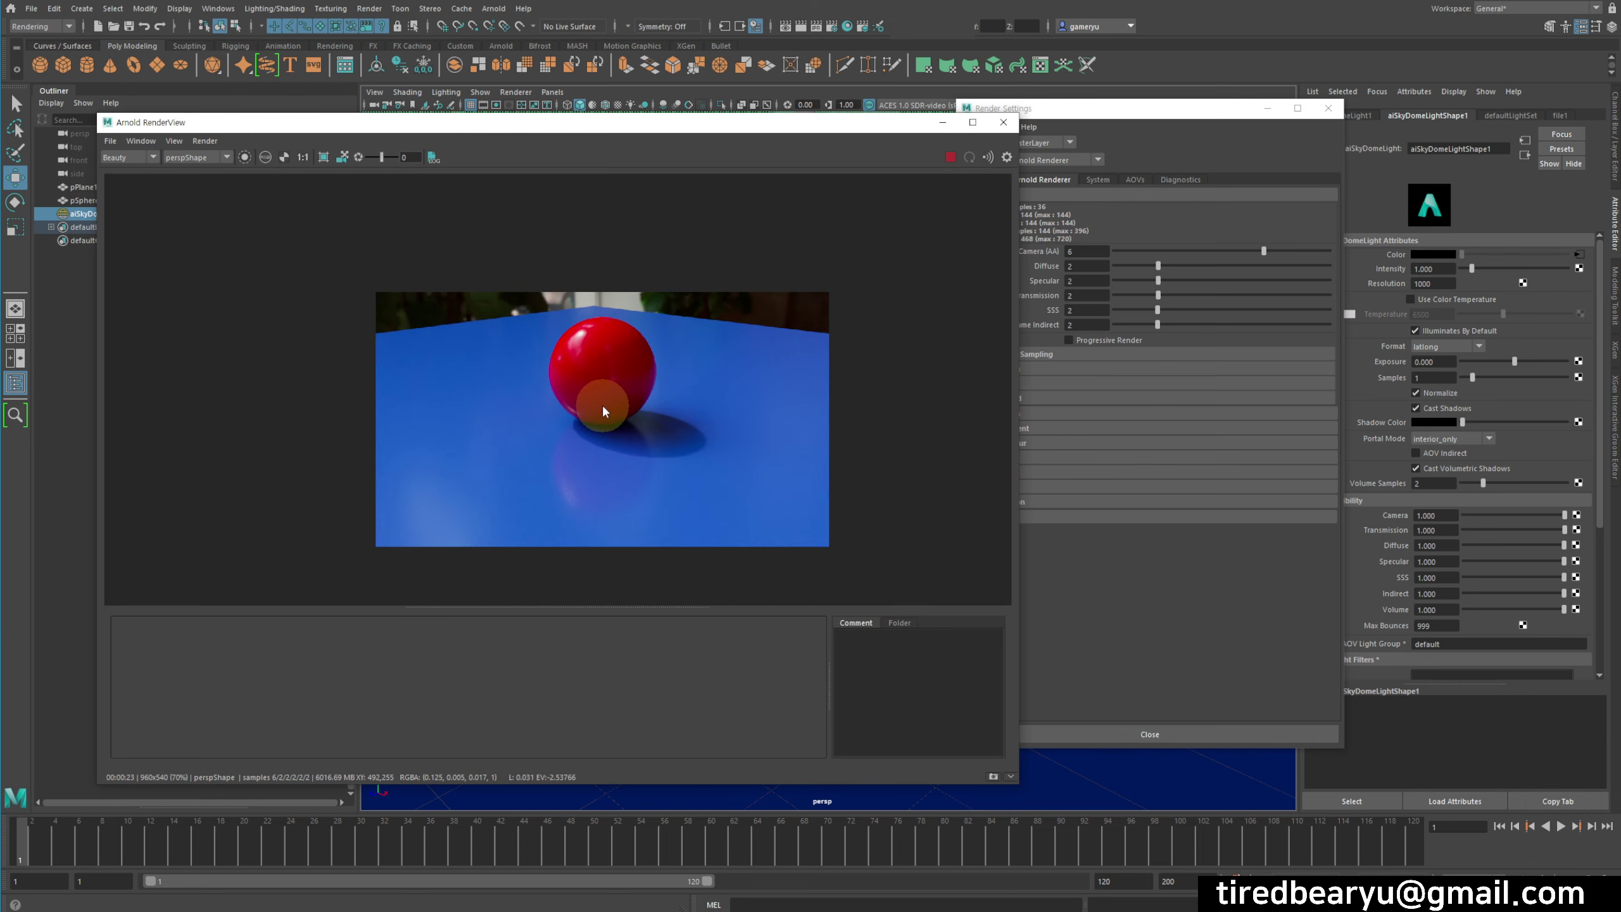
Set the Arnold Camera (AA) sampling to 3 in the render settings
{"action": "left_click", "coordinate": [1166, 249]}
{"action": "left_click_drag", "start_coordinate": [1165, 249], "coordinate": [1212, 251]}
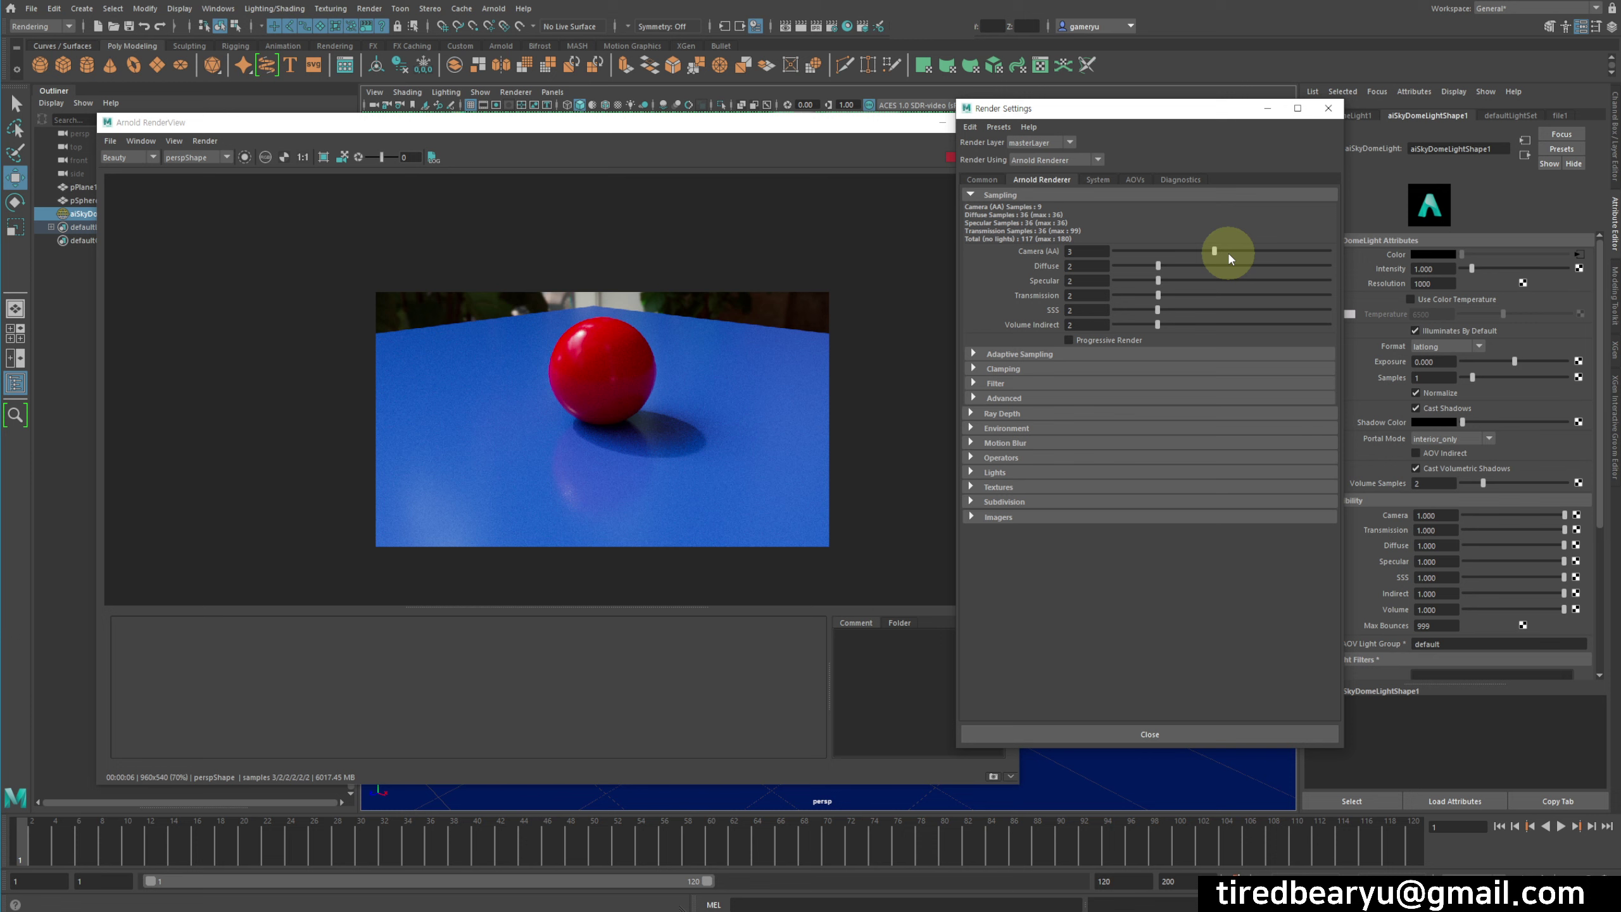
Open the Arnold Denoiser (noice) utility to view its input, output, and filtering options, and close it
{"action": "left_click", "coordinate": [980, 180]}
{"action": "left_click", "coordinate": [493, 9]}
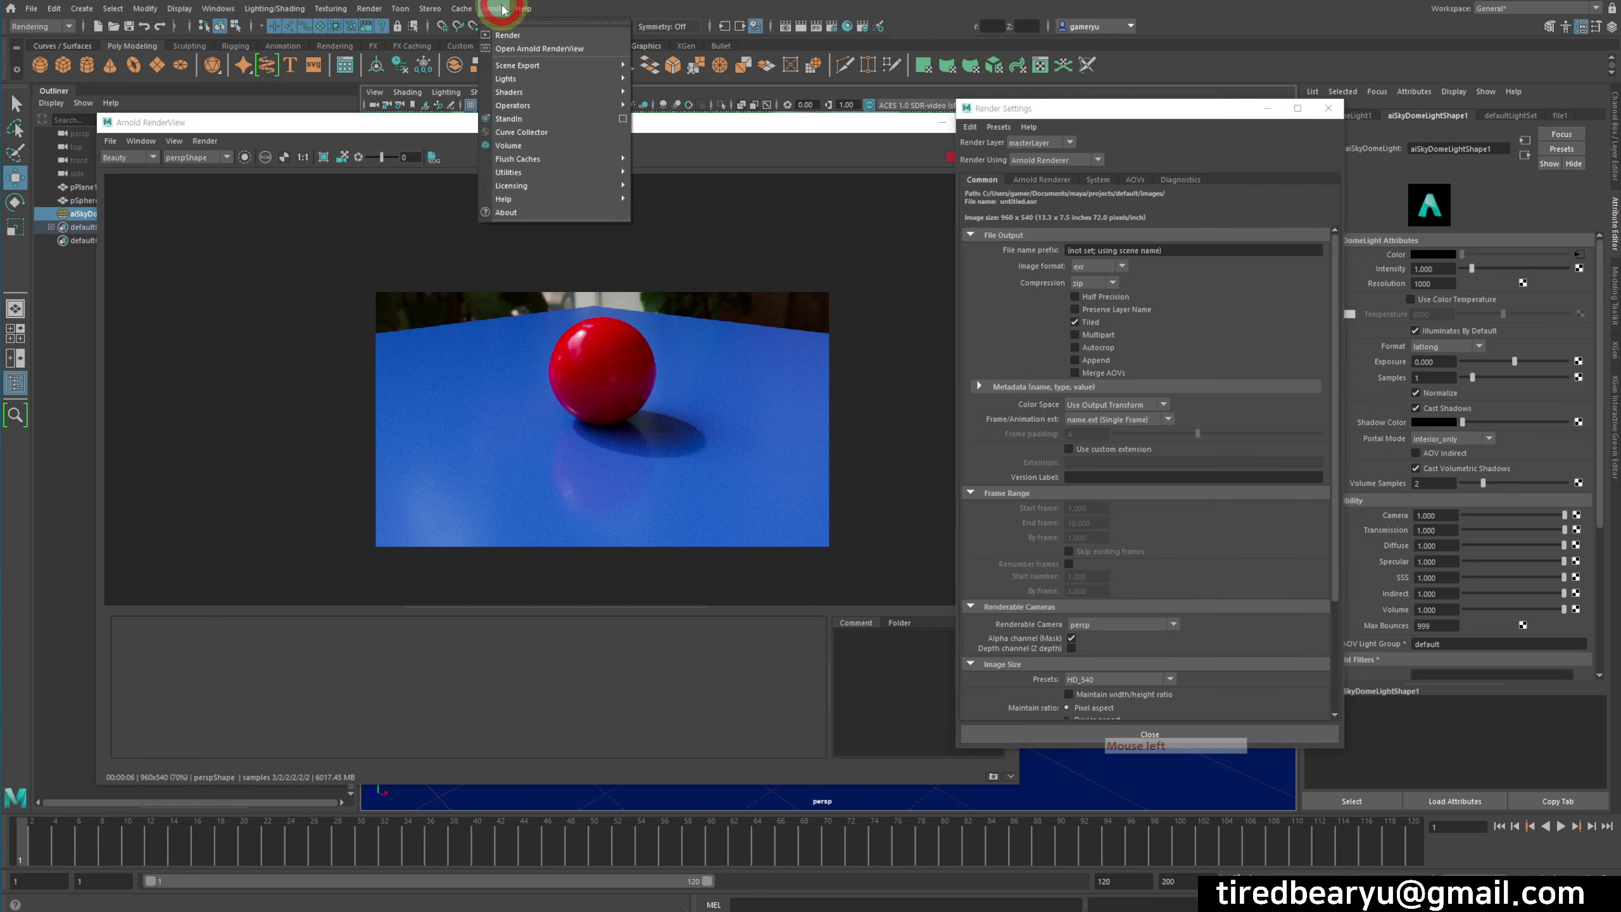
{"action": "mouse_move", "coordinate": [552, 169]}
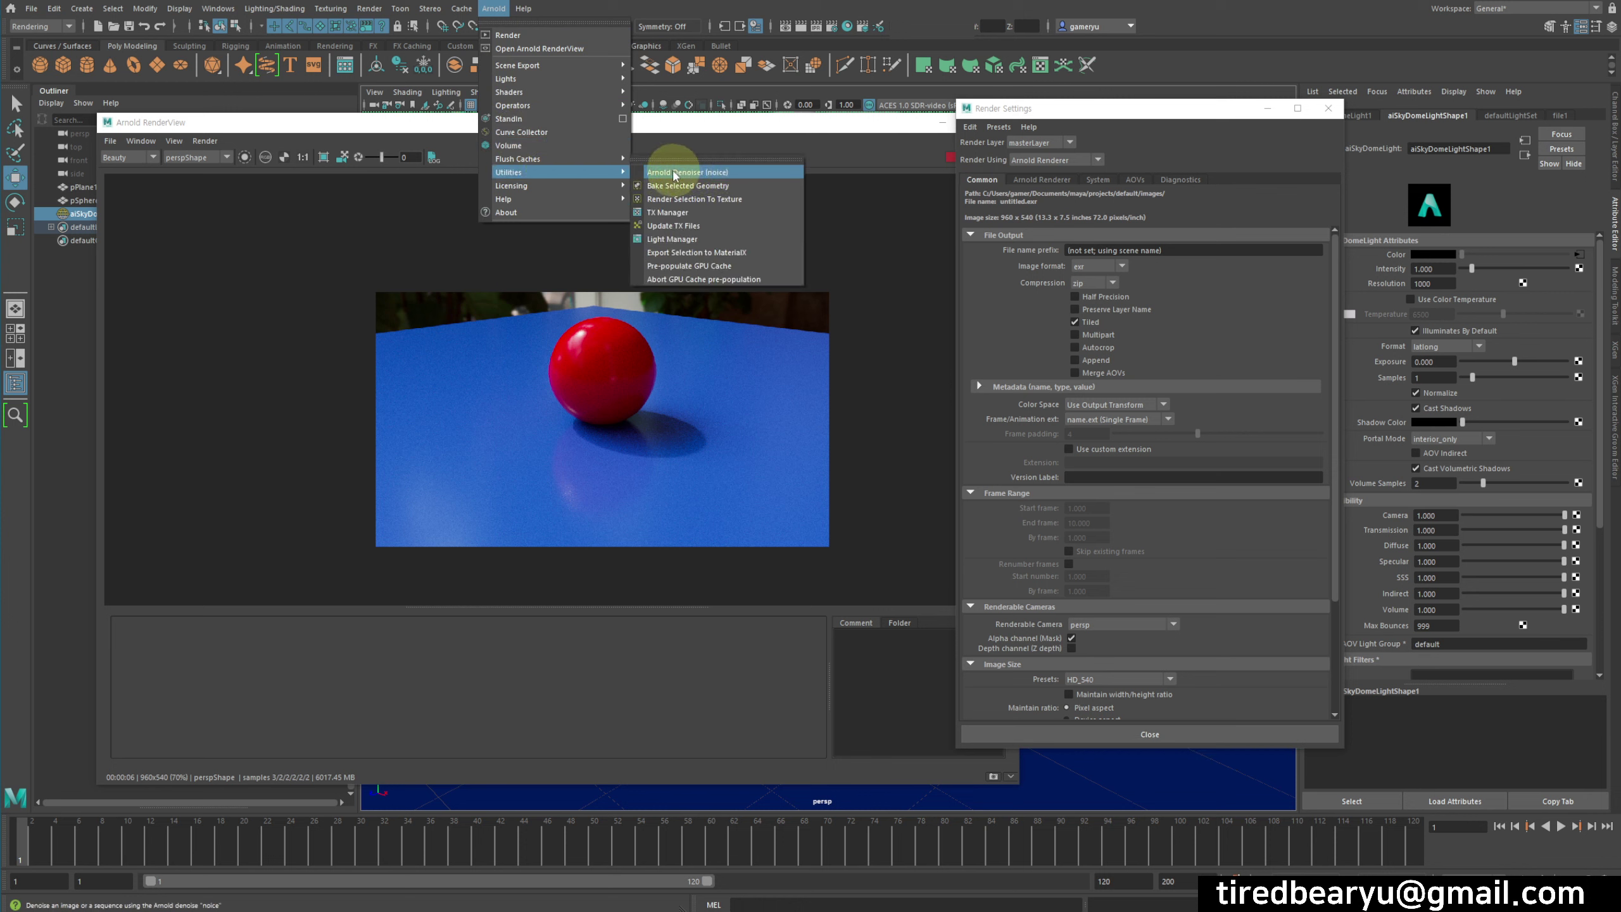
{"action": "left_click", "coordinate": [748, 174]}
{"action": "left_click_drag", "start_coordinate": [739, 107], "coordinate": [857, 59]}
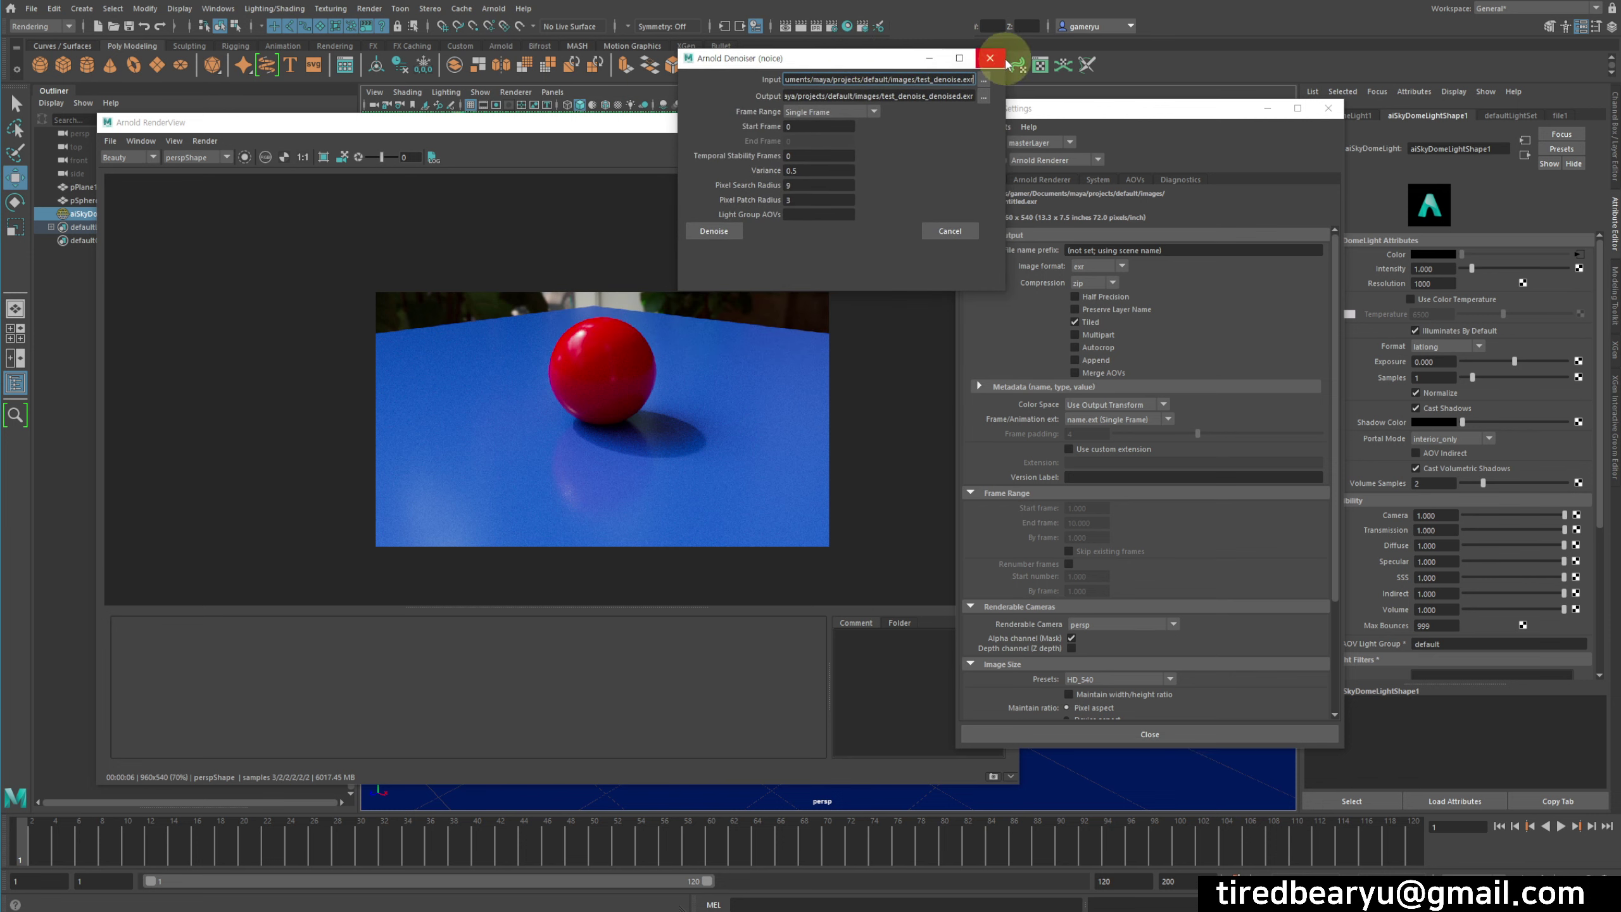
{"action": "left_click", "coordinate": [990, 58]}
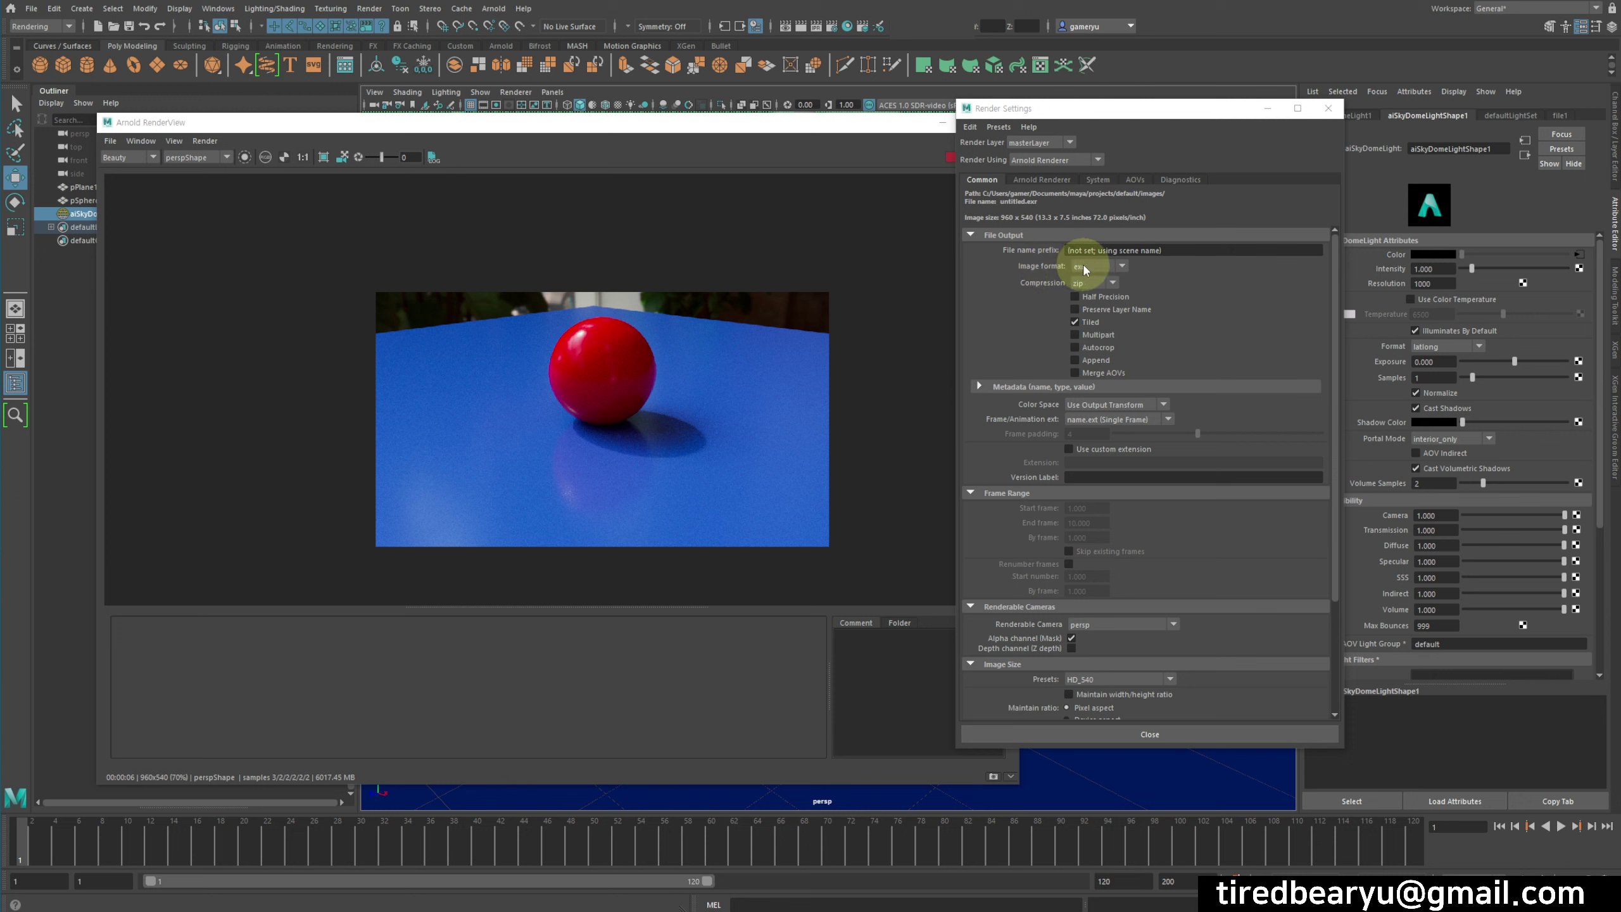
Enable Merge AOVs in the file output settings for the exr image format
{"action": "left_click", "coordinate": [1107, 263]}
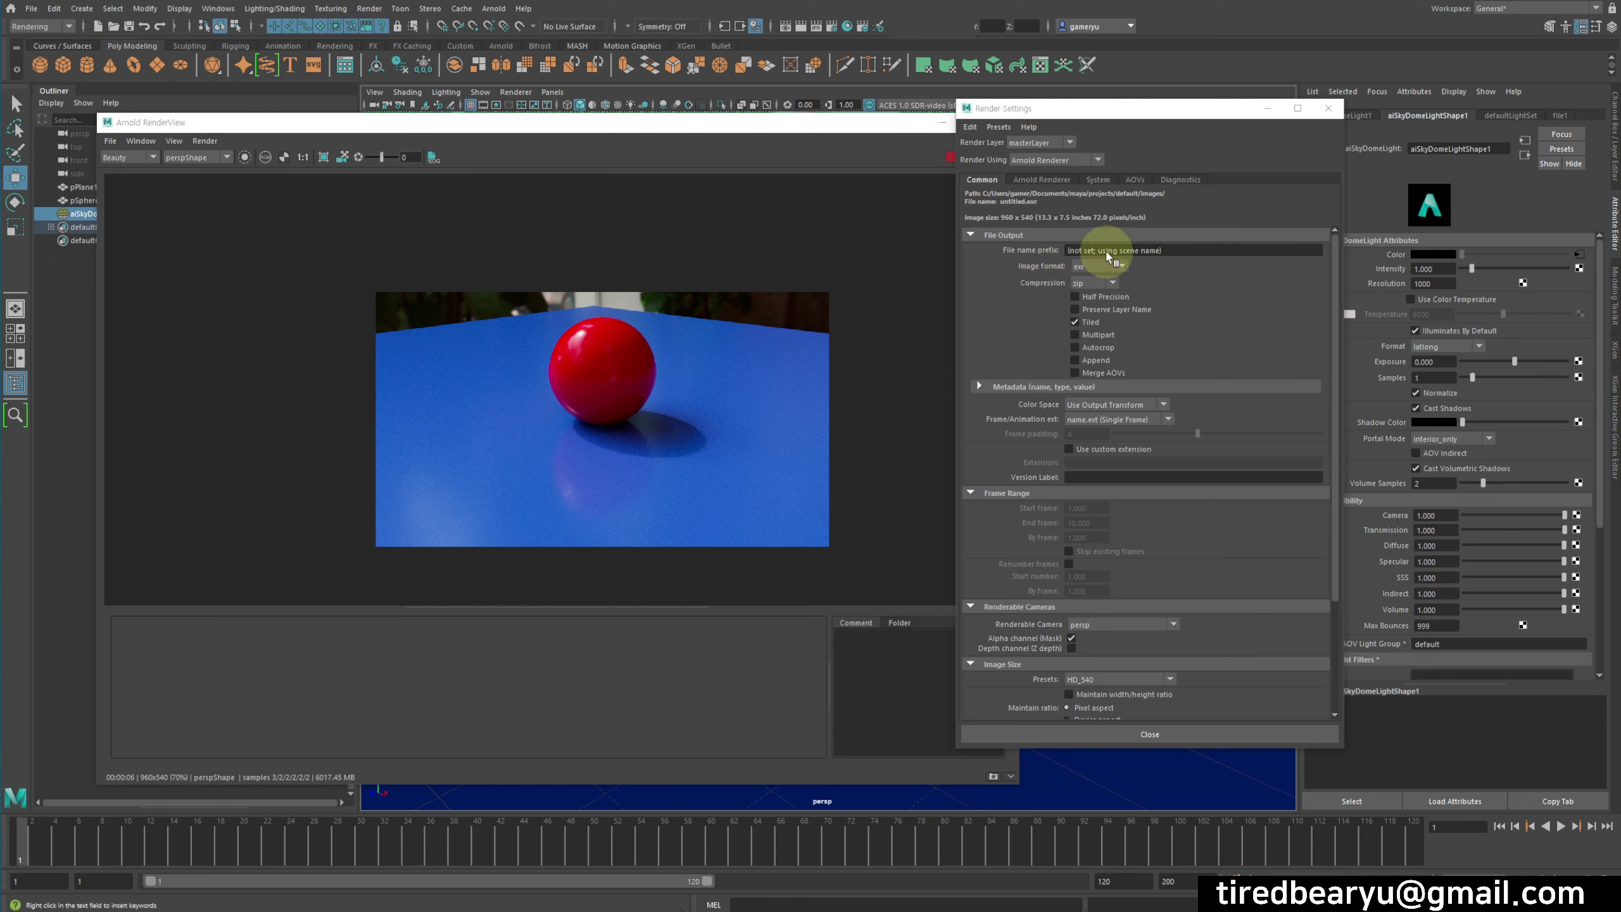
{"action": "left_click", "coordinate": [1094, 238]}
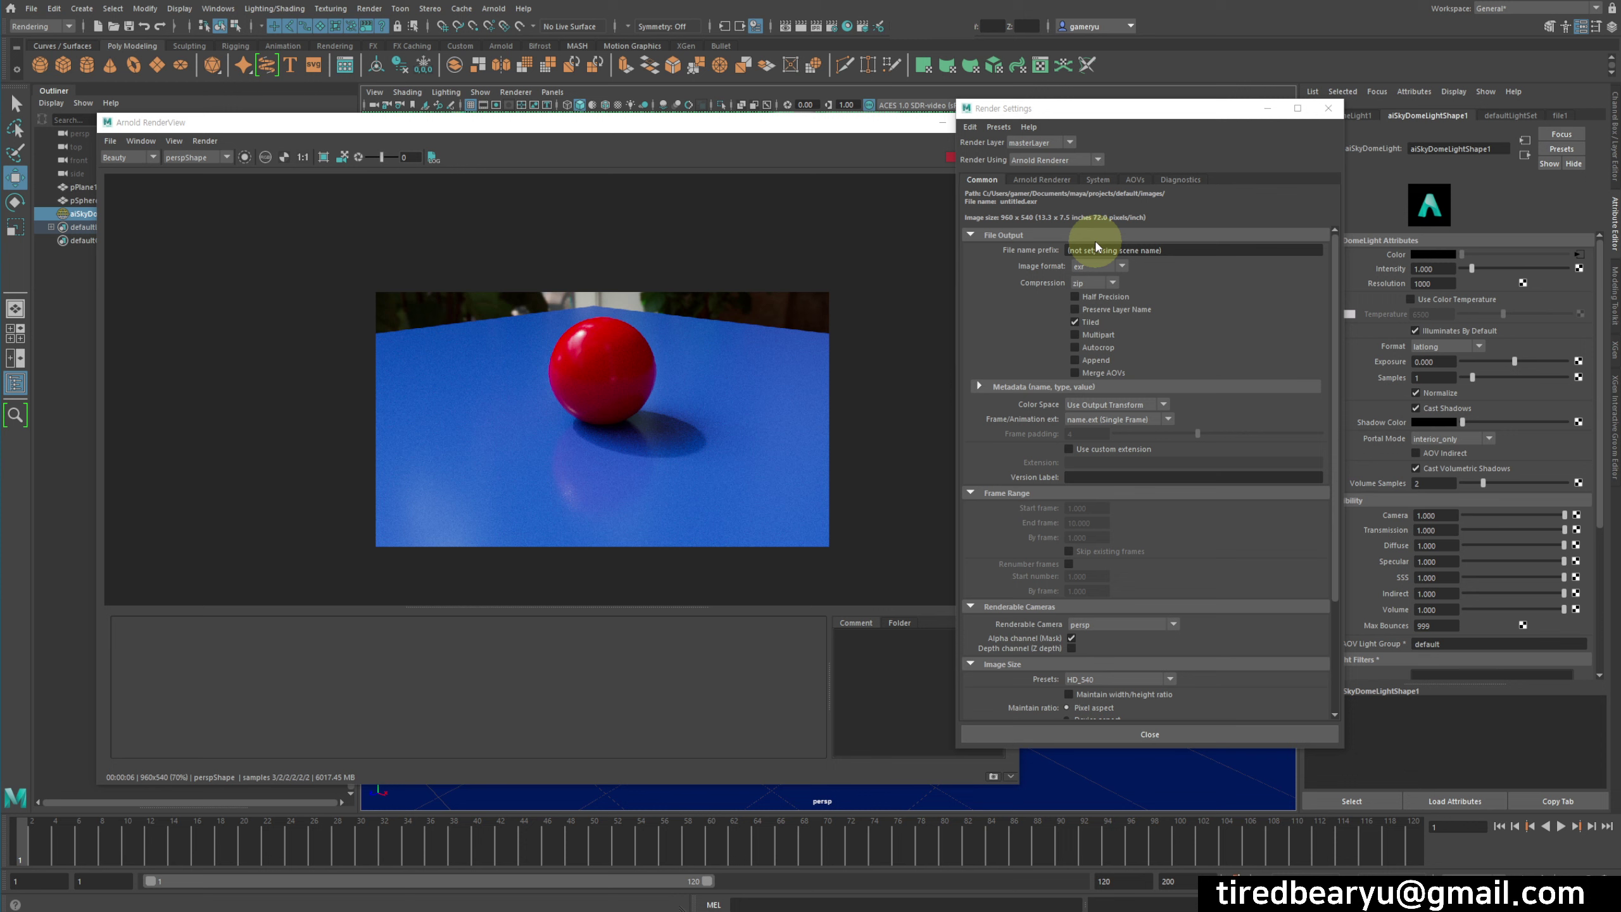
{"action": "left_click", "coordinate": [1088, 379]}
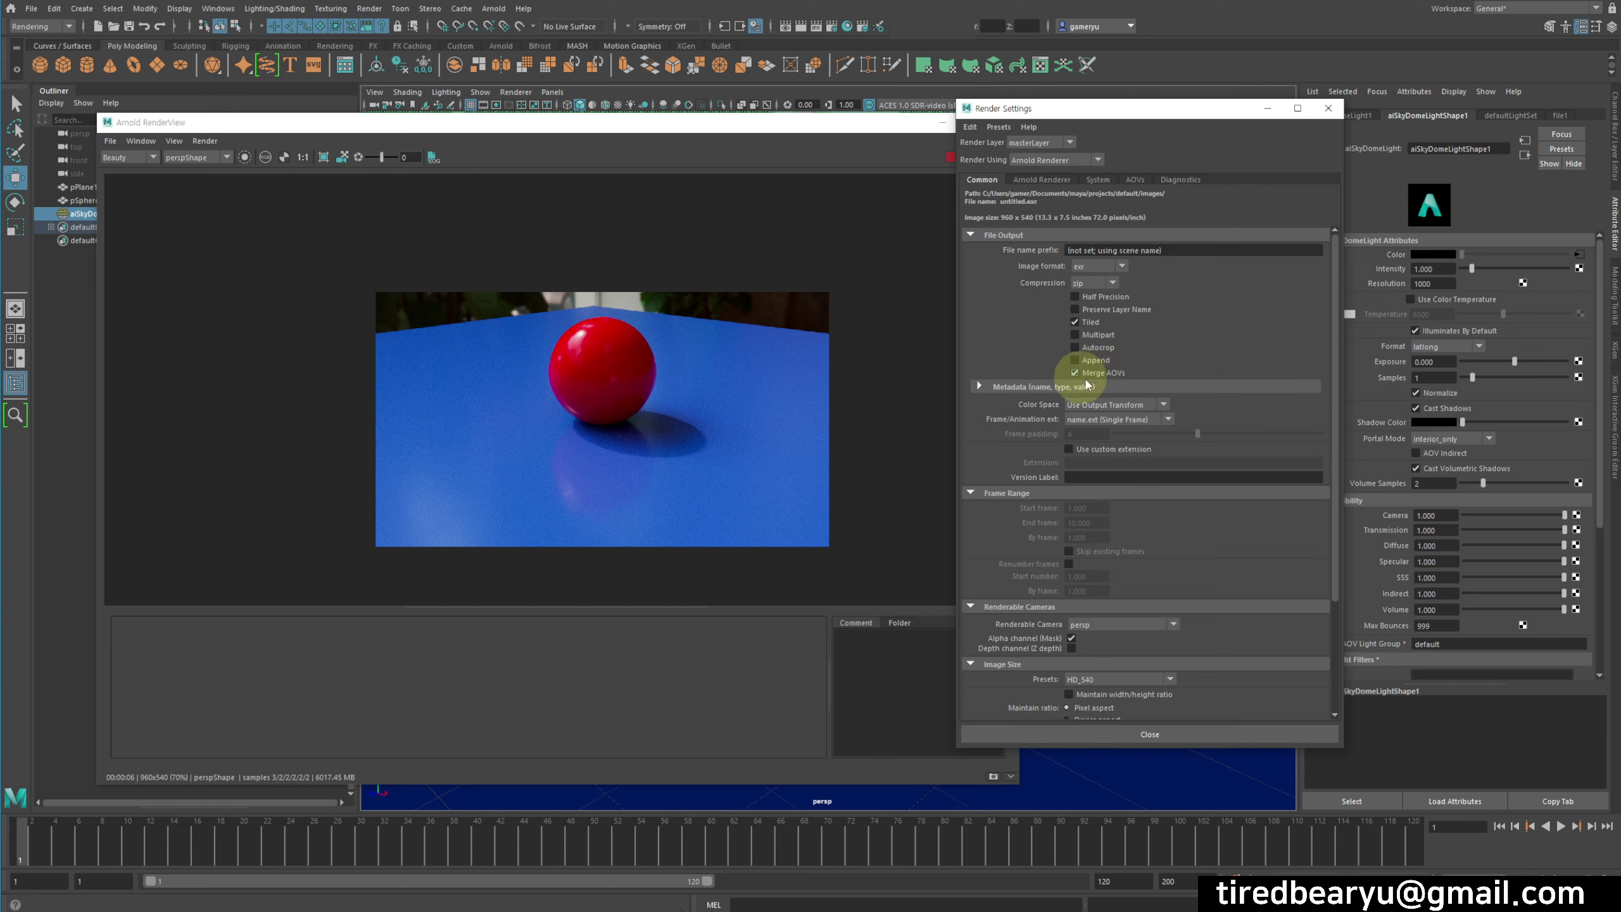
Enable Output Denoising AOVs in the Arnold Denoiser section of the AOV render settings
{"action": "left_click", "coordinate": [1134, 180]}
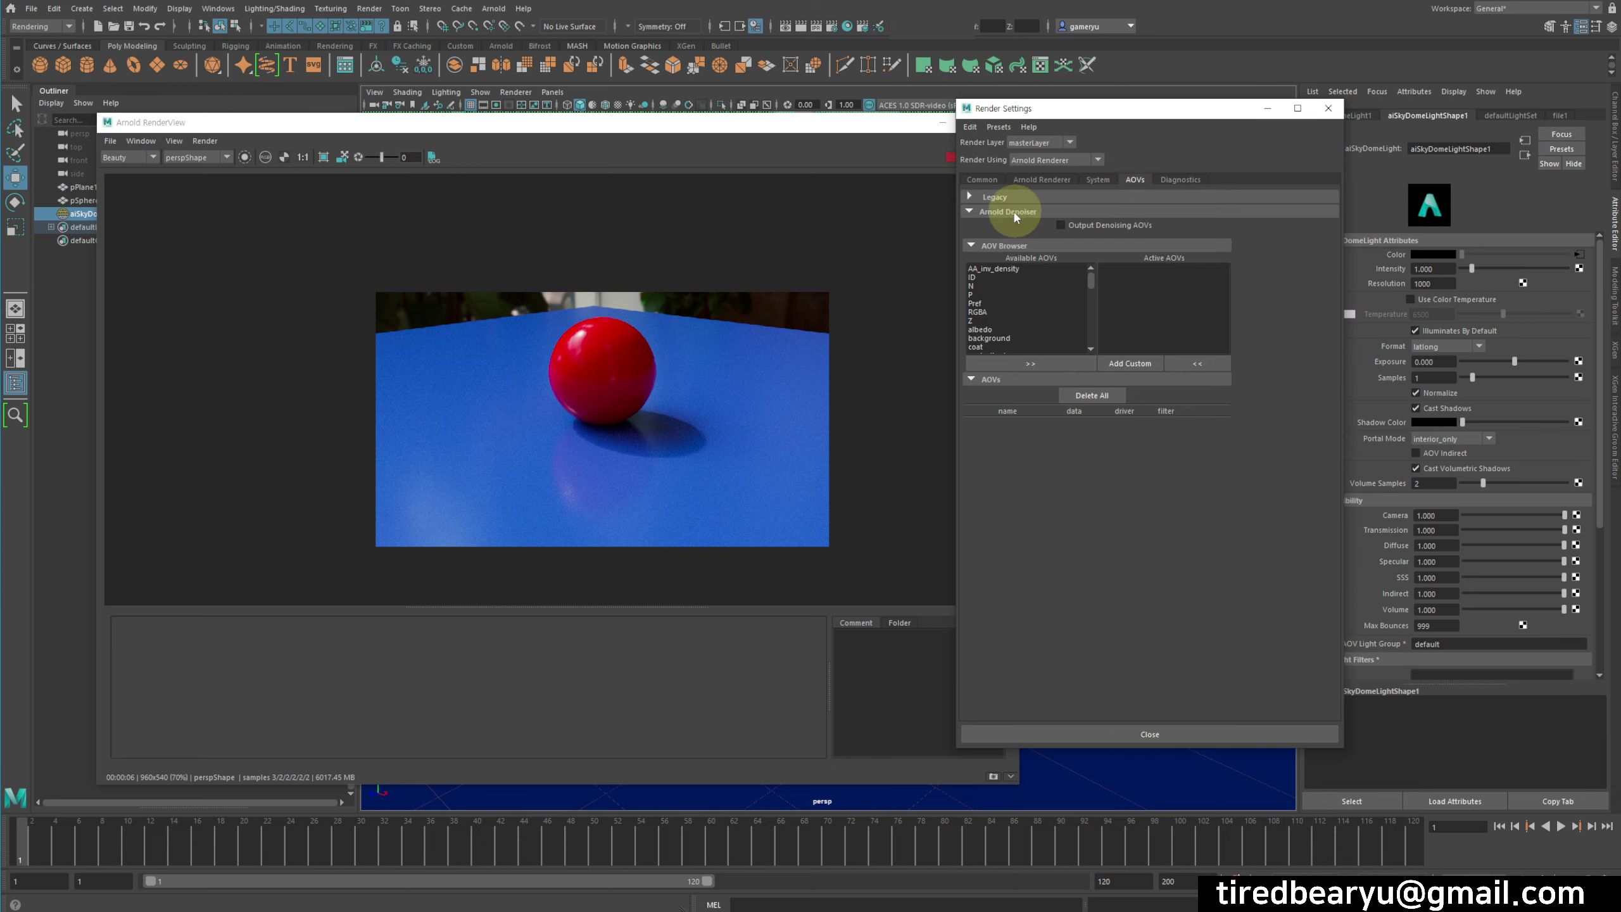
{"action": "left_click", "coordinate": [1083, 213]}
{"action": "left_click", "coordinate": [1092, 213]}
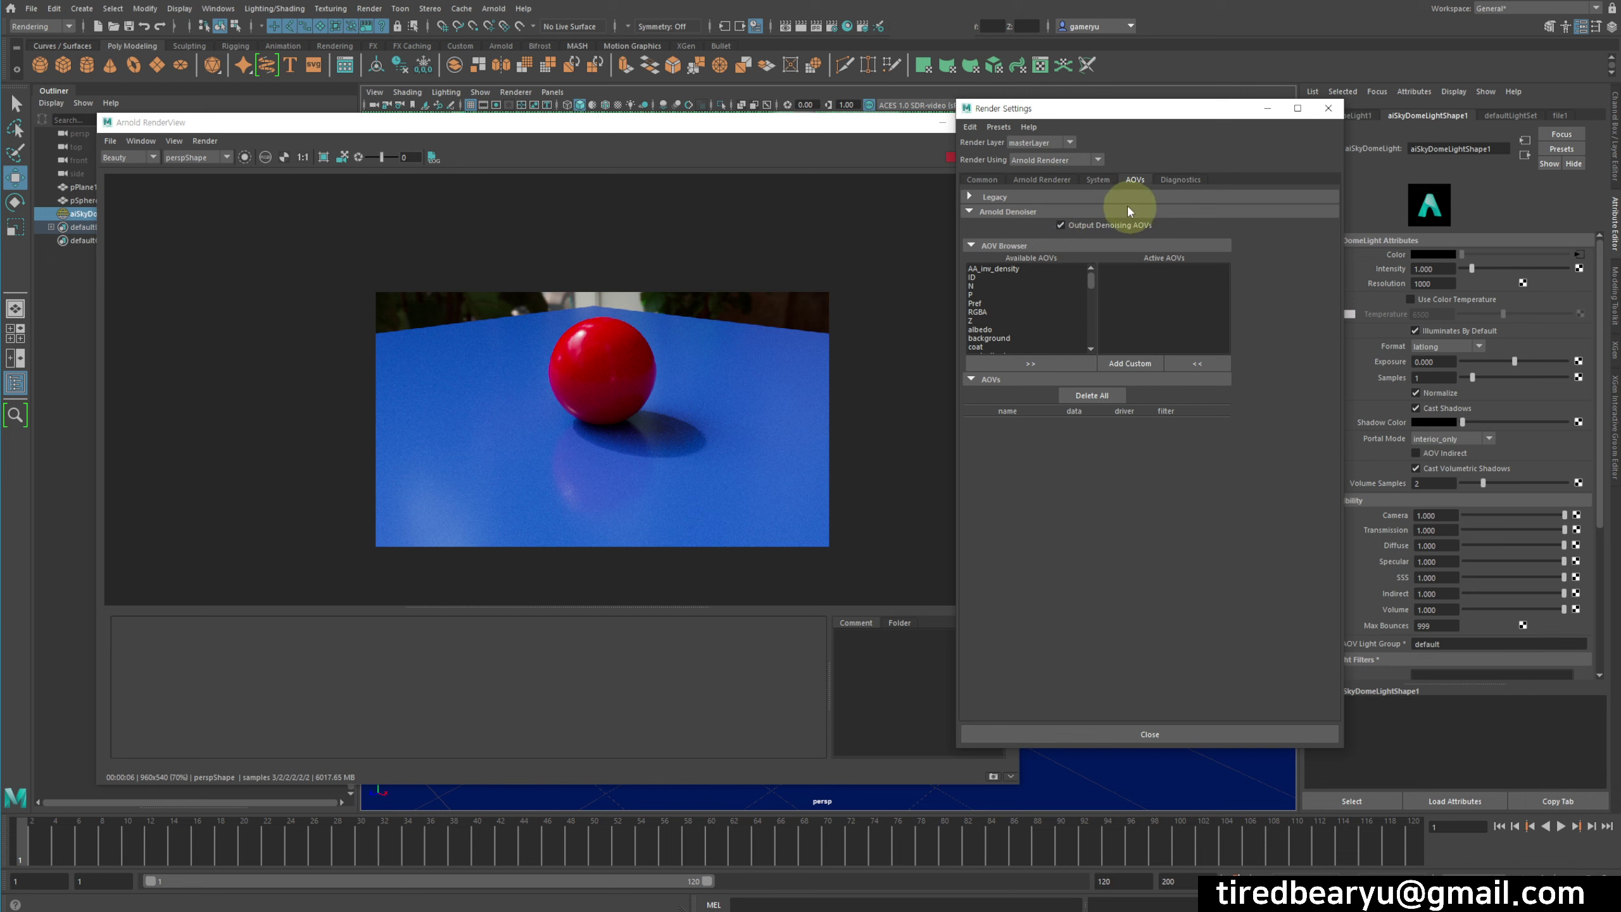
{"action": "left_click", "coordinate": [1015, 213]}
Review the exr image format, Merge AOVs, Output Denoising AOVs, and file name prefix in the render settings
{"action": "left_click", "coordinate": [983, 180]}
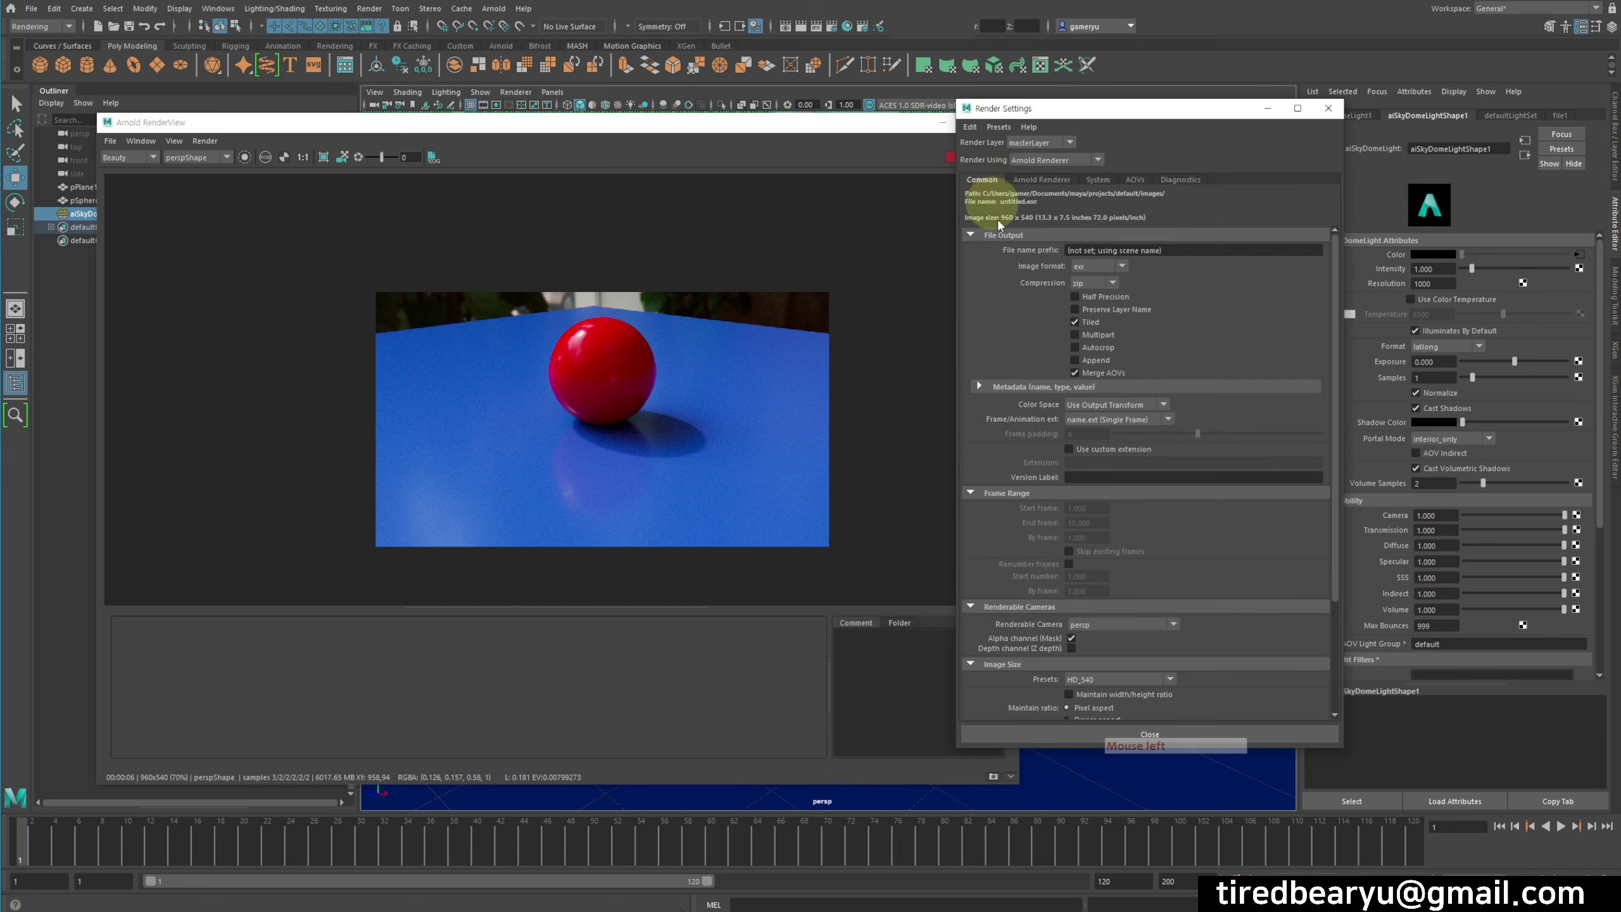
{"action": "left_click", "coordinate": [1111, 267]}
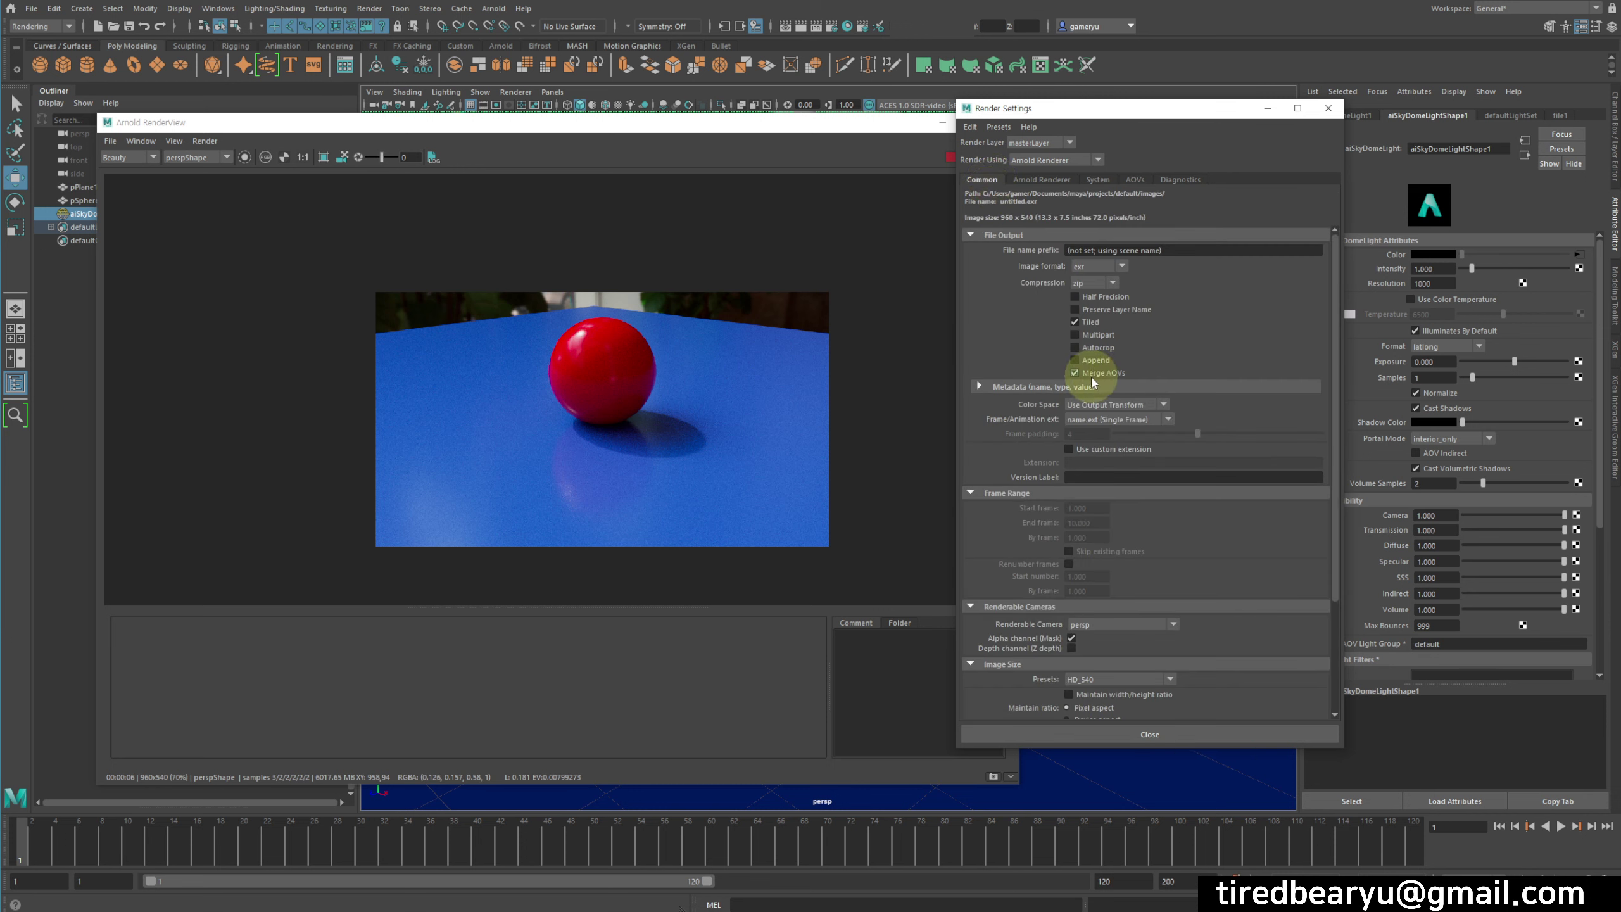
{"action": "left_click", "coordinate": [1111, 380]}
{"action": "left_click", "coordinate": [1135, 180]}
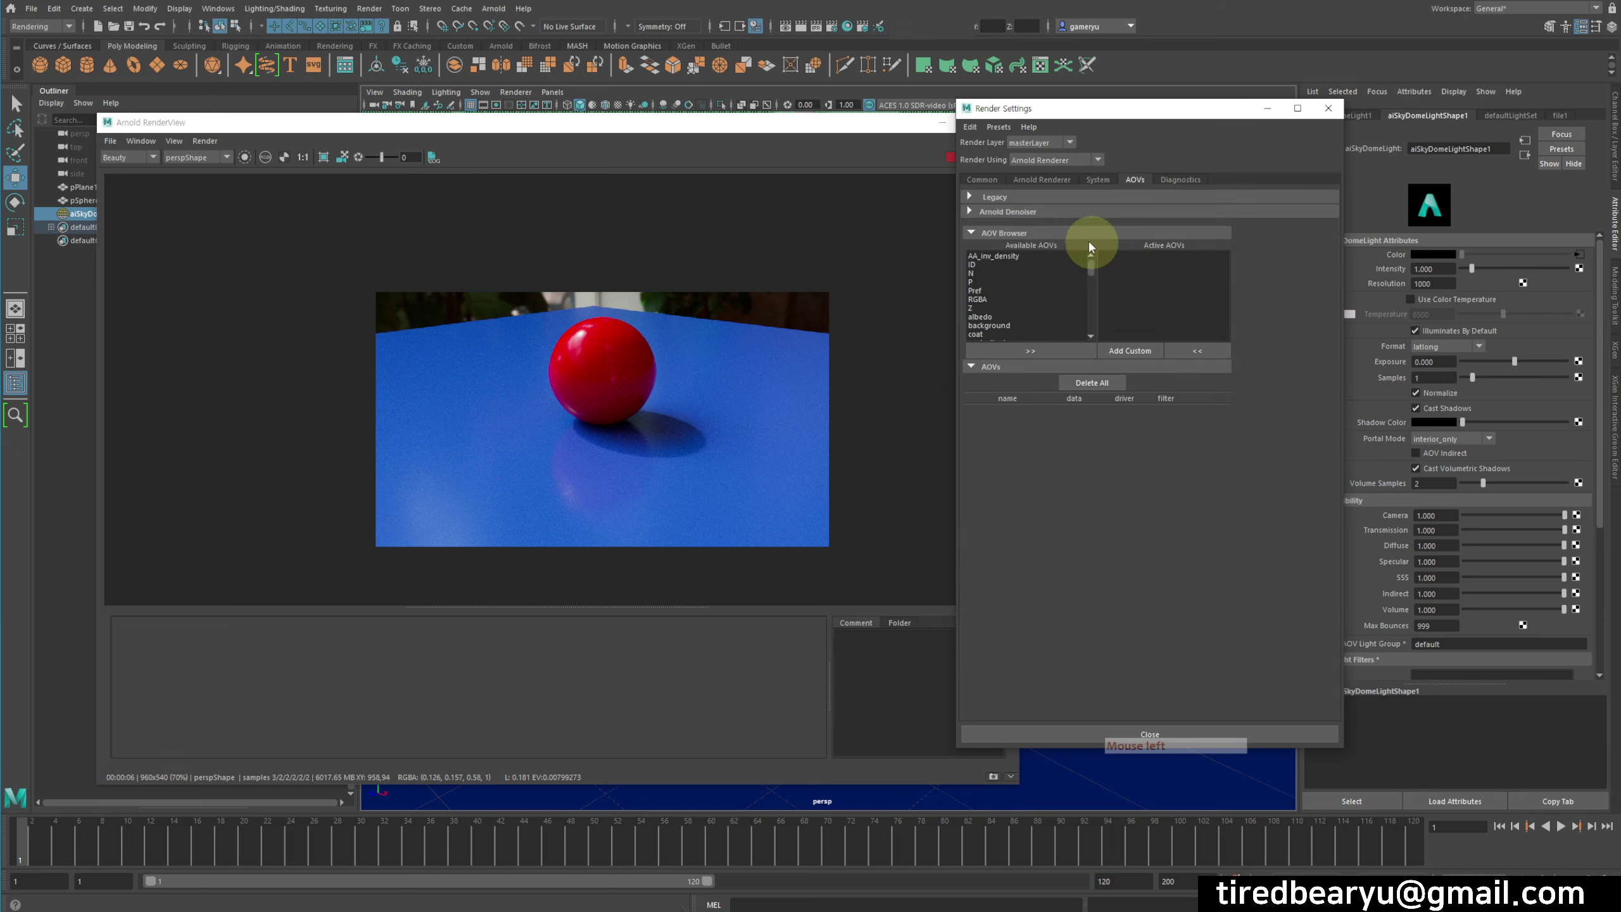
{"action": "left_click", "coordinate": [974, 215]}
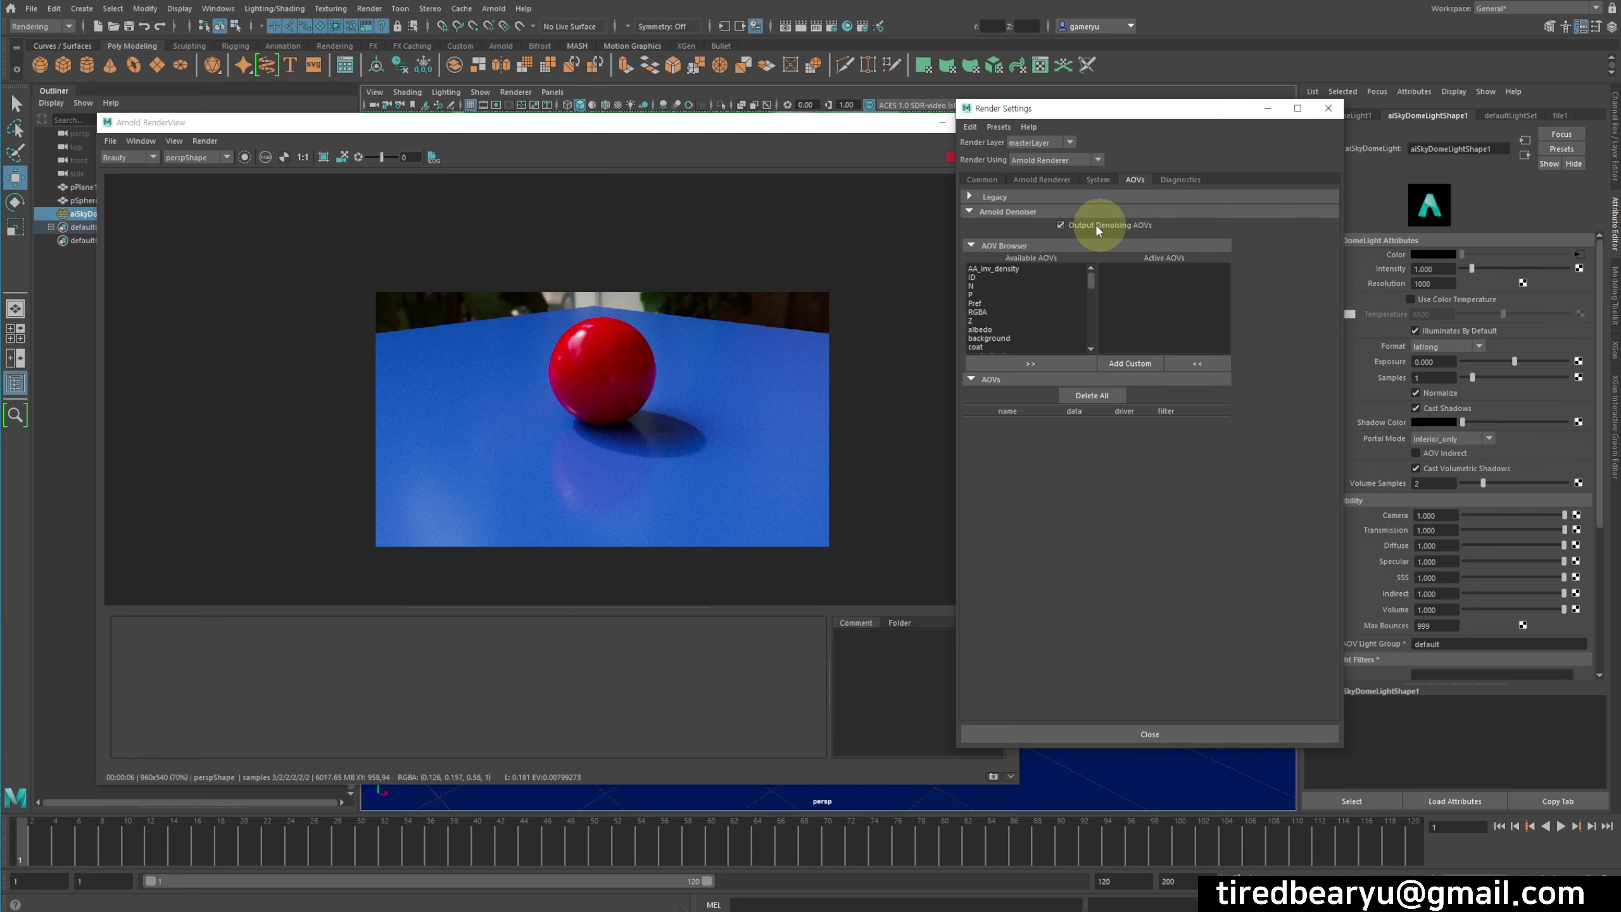
{"action": "left_click", "coordinate": [1005, 213]}
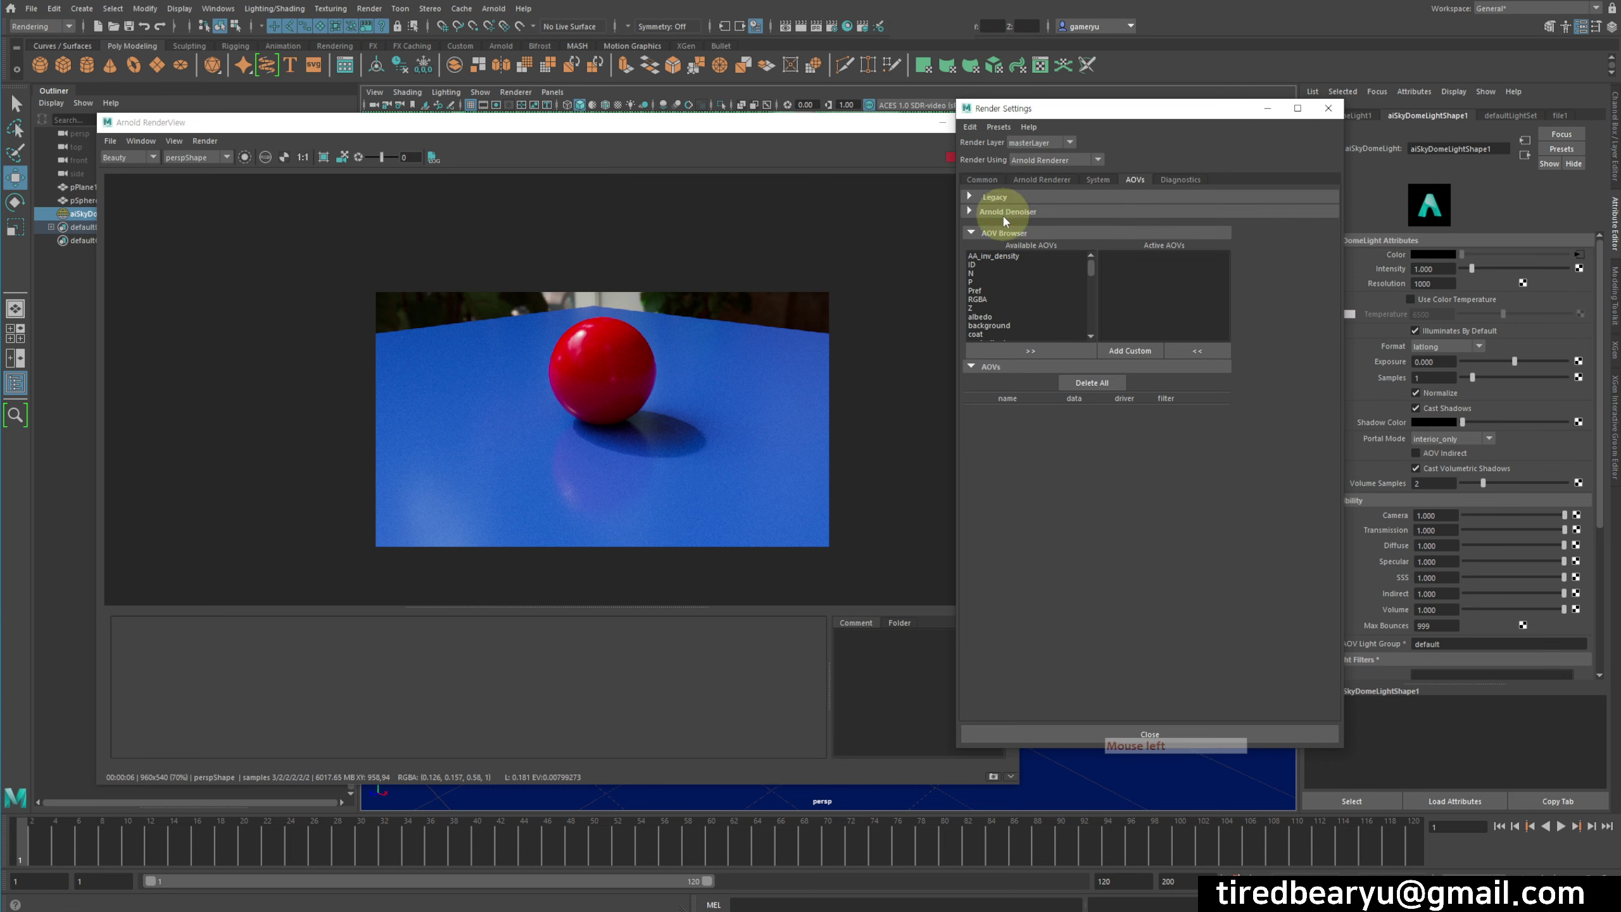
{"action": "left_click", "coordinate": [981, 179]}
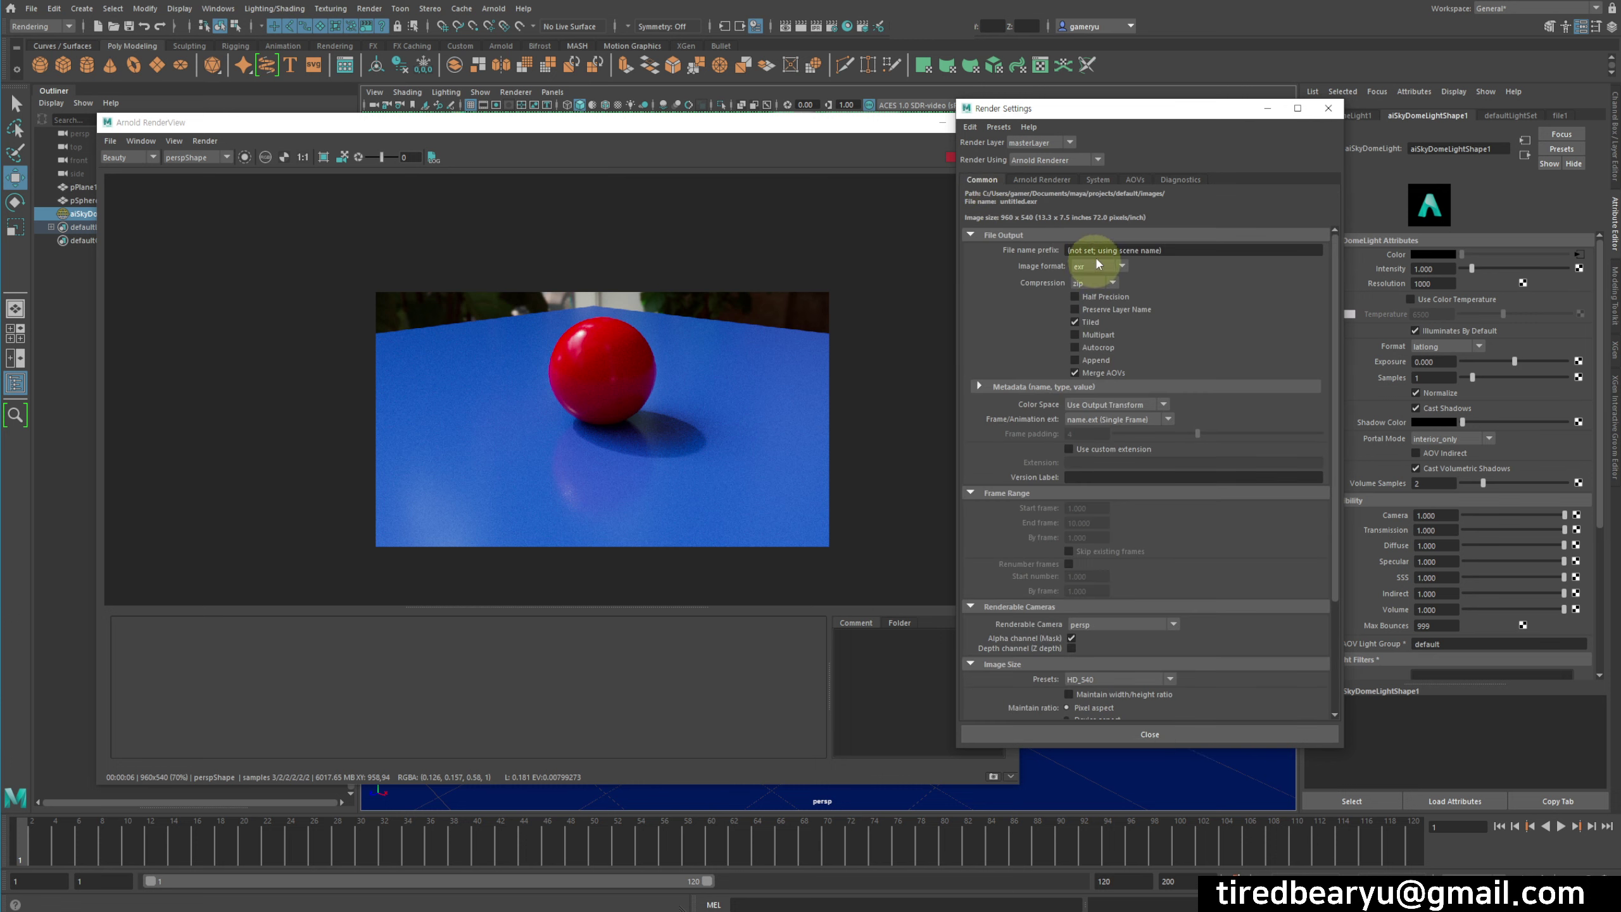
{"action": "left_click_drag", "start_coordinate": [880, 130], "coordinate": [805, 175]}
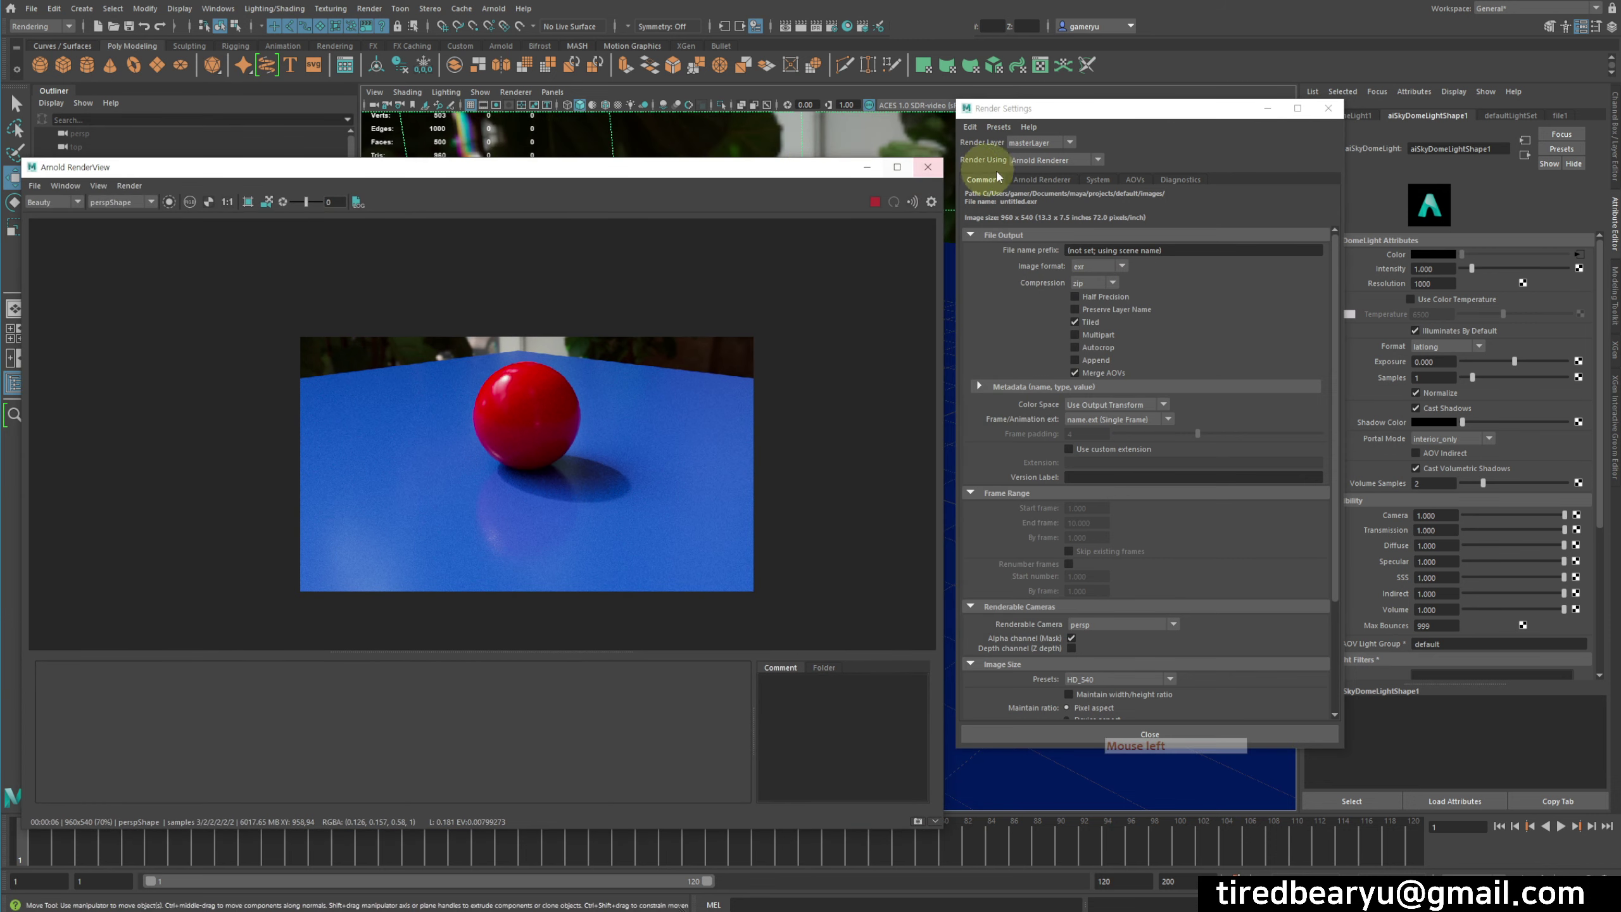
{"action": "left_click_drag", "start_coordinate": [1185, 250], "coordinate": [971, 254]}
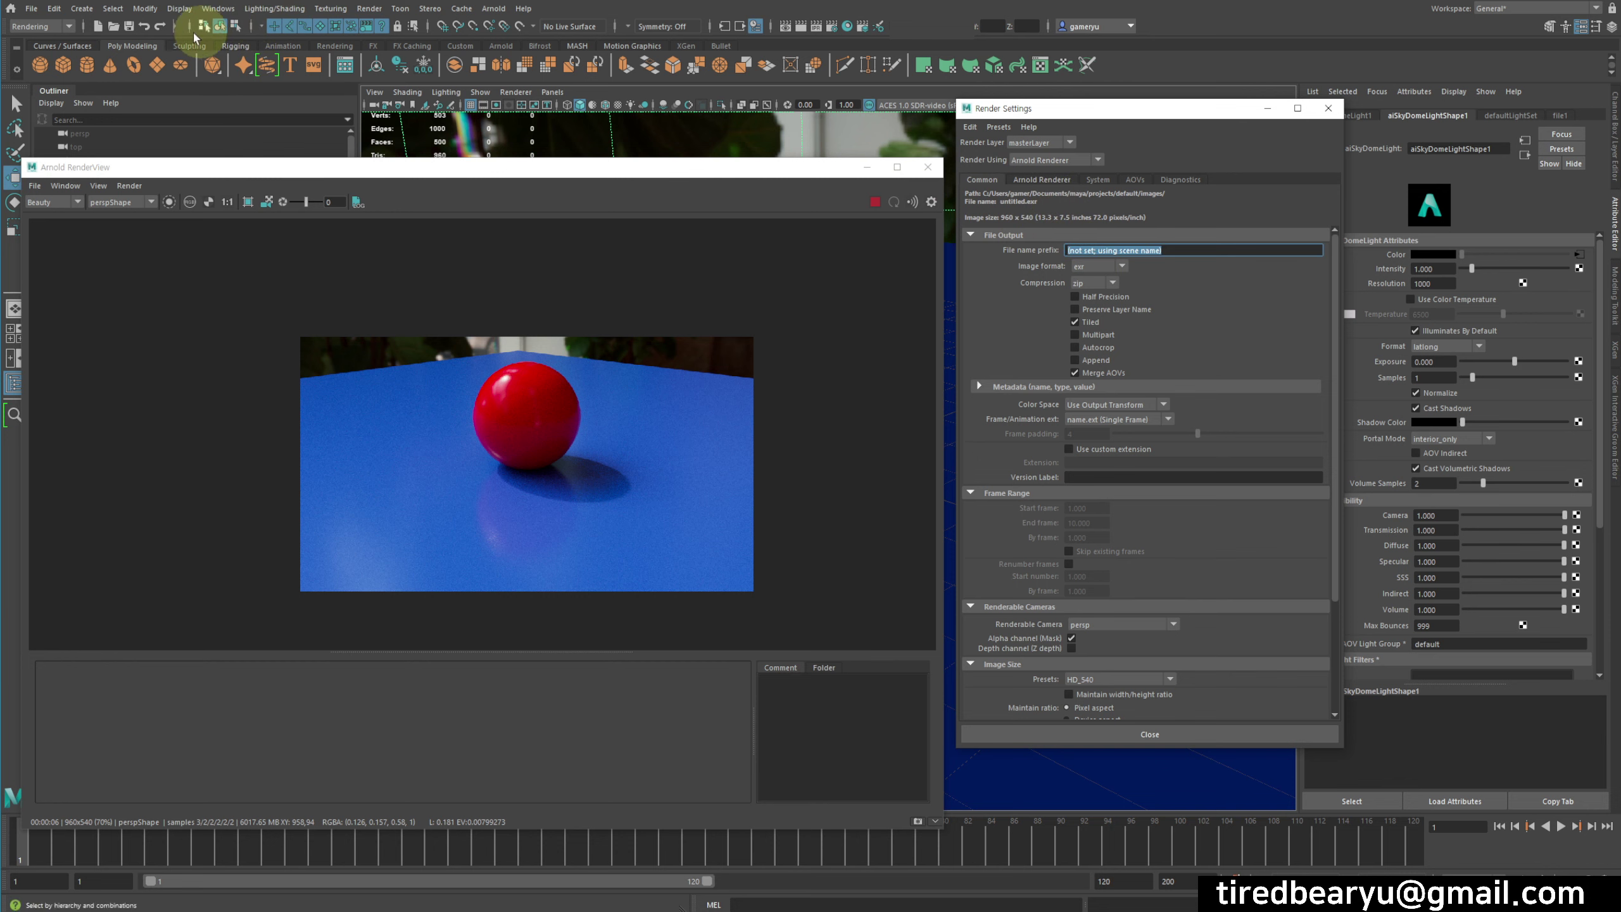
Render the scene to untitled.exr with Render Sequence and close the Render View
{"action": "left_click", "coordinate": [369, 8]}
{"action": "left_click", "coordinate": [437, 188]}
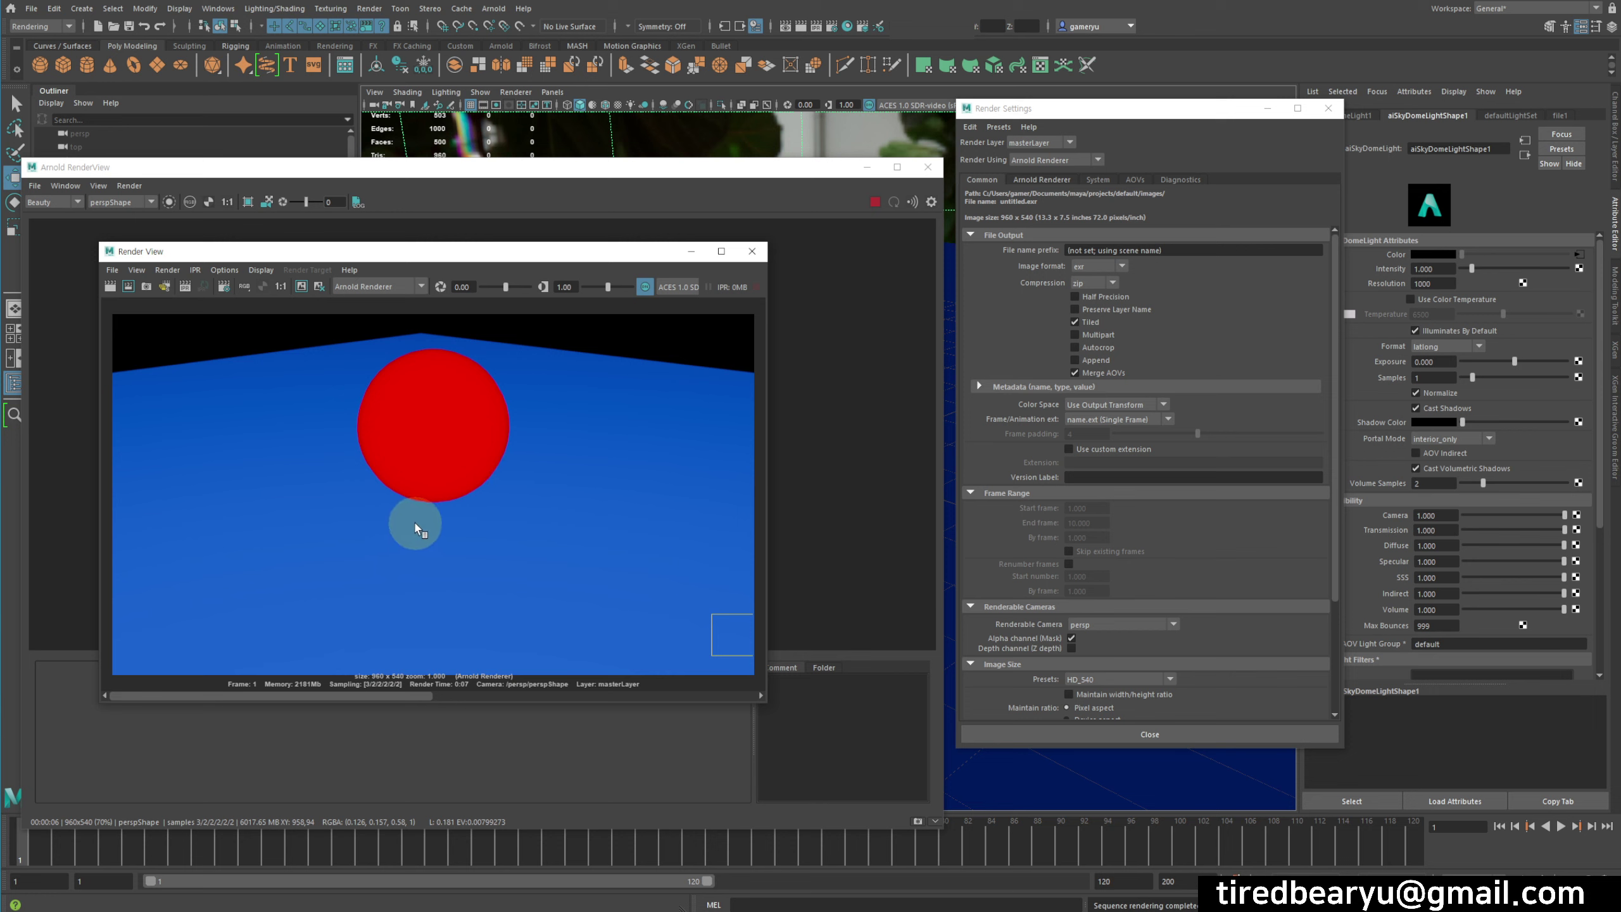
{"action": "left_click", "coordinate": [752, 251]}
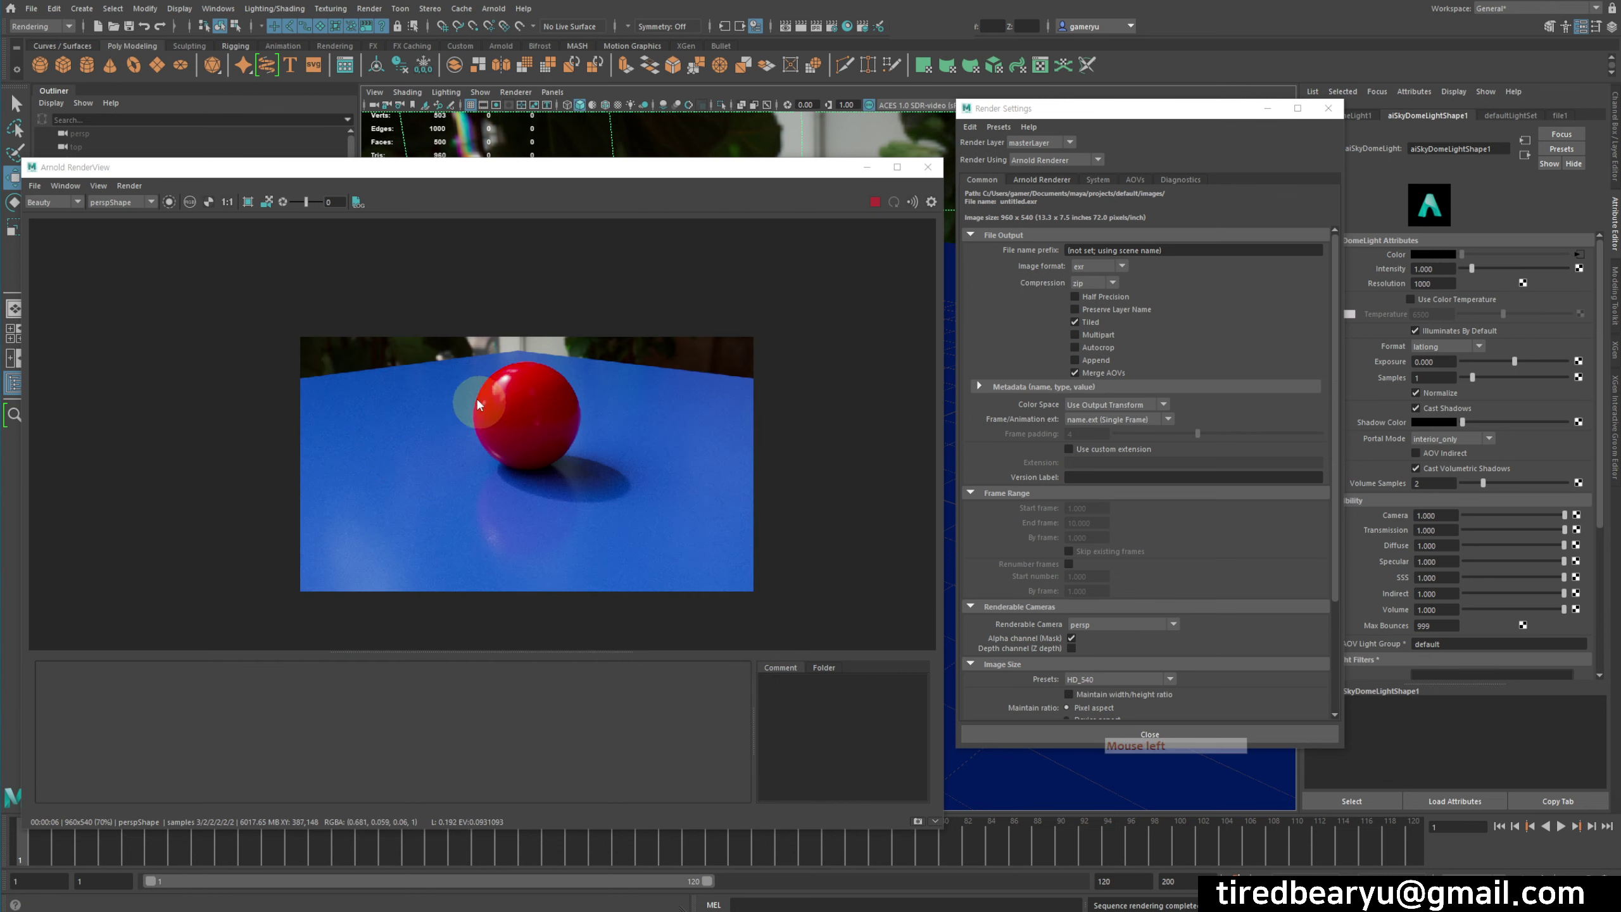
Open the Arnold Denoiser (noice) and choose untitled.exr from the project's images folder as the input file
{"action": "left_click", "coordinate": [494, 9]}
{"action": "mouse_move", "coordinate": [574, 171]}
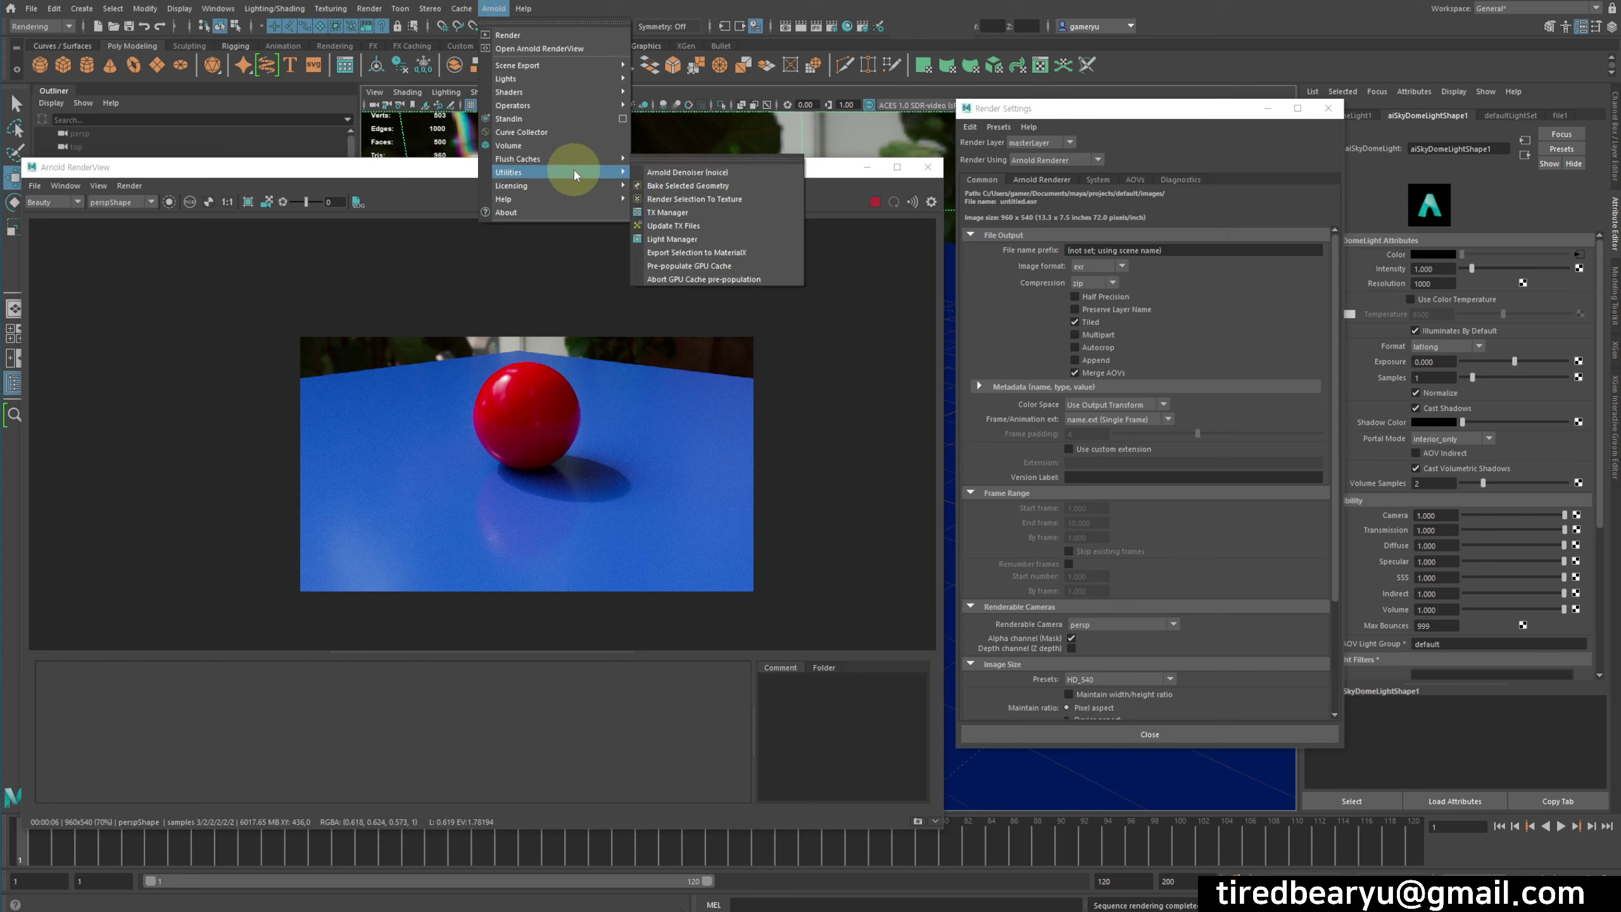
{"action": "left_click", "coordinate": [692, 177]}
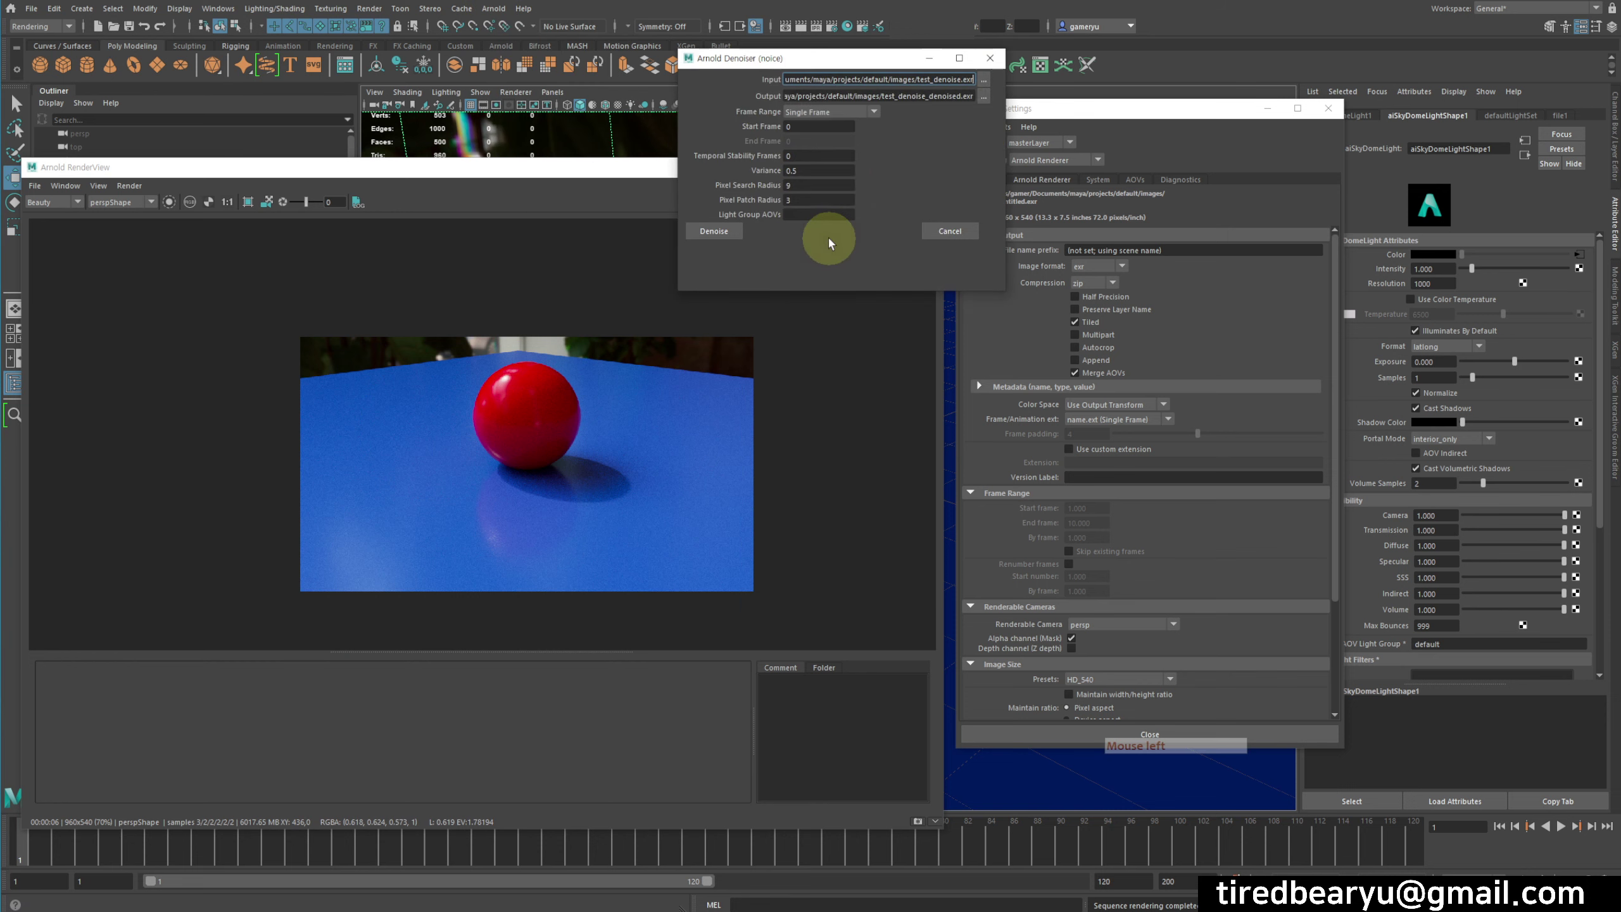
{"action": "left_click_drag", "start_coordinate": [832, 58], "coordinate": [871, 232]}
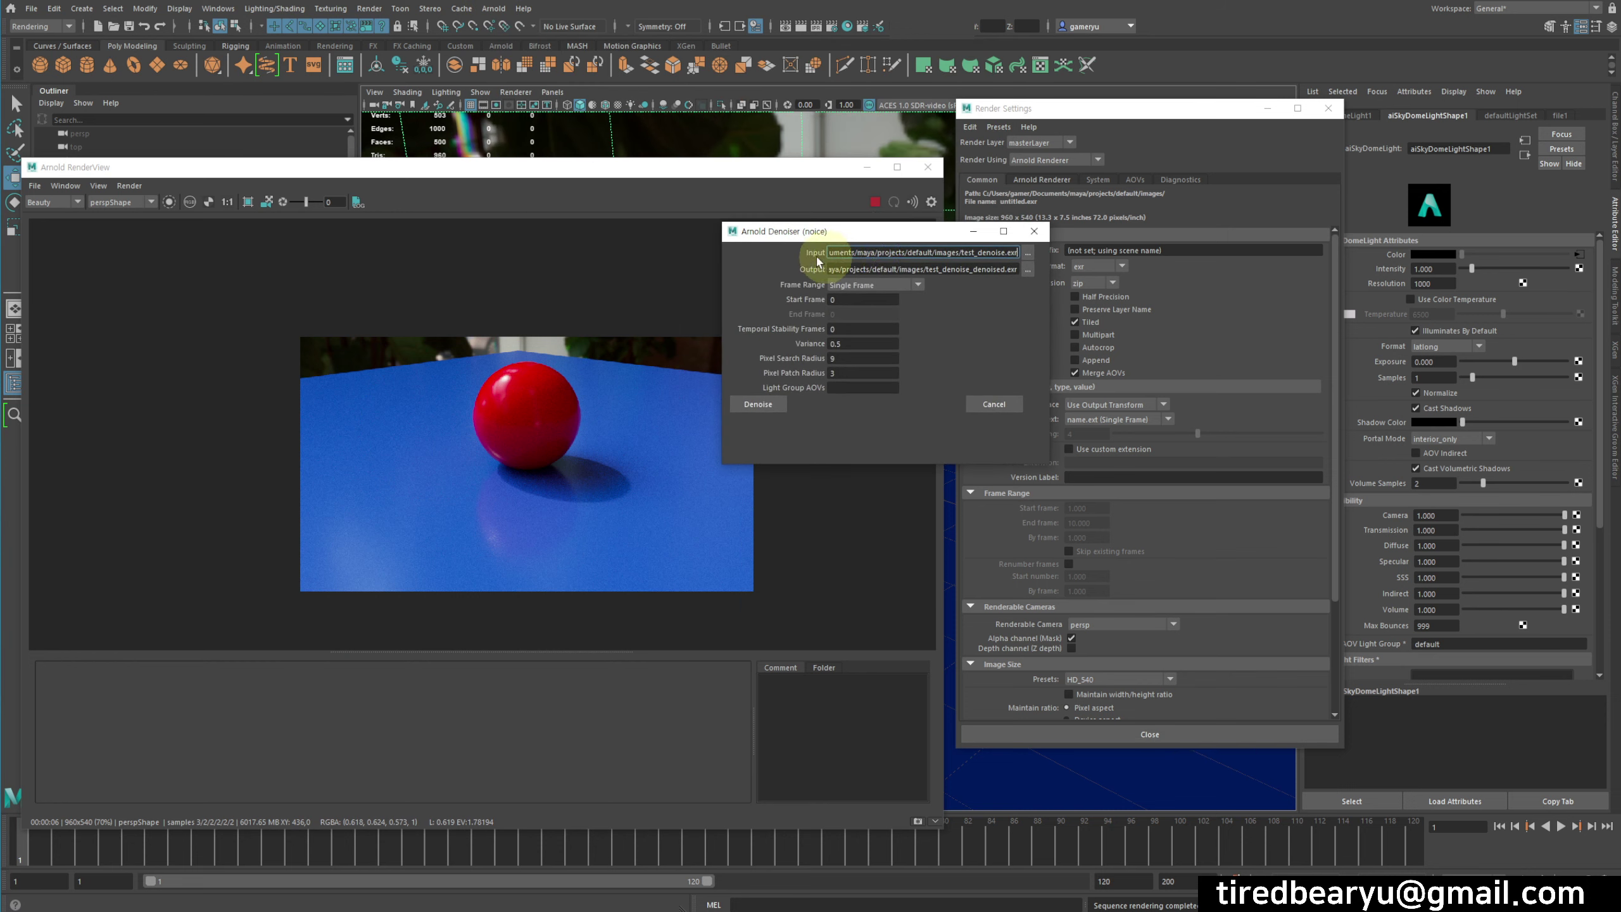
{"action": "left_click", "coordinate": [1028, 252]}
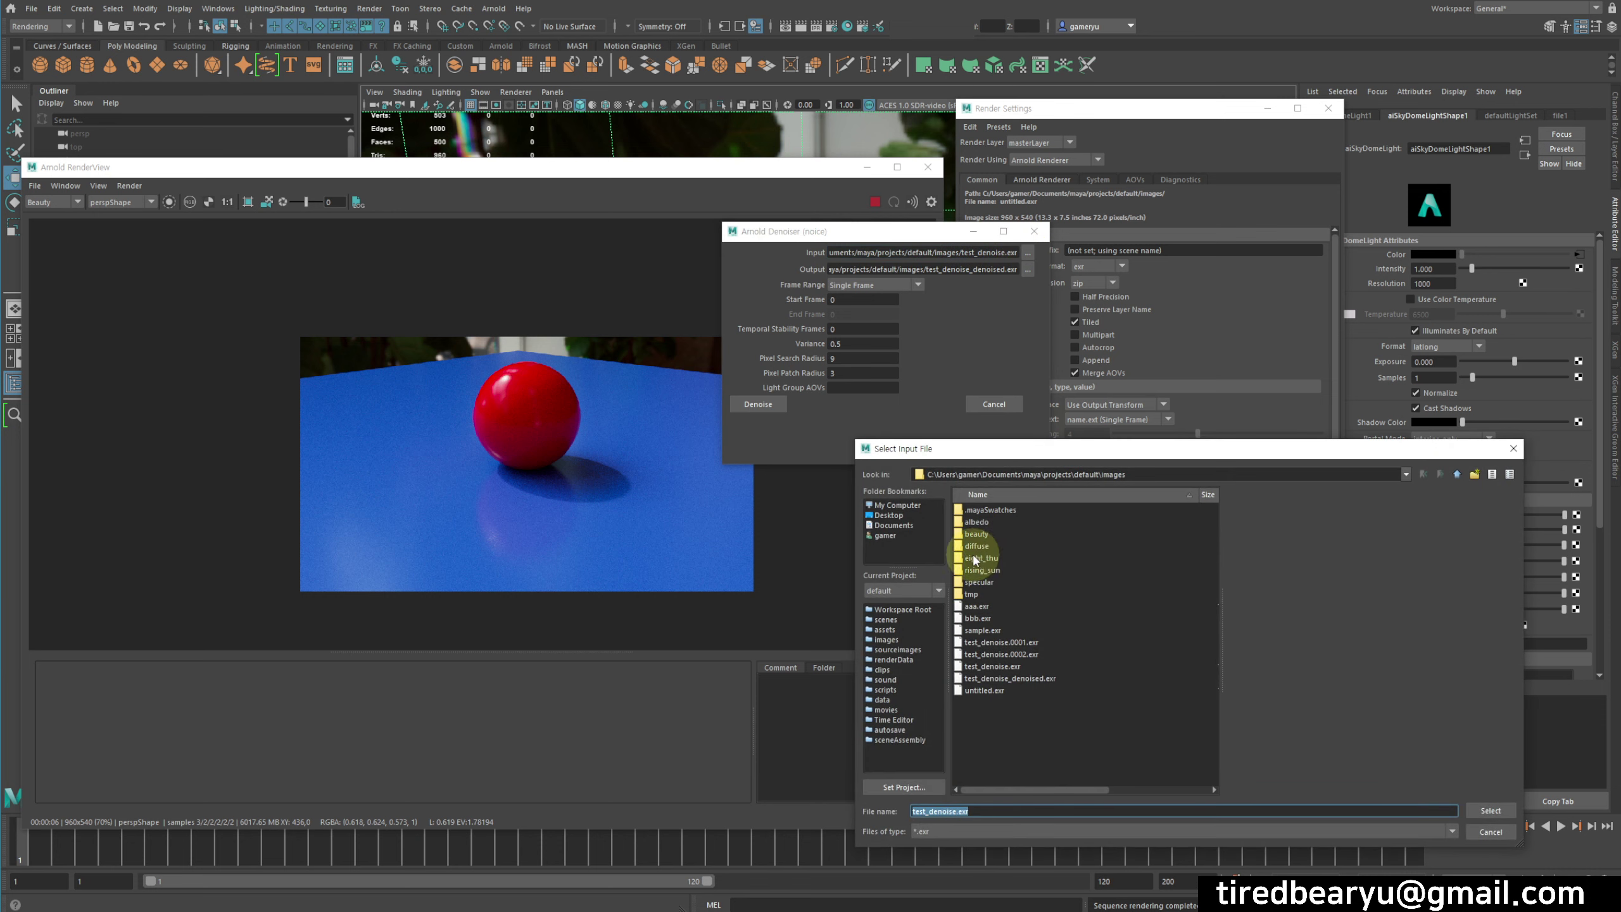
{"action": "left_click", "coordinate": [986, 691]}
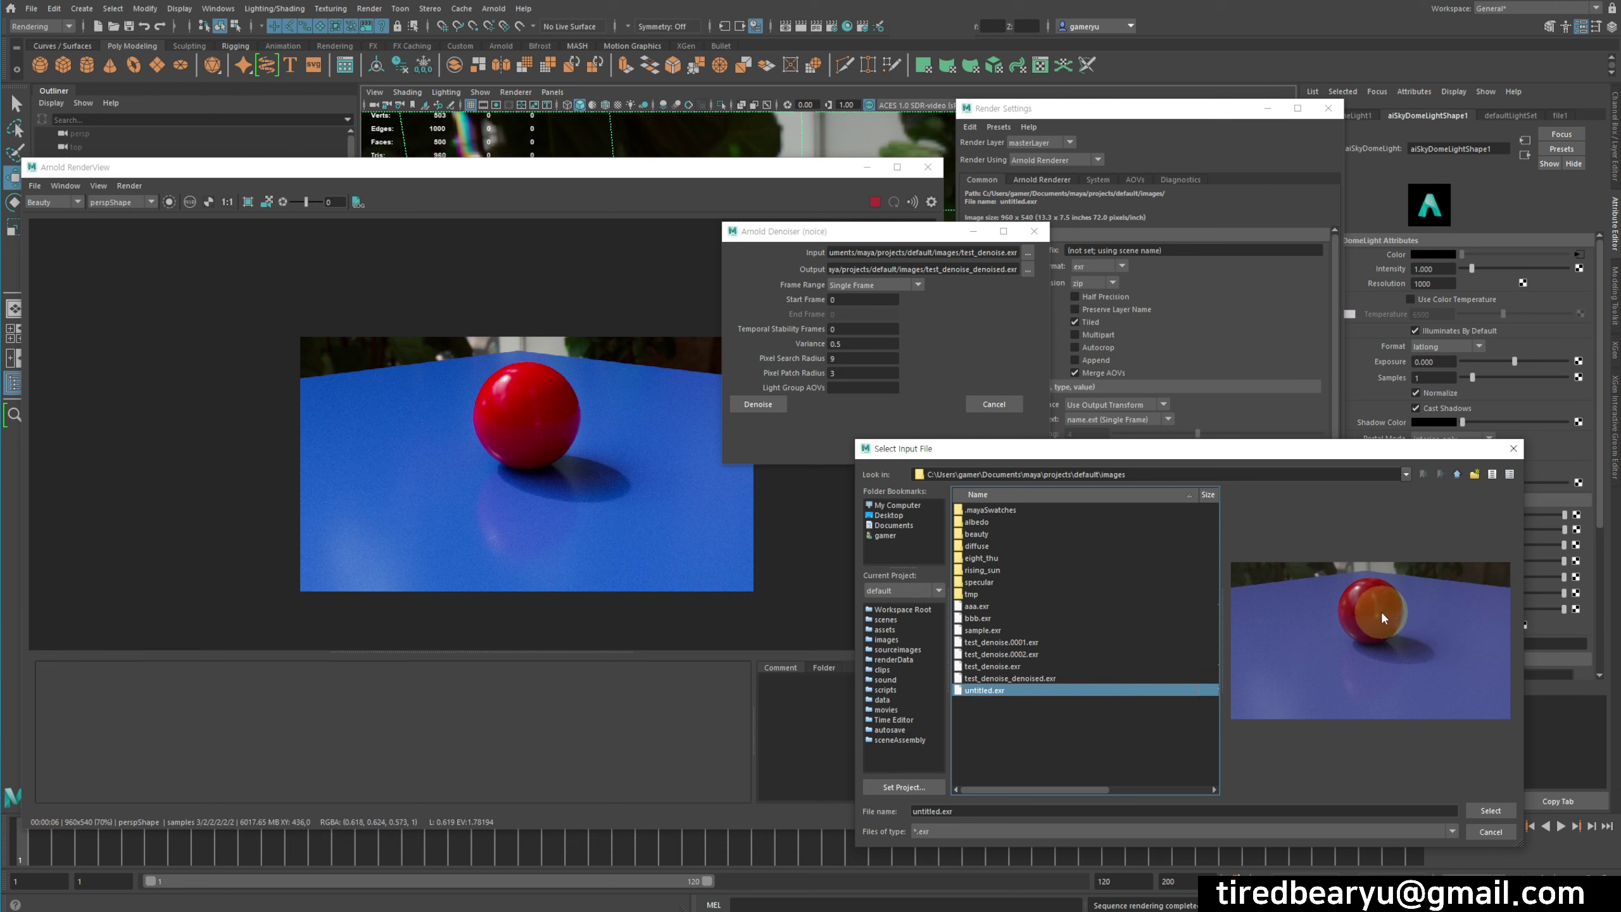
{"action": "double_click", "coordinate": [990, 691]}
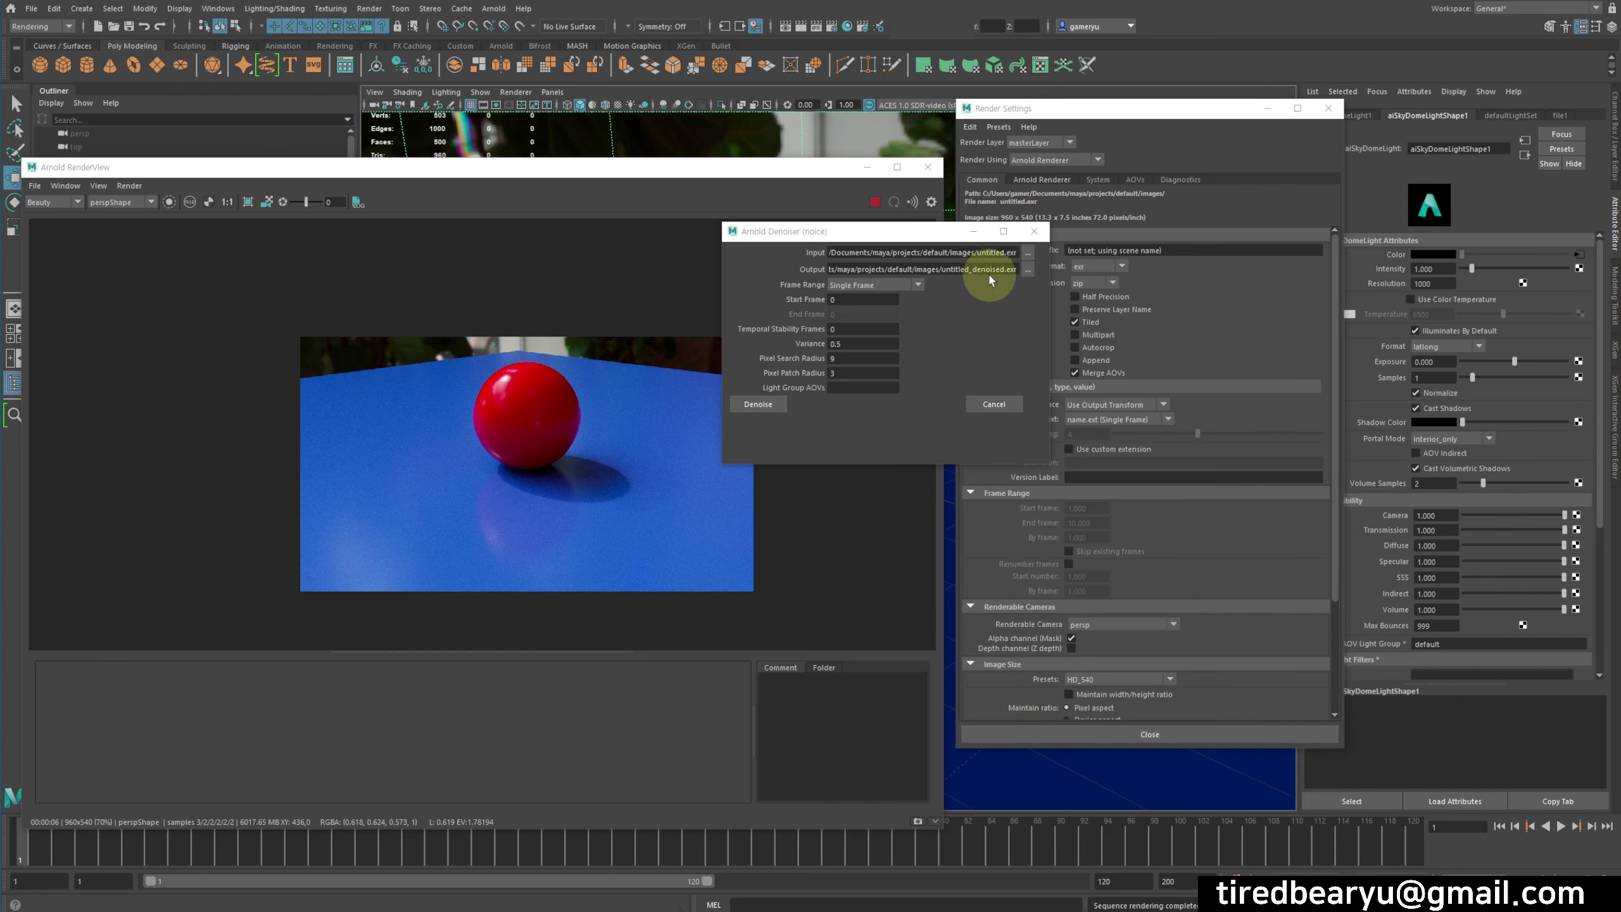
Check the denoiser's output path and Variance, and denoise the single frame to untitled_denoised.exr
{"action": "left_click_drag", "start_coordinate": [1021, 269], "coordinate": [951, 268]}
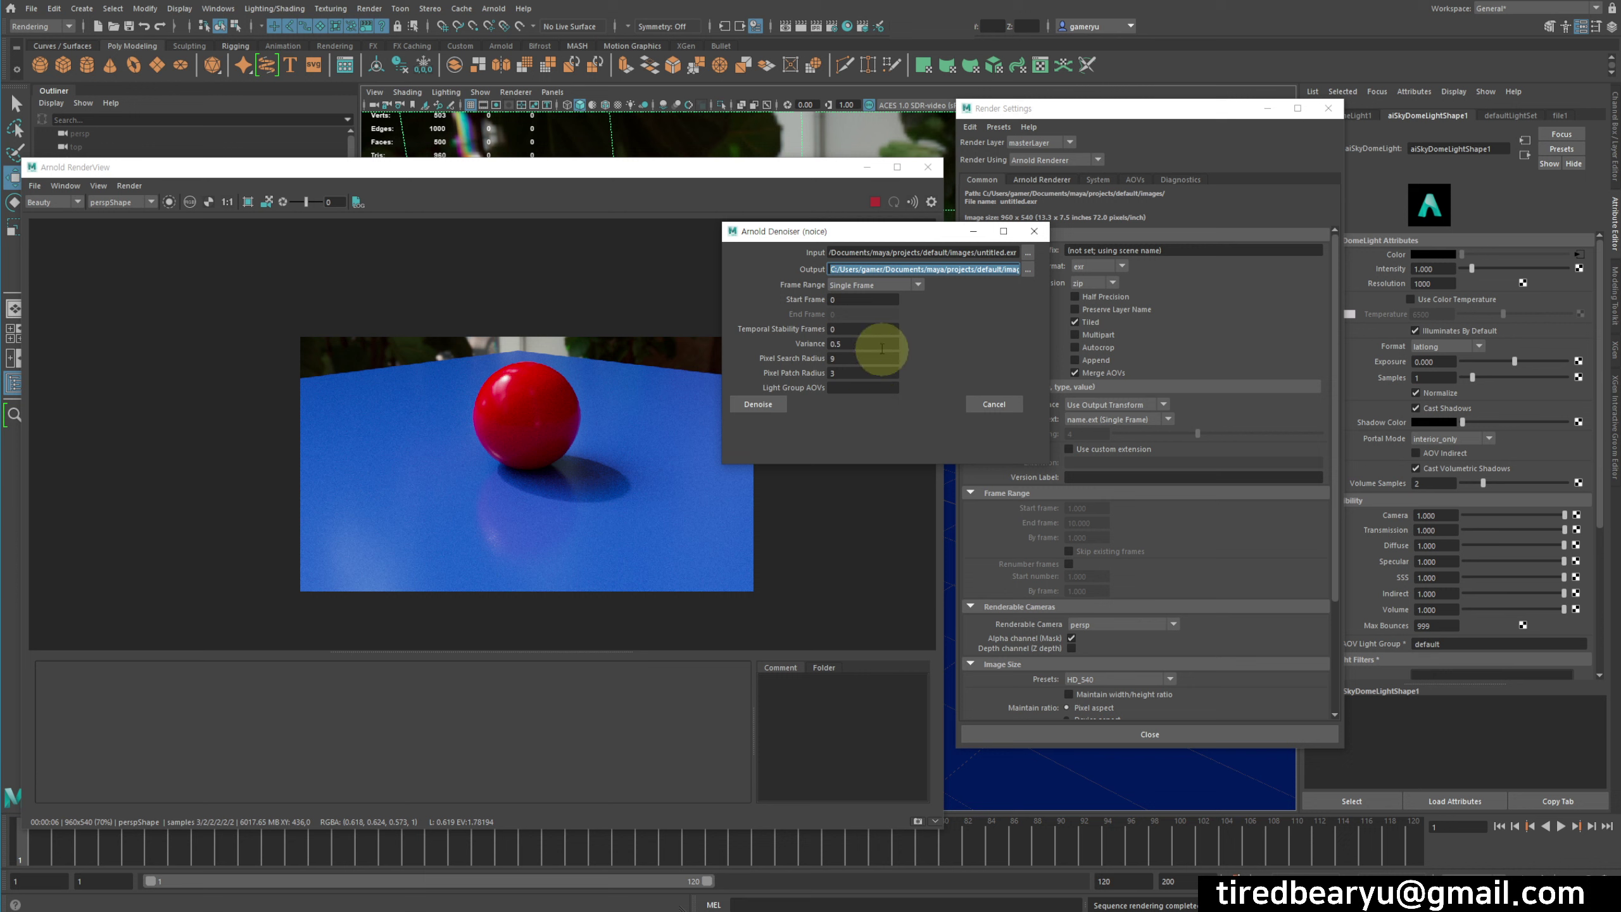
{"action": "double_click", "coordinate": [834, 343]}
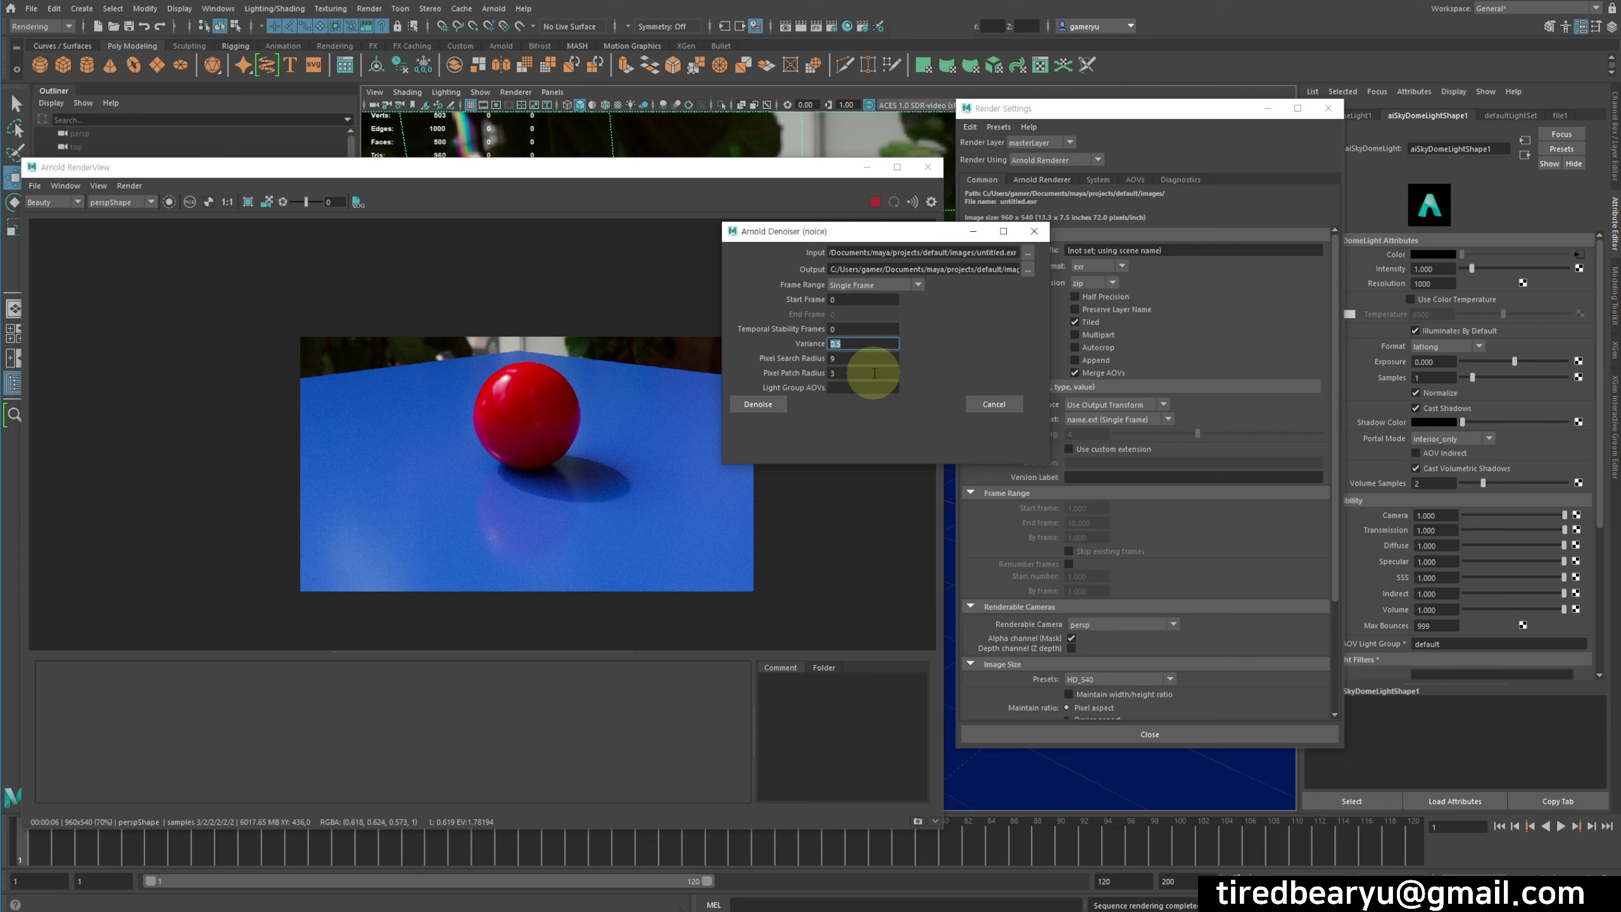
{"action": "left_click", "coordinate": [813, 369]}
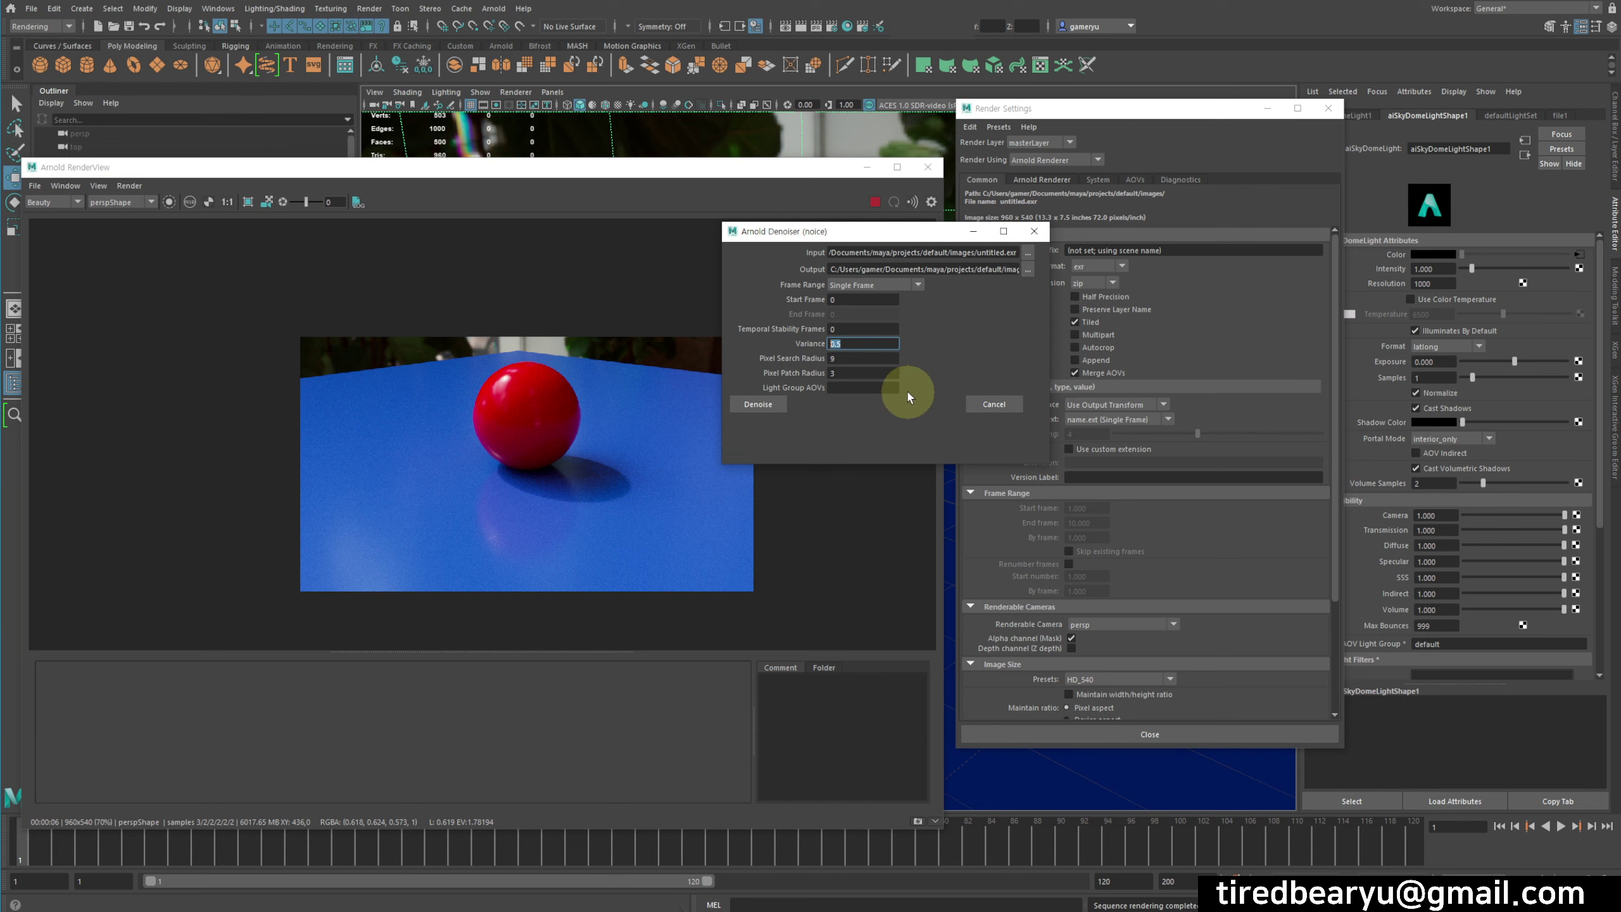
{"action": "left_click", "coordinate": [753, 403]}
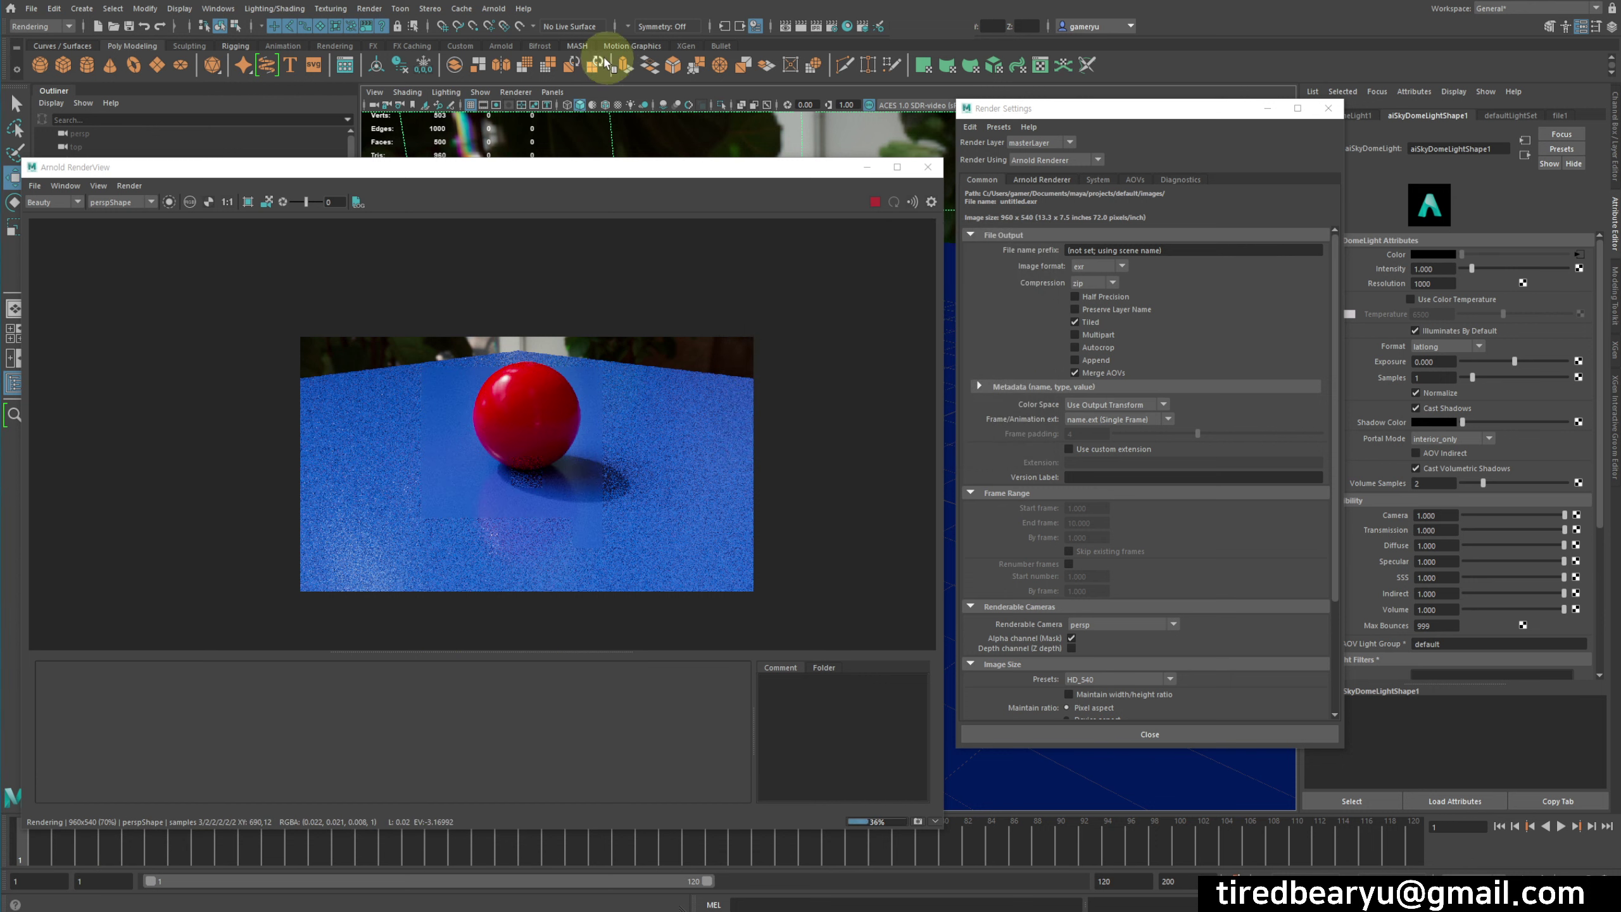
Load untitled.exr into the Arnold RenderView as a snapshot and select it for viewing
{"action": "left_click_drag", "start_coordinate": [517, 167], "coordinate": [794, 62]}
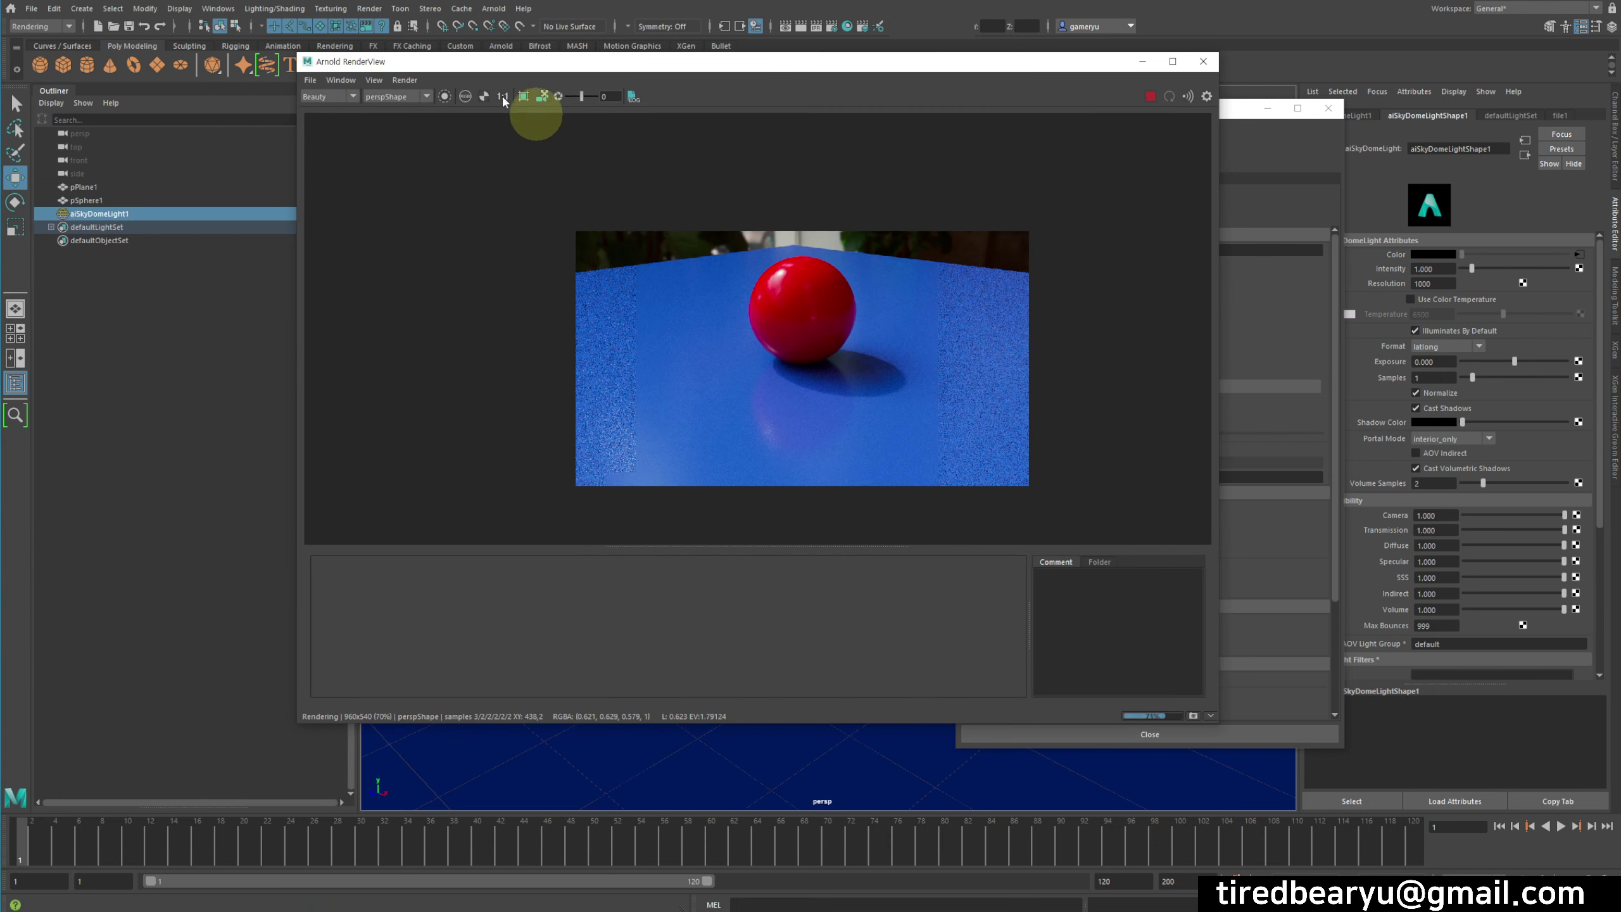
{"action": "left_click", "coordinate": [1150, 96]}
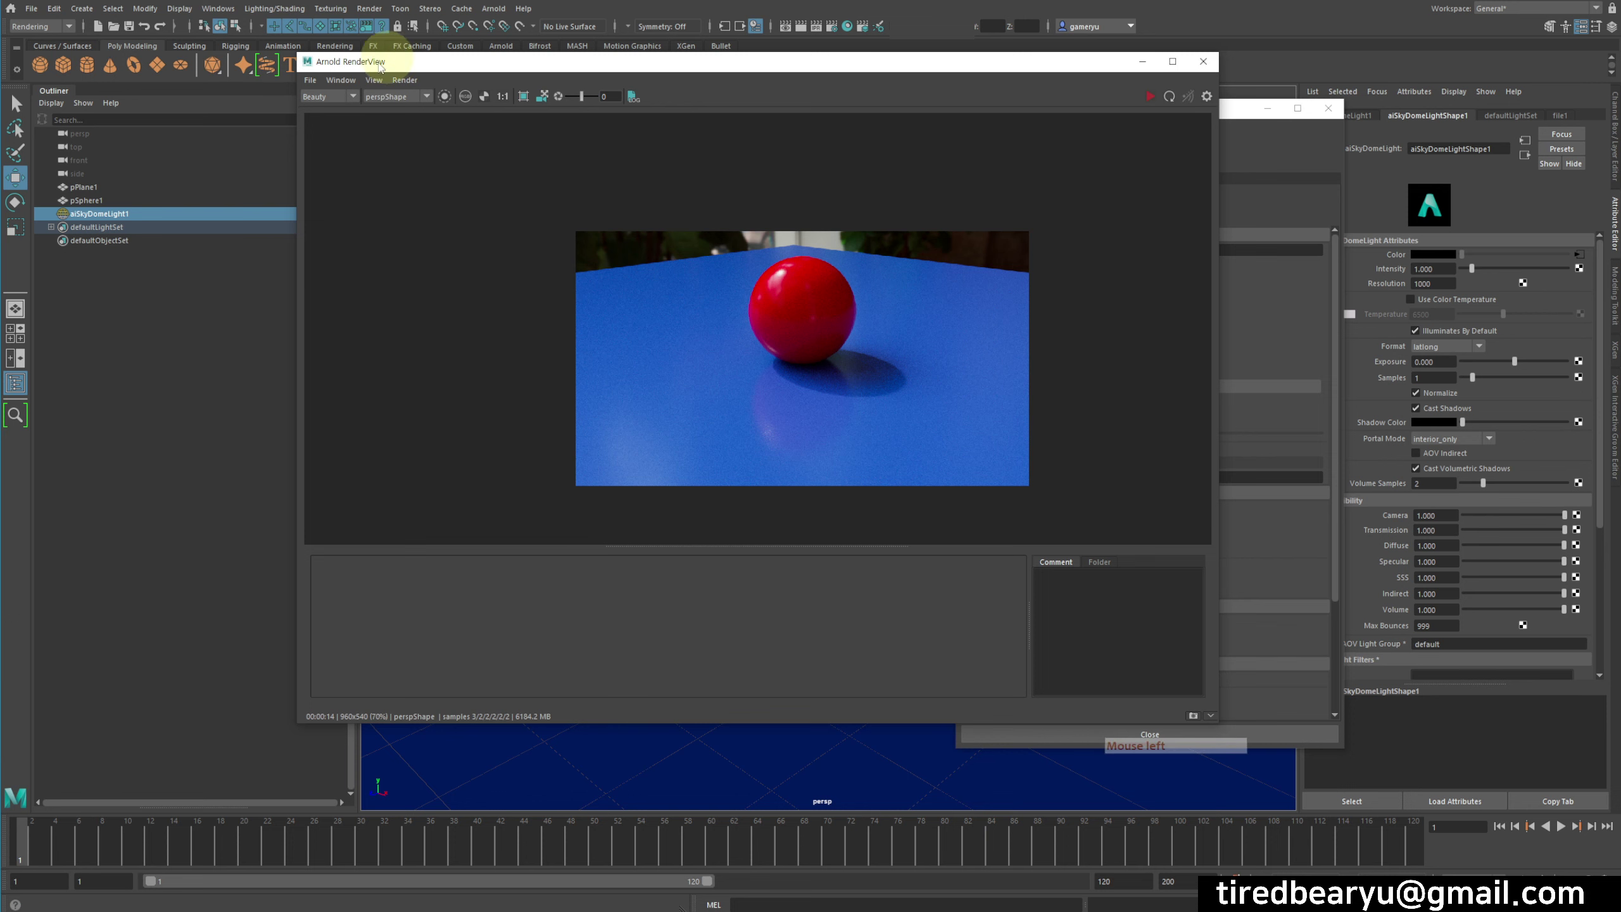
{"action": "left_click", "coordinate": [310, 80]}
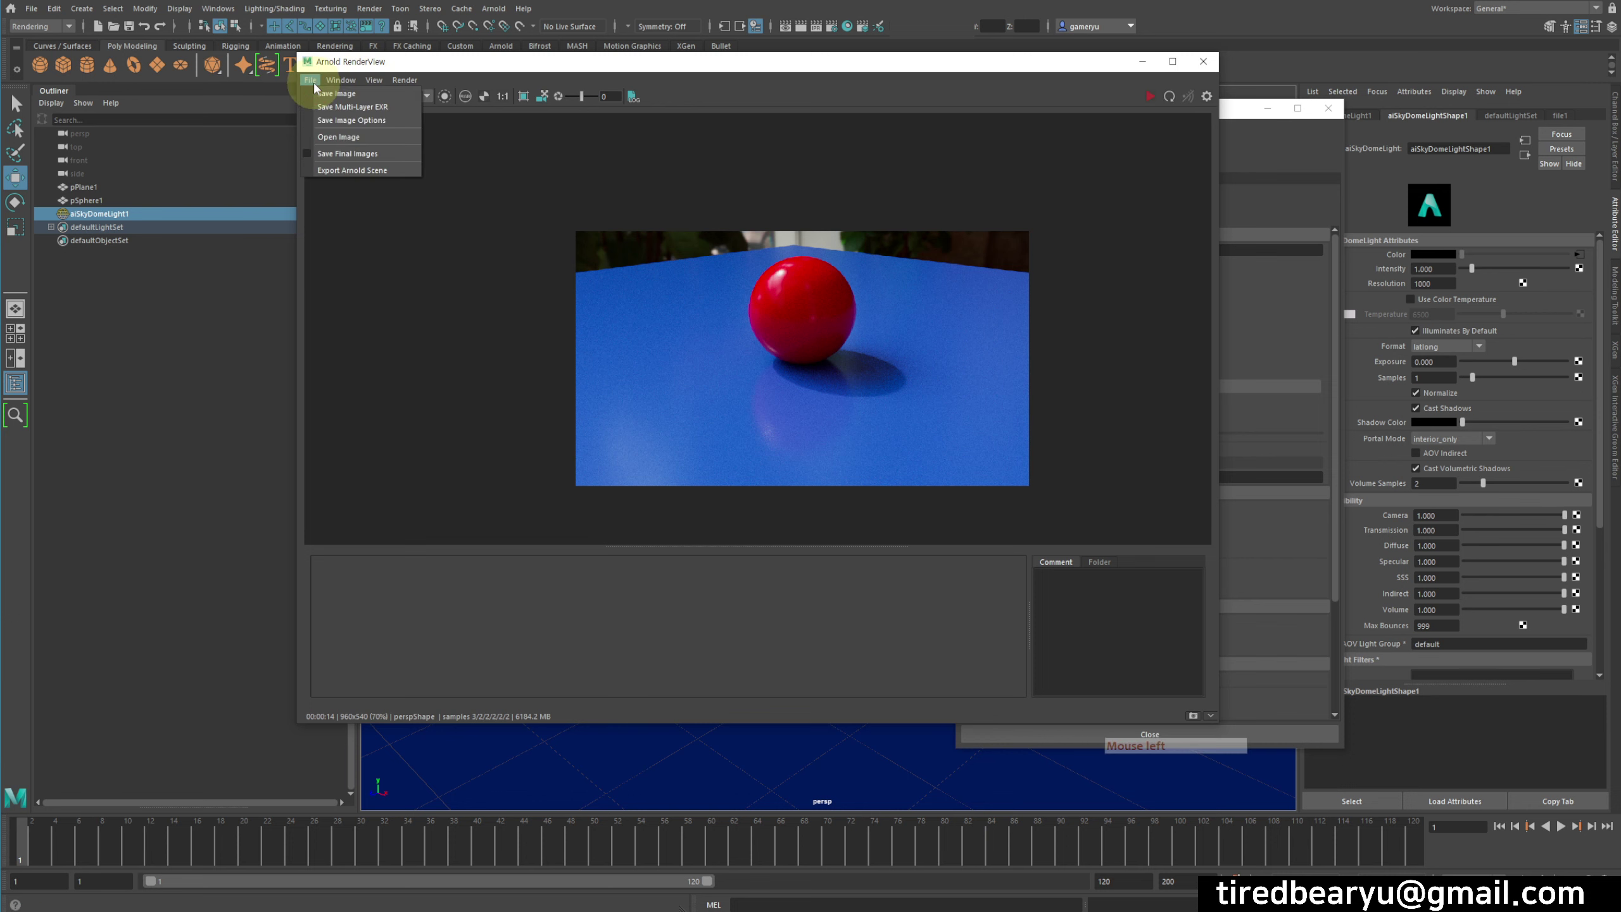
{"action": "left_click", "coordinate": [338, 136]}
{"action": "double_click", "coordinate": [529, 394]}
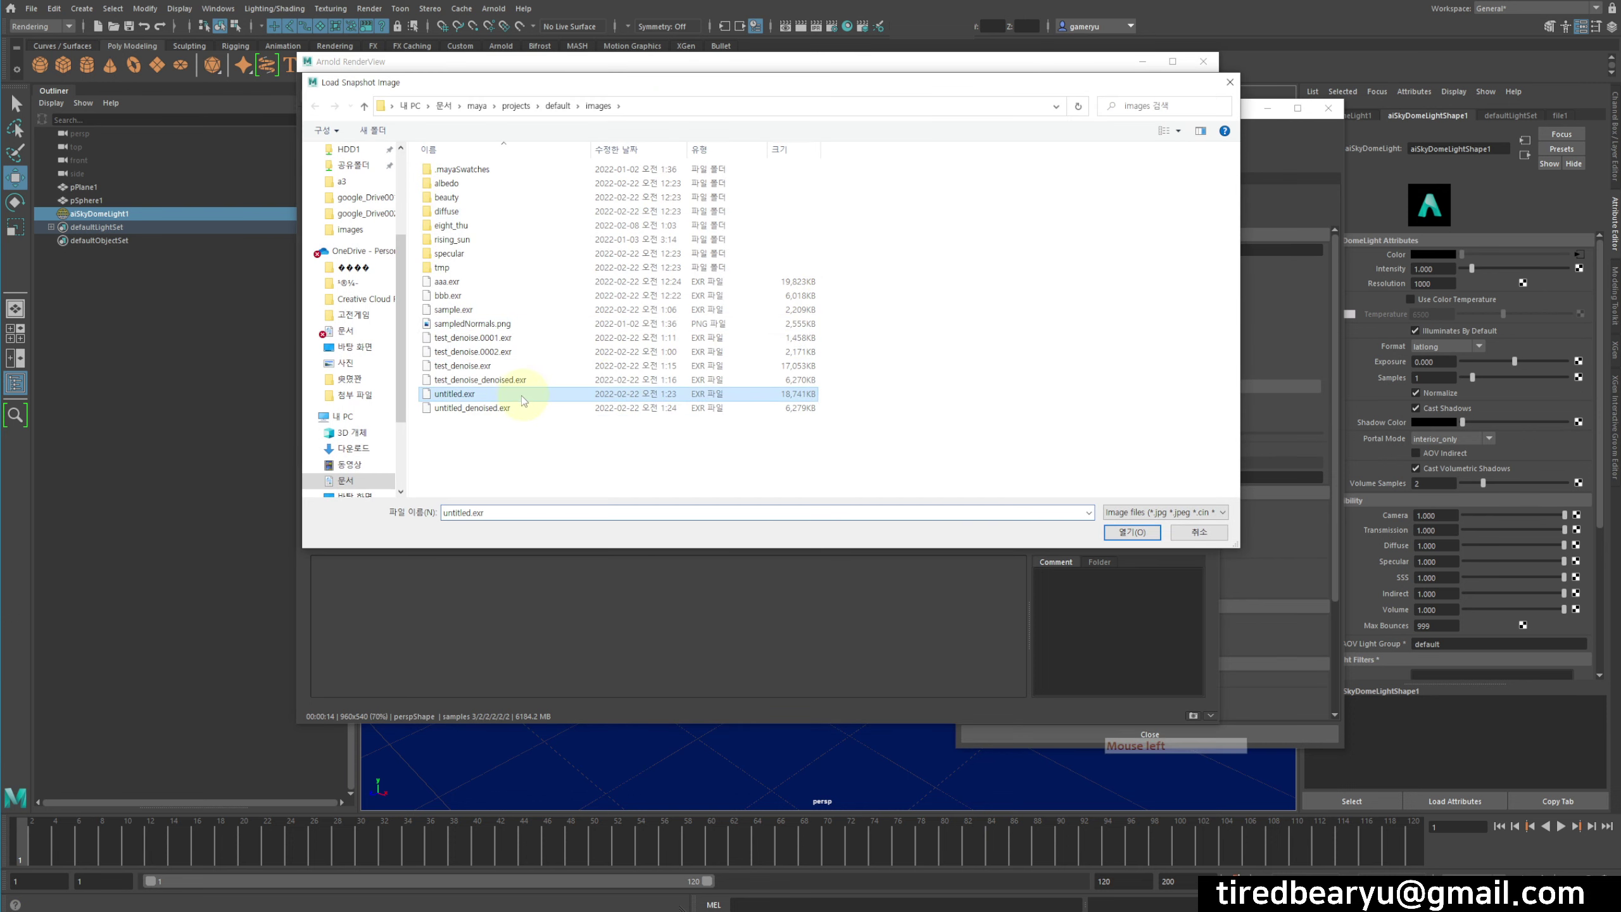
{"action": "left_click", "coordinate": [394, 638]}
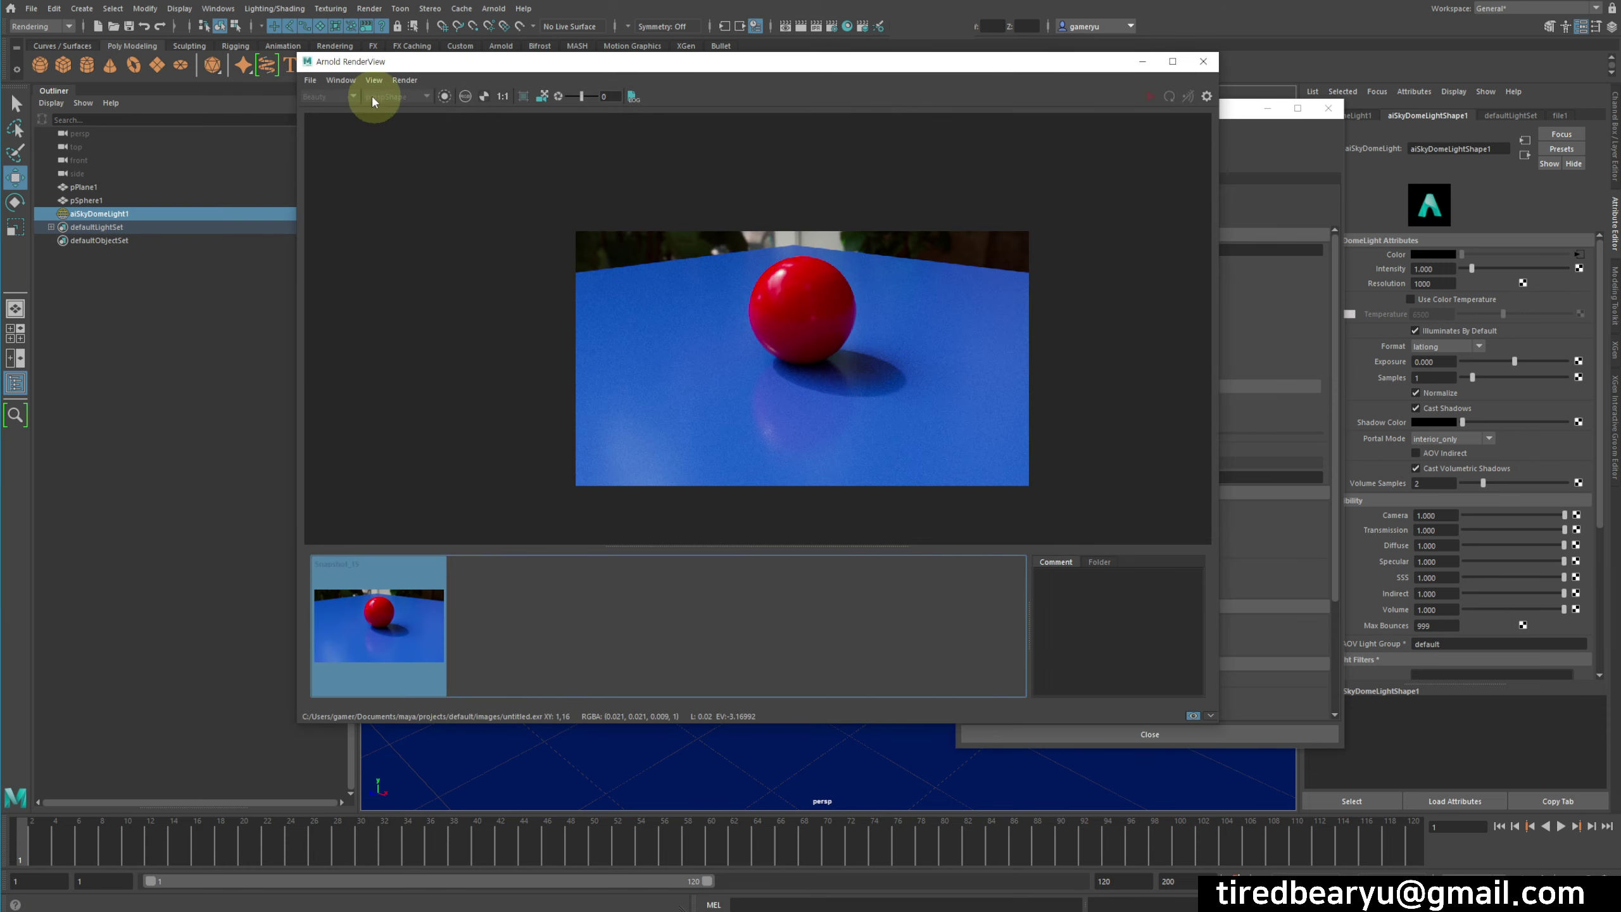
Load untitled_denoised.exr from the project's images folder into the Arnold RenderView as a second snapshot
{"action": "left_click", "coordinate": [309, 81]}
{"action": "left_click", "coordinate": [402, 152]}
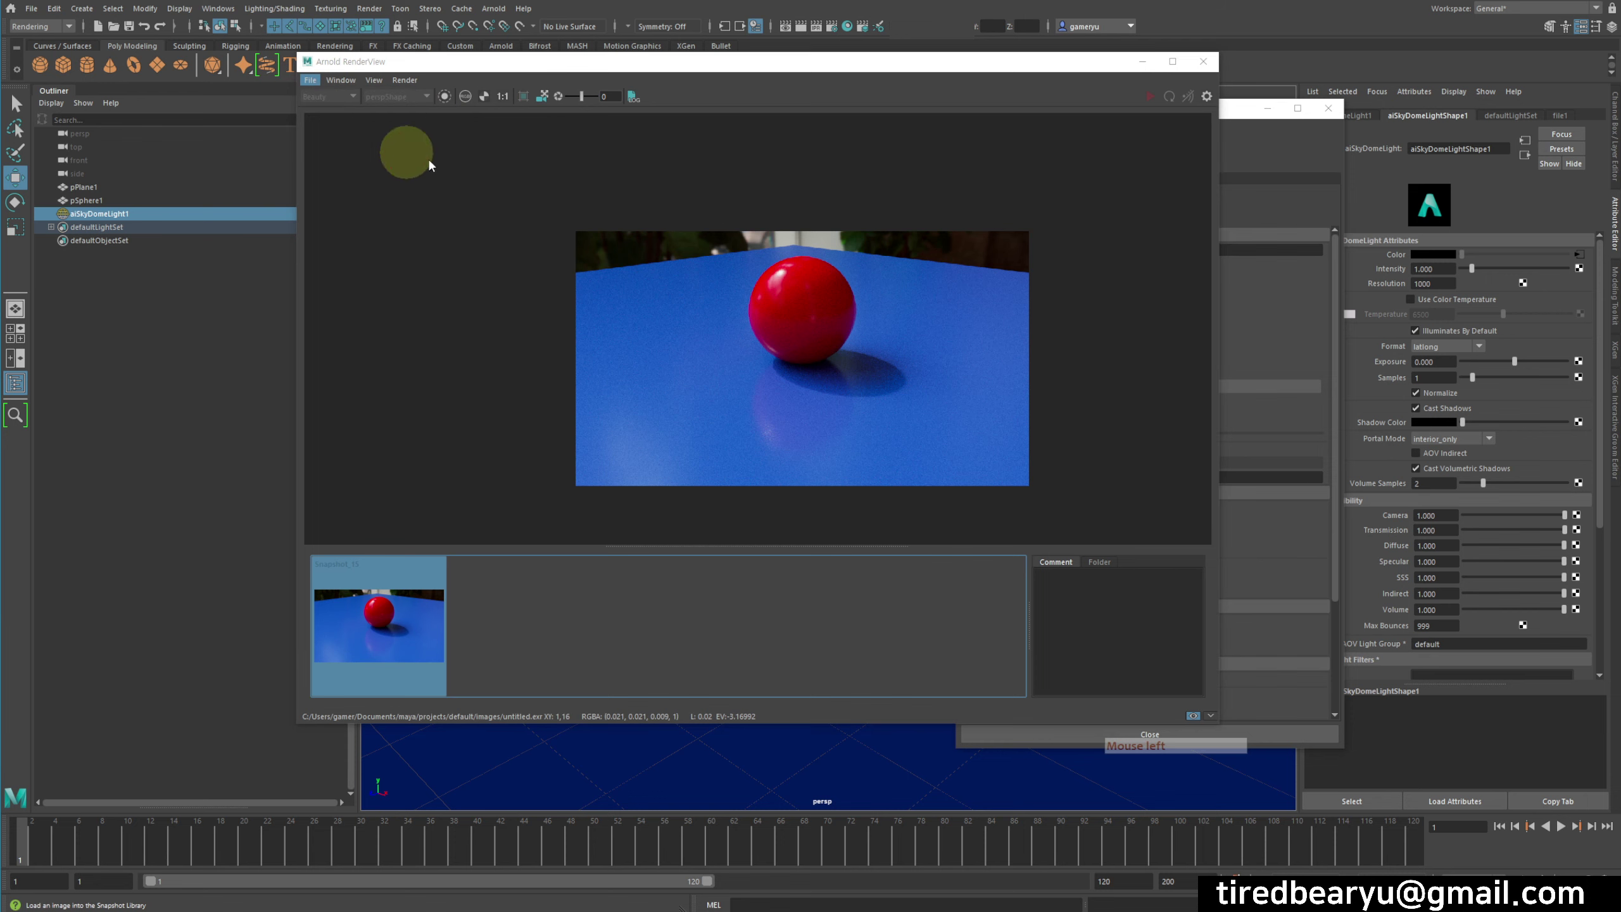
{"action": "left_click", "coordinate": [479, 410]}
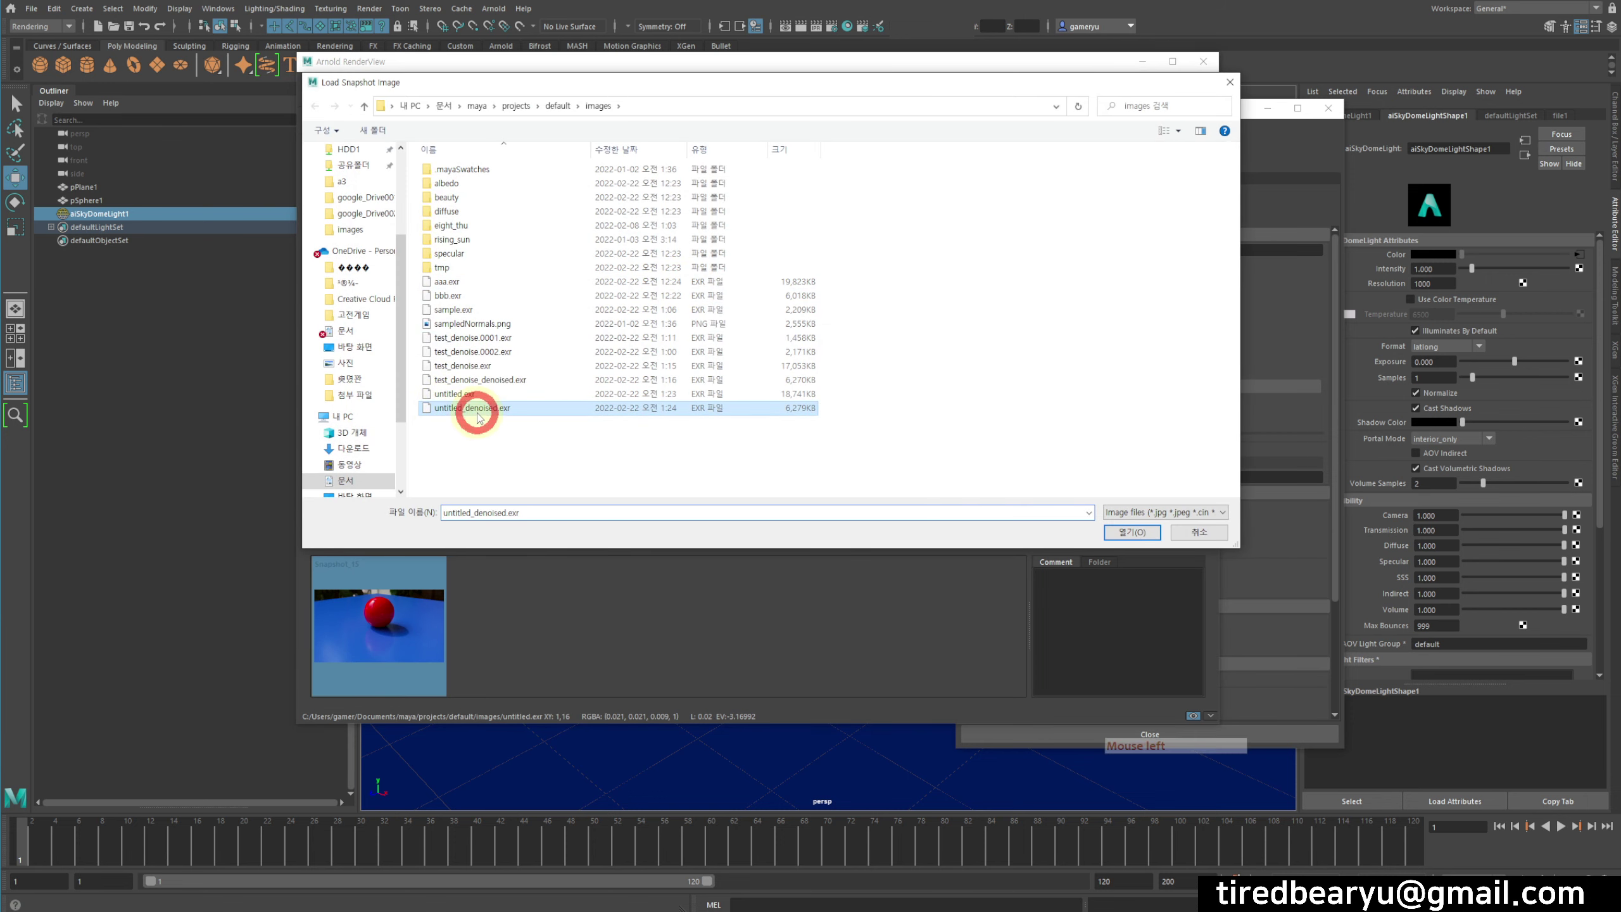
{"action": "double_click", "coordinate": [489, 419]}
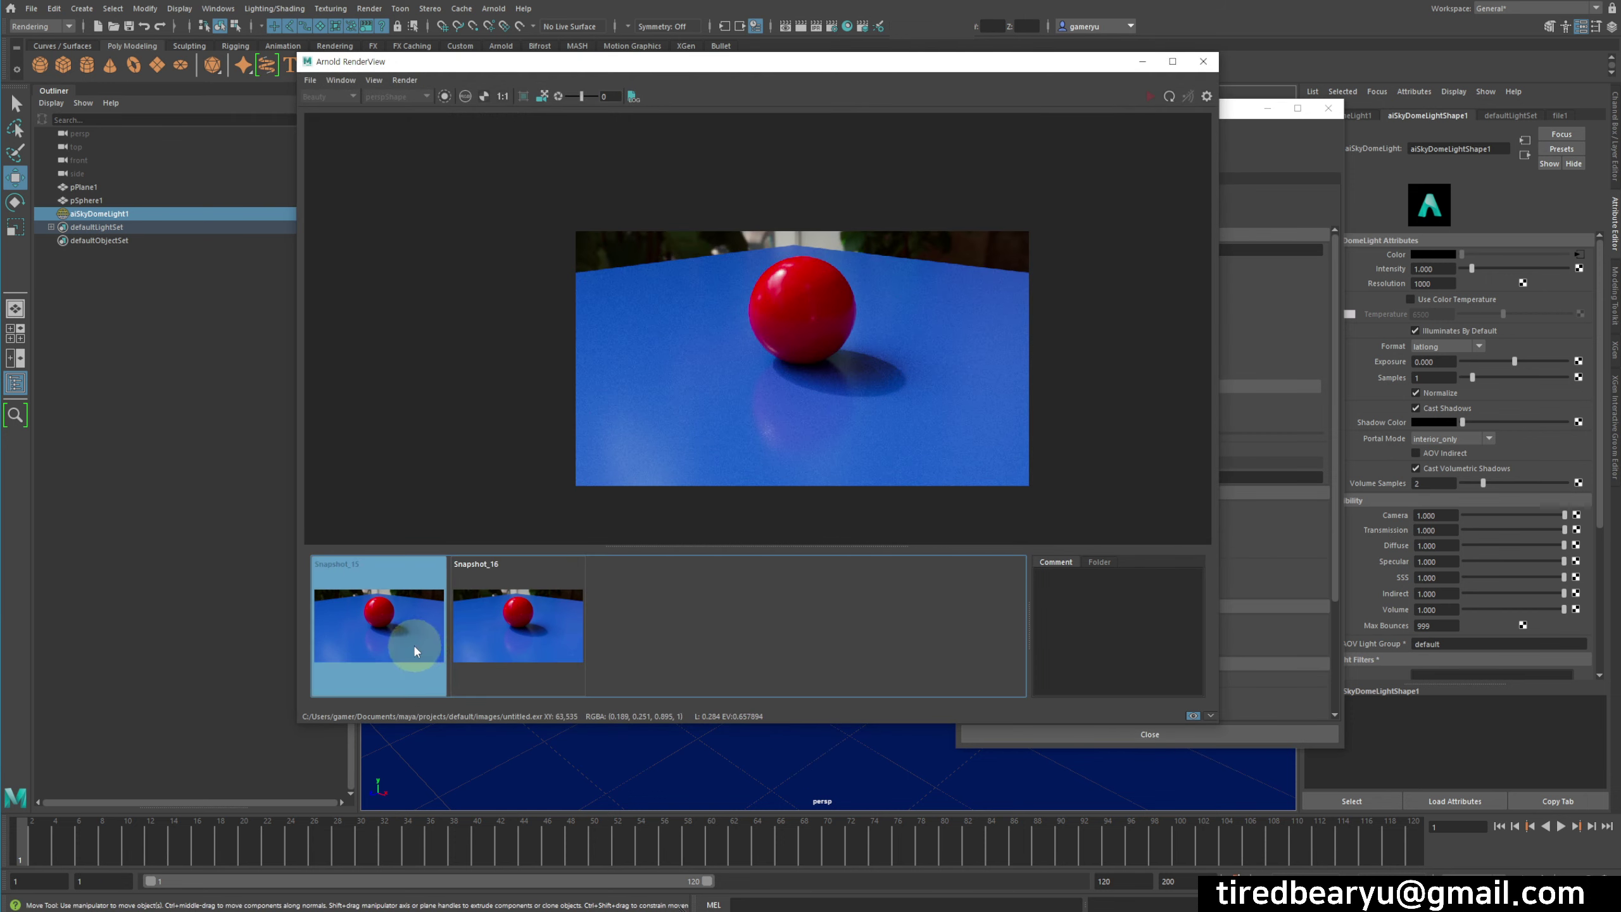
Compare the noise in the untitled.exr and untitled_denoised.exr snapshots by switching between them, with the sphere and its shadow in frame
{"action": "scroll", "coordinate": [802, 337], "scroll_direction": "up", "scroll_amount": 3}
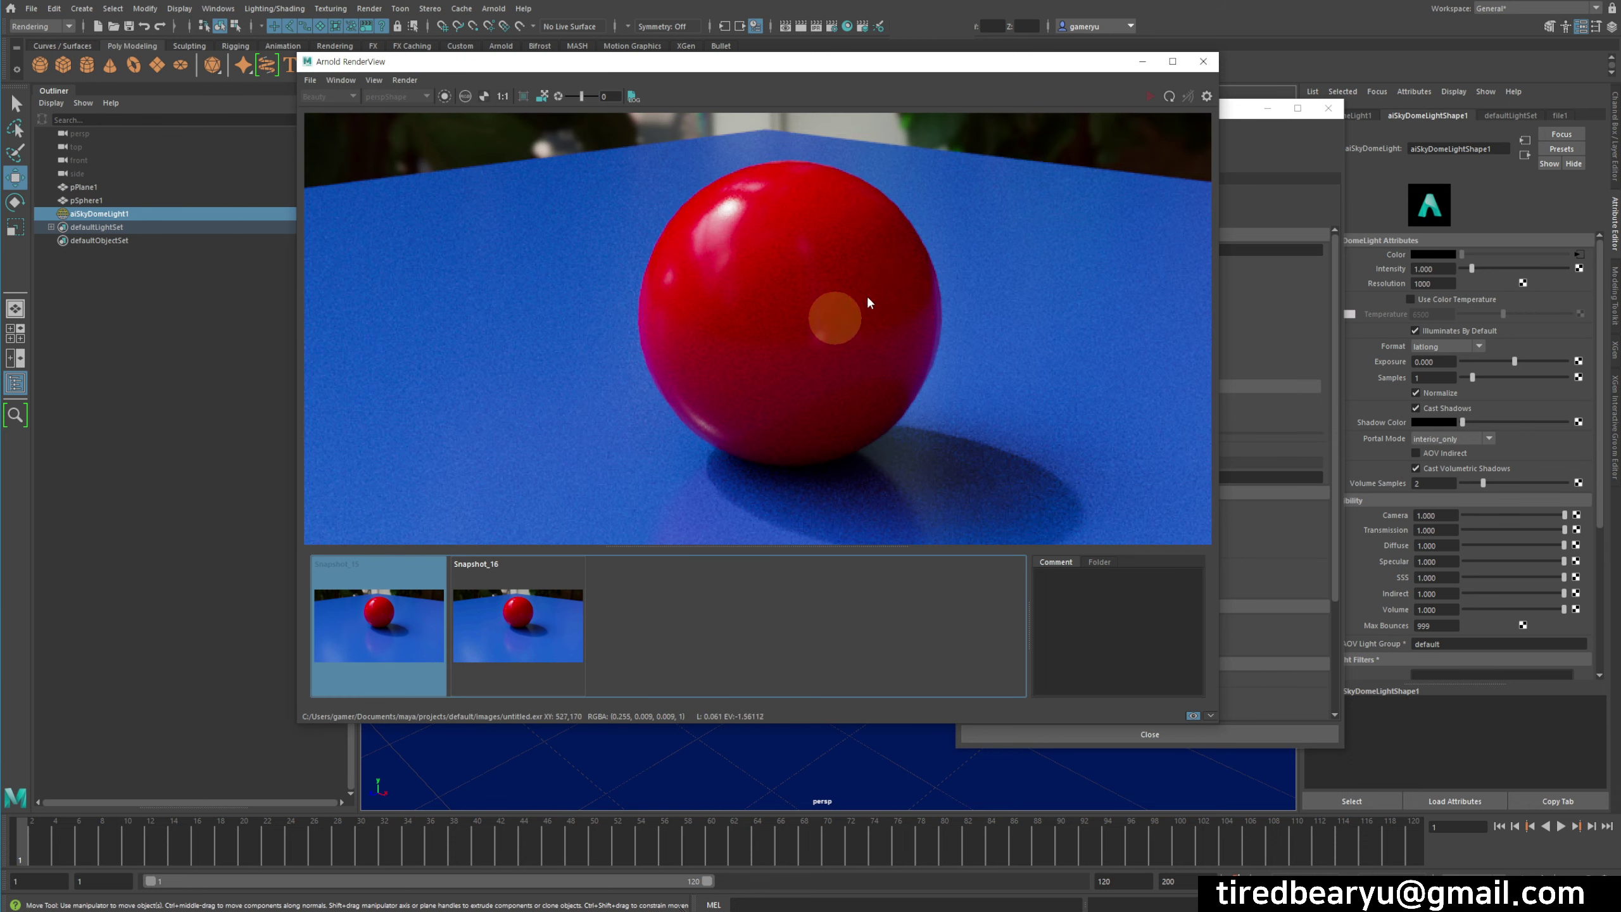
{"action": "left_click", "coordinate": [538, 613]}
{"action": "left_click", "coordinate": [435, 603]}
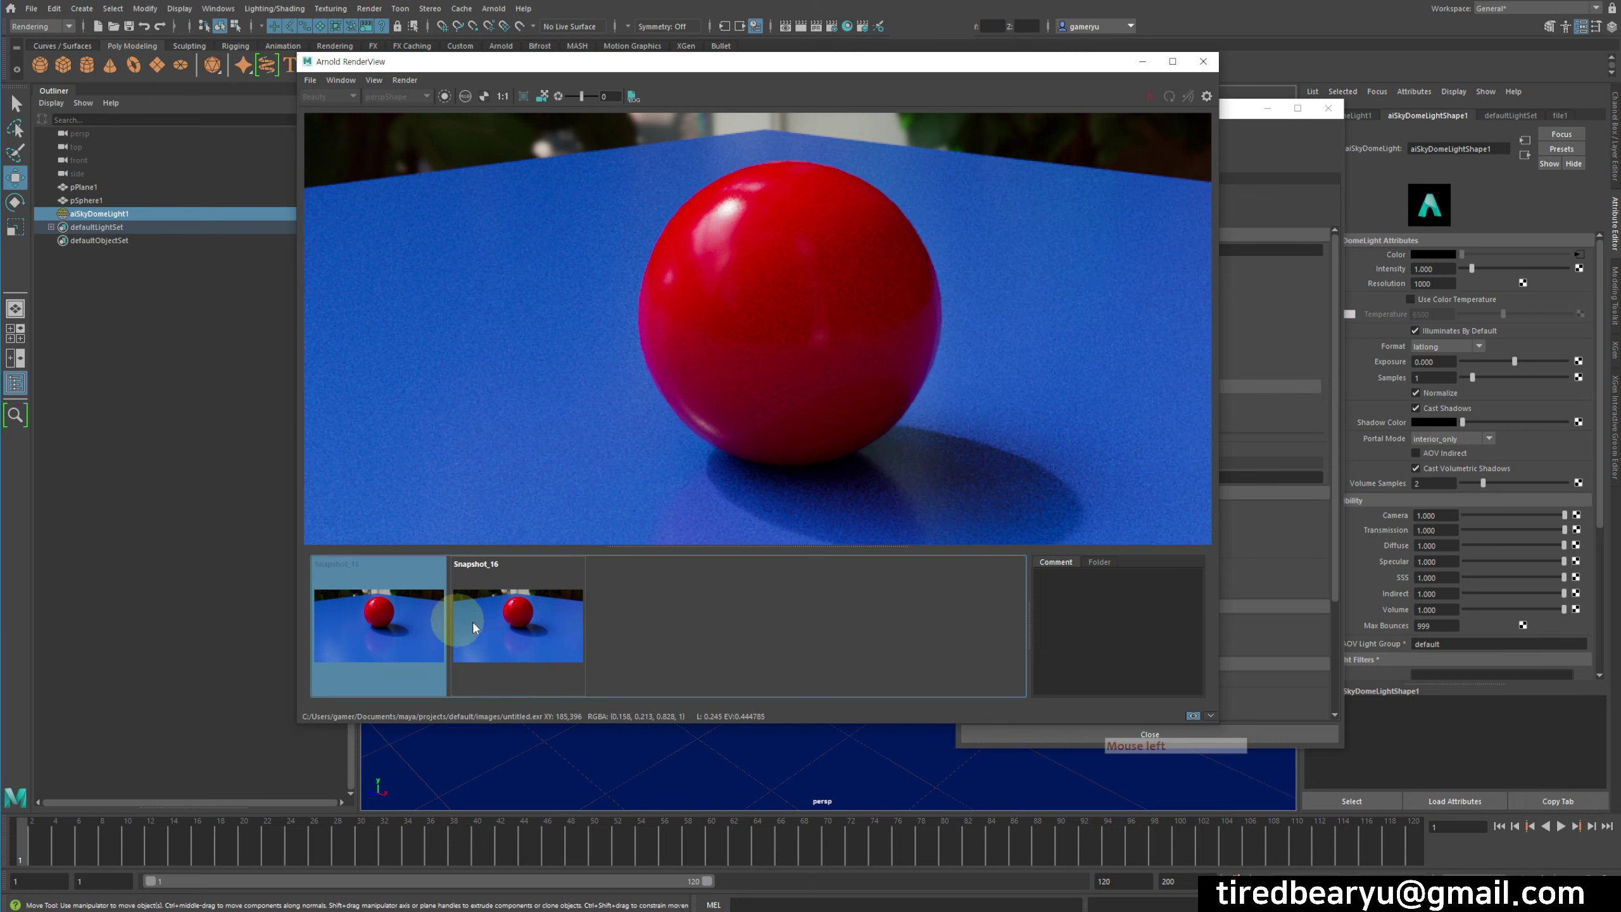
{"action": "left_click", "coordinate": [473, 625]}
{"action": "left_click", "coordinate": [428, 633]}
{"action": "left_click", "coordinate": [504, 637]}
{"action": "left_click", "coordinate": [376, 625]}
{"action": "left_click", "coordinate": [513, 632]}
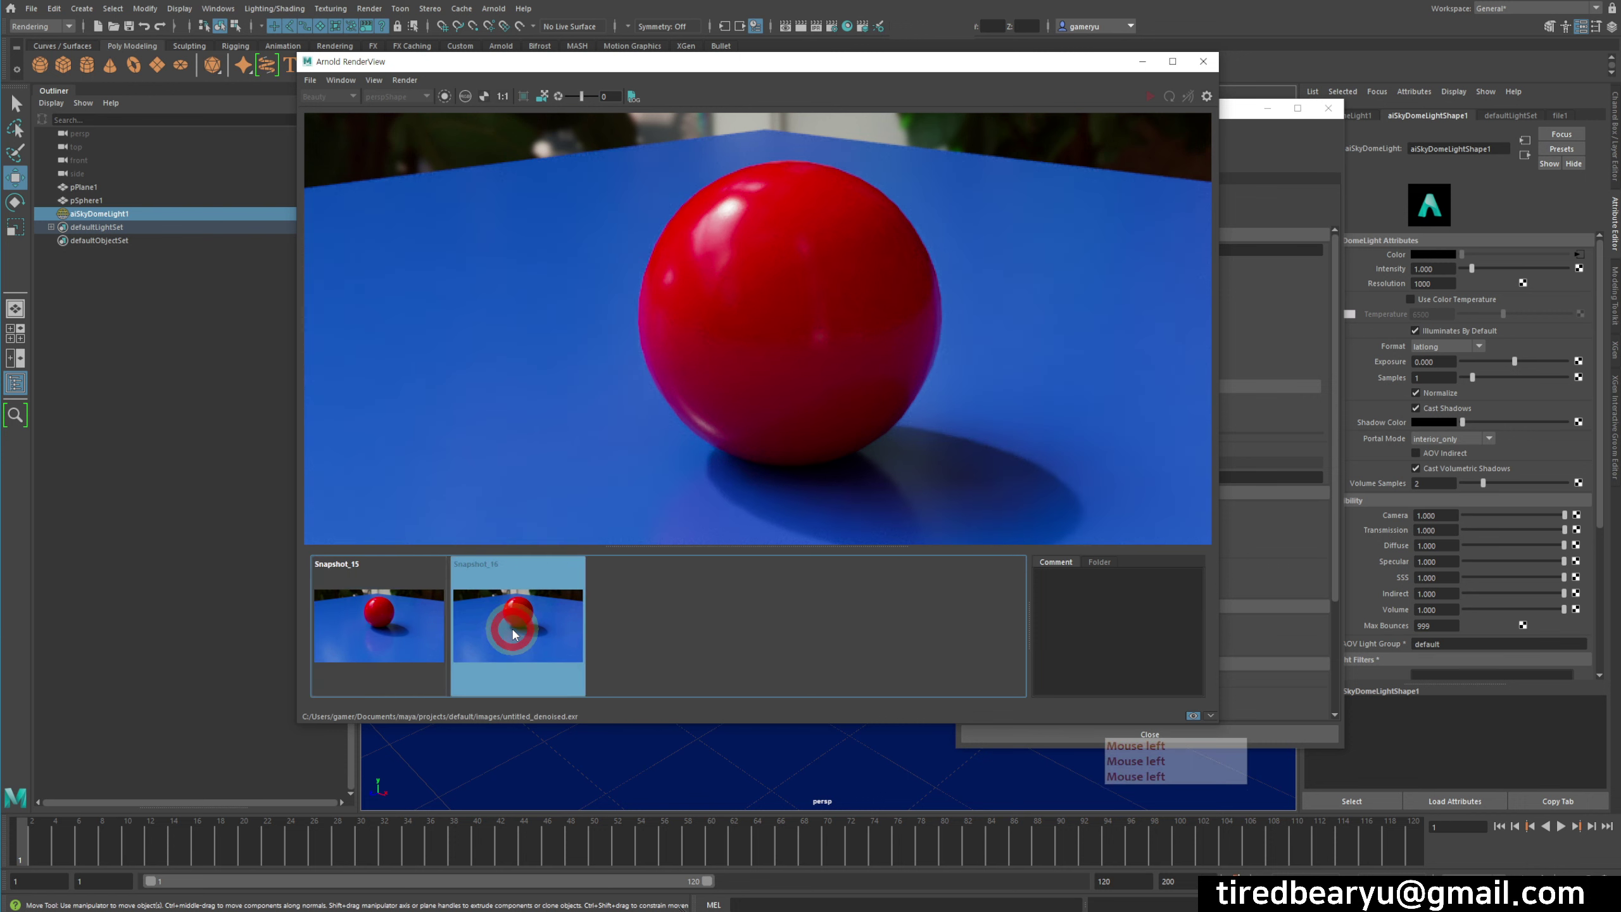
Inspect the sphere's surface and edges up close in the original and denoised snapshots alternately, and close the Arnold RenderView
{"action": "scroll", "coordinate": [919, 293], "scroll_direction": "up", "scroll_amount": 3}
{"action": "left_click", "coordinate": [440, 628]}
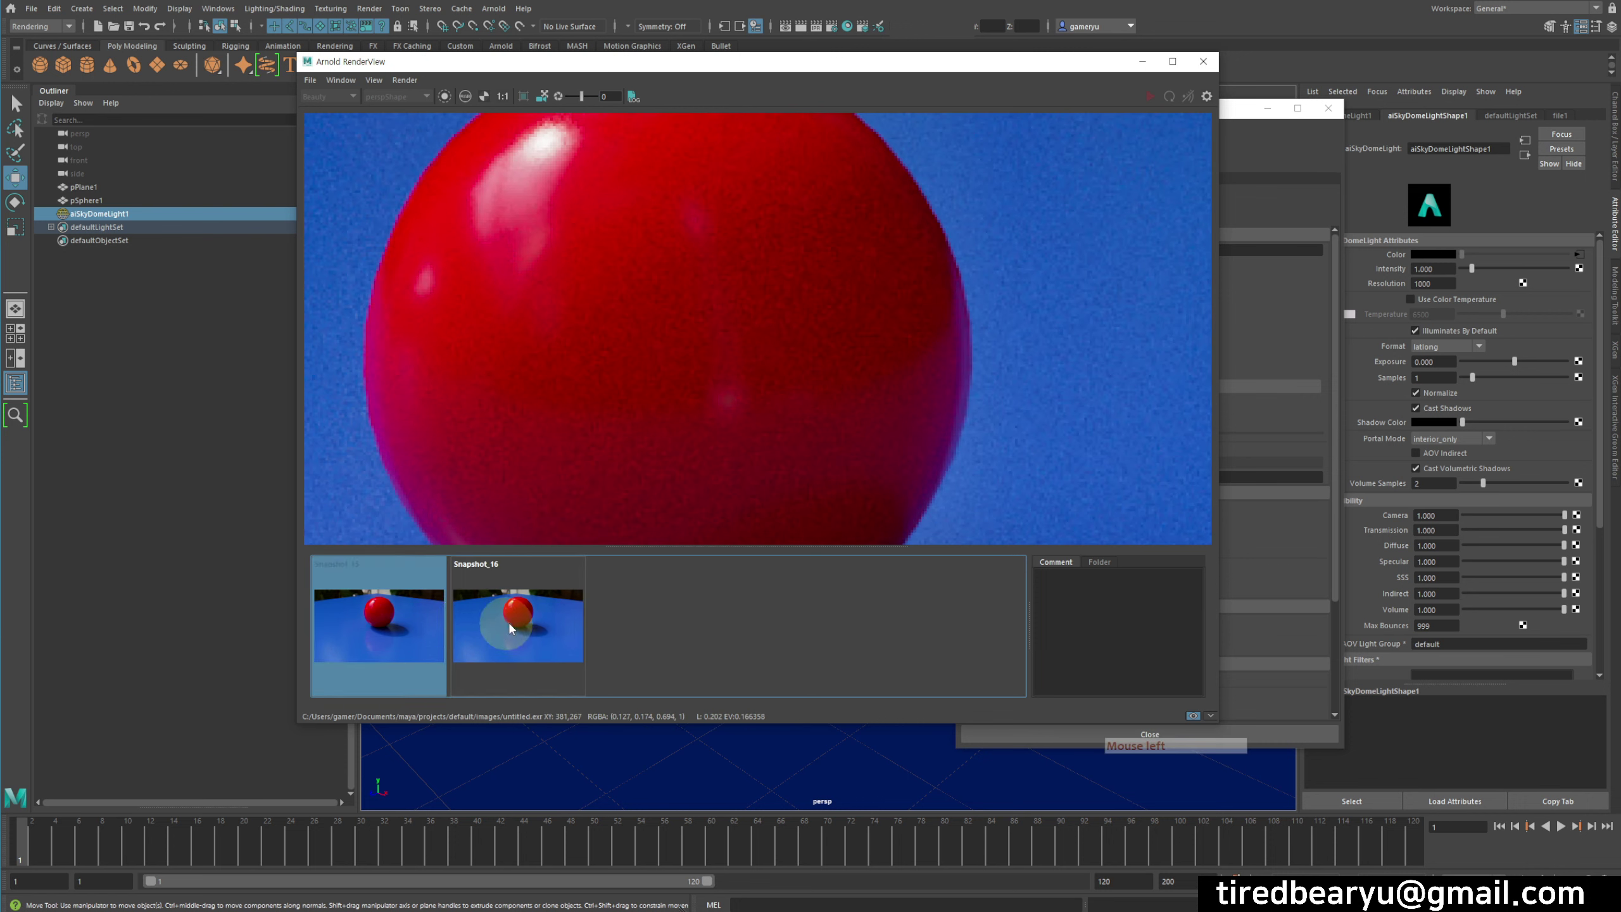
{"action": "left_click", "coordinate": [509, 629]}
{"action": "left_click", "coordinate": [415, 622]}
{"action": "left_click", "coordinate": [495, 622]}
{"action": "left_click", "coordinate": [390, 623]}
{"action": "left_click", "coordinate": [530, 638]}
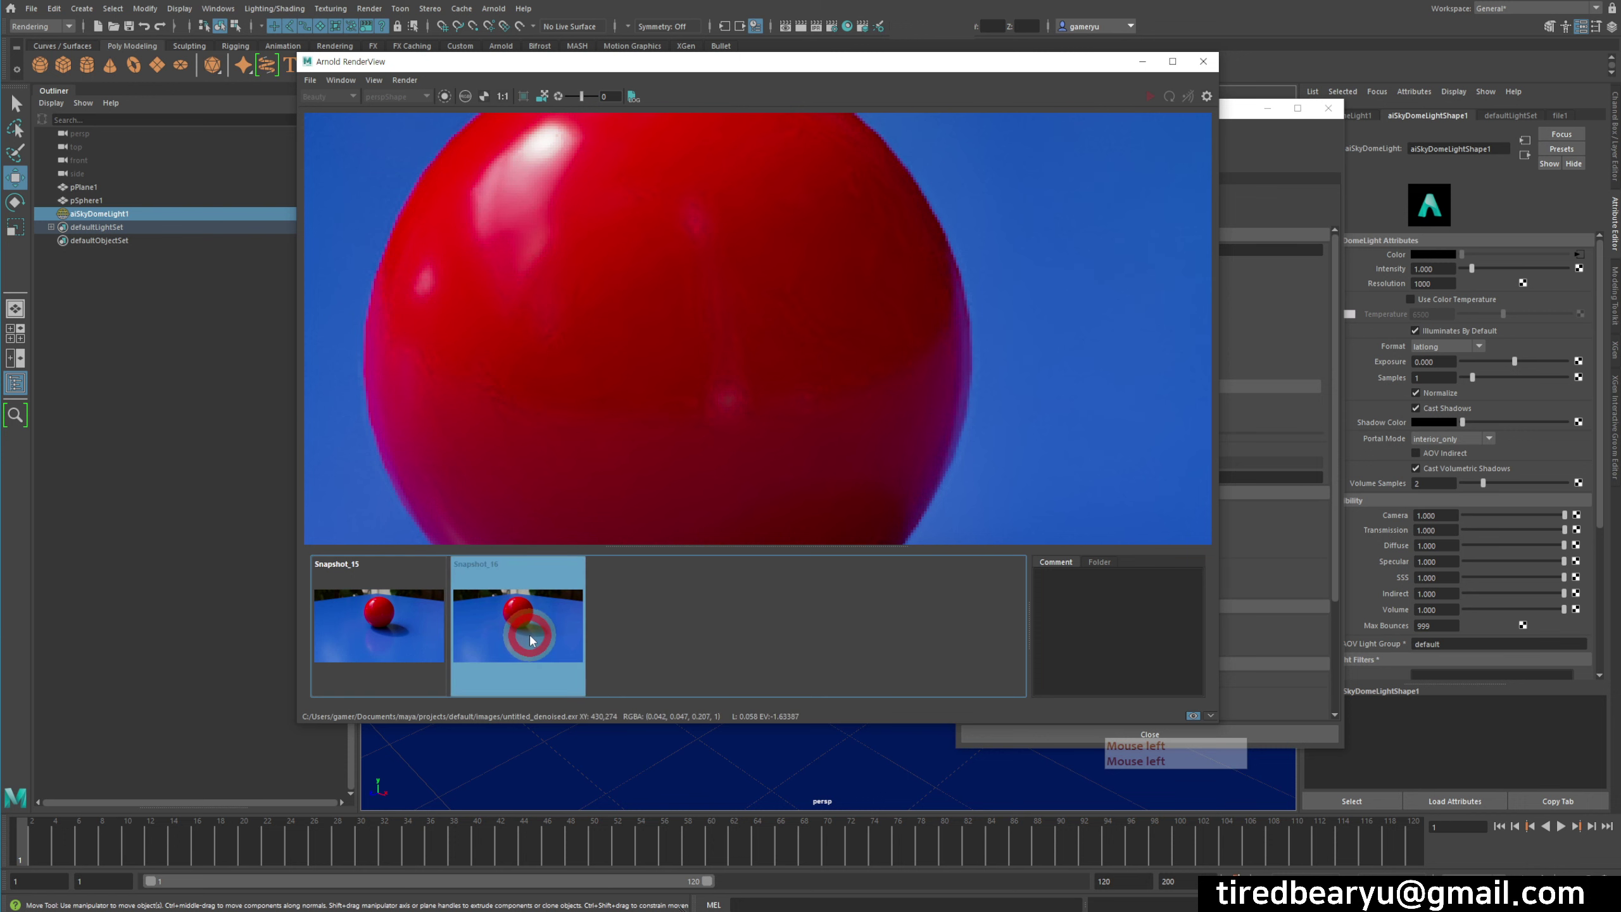
{"action": "left_click", "coordinate": [440, 639]}
{"action": "left_click", "coordinate": [475, 642]}
{"action": "left_click", "coordinate": [426, 644]}
{"action": "left_click", "coordinate": [518, 650]}
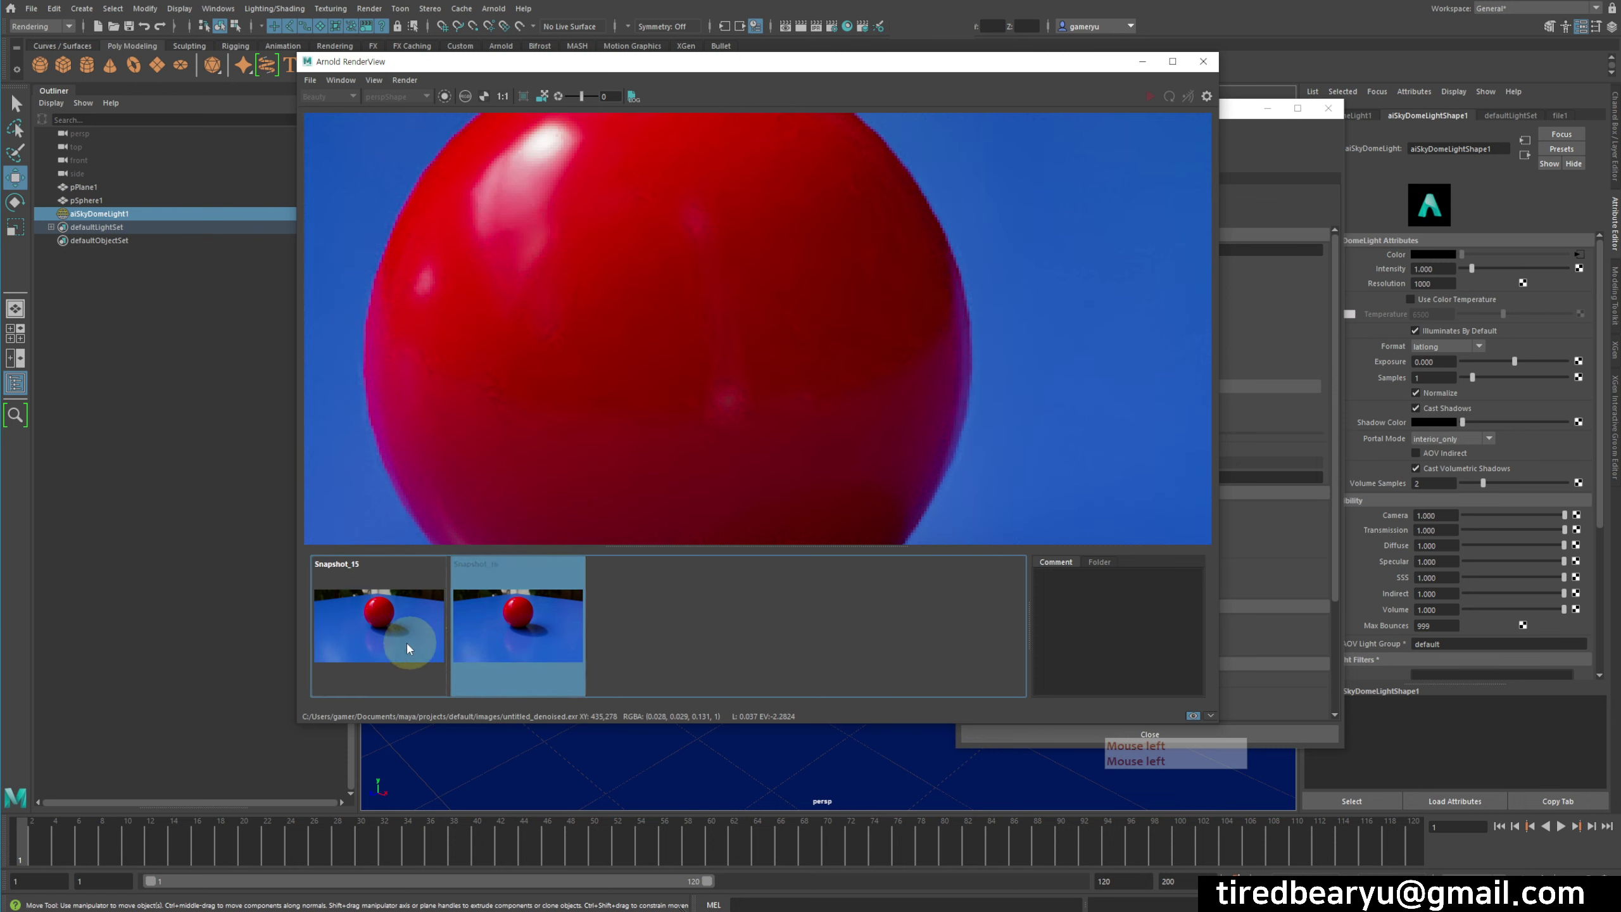
{"action": "left_click", "coordinate": [407, 648]}
{"action": "left_click", "coordinate": [540, 632]}
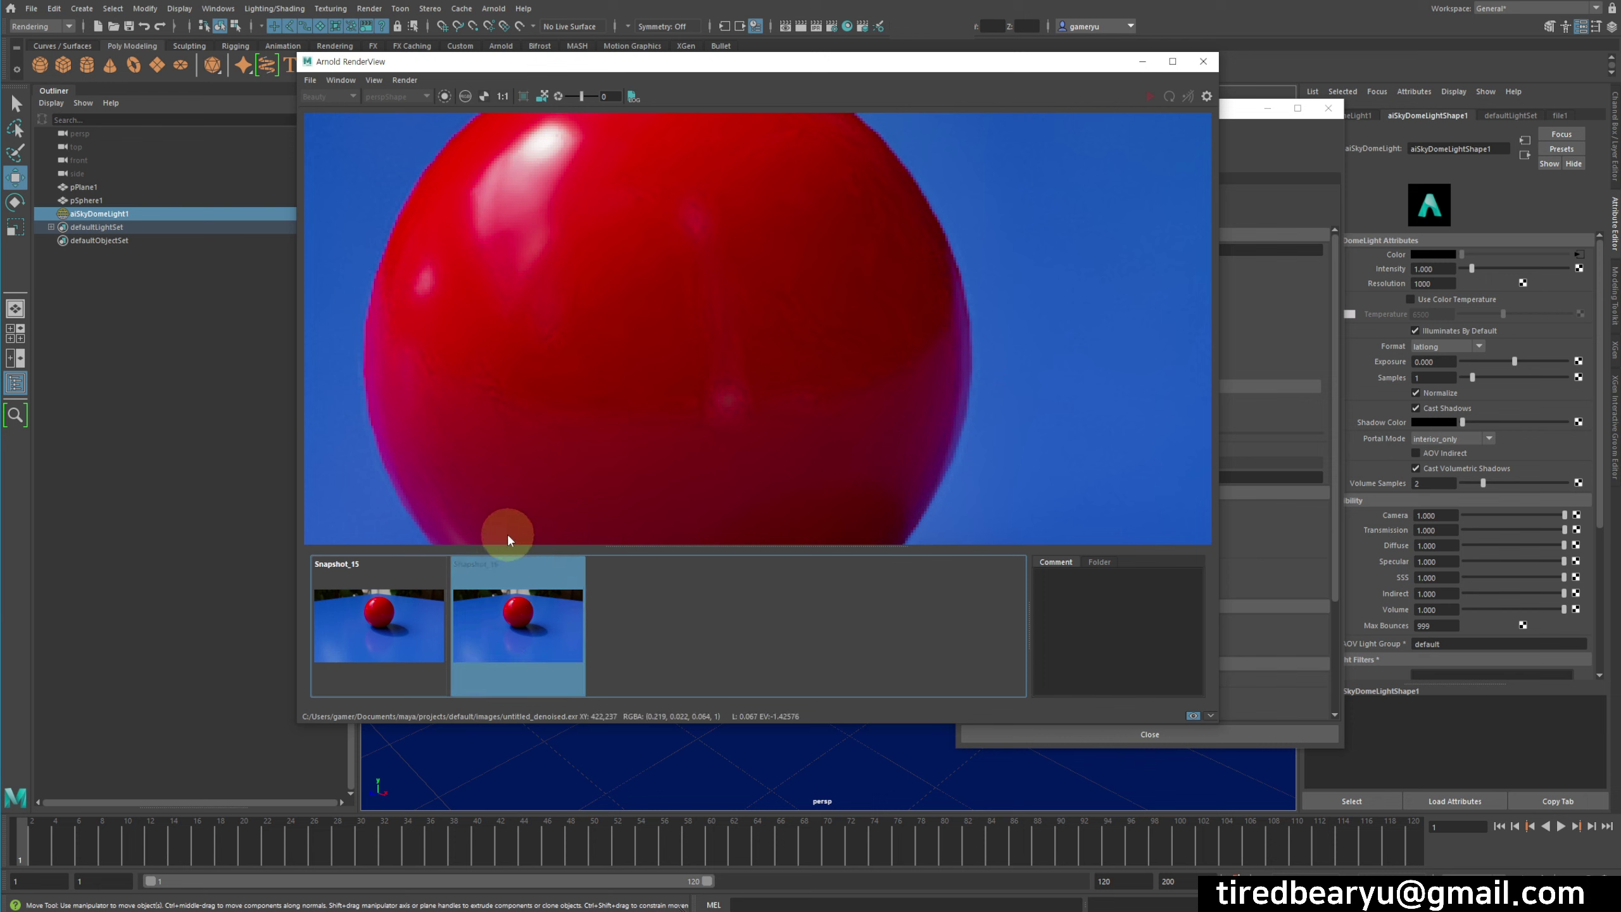
{"action": "left_click", "coordinate": [419, 595]}
{"action": "left_click", "coordinate": [517, 601]}
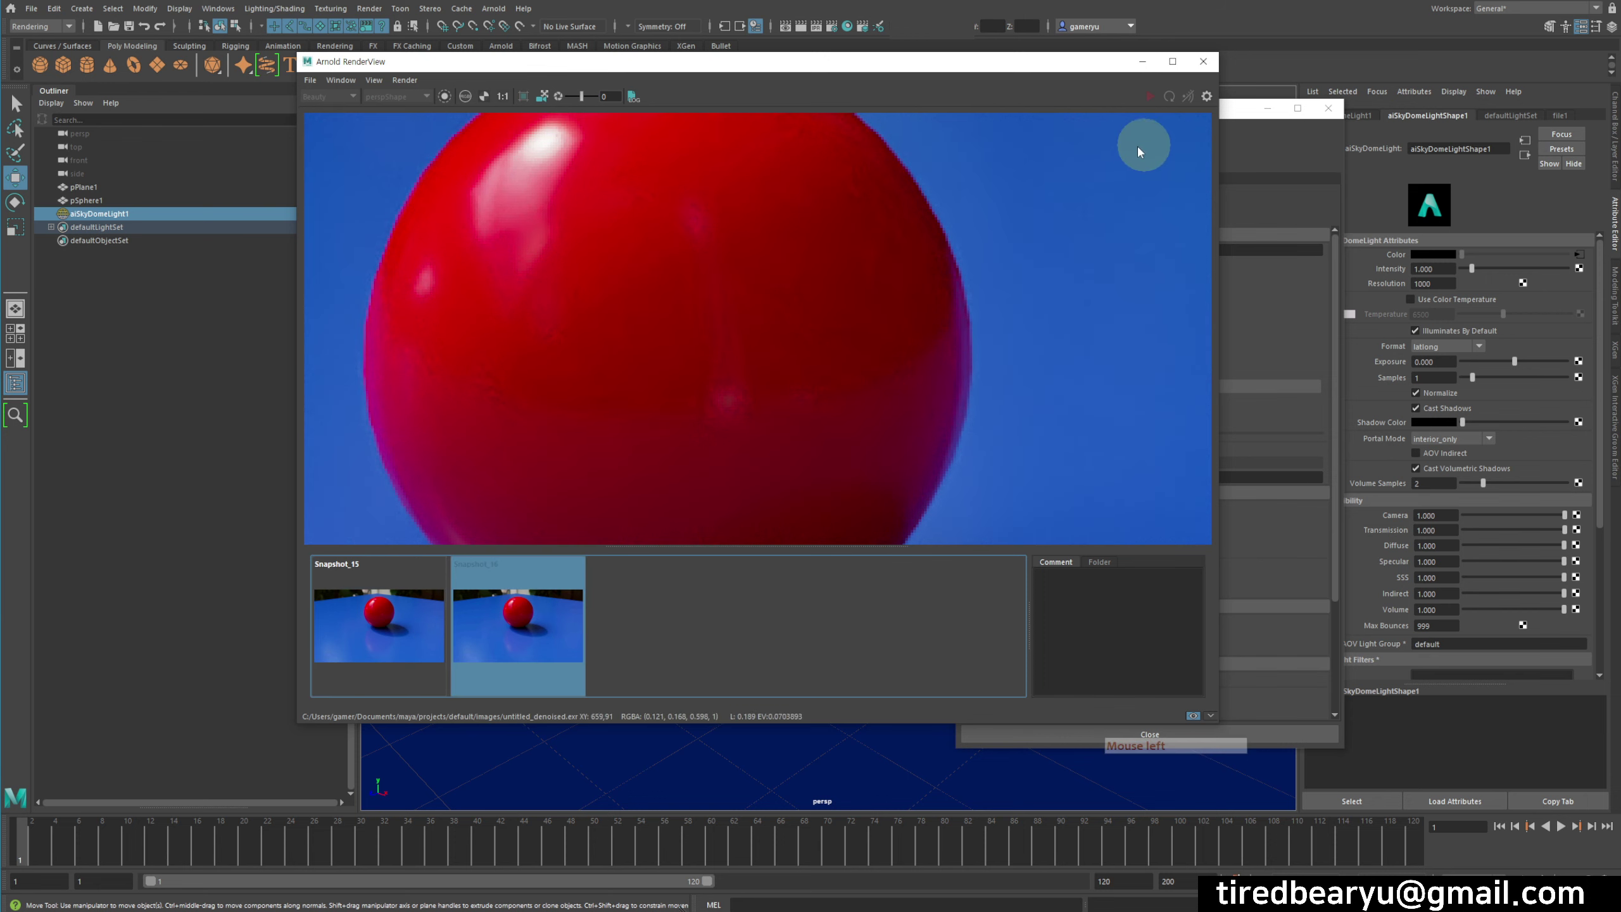
{"action": "left_click", "coordinate": [1212, 62]}
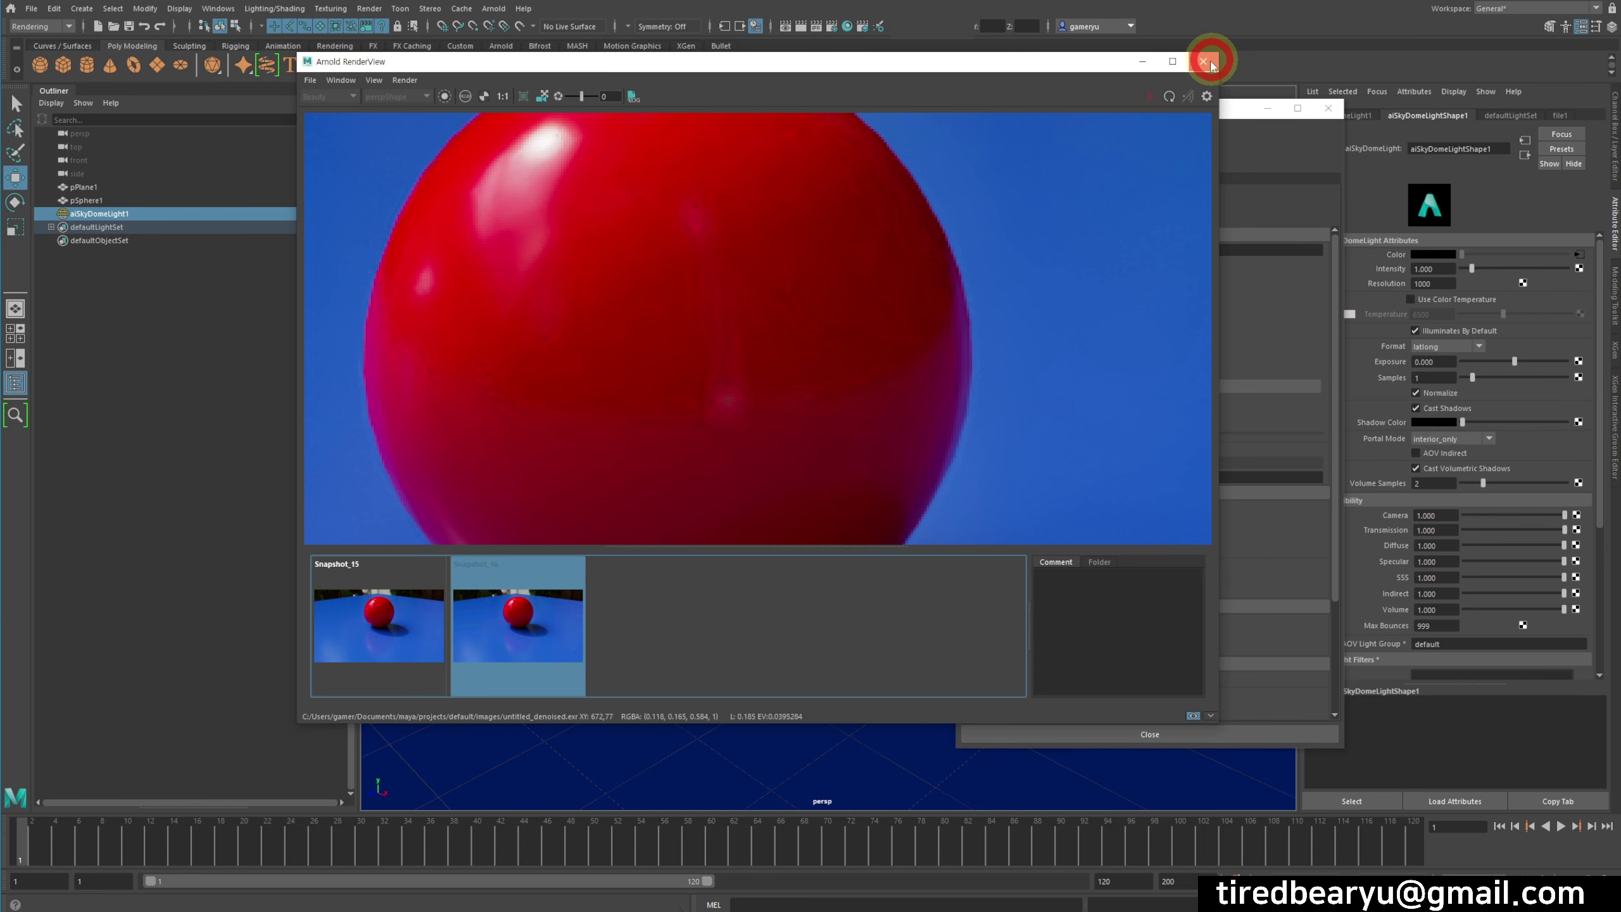
{"action": "left_click", "coordinate": [1212, 62]}
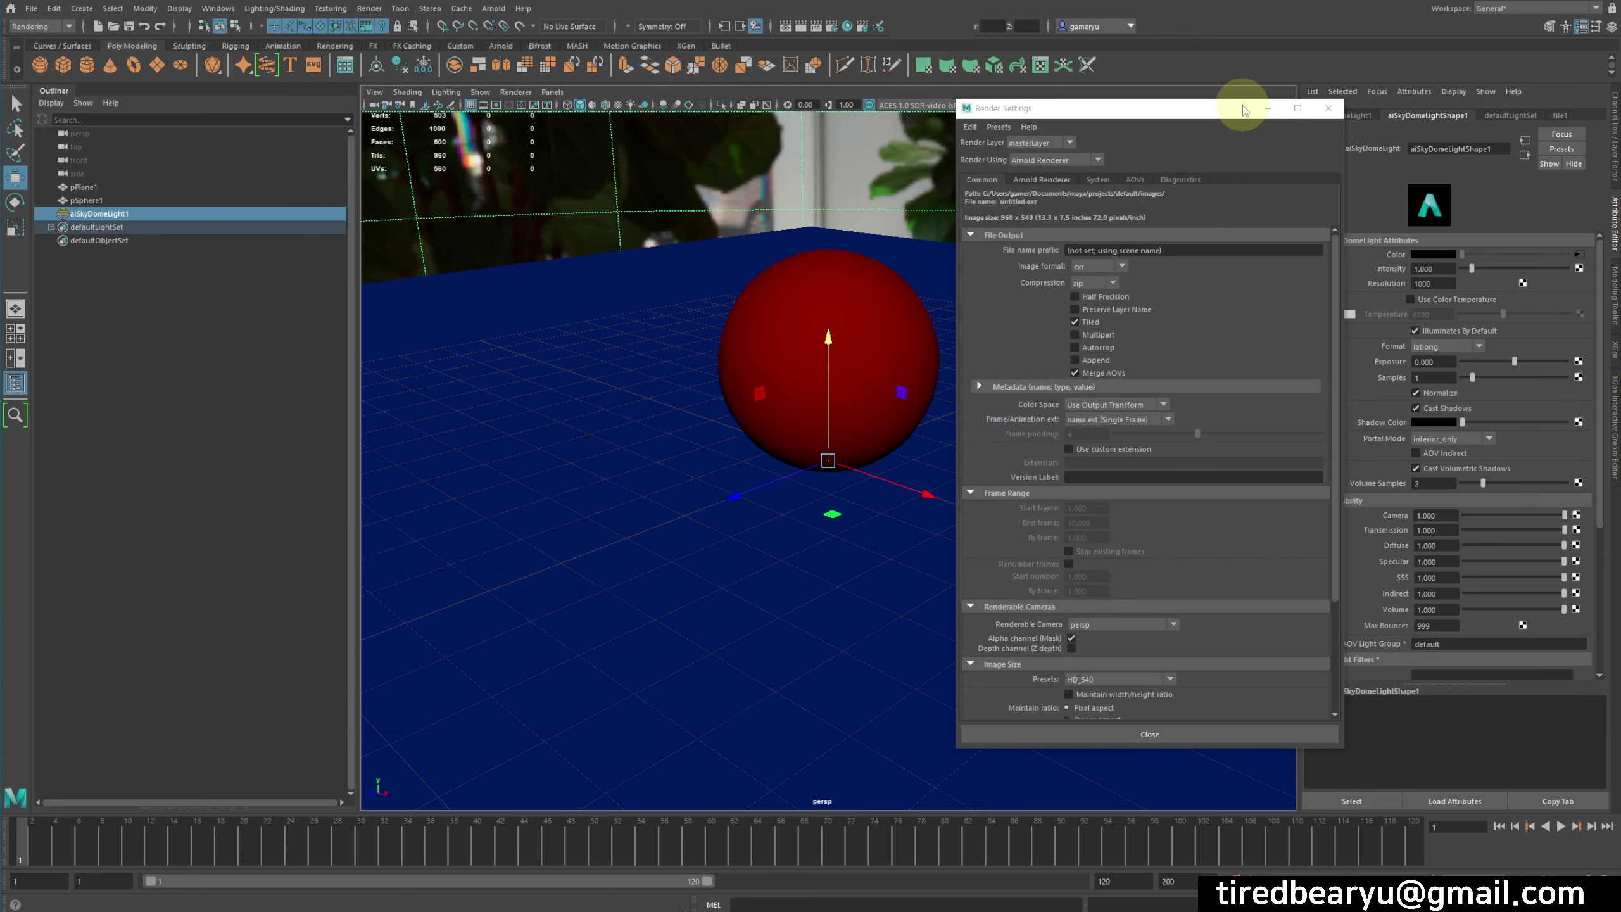
Disable Output Denoising AOVs for the Arnold Denoiser and Merge AOVs for the file output
{"action": "left_click_drag", "start_coordinate": [1242, 105], "coordinate": [1172, 64]}
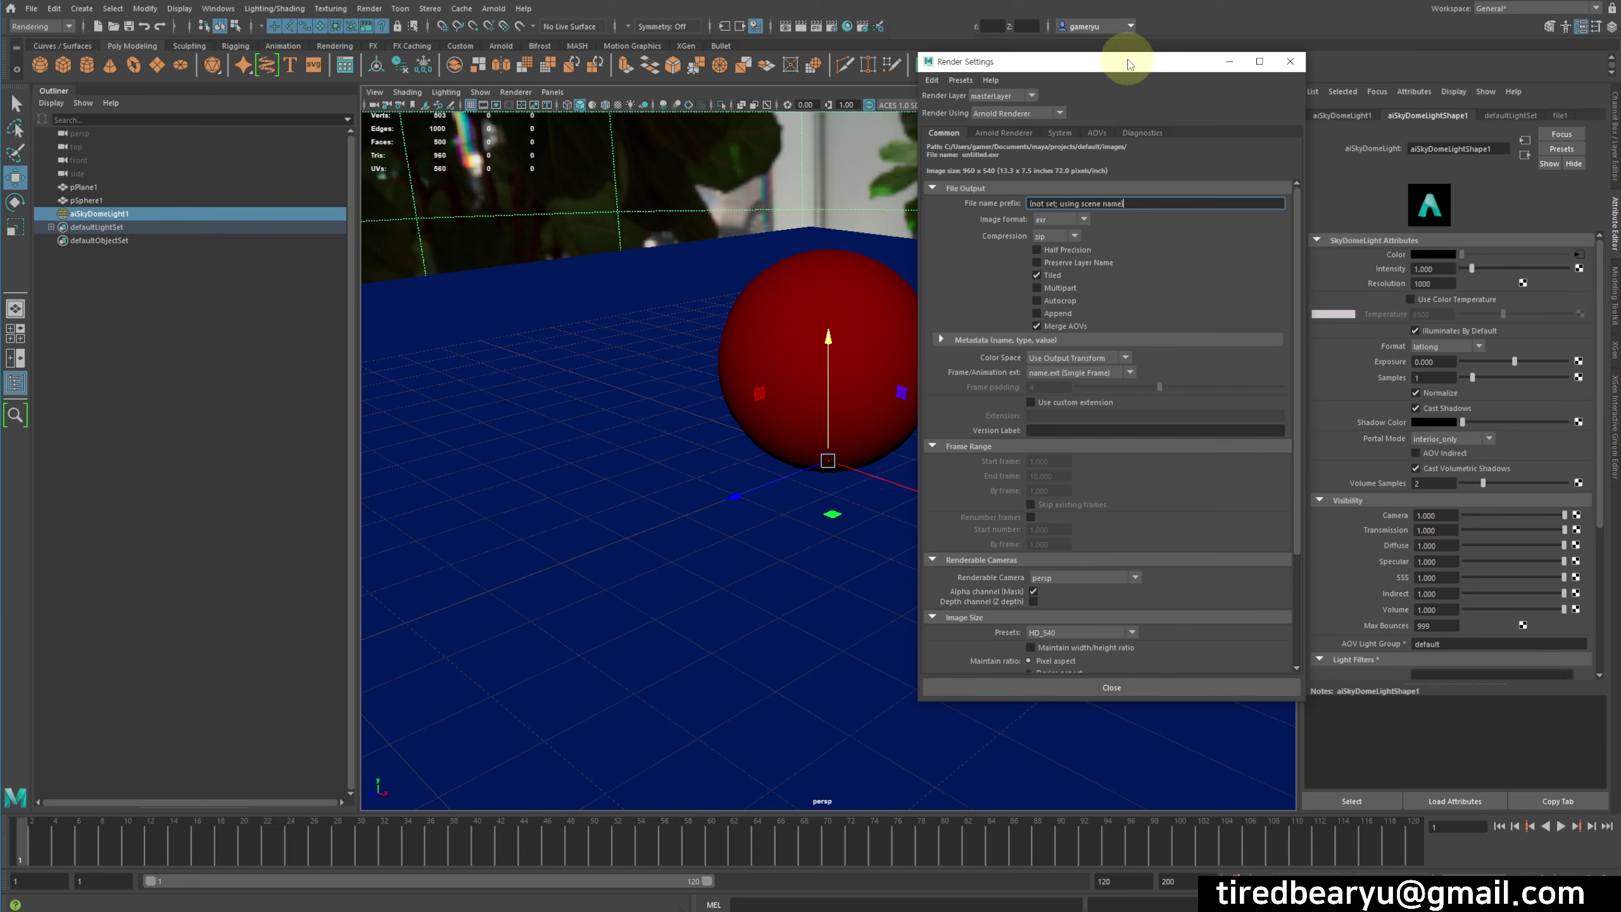
{"action": "left_click_drag", "start_coordinate": [1128, 62], "coordinate": [1253, 36]}
{"action": "left_click", "coordinate": [1213, 110]}
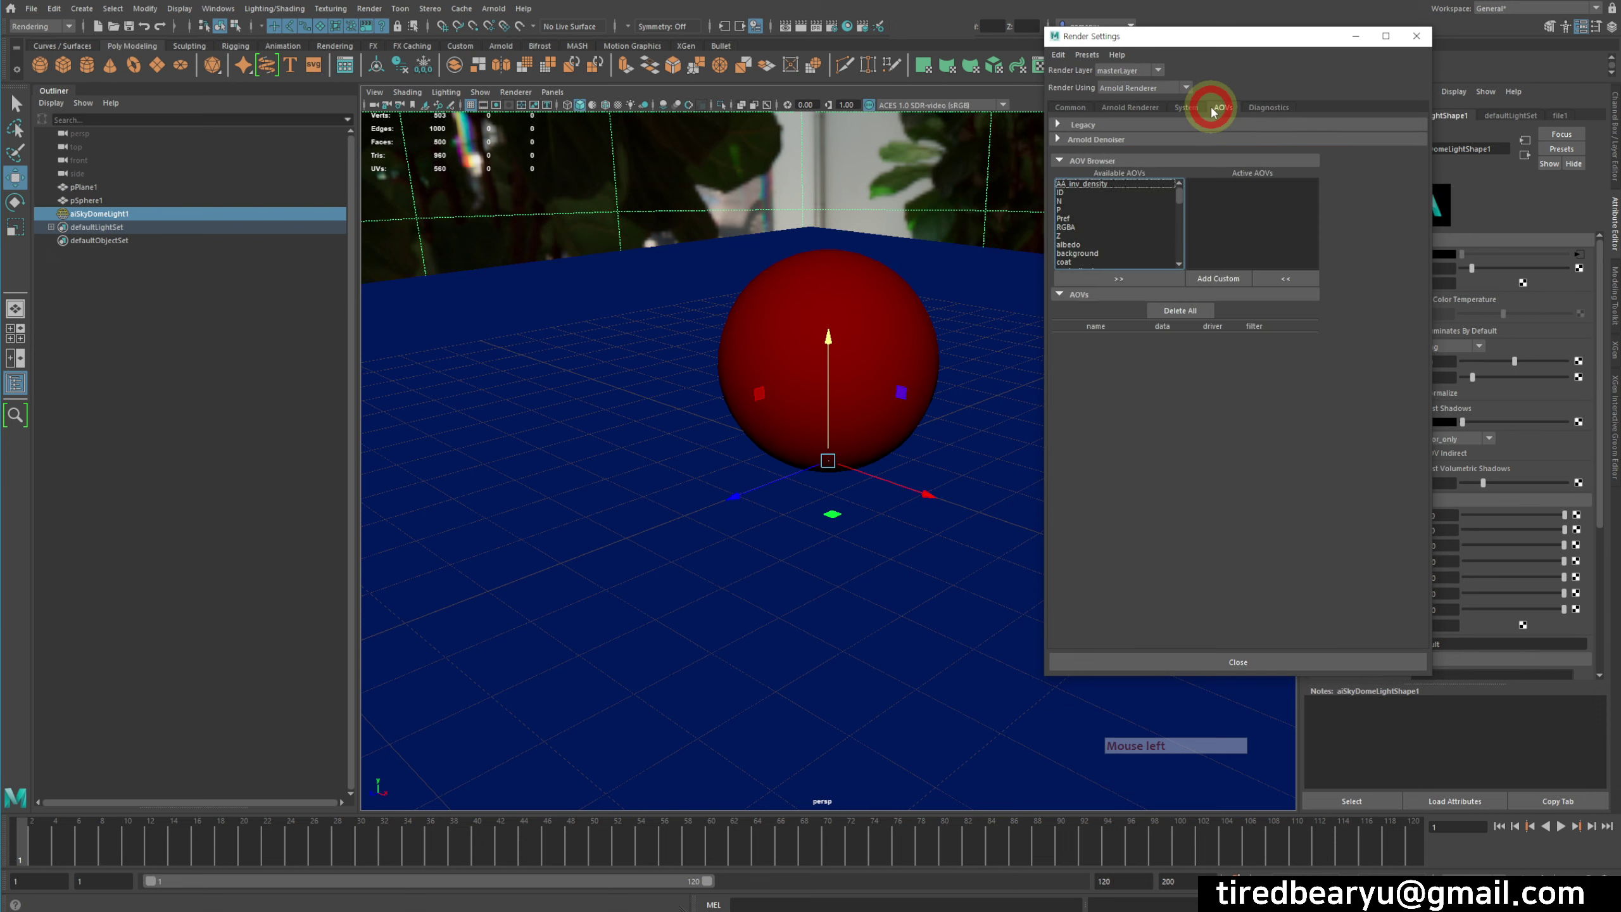
{"action": "left_click", "coordinate": [1160, 140]}
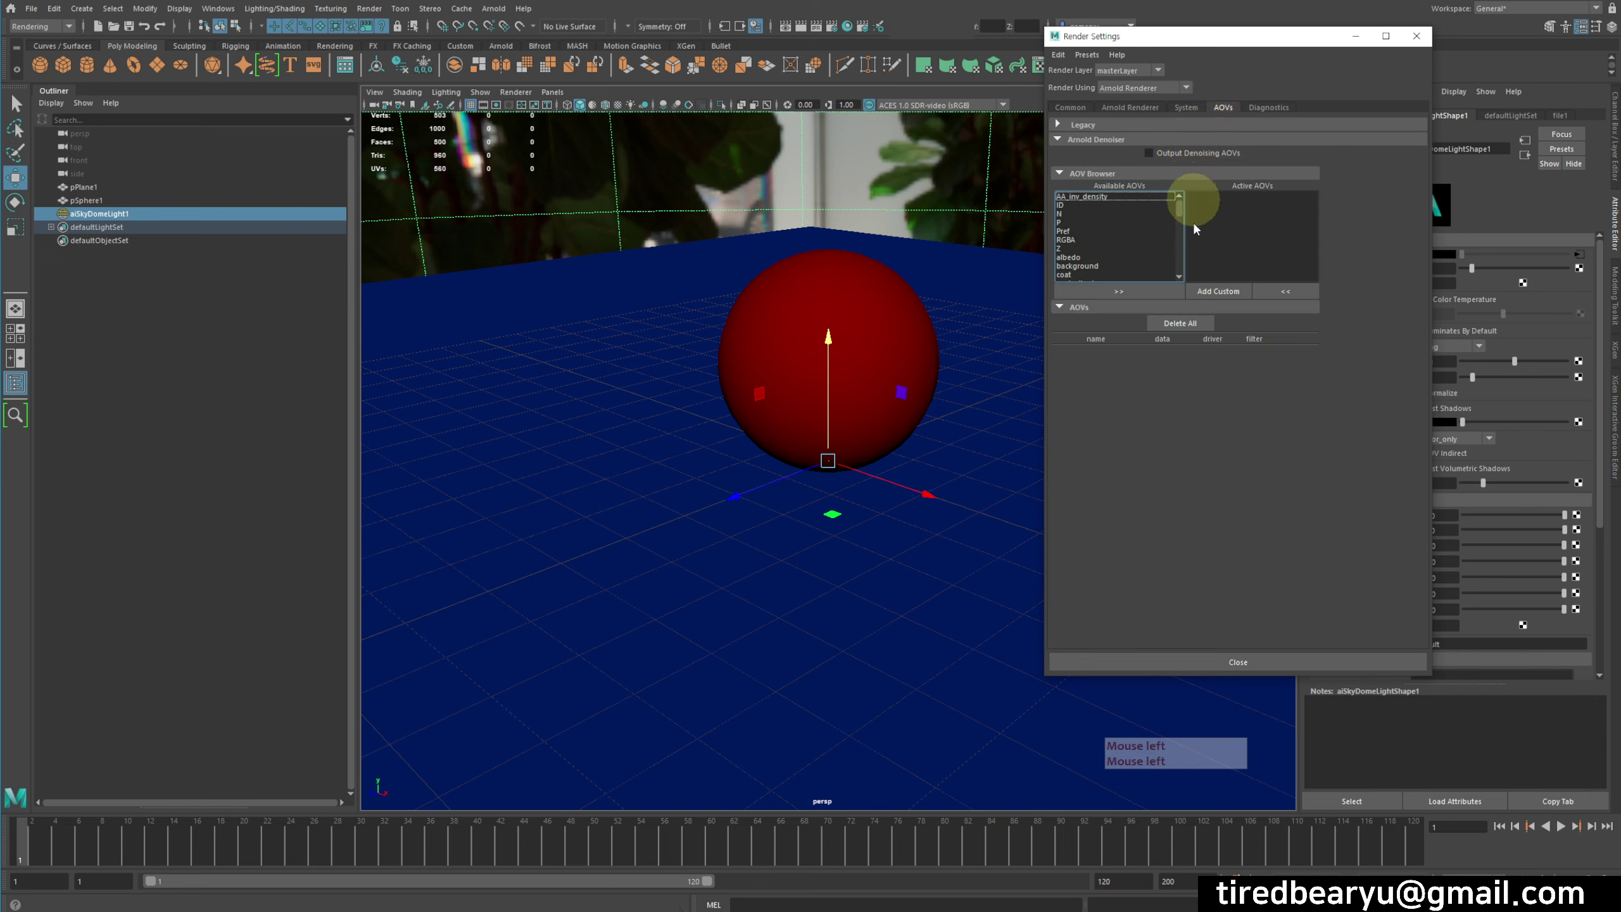
{"action": "left_click", "coordinate": [1070, 108]}
{"action": "left_click", "coordinate": [1164, 309]}
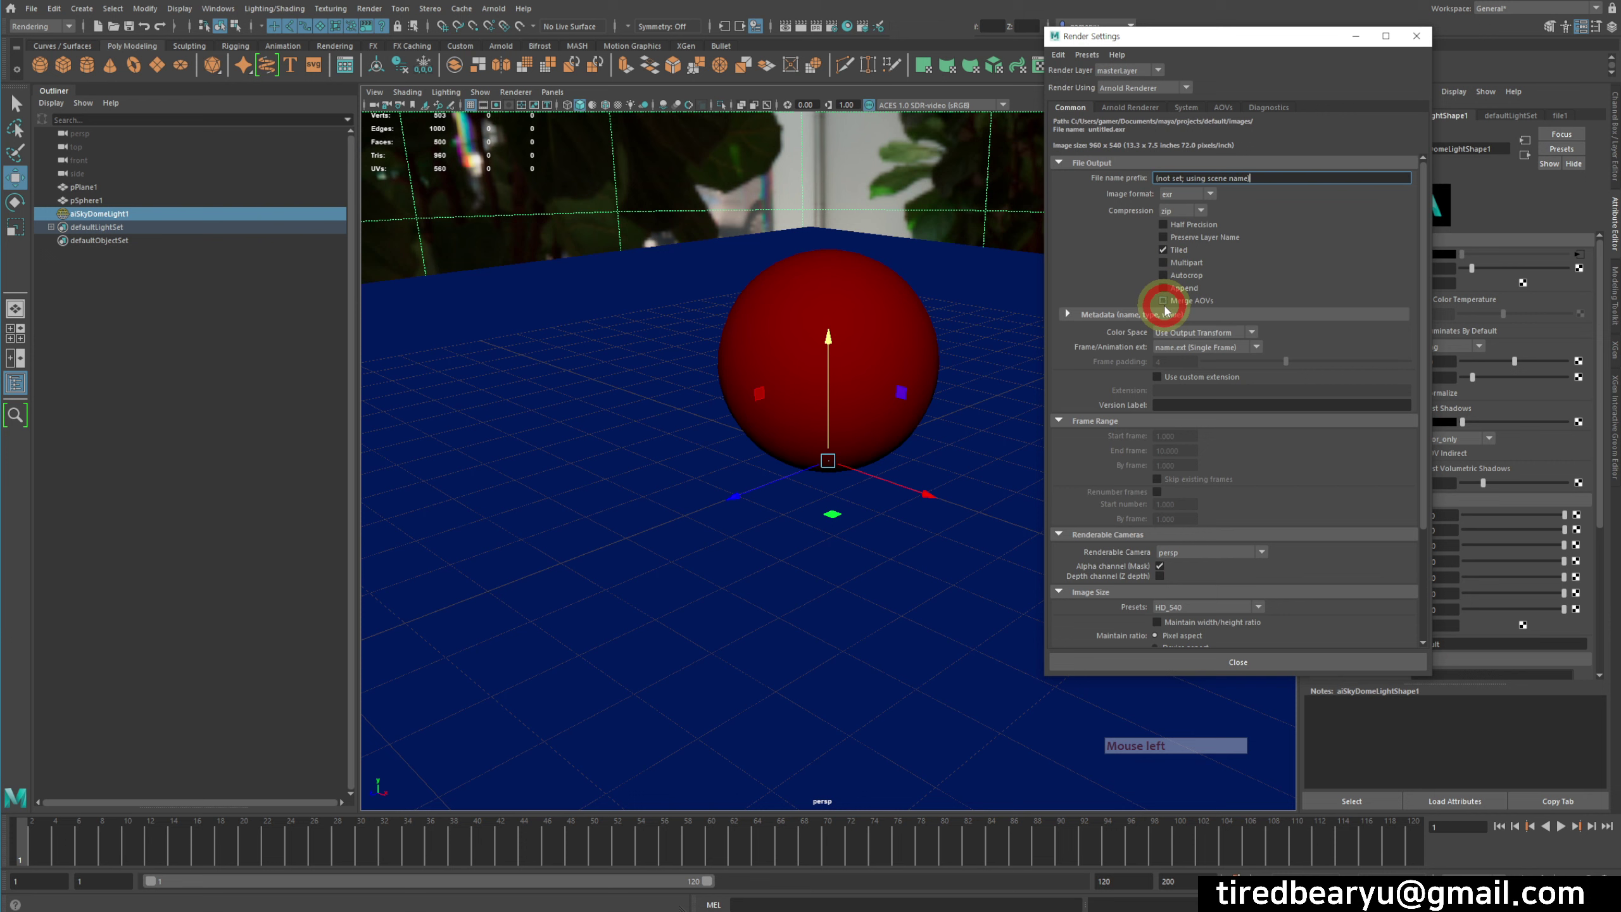
Expand the Arnold renderer's Imagers settings, and examine the available imager types, the denoising AOV option and the Arnold utilities
{"action": "left_click", "coordinate": [1155, 107]}
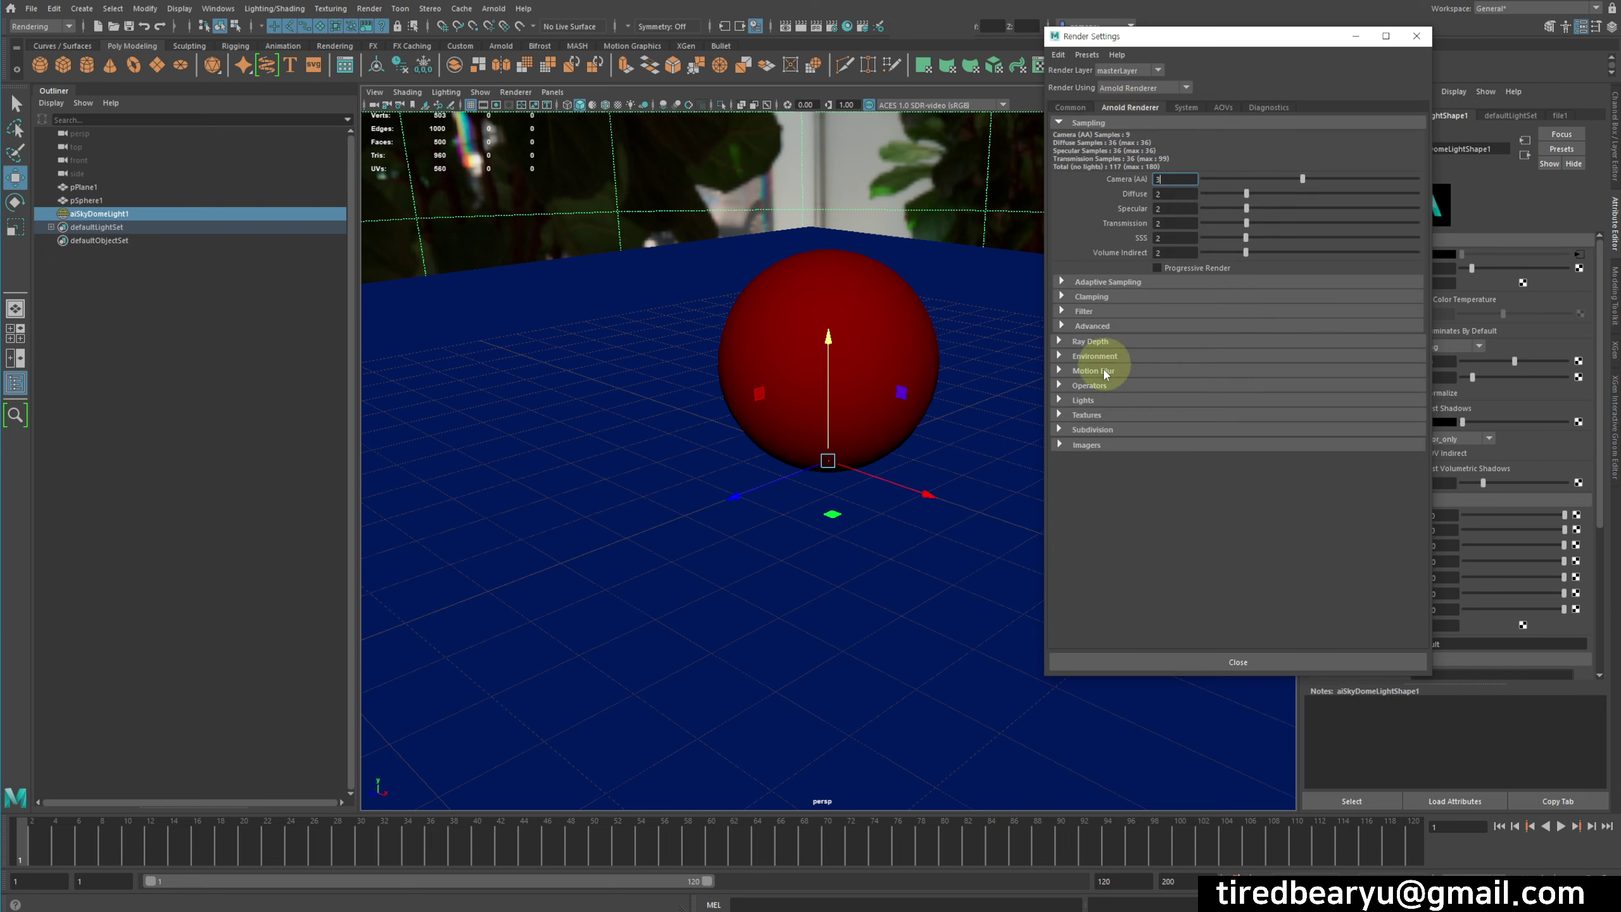
{"action": "left_click", "coordinate": [1086, 445]}
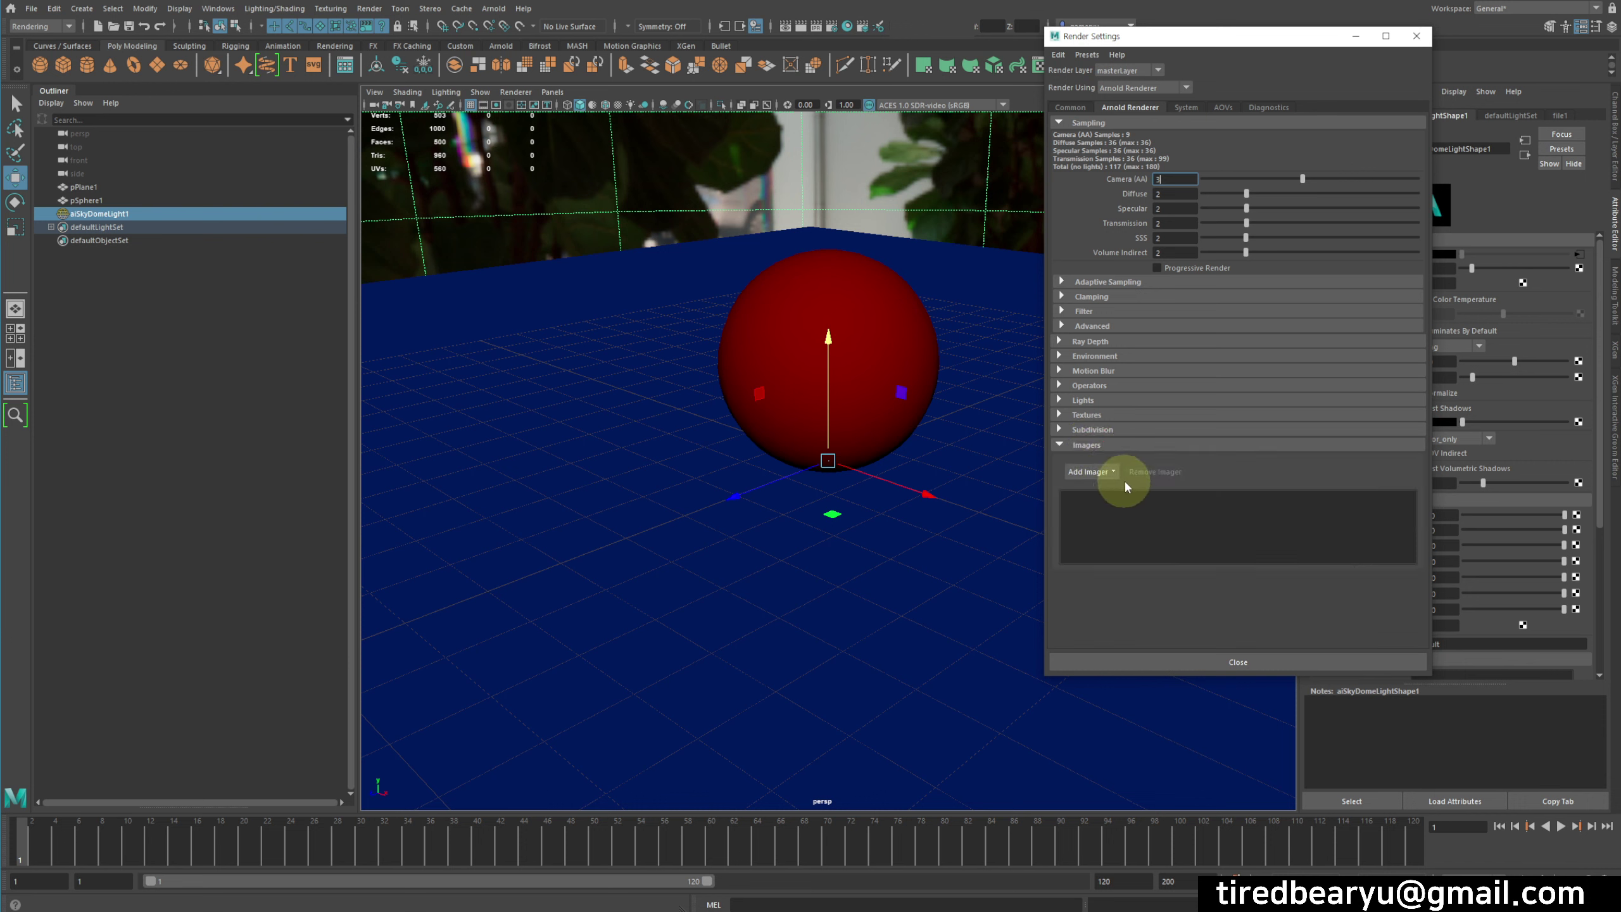
{"action": "left_click", "coordinate": [1092, 472]}
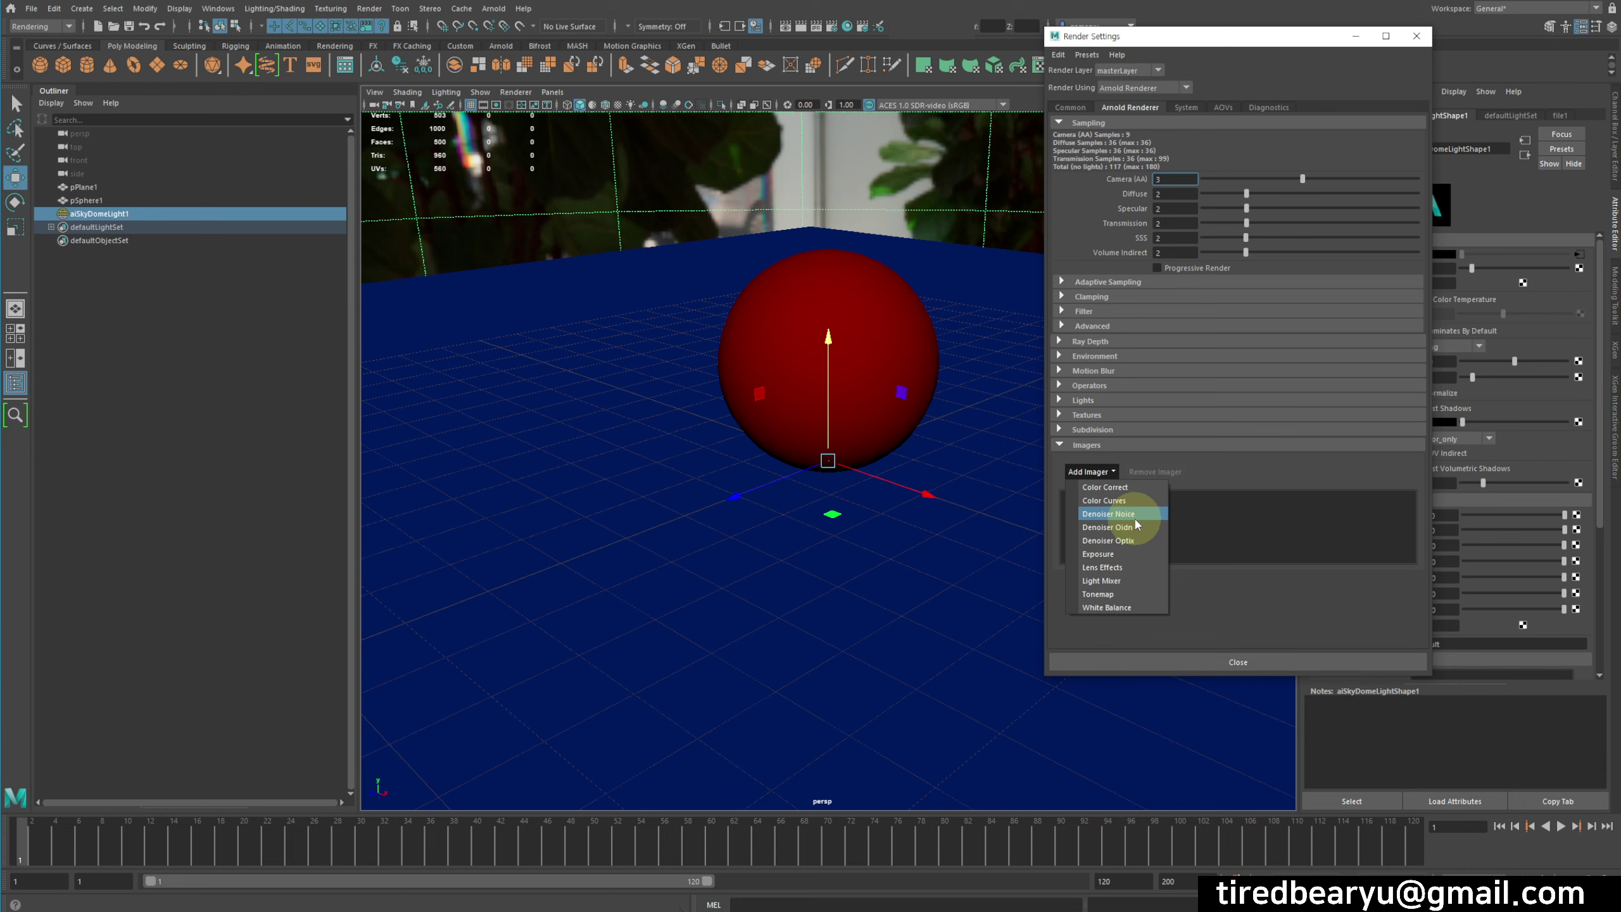
{"action": "left_click", "coordinate": [1237, 108]}
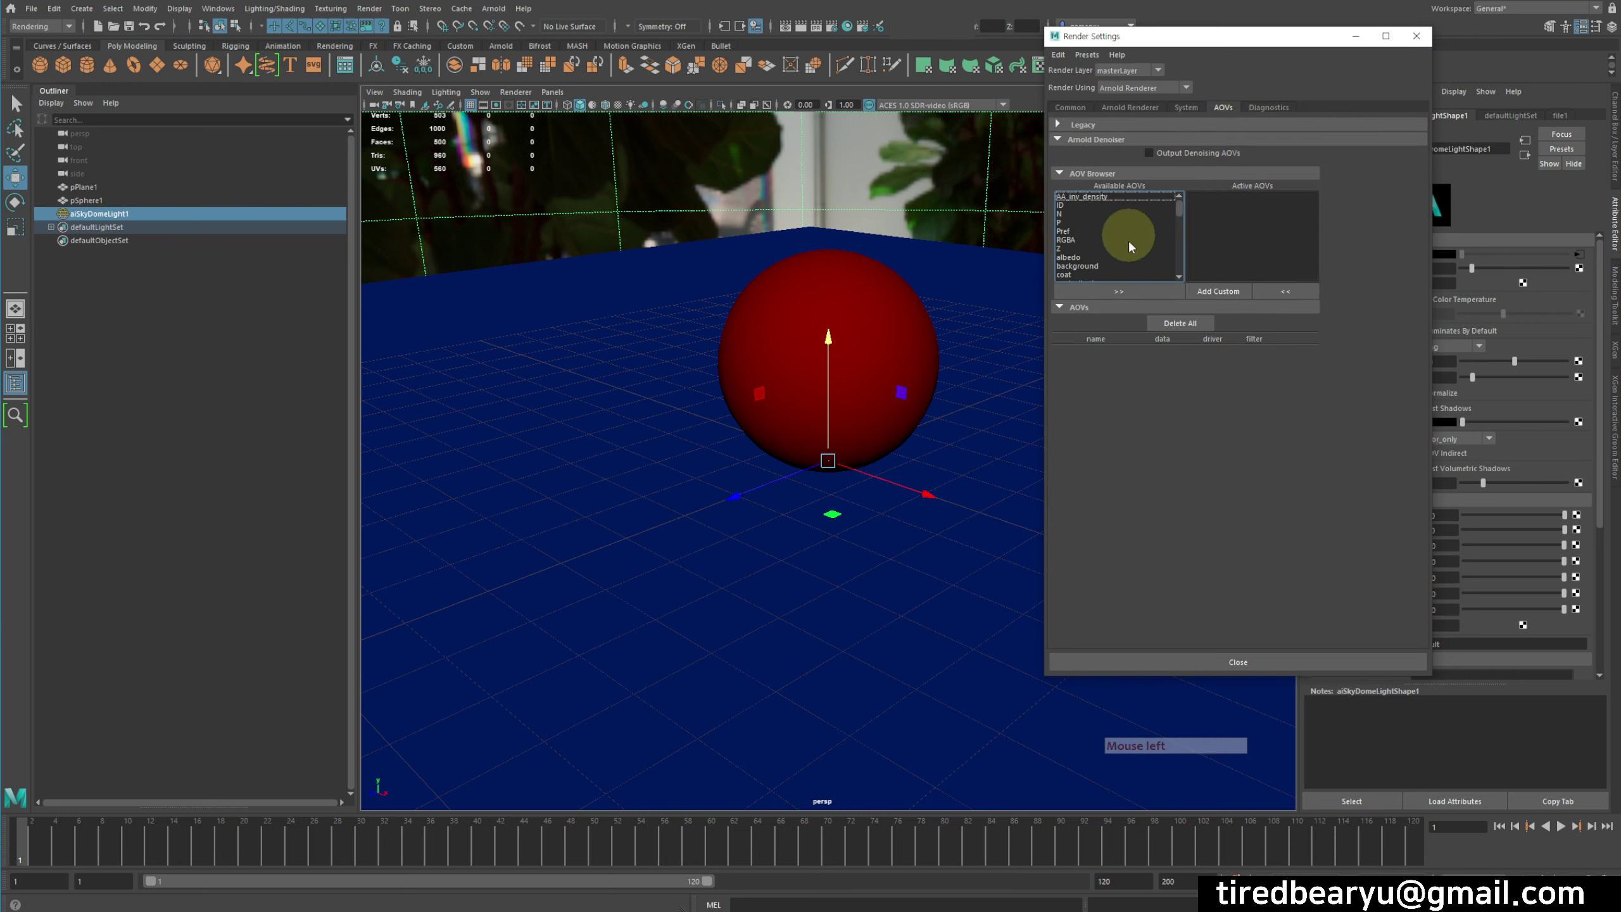
{"action": "left_click", "coordinate": [1111, 107]}
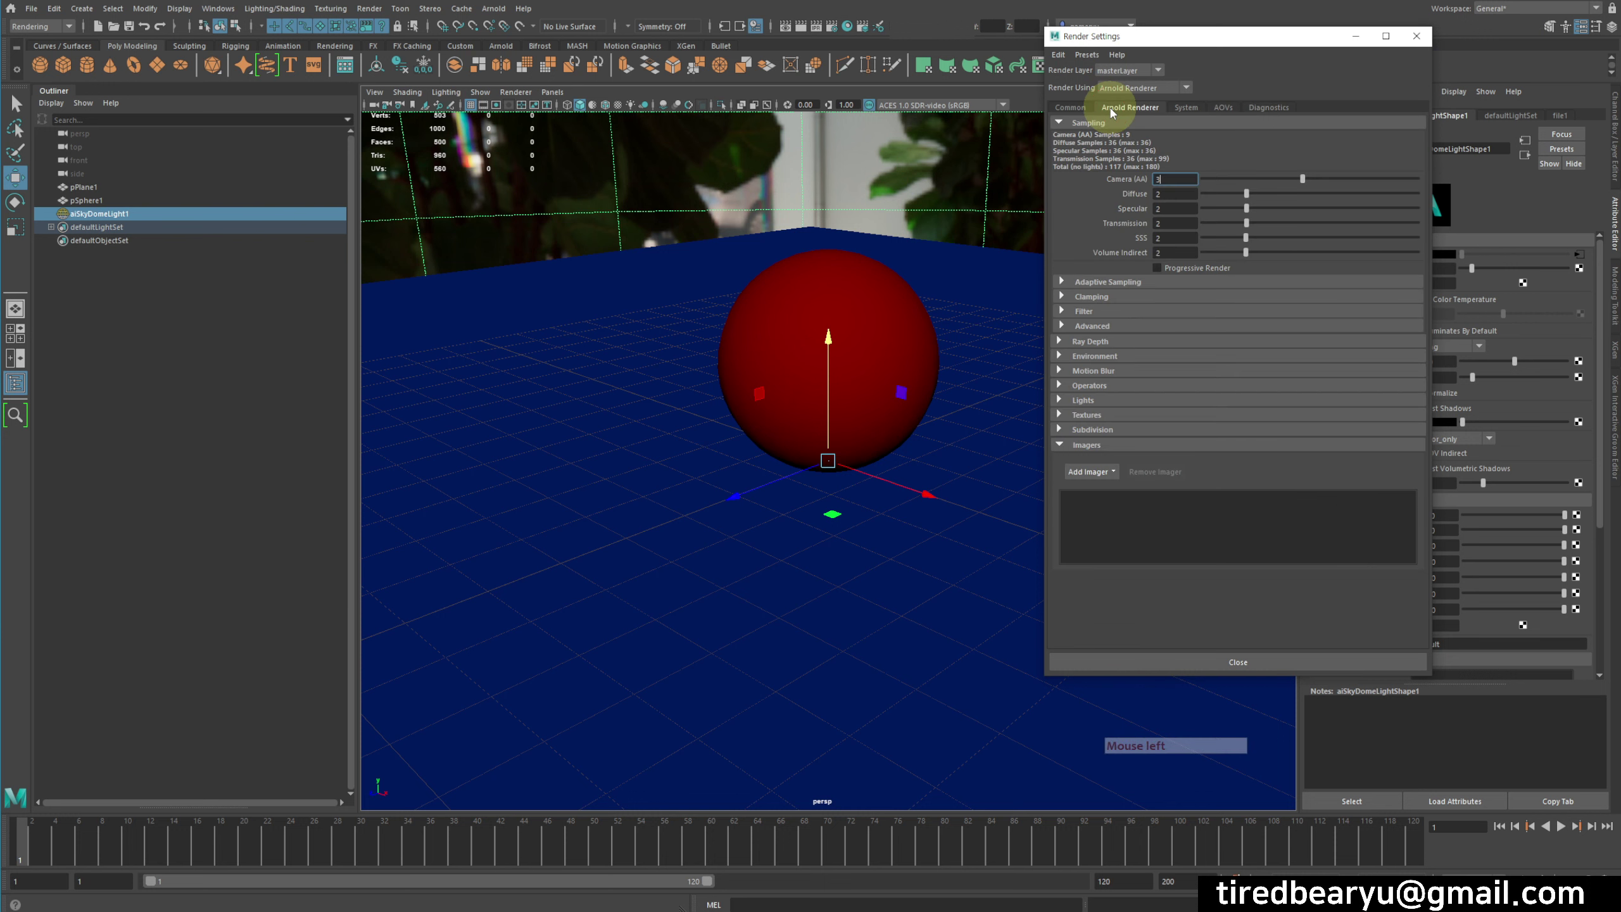
{"action": "left_click", "coordinate": [493, 8]}
{"action": "mouse_move", "coordinate": [610, 160]}
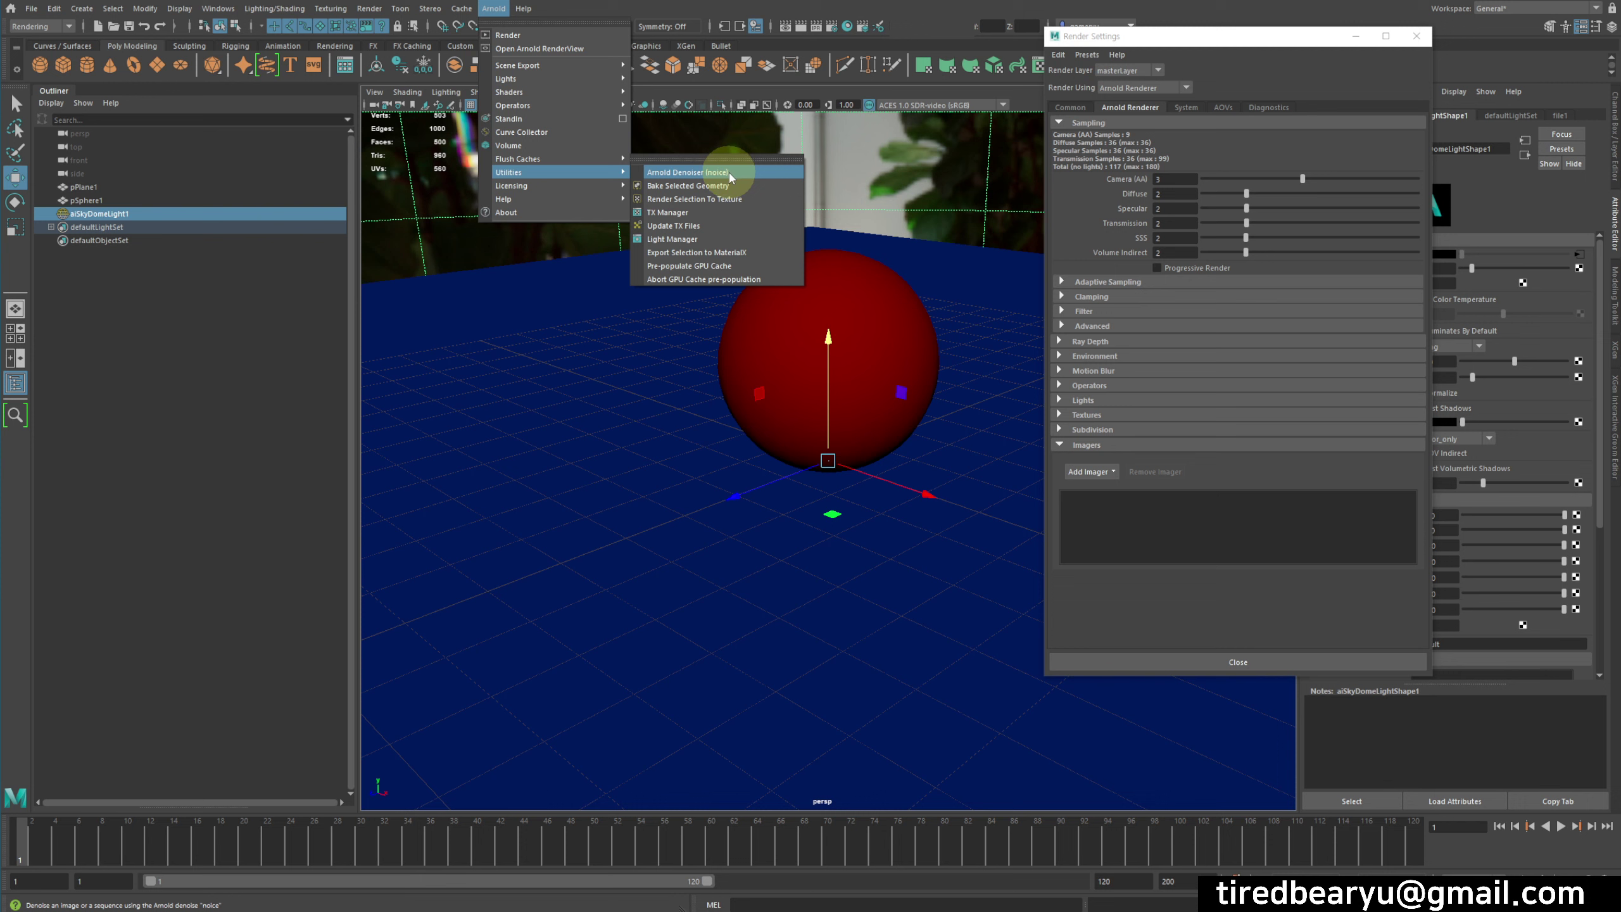
{"action": "left_click", "coordinate": [1136, 487]}
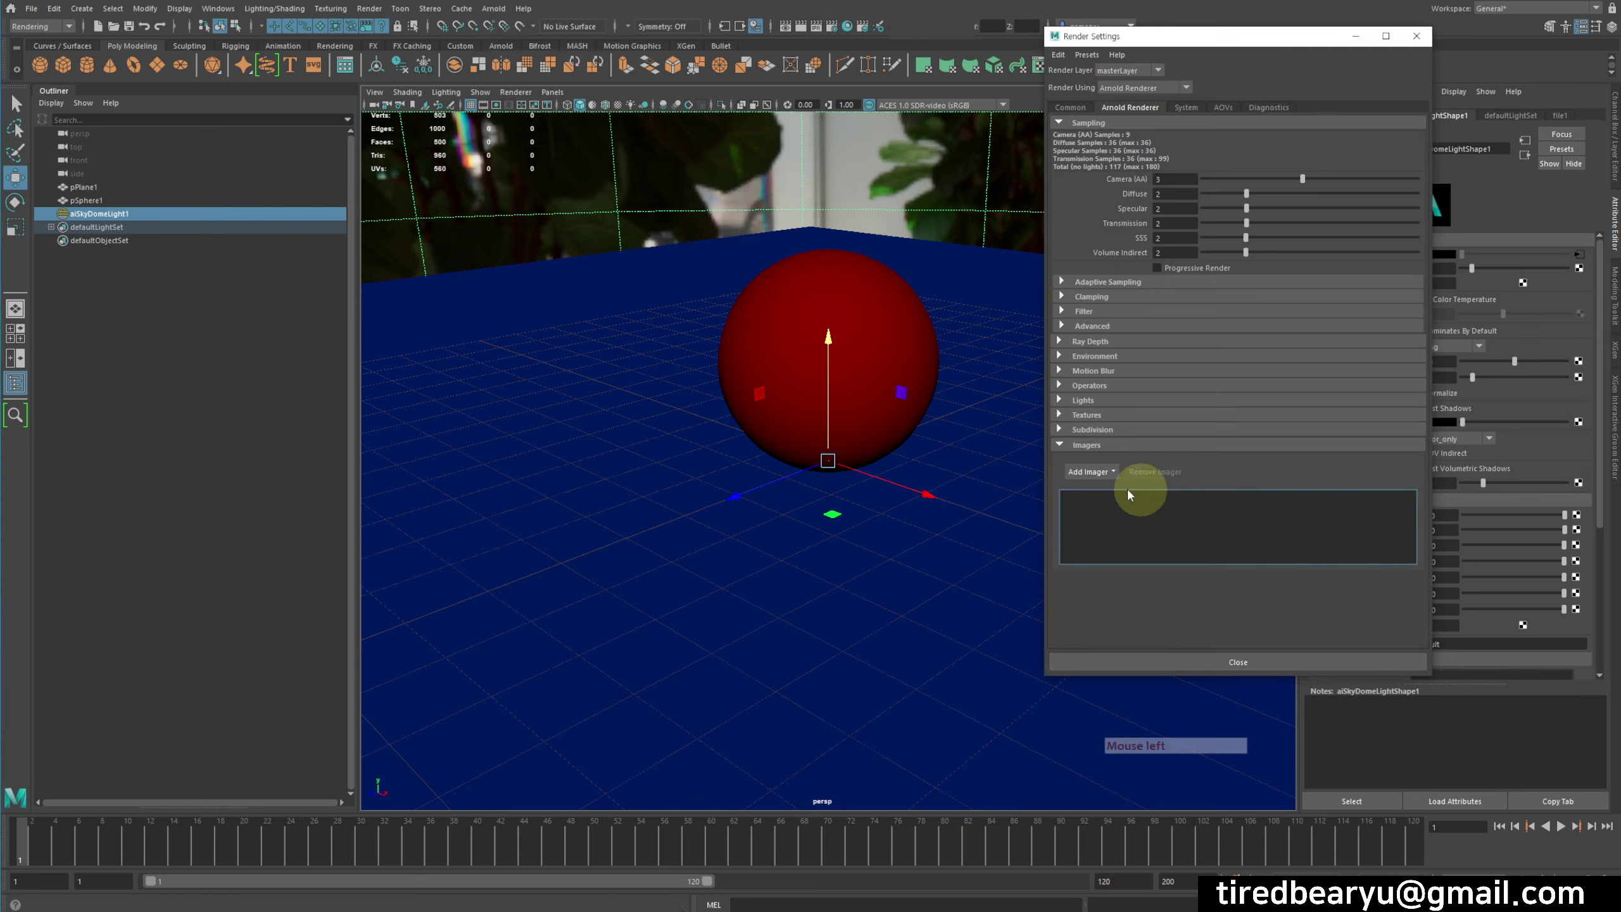
Add a Denoiser Noice imager to the Arnold renderer's Imagers list
{"action": "left_click", "coordinate": [1100, 472]}
{"action": "left_click", "coordinate": [1109, 514]}
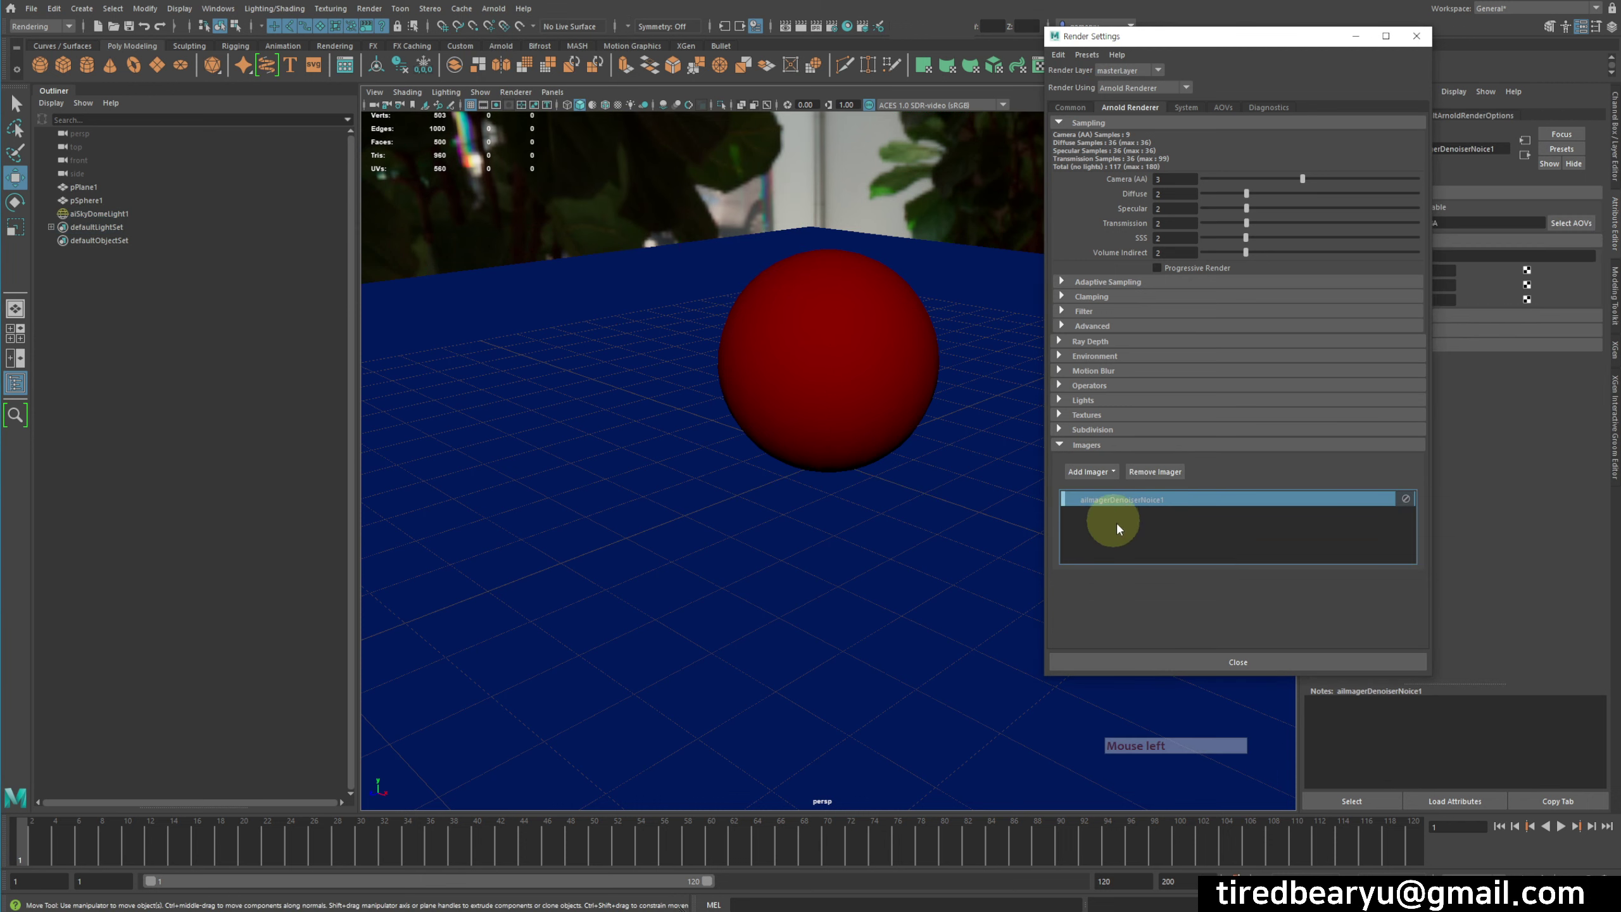
{"action": "left_click_drag", "start_coordinate": [1261, 32], "coordinate": [1152, 96]}
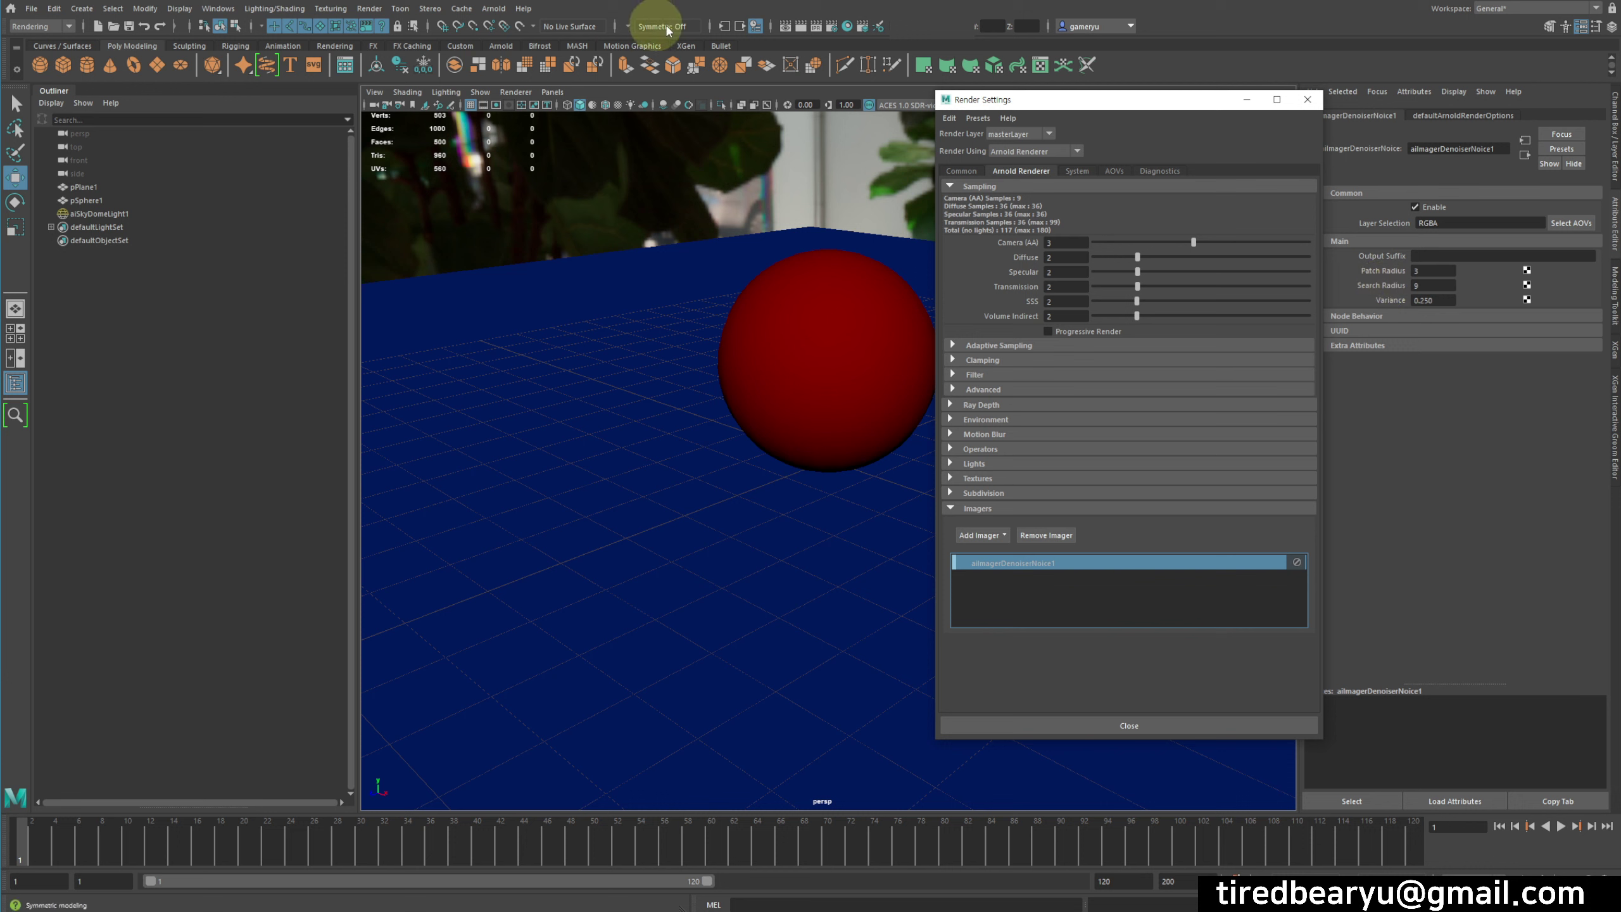
Render the scene in the Arnold RenderView with the Denoiser Noice imager enabled
{"action": "left_click", "coordinate": [493, 8]}
{"action": "left_click", "coordinate": [518, 40]}
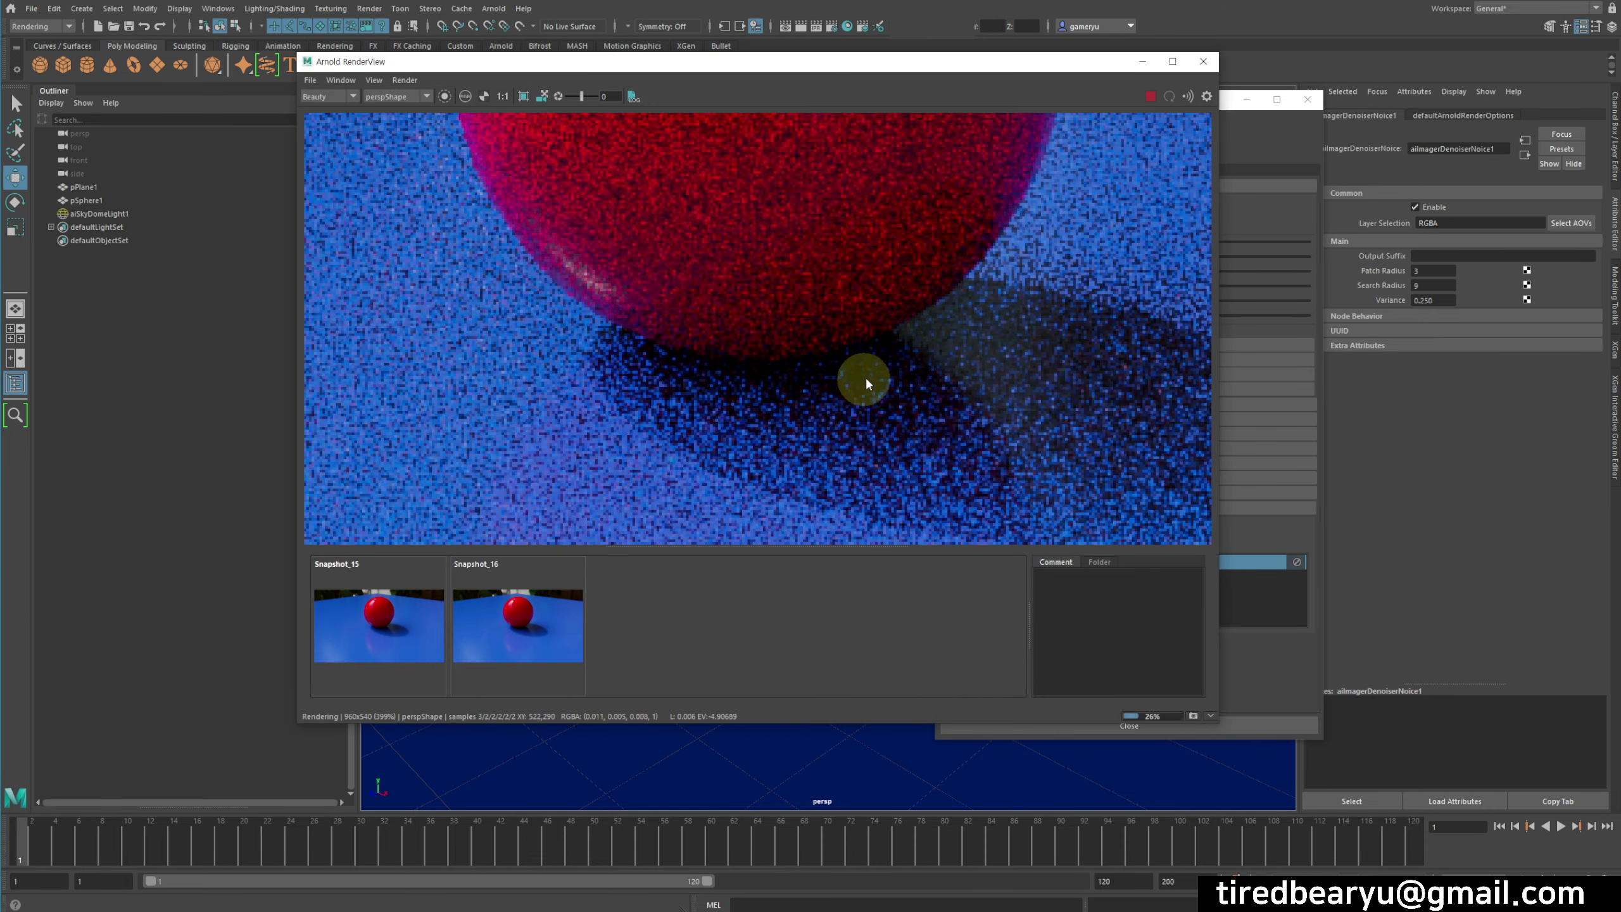
{"action": "scroll", "coordinate": [866, 382], "scroll_direction": "down", "scroll_amount": 2}
{"action": "middle_click_drag", "start_coordinate": [888, 339], "coordinate": [874, 416]}
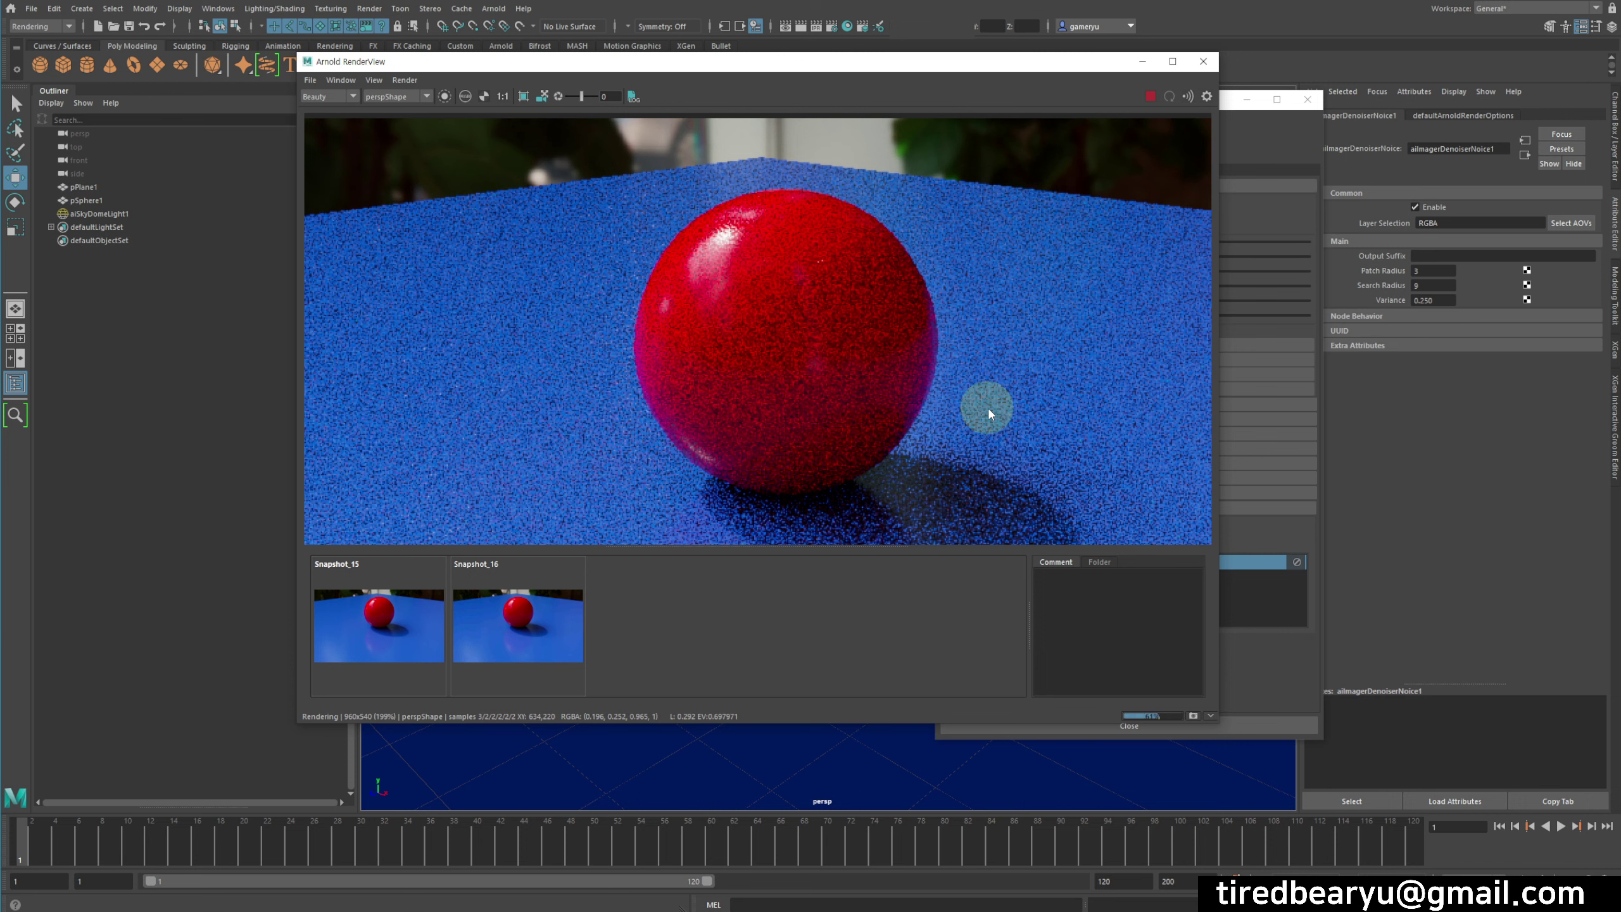
Compare the untitled.exr and untitled_denoised.exr snapshots while the render is processing
{"action": "left_click", "coordinate": [549, 583]}
{"action": "left_click", "coordinate": [346, 613]}
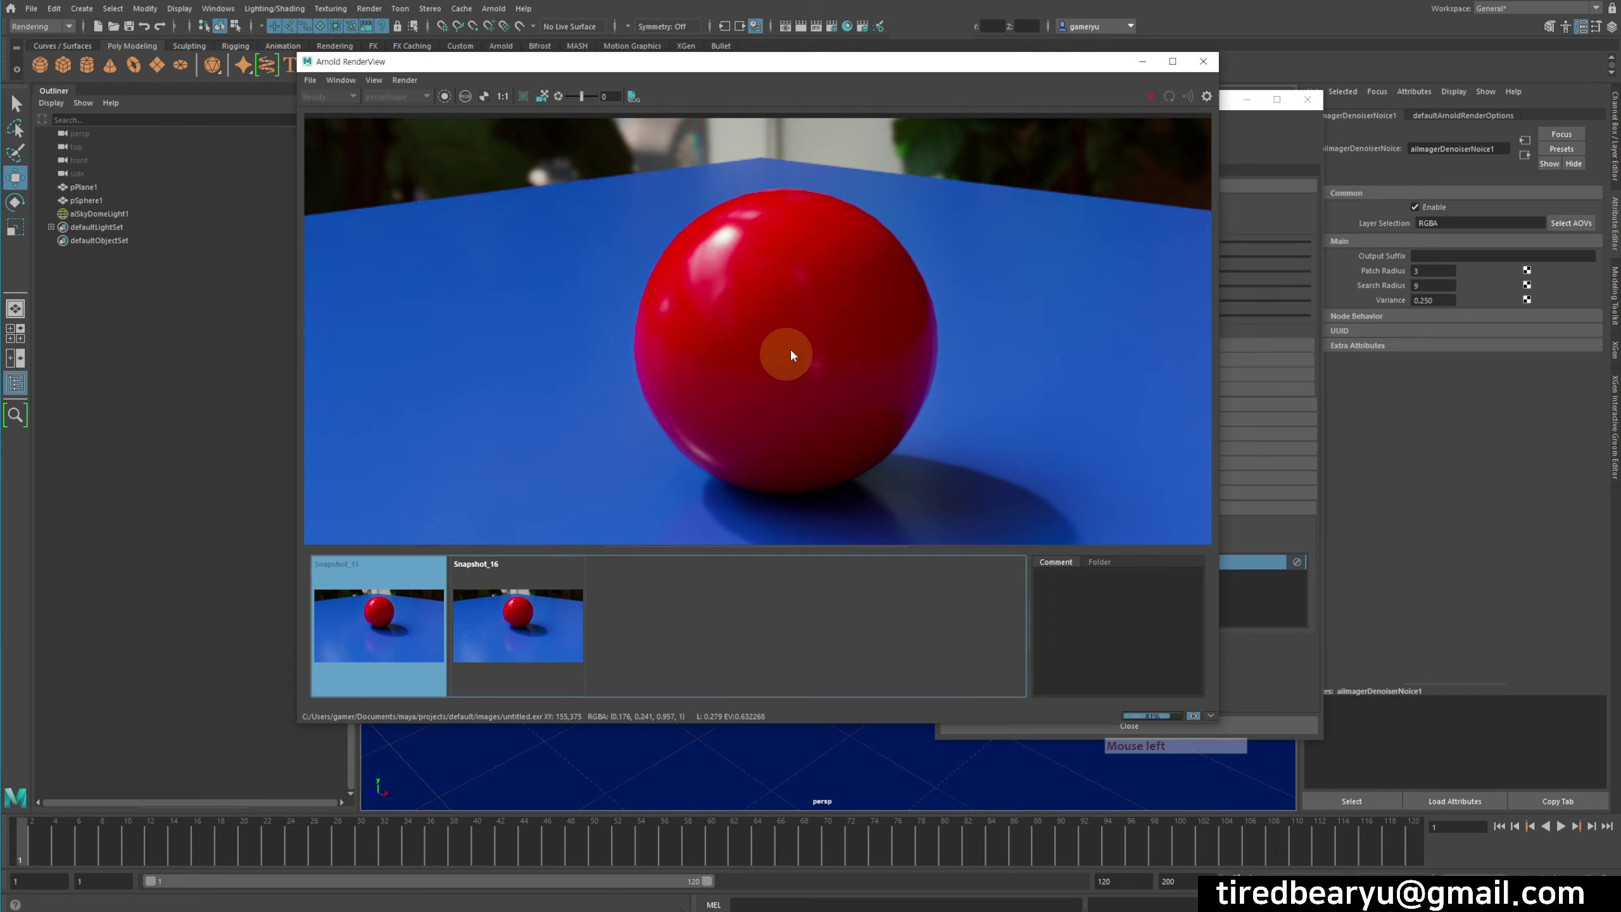
{"action": "left_click_drag", "start_coordinate": [787, 350], "coordinate": [732, 383]}
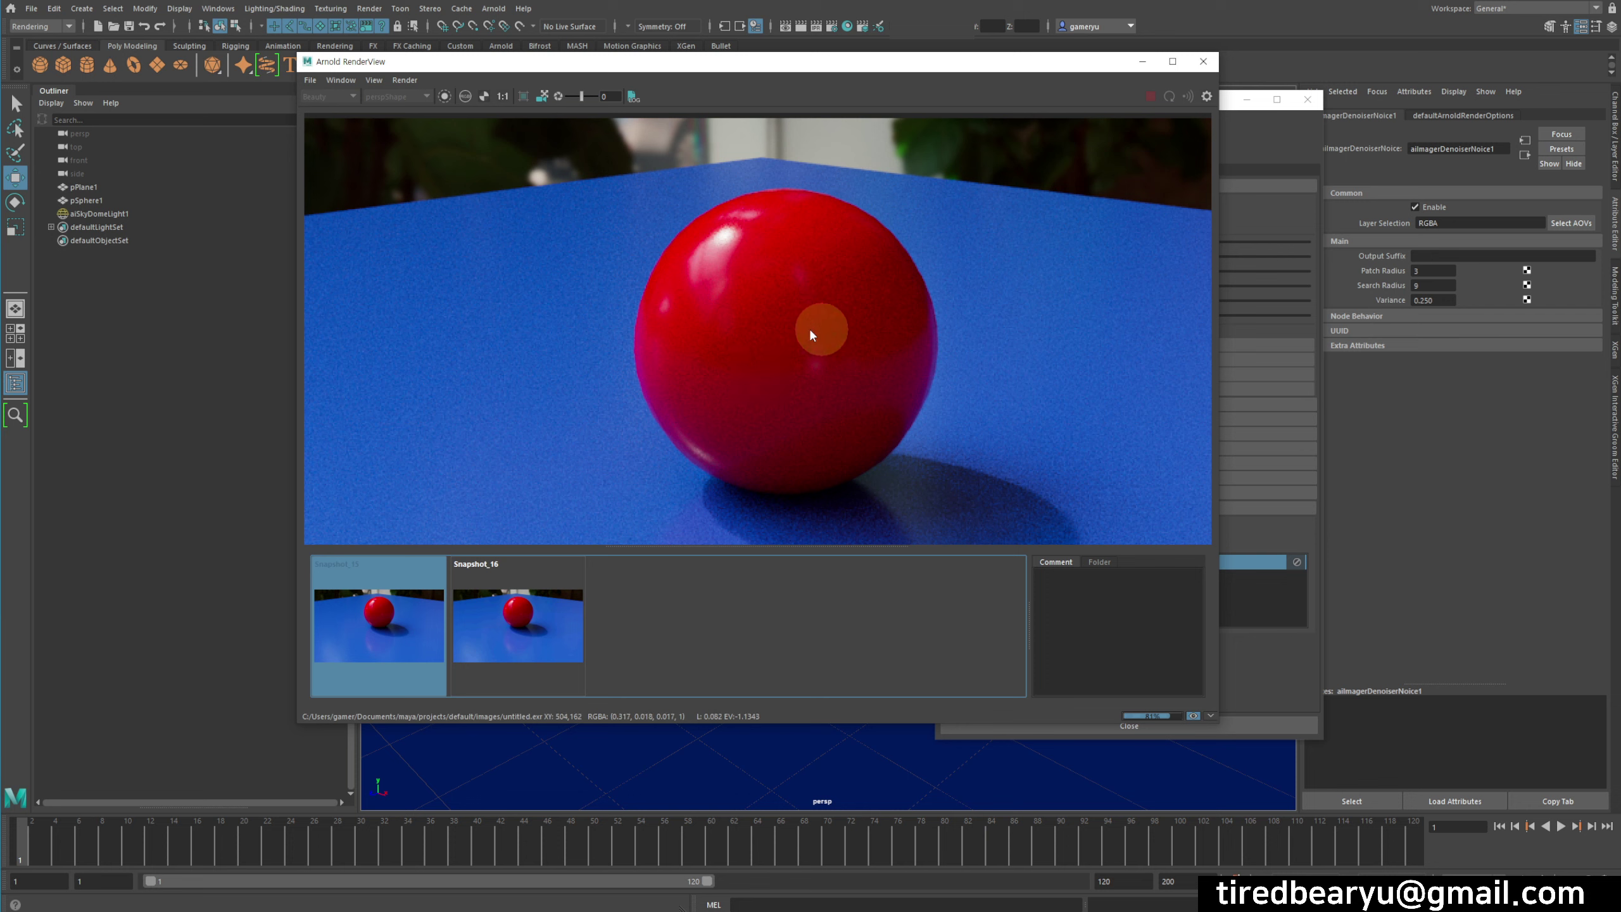
{"action": "left_click", "coordinate": [547, 635]}
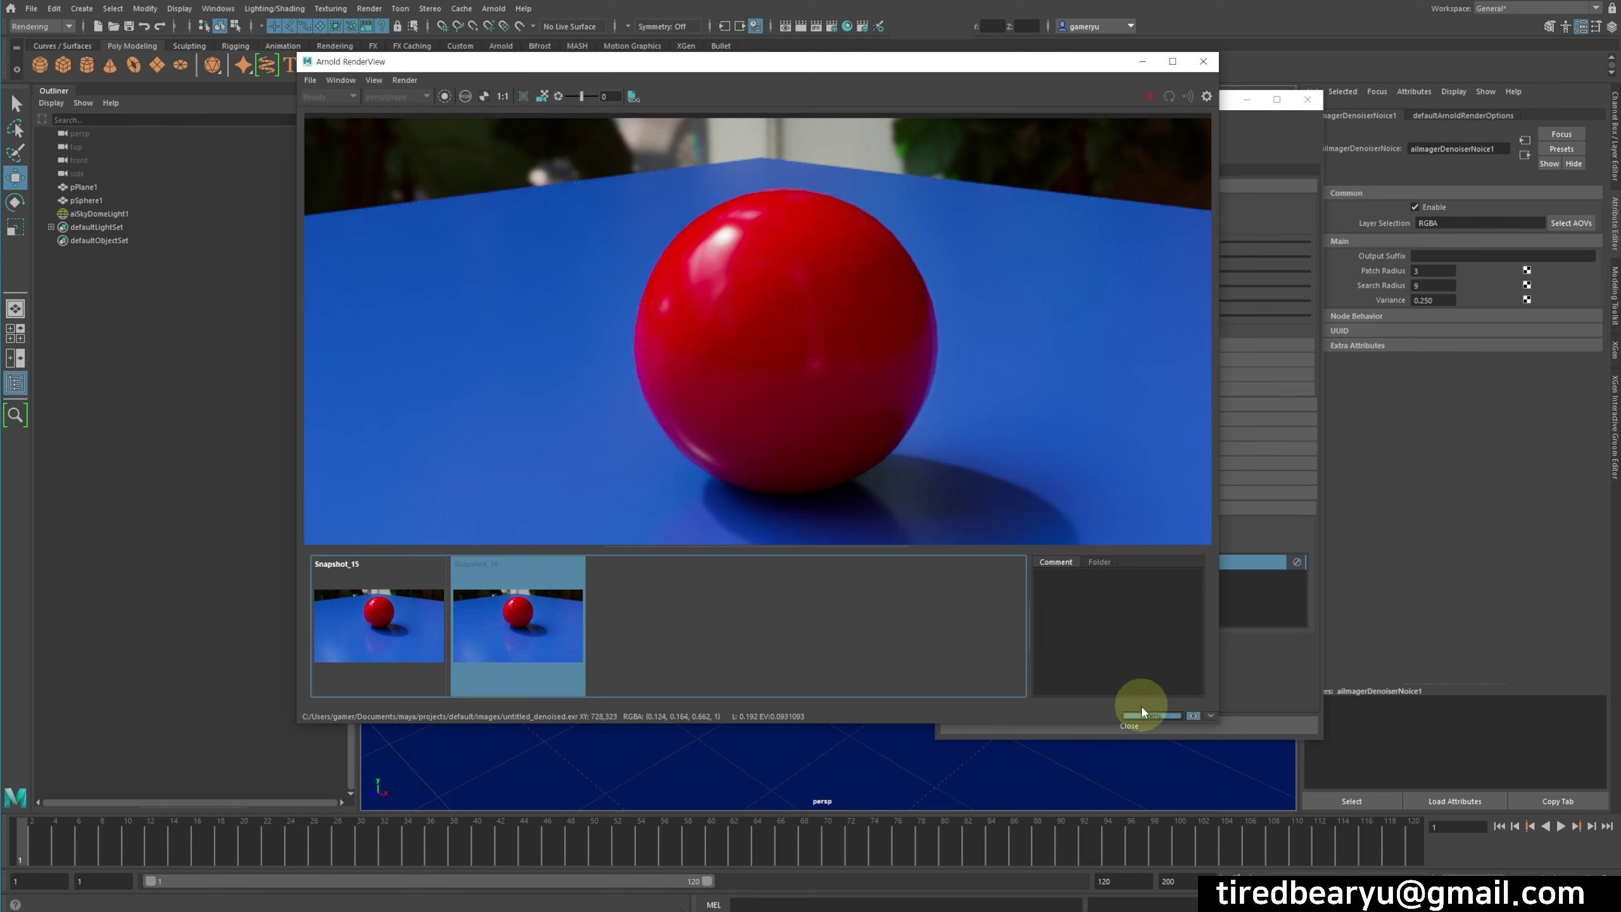
Store the imager-denoised render as a snapshot and compare it with the untitled_denoised.exr snapshot
{"action": "left_click", "coordinate": [564, 651]}
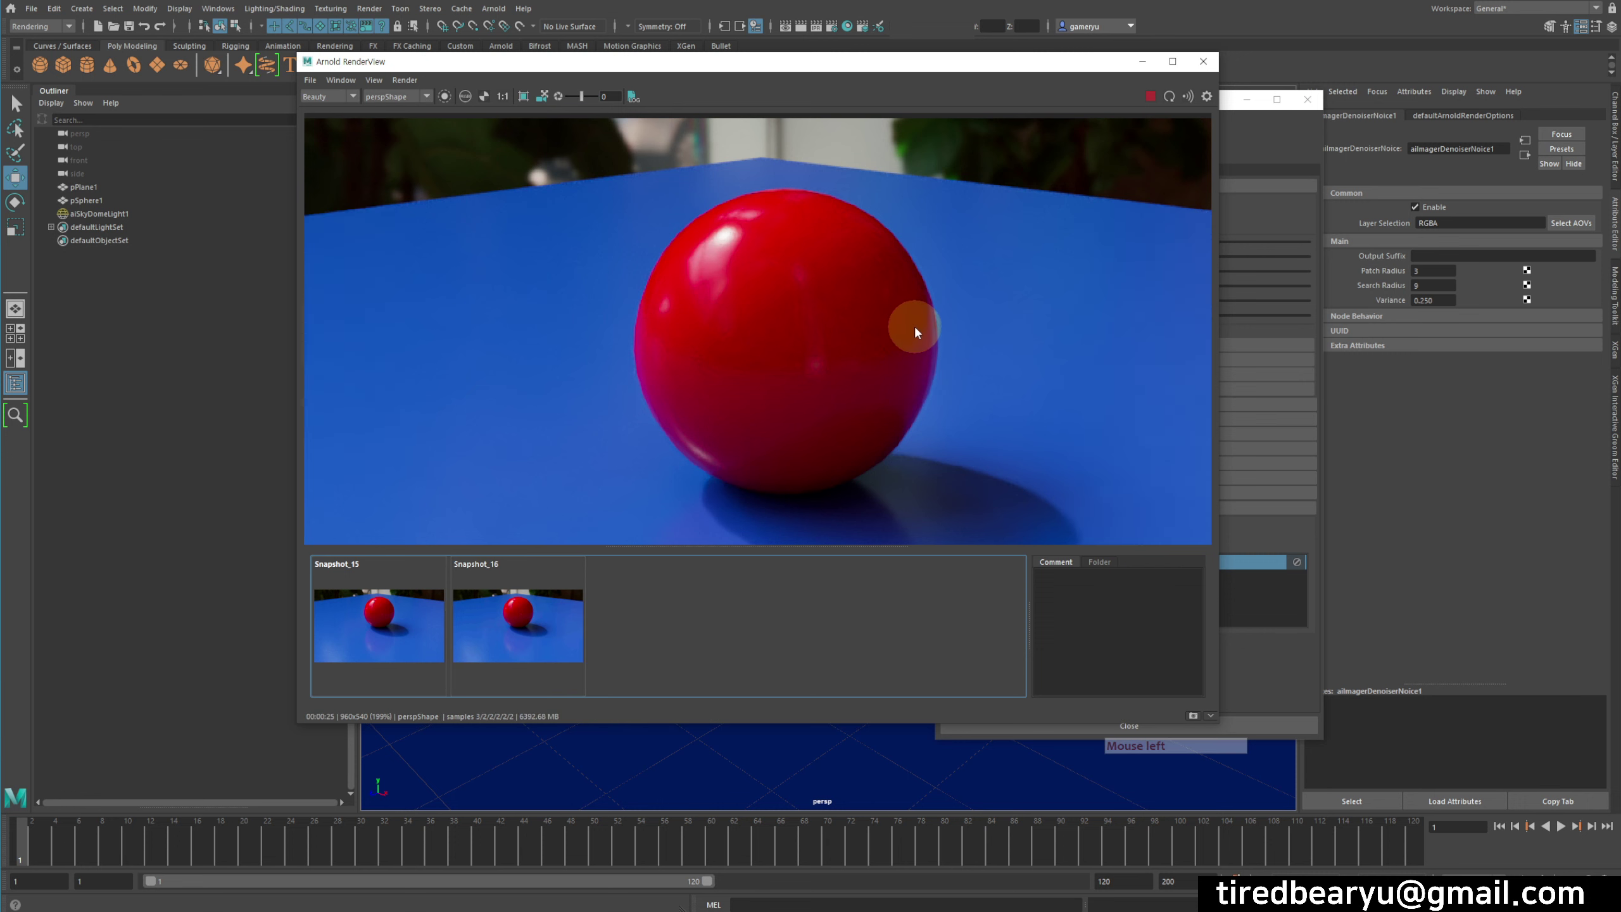
{"action": "left_click", "coordinate": [1191, 713]}
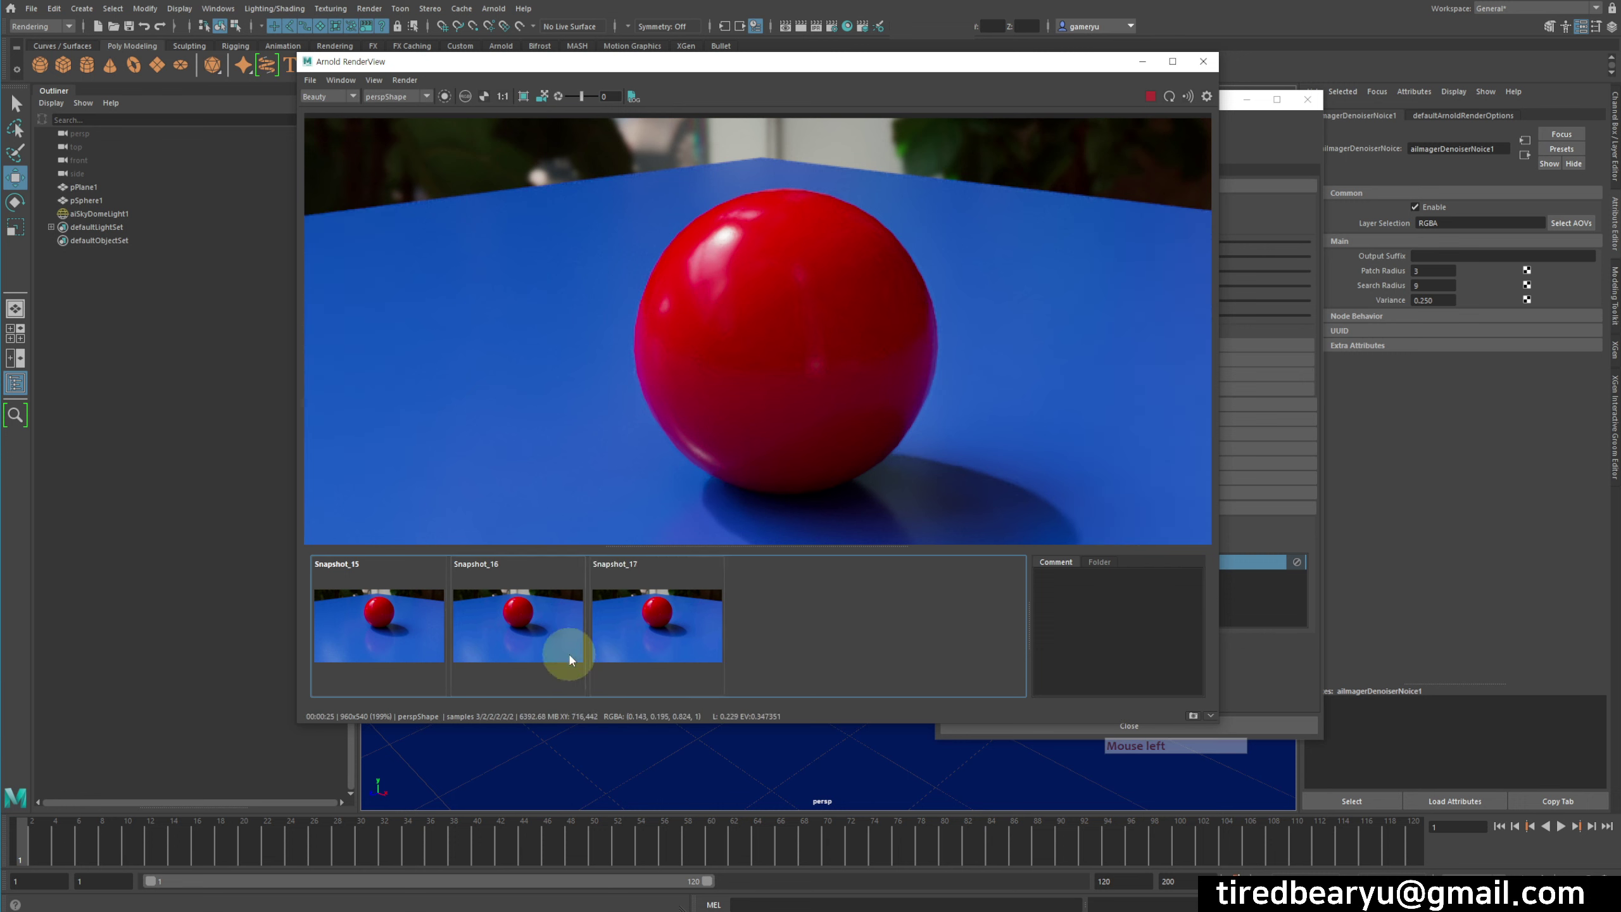
{"action": "left_click", "coordinate": [528, 619]}
{"action": "left_click", "coordinate": [627, 617]}
{"action": "left_click", "coordinate": [524, 617]}
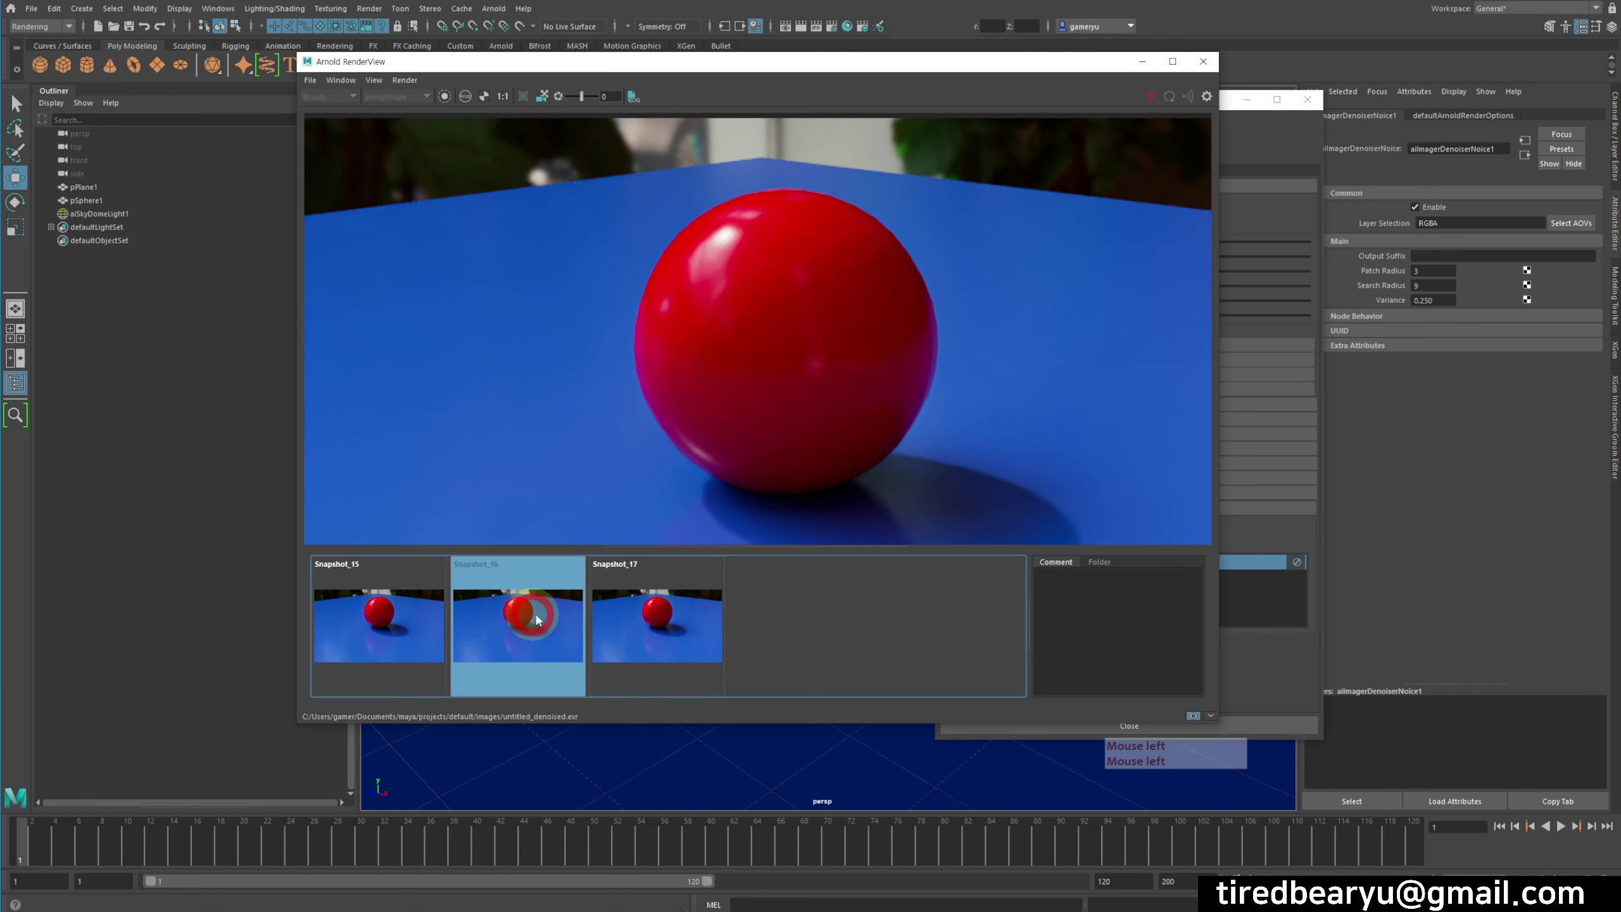
{"action": "left_click", "coordinate": [631, 623]}
{"action": "left_click", "coordinate": [566, 620]}
{"action": "left_click", "coordinate": [592, 615]}
{"action": "left_click", "coordinate": [573, 610]}
{"action": "left_click", "coordinate": [690, 607]}
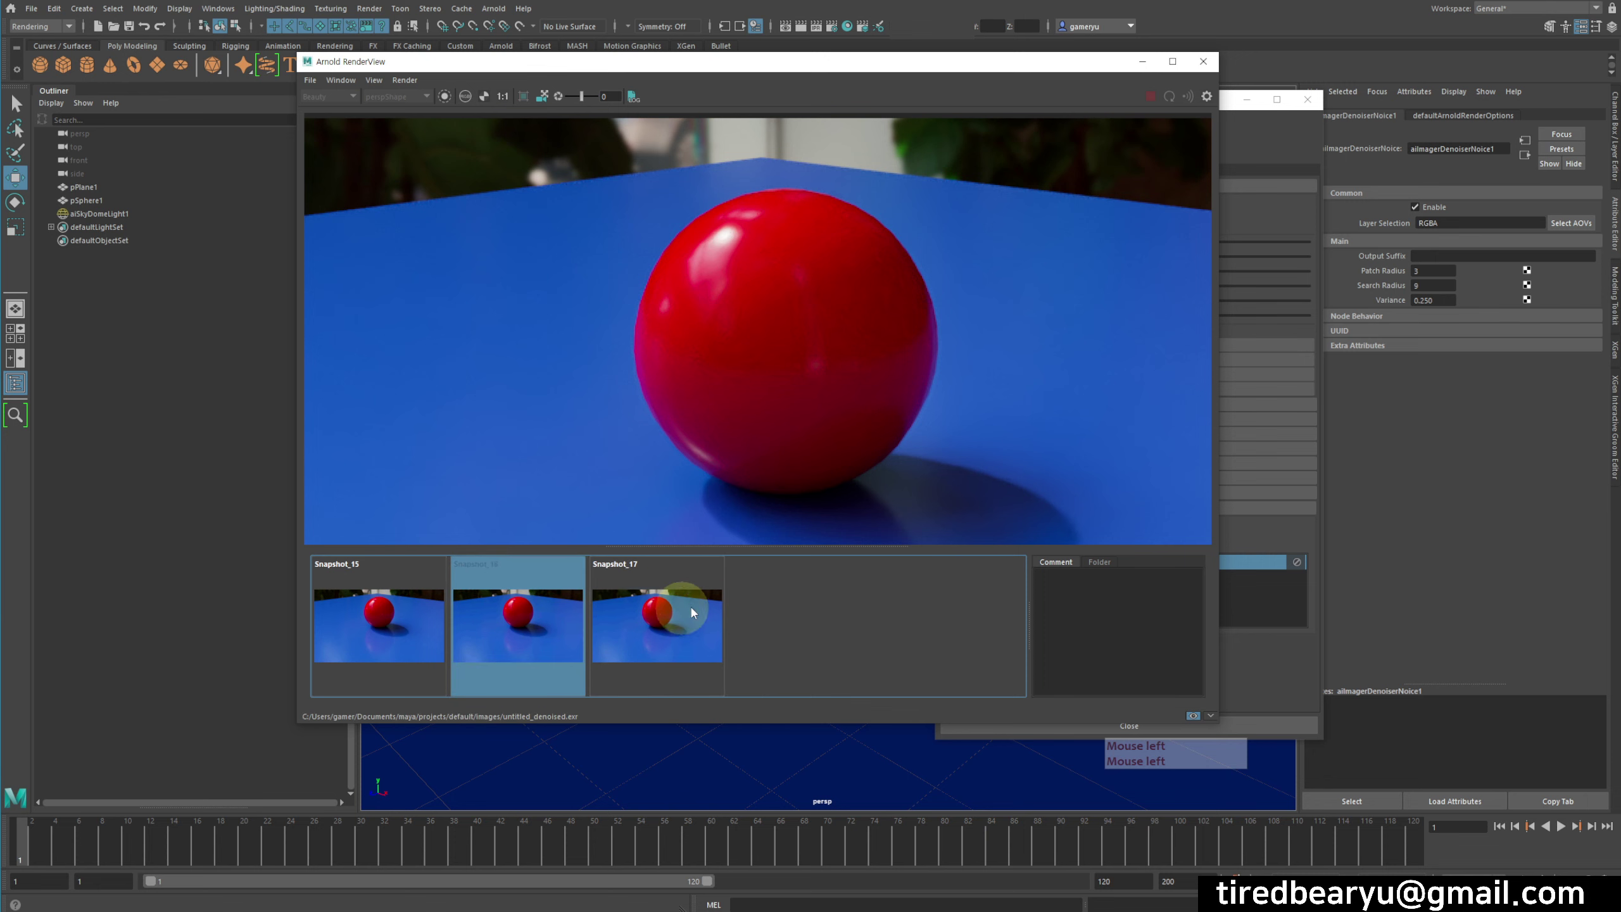
Switch between Snapshot_16 and Snapshot_17 to compare the noice-denoised image with the imager-denoised render
{"action": "left_click", "coordinate": [535, 610]}
{"action": "left_click", "coordinate": [656, 608]}
{"action": "left_click", "coordinate": [517, 608]}
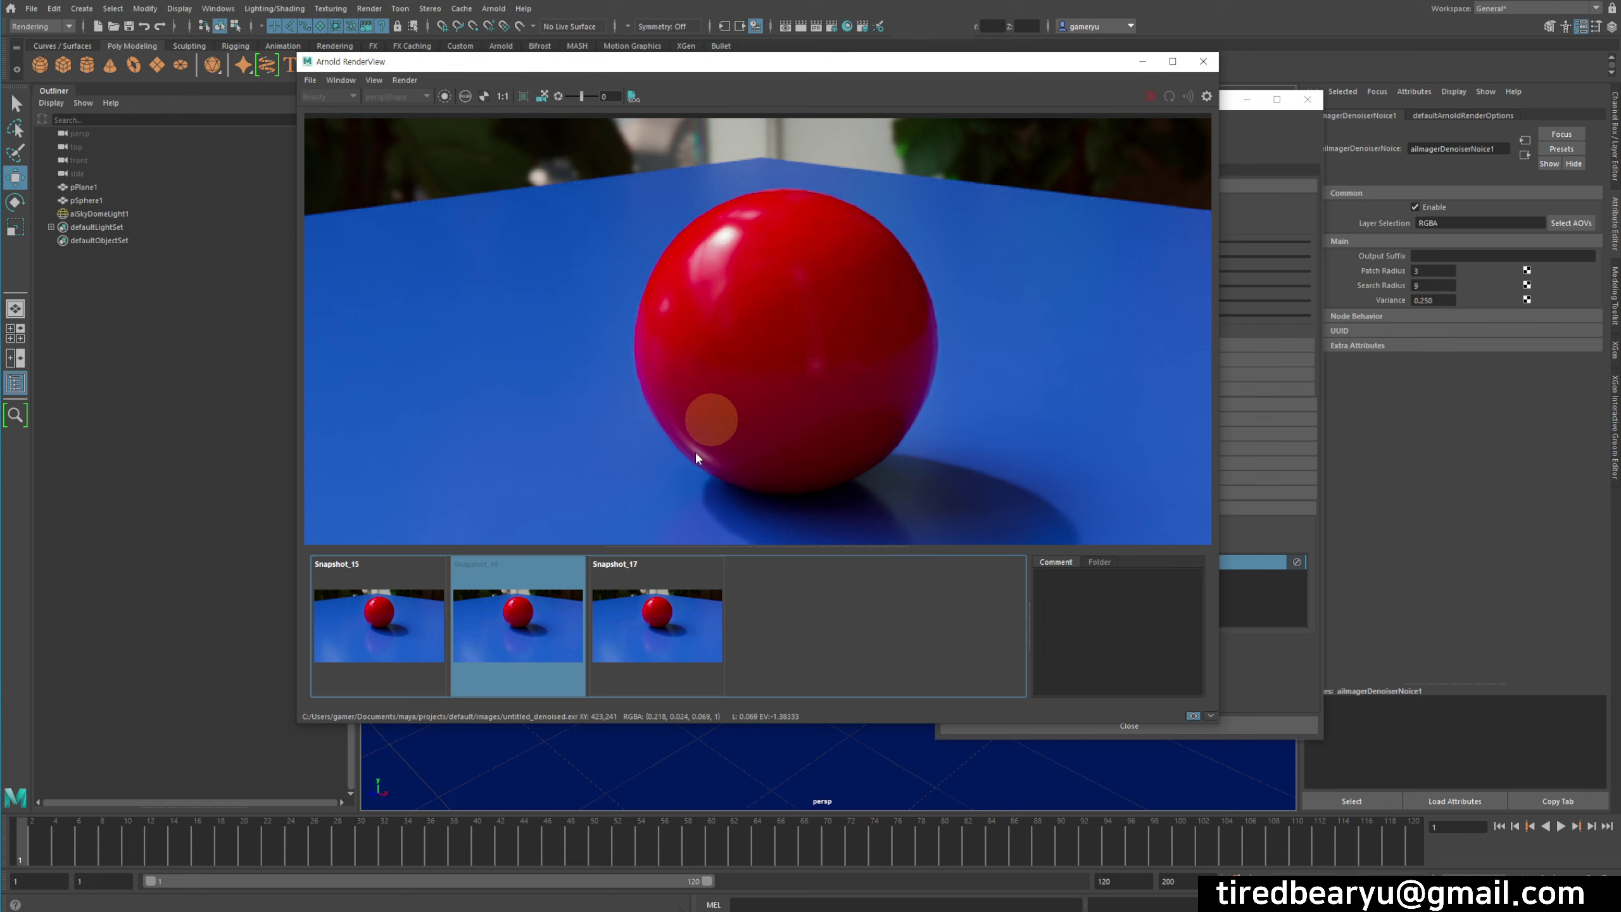
{"action": "left_click", "coordinate": [524, 616]}
{"action": "left_click", "coordinate": [633, 615]}
{"action": "left_click", "coordinate": [538, 619]}
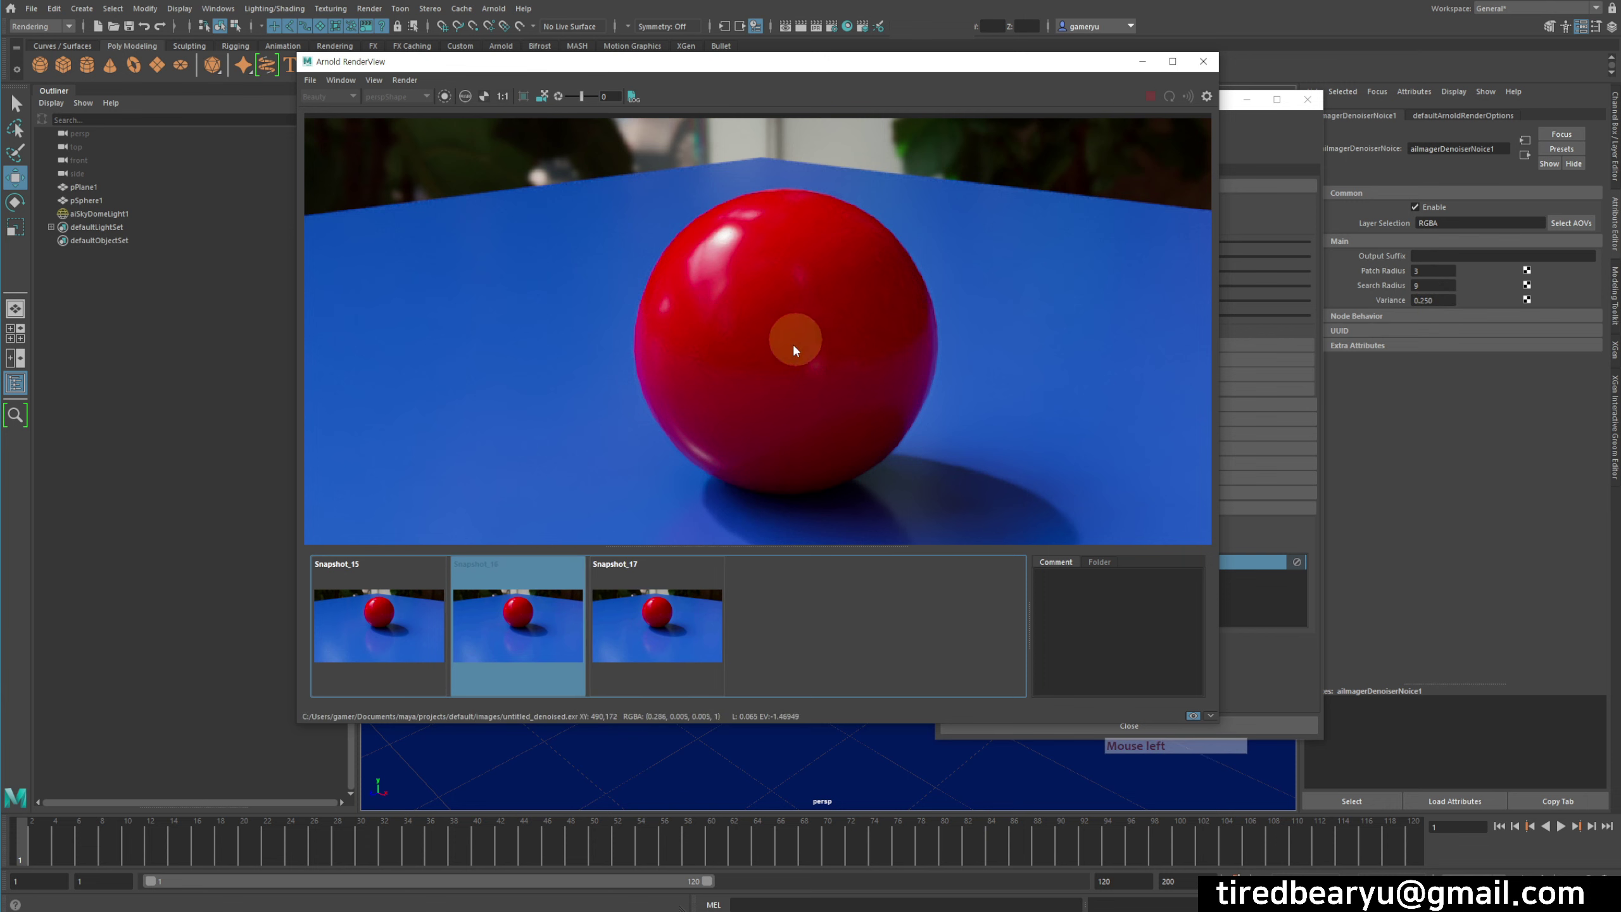
Set the Denoiser Noice imager's Variance to 0.5 and refresh the render in the Arnold RenderView
{"action": "left_click_drag", "start_coordinate": [1447, 300], "coordinate": [1383, 309]}
{"action": "type", "text": "0"}
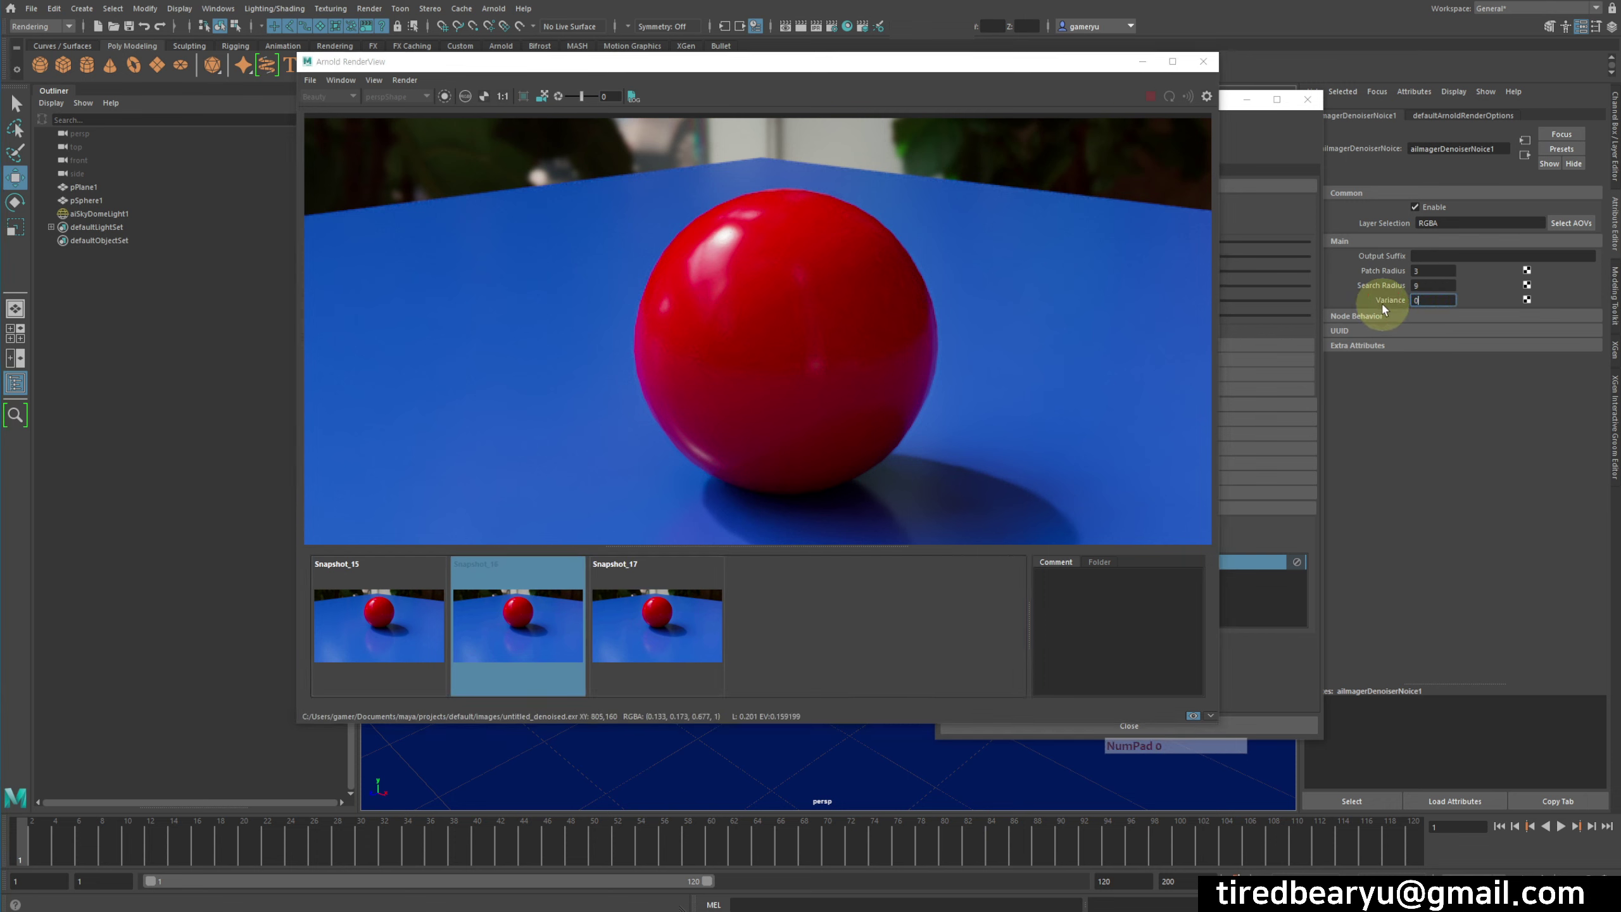
{"action": "type", "text": ".5"}
{"action": "key", "text": "Return"}
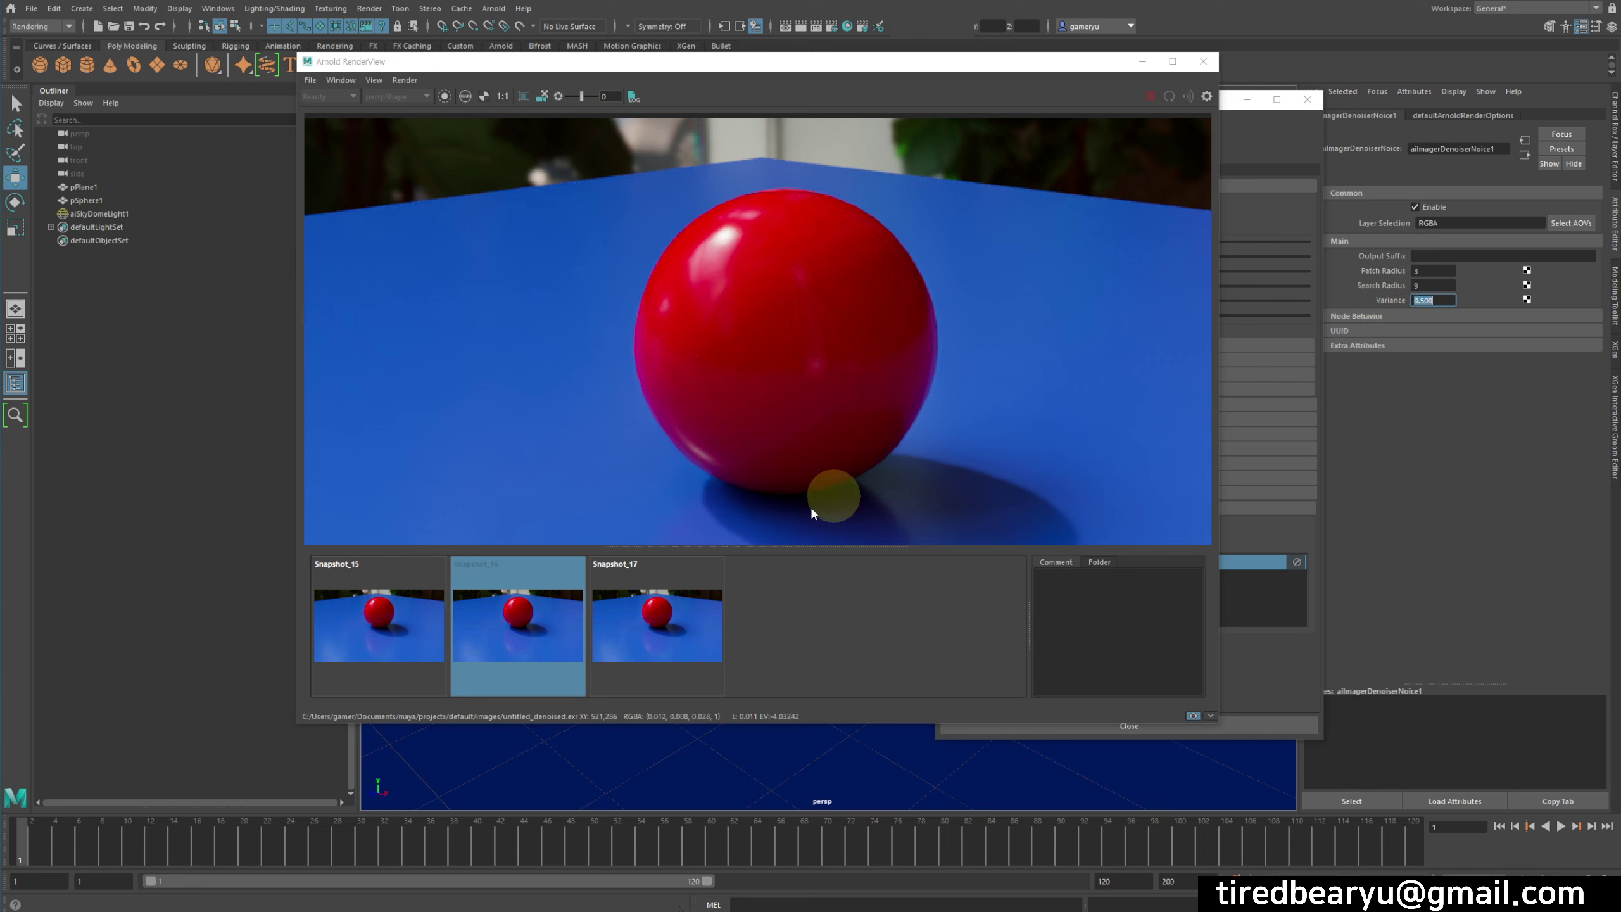
{"action": "left_click", "coordinate": [684, 604]}
{"action": "left_click", "coordinate": [685, 604]}
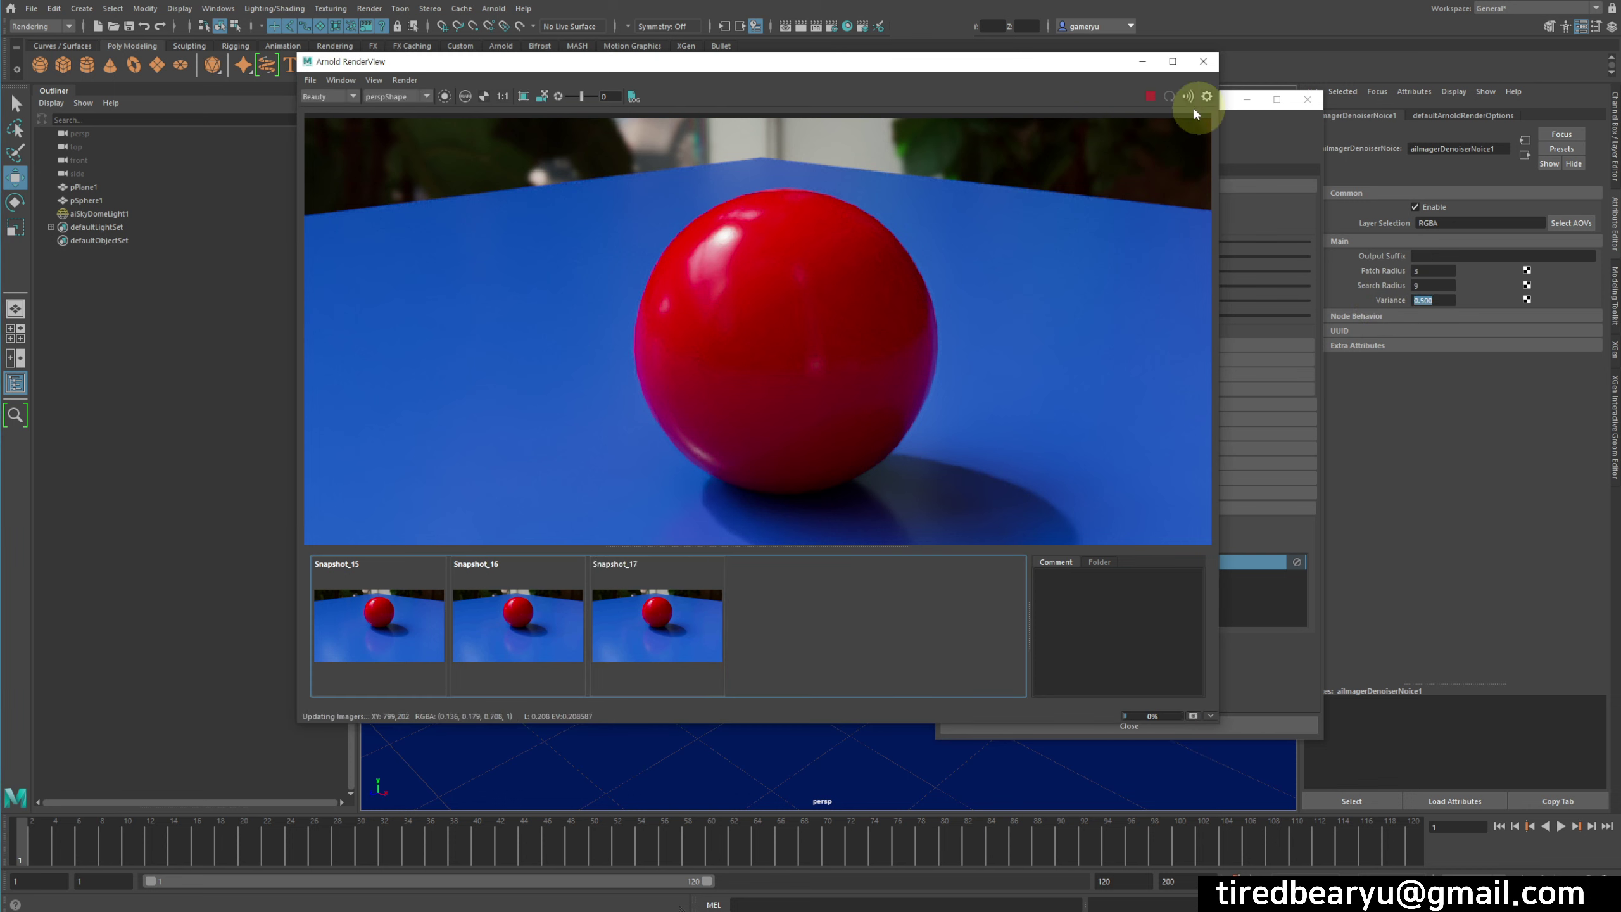
{"action": "left_click", "coordinate": [1168, 96]}
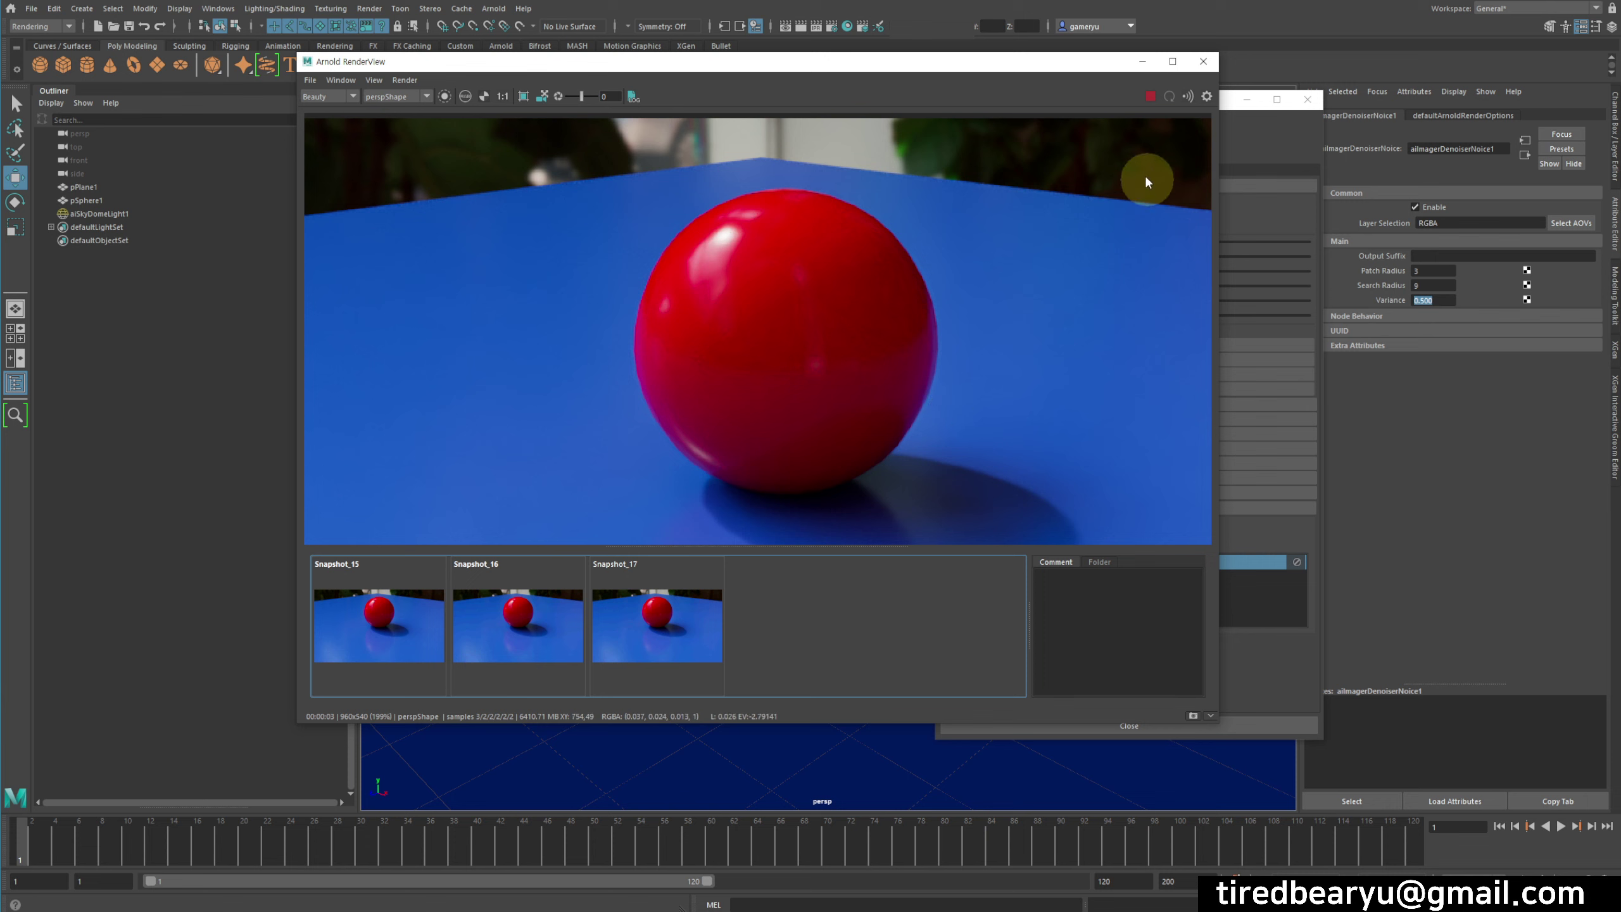
Compare the refreshed render against Snapshot_16 and Snapshot_17 for differences in remaining noise
{"action": "left_click", "coordinate": [669, 586]}
{"action": "left_click", "coordinate": [520, 612]}
{"action": "left_click", "coordinate": [678, 613]}
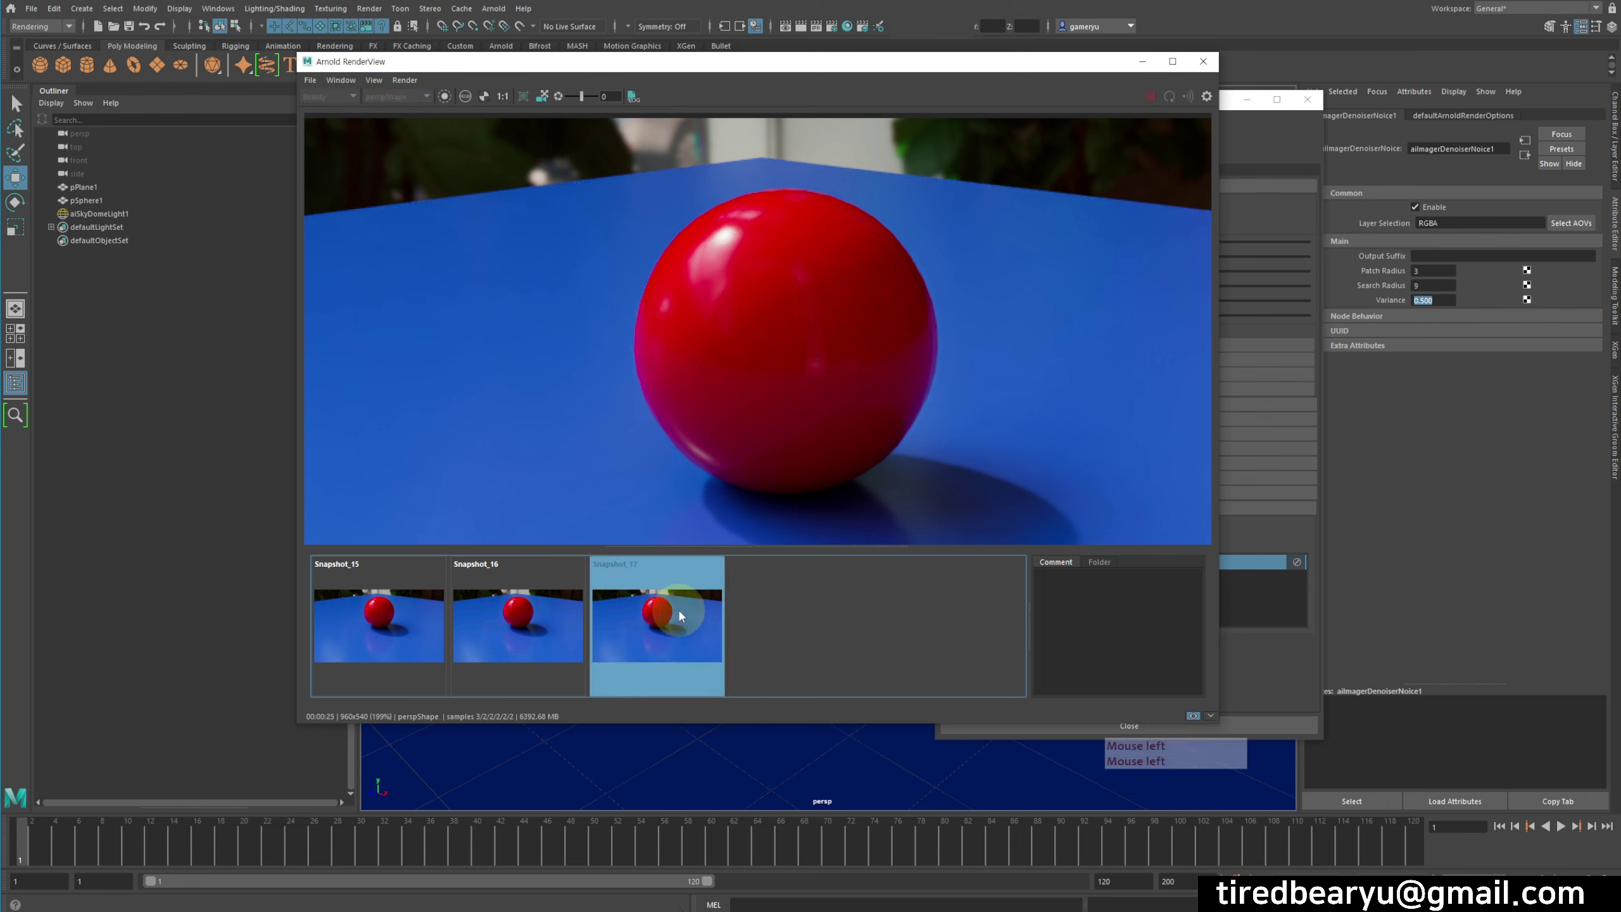
{"action": "left_click", "coordinate": [562, 616]}
{"action": "left_click", "coordinate": [538, 629]}
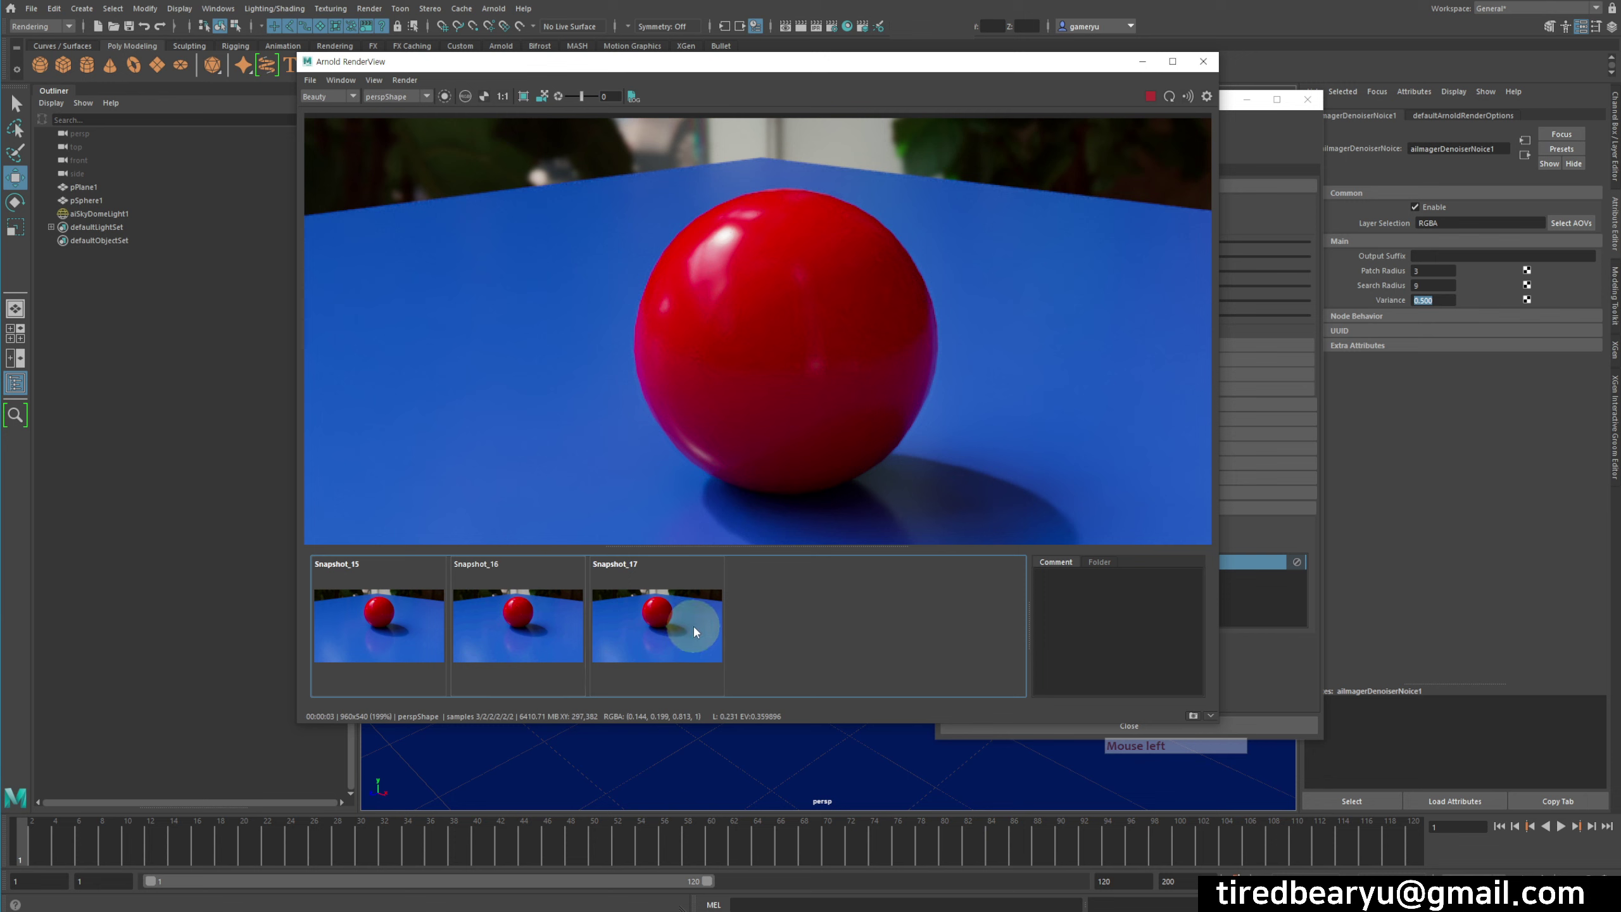
{"action": "left_click", "coordinate": [692, 623]}
{"action": "left_click", "coordinate": [681, 624]}
{"action": "left_click", "coordinate": [556, 632]}
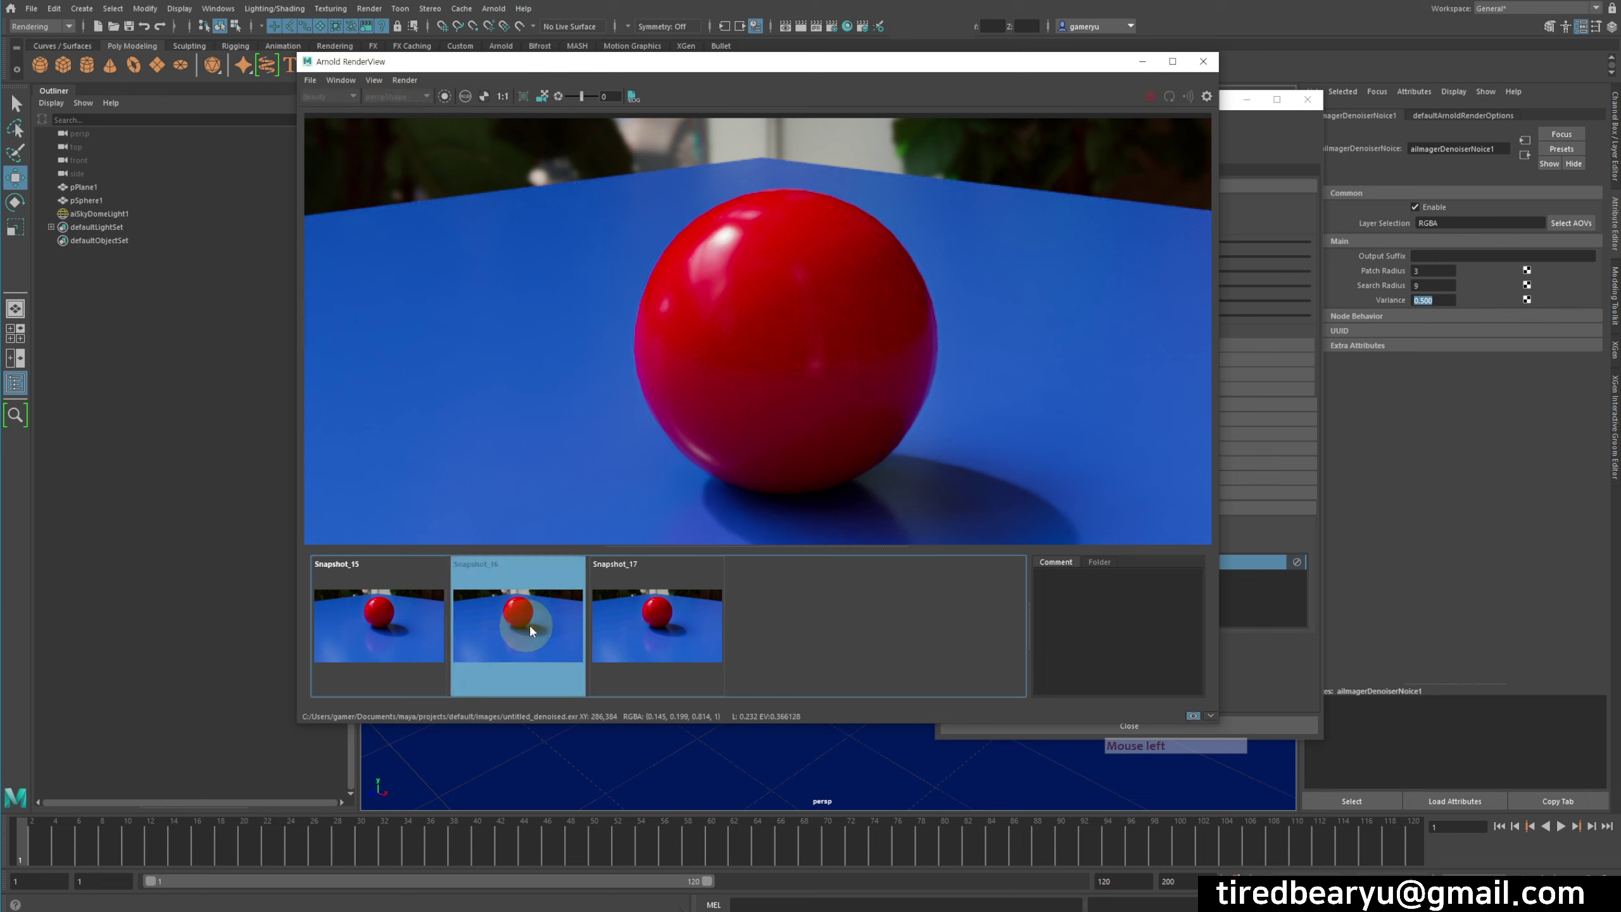
{"action": "left_click", "coordinate": [606, 622]}
Return to the live render, store it as a new snapshot and display that snapshot
{"action": "left_click", "coordinate": [1193, 715]}
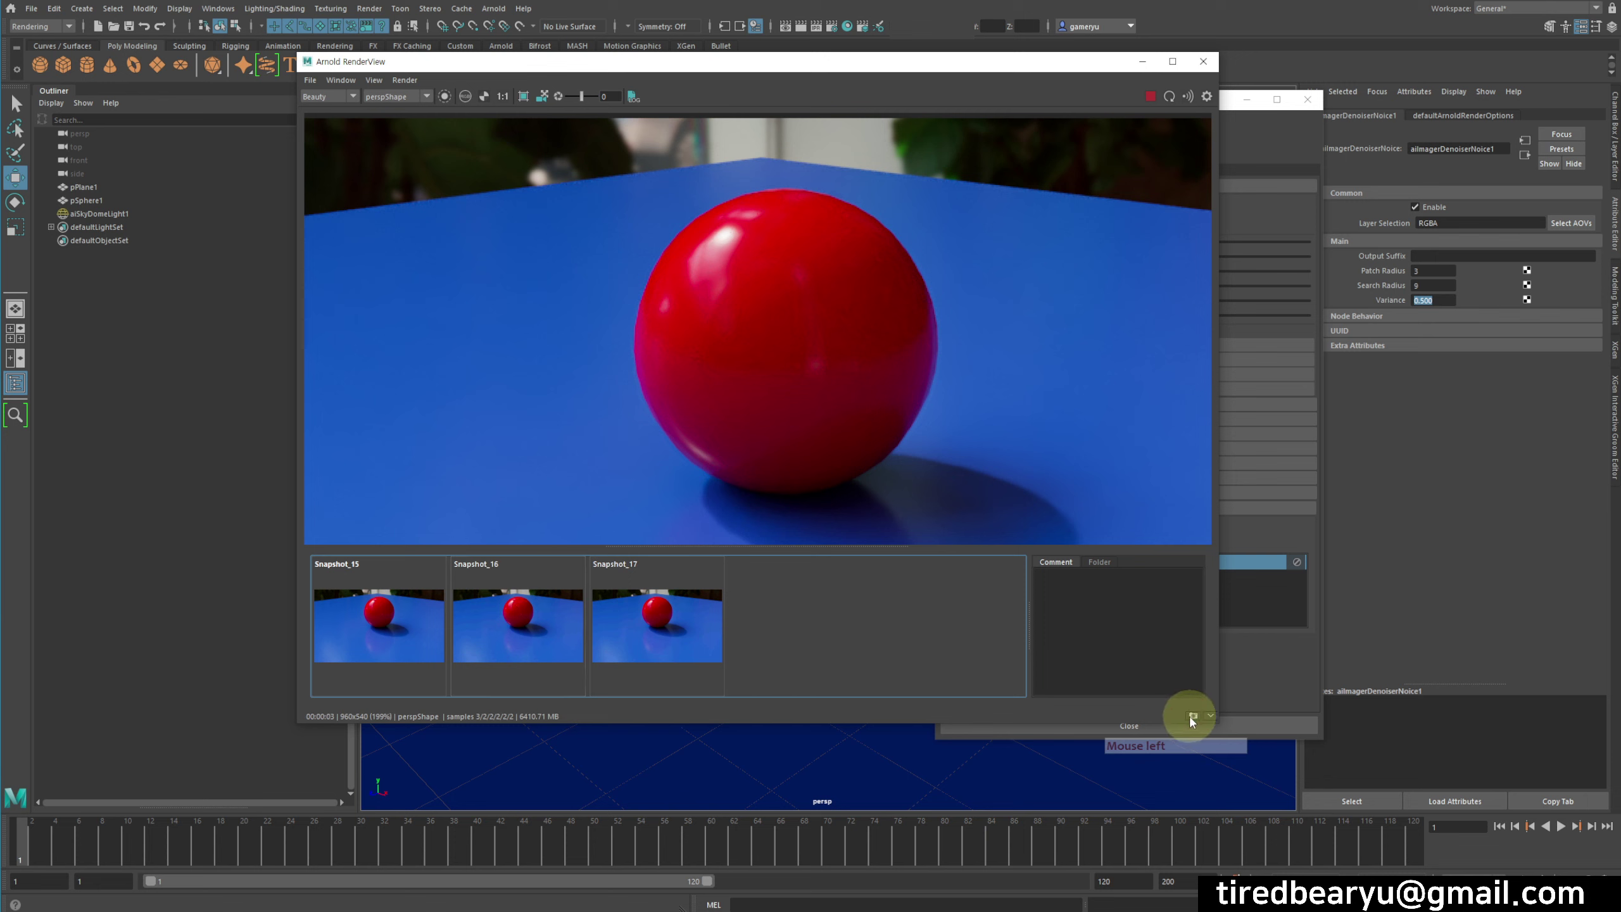
{"action": "left_click", "coordinate": [1193, 715]}
{"action": "left_click", "coordinate": [772, 629]}
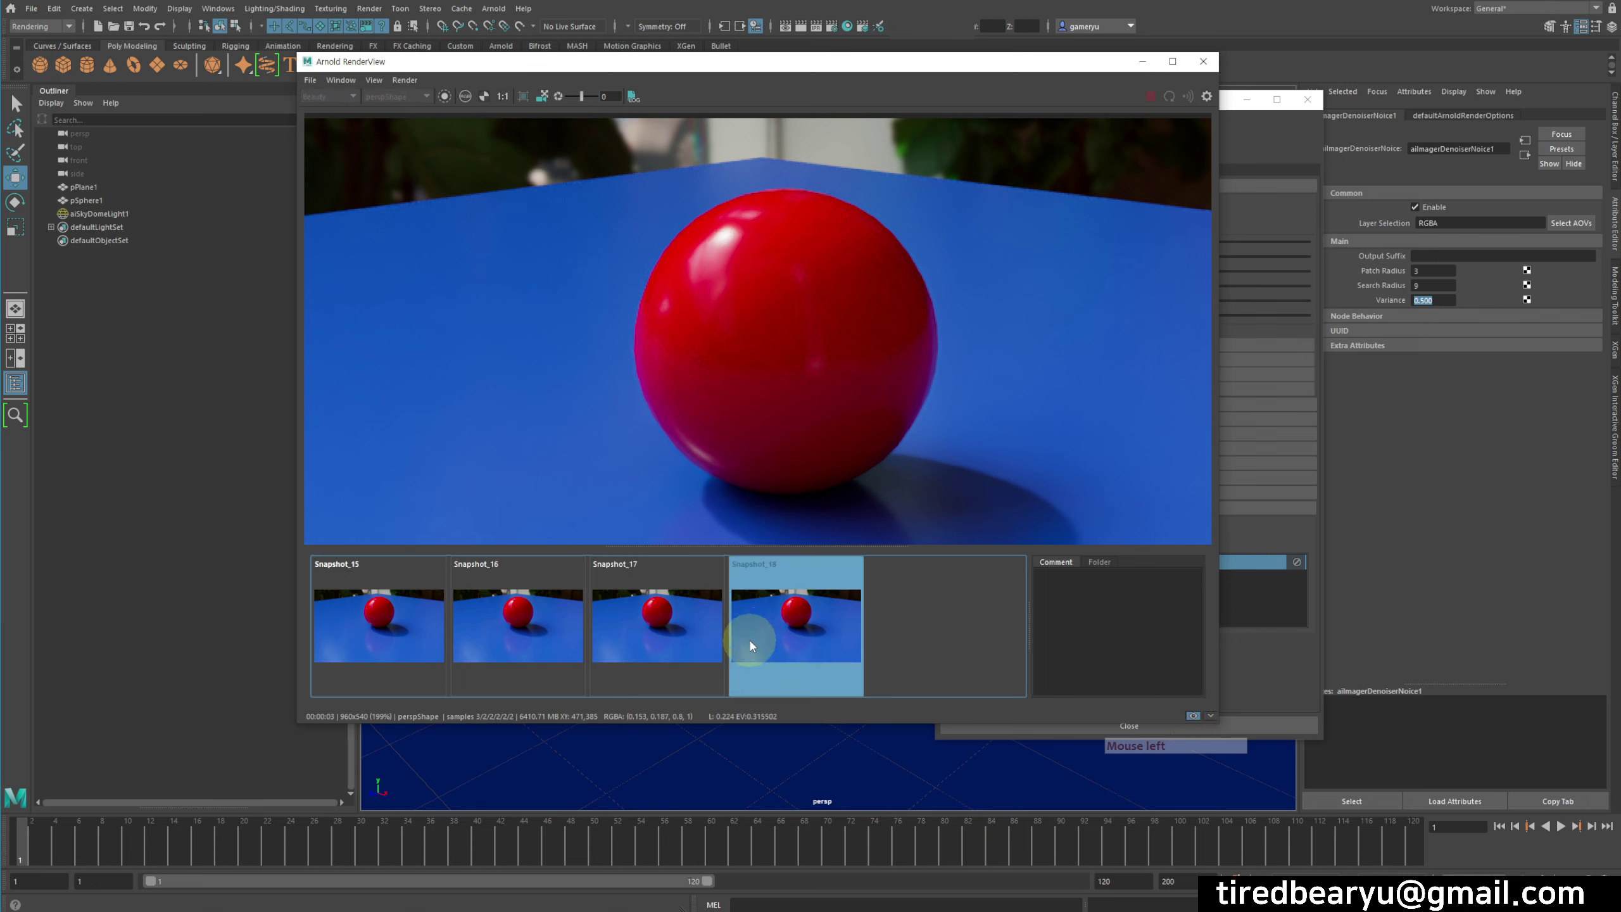
Compare the 0.5-variance Snapshot_18 with Snapshot_16 and Snapshot_17
{"action": "left_click", "coordinate": [667, 641]}
{"action": "left_click", "coordinate": [452, 636]}
{"action": "left_click", "coordinate": [810, 622]}
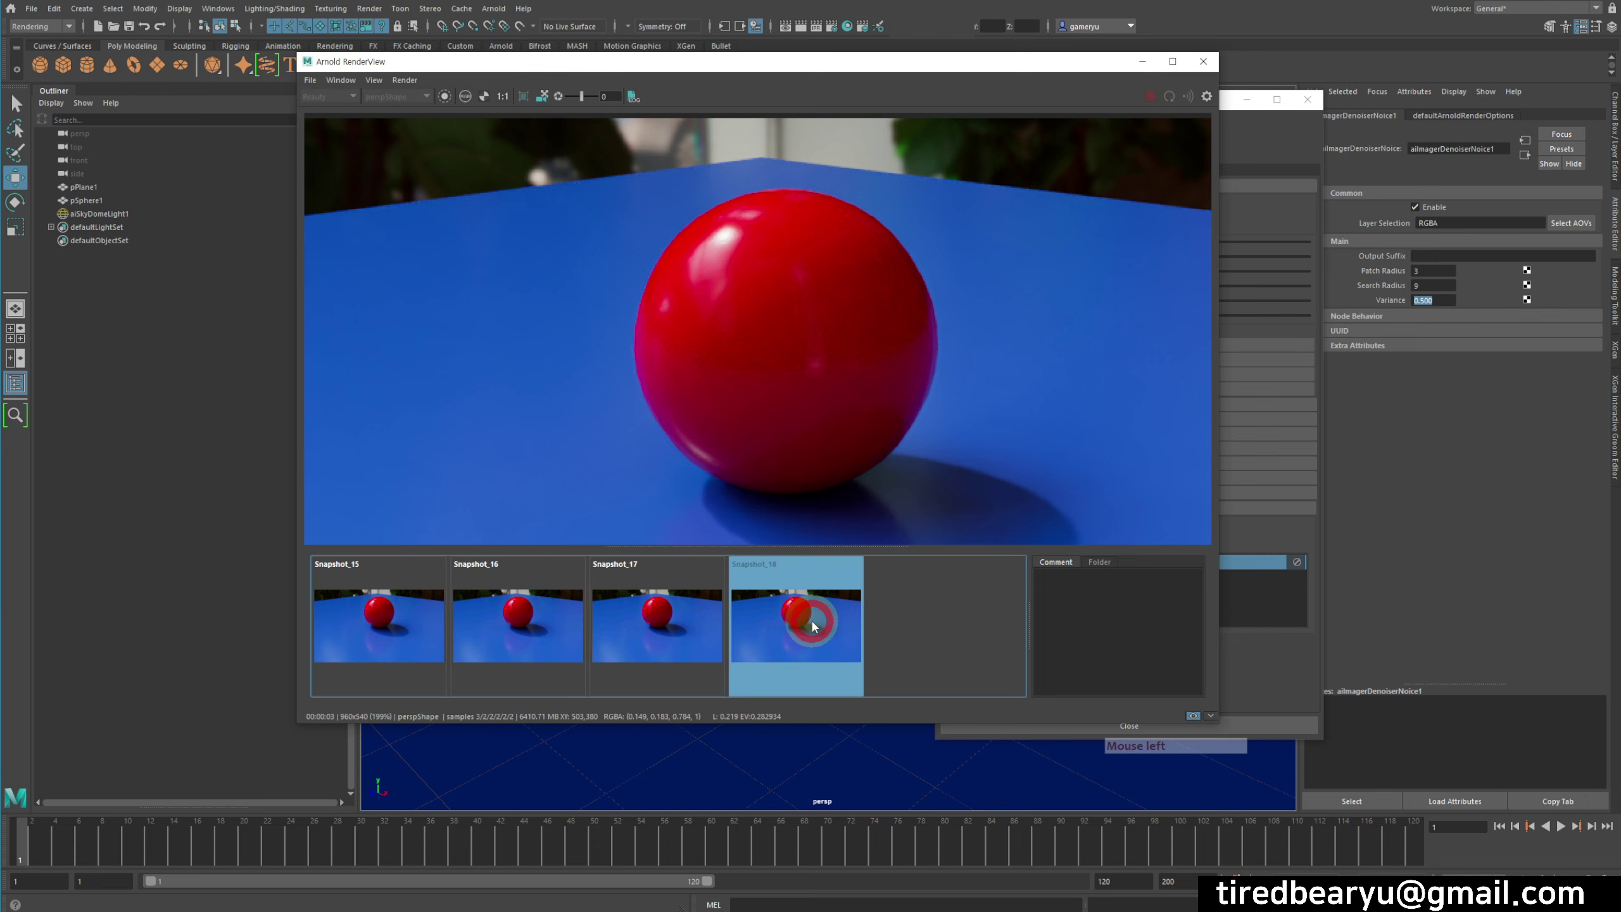
{"action": "left_click", "coordinate": [541, 651]}
{"action": "left_click", "coordinate": [750, 629]}
{"action": "left_click", "coordinate": [562, 632]}
{"action": "left_click", "coordinate": [752, 632]}
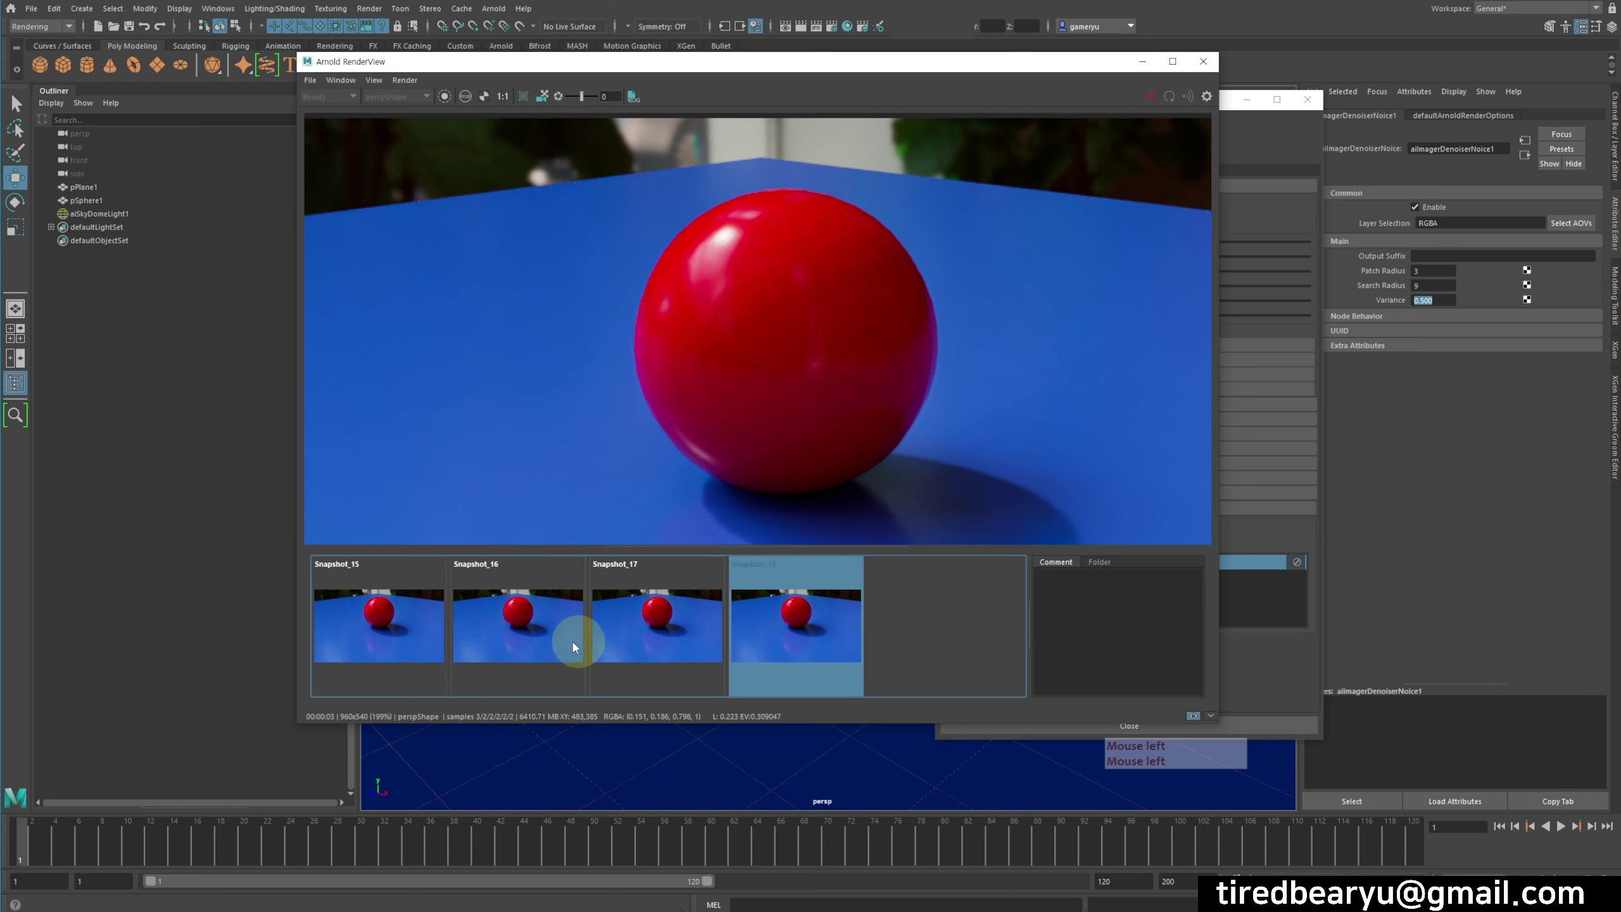
{"action": "left_click", "coordinate": [577, 640]}
{"action": "left_click", "coordinate": [821, 611]}
{"action": "left_click", "coordinate": [684, 618]}
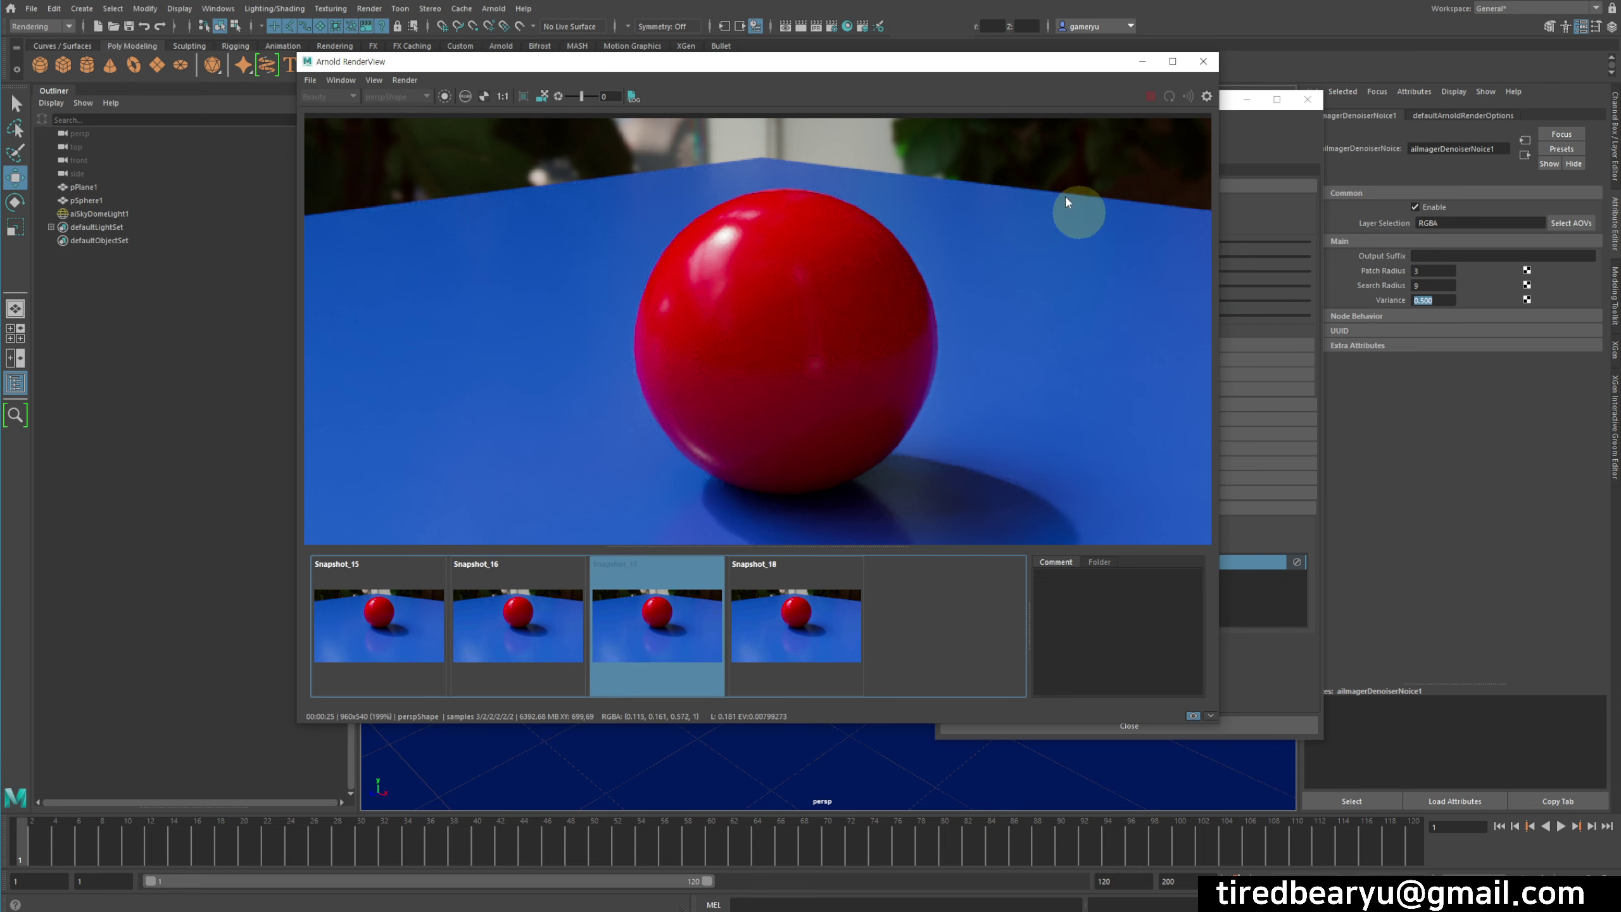
Move the Arnold RenderView clear of Render Settings and add a Denoiser Optix imager to the Arnold renderer's Imagers list
{"action": "left_click_drag", "start_coordinate": [1007, 70], "coordinate": [775, 92]}
{"action": "left_click", "coordinate": [1044, 586]}
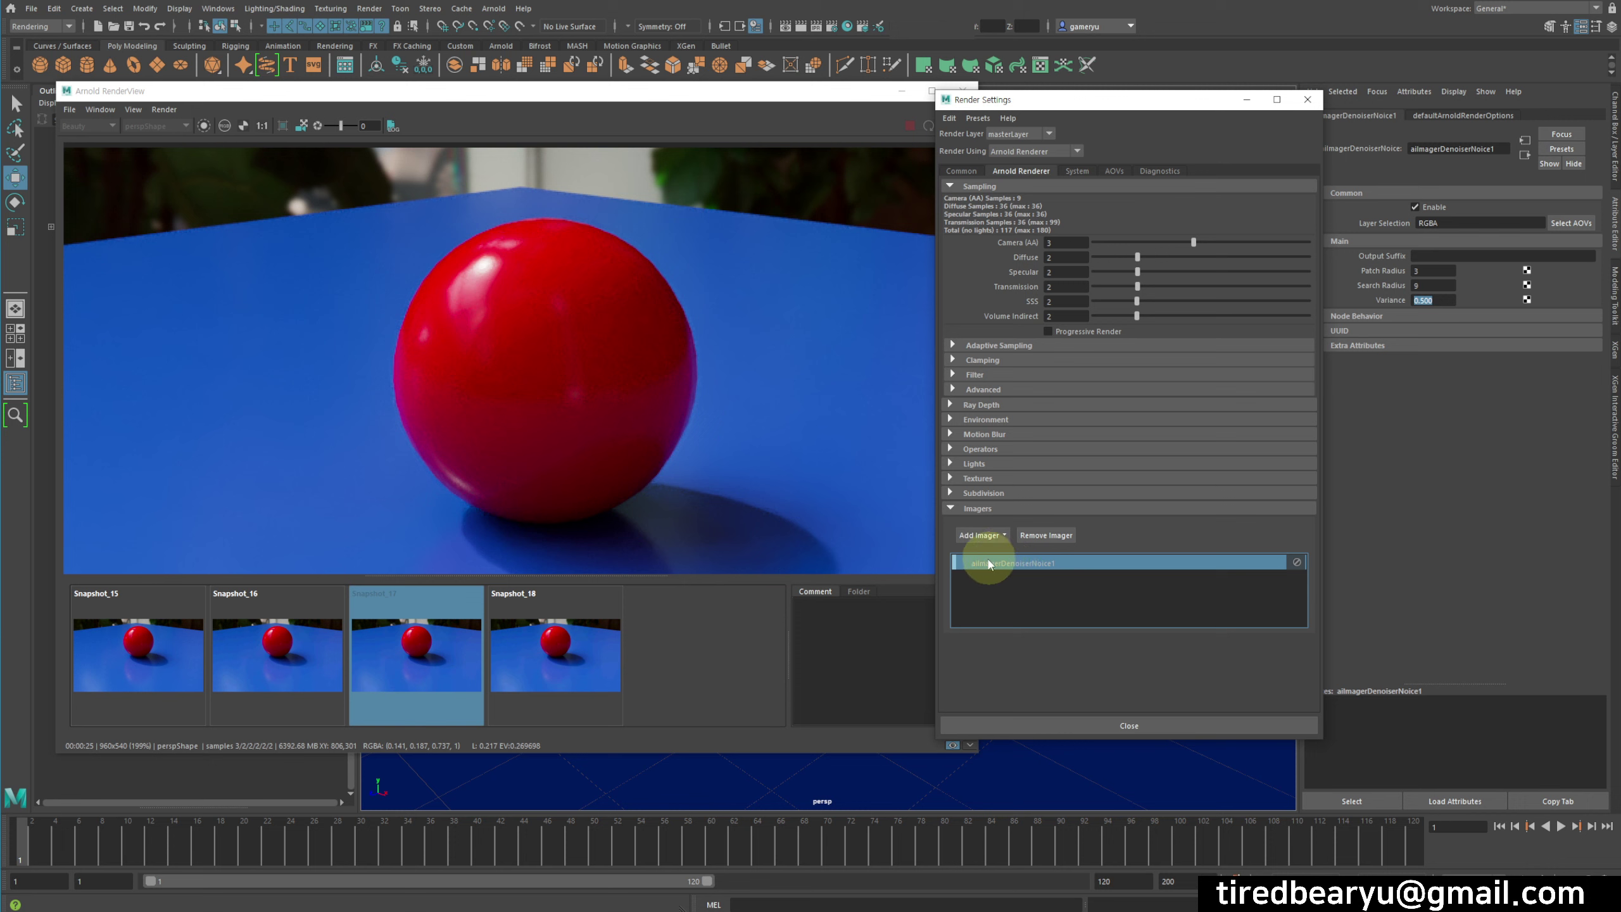
{"action": "left_click", "coordinate": [982, 535]}
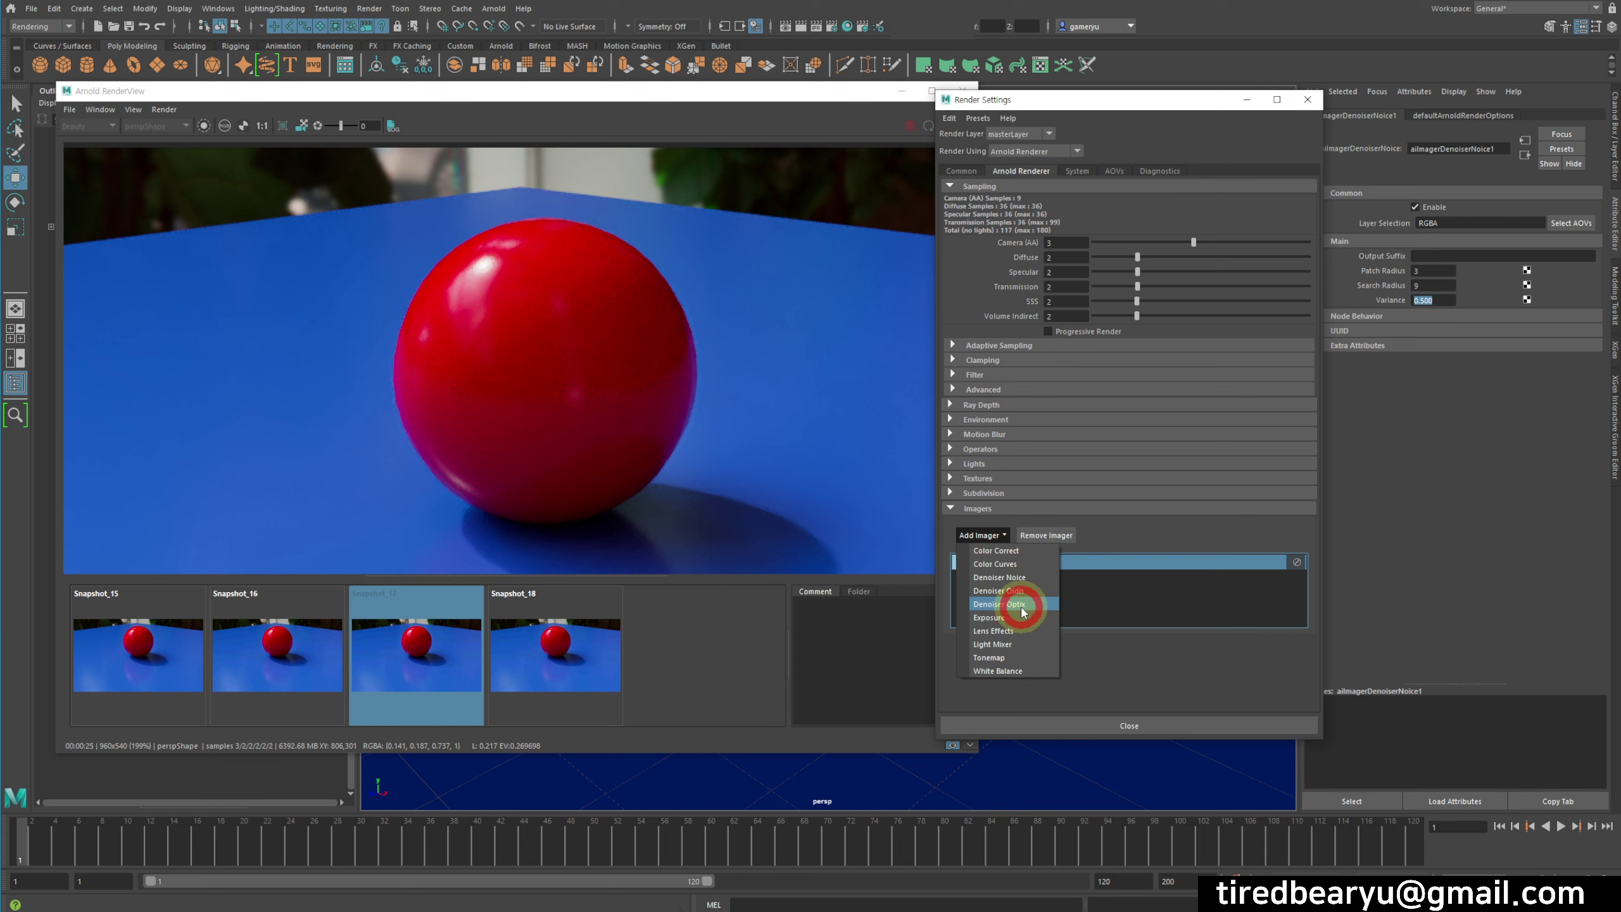
{"action": "left_click", "coordinate": [1159, 604]}
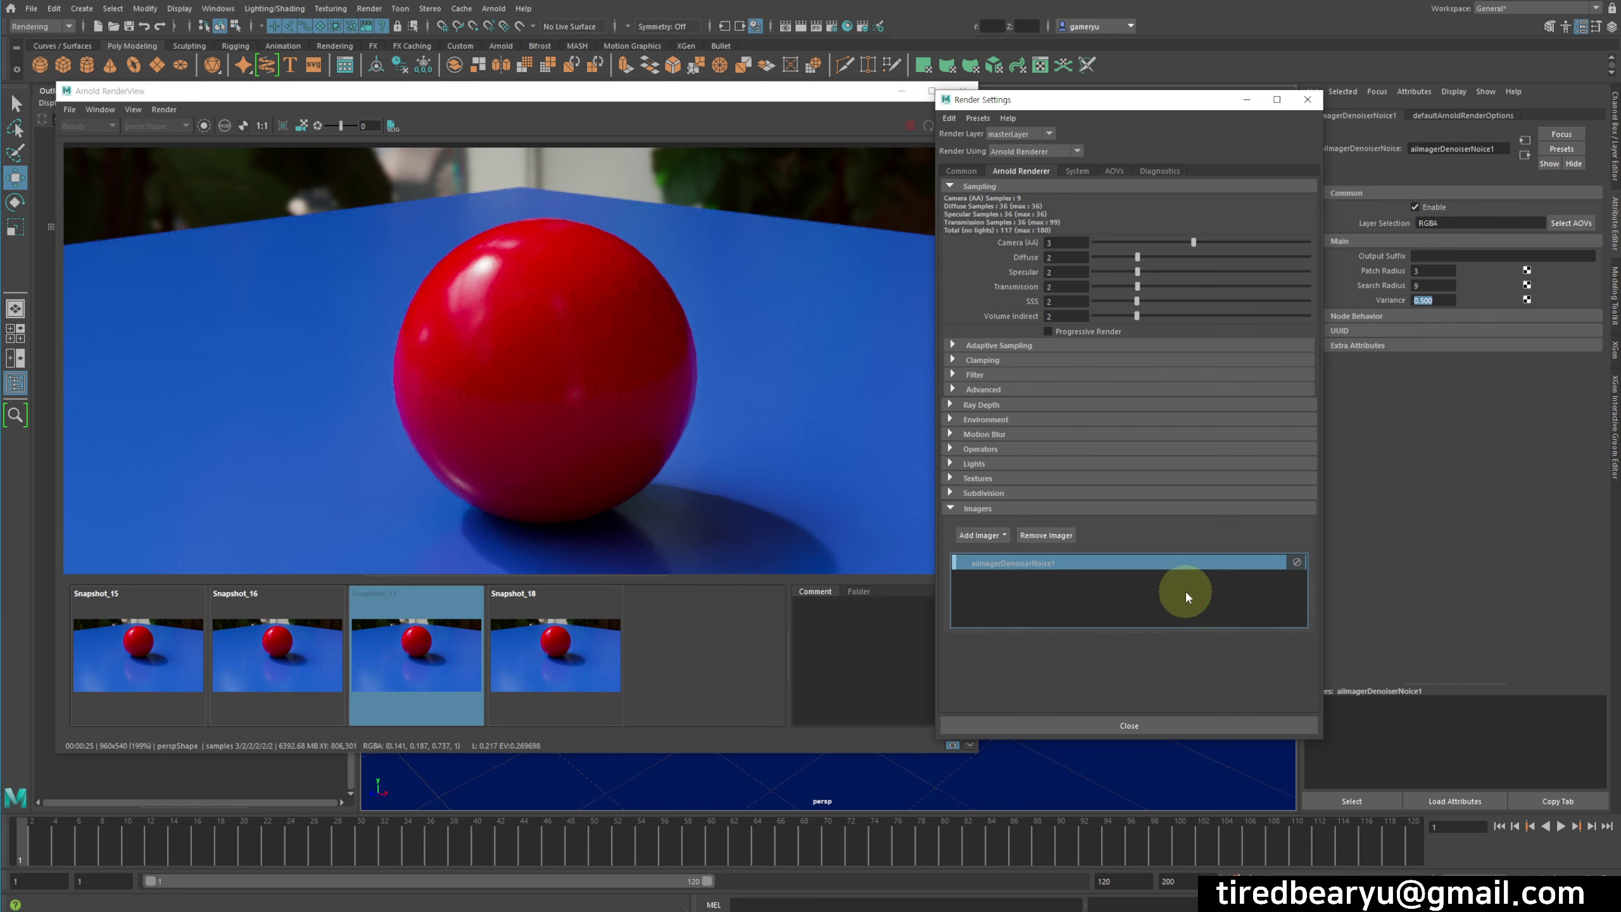
{"action": "left_click", "coordinate": [1114, 171]}
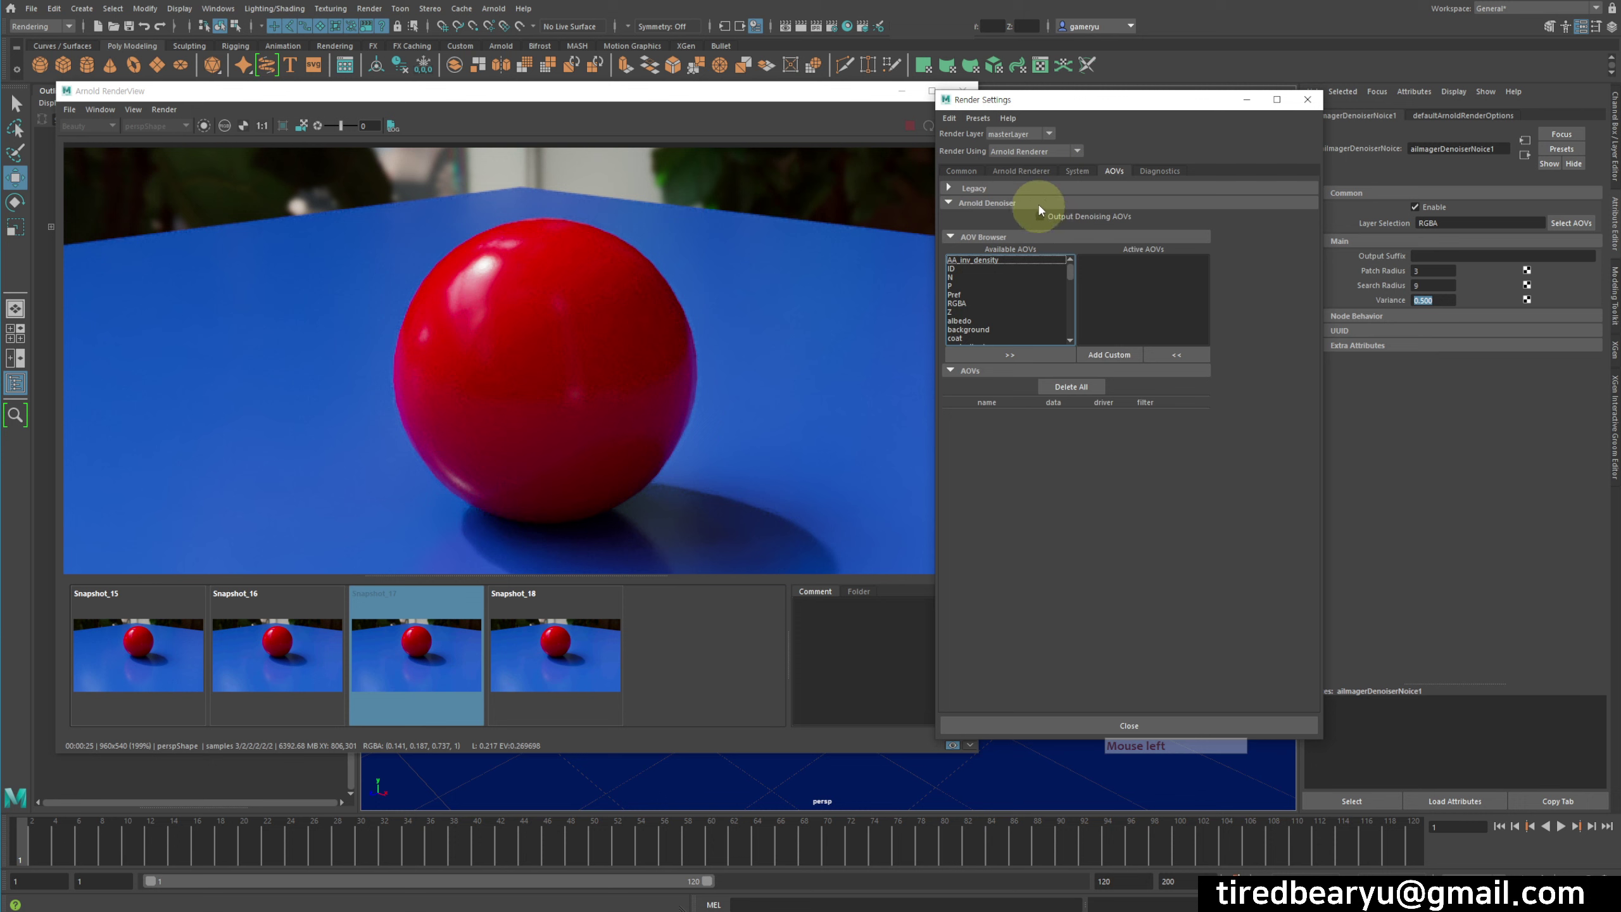
{"action": "left_click", "coordinate": [1021, 171]}
{"action": "left_click", "coordinate": [982, 535]}
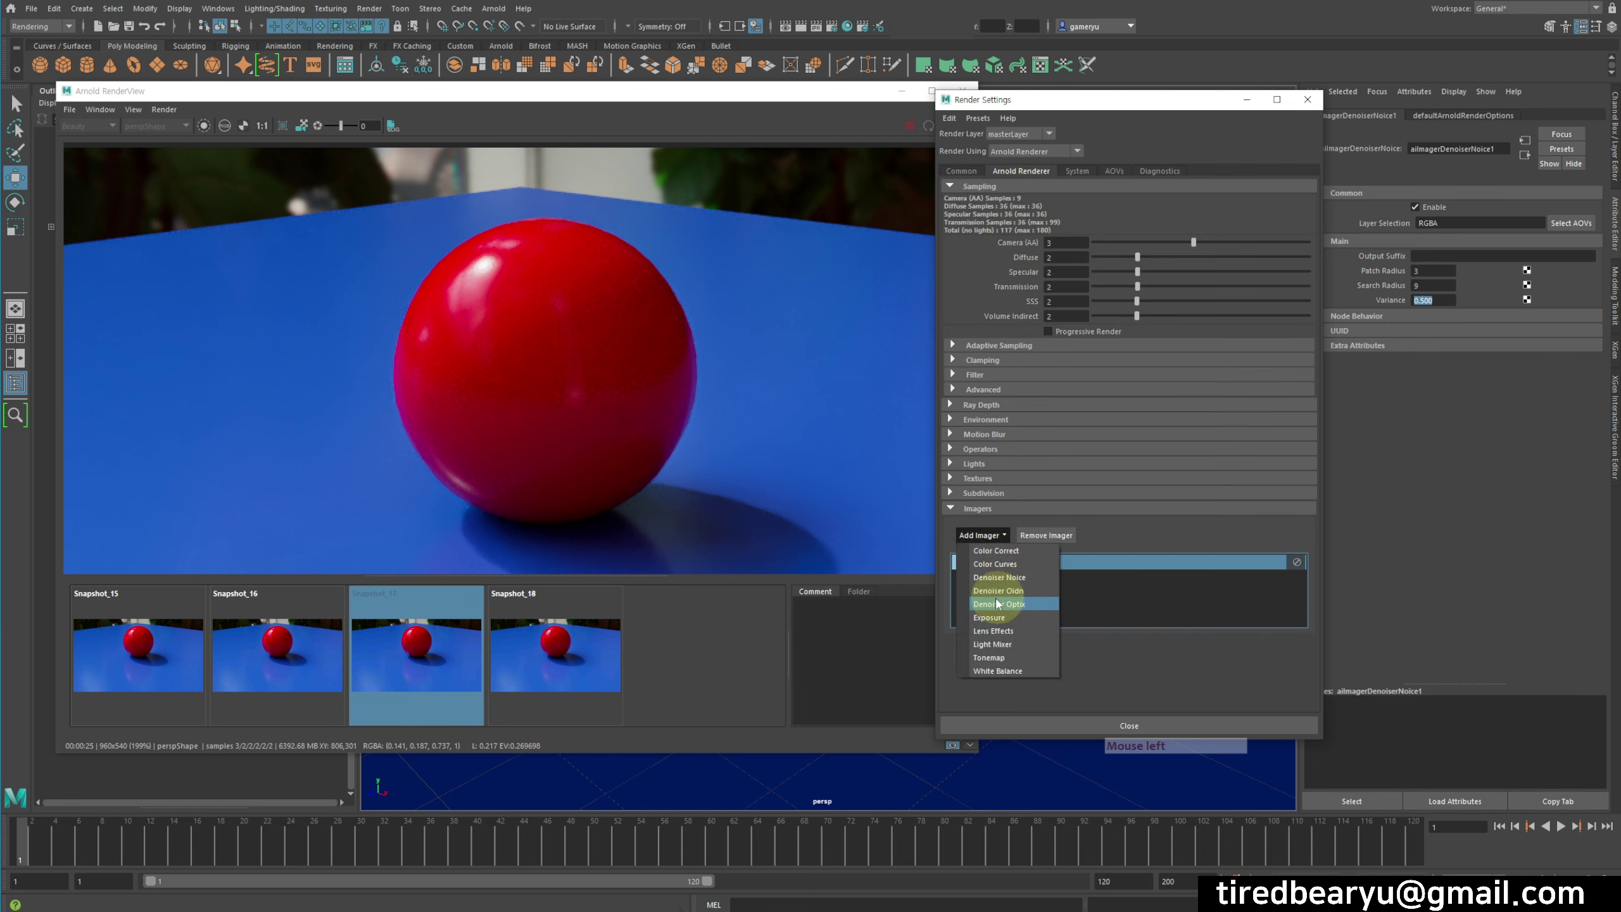
{"action": "left_click", "coordinate": [997, 603]}
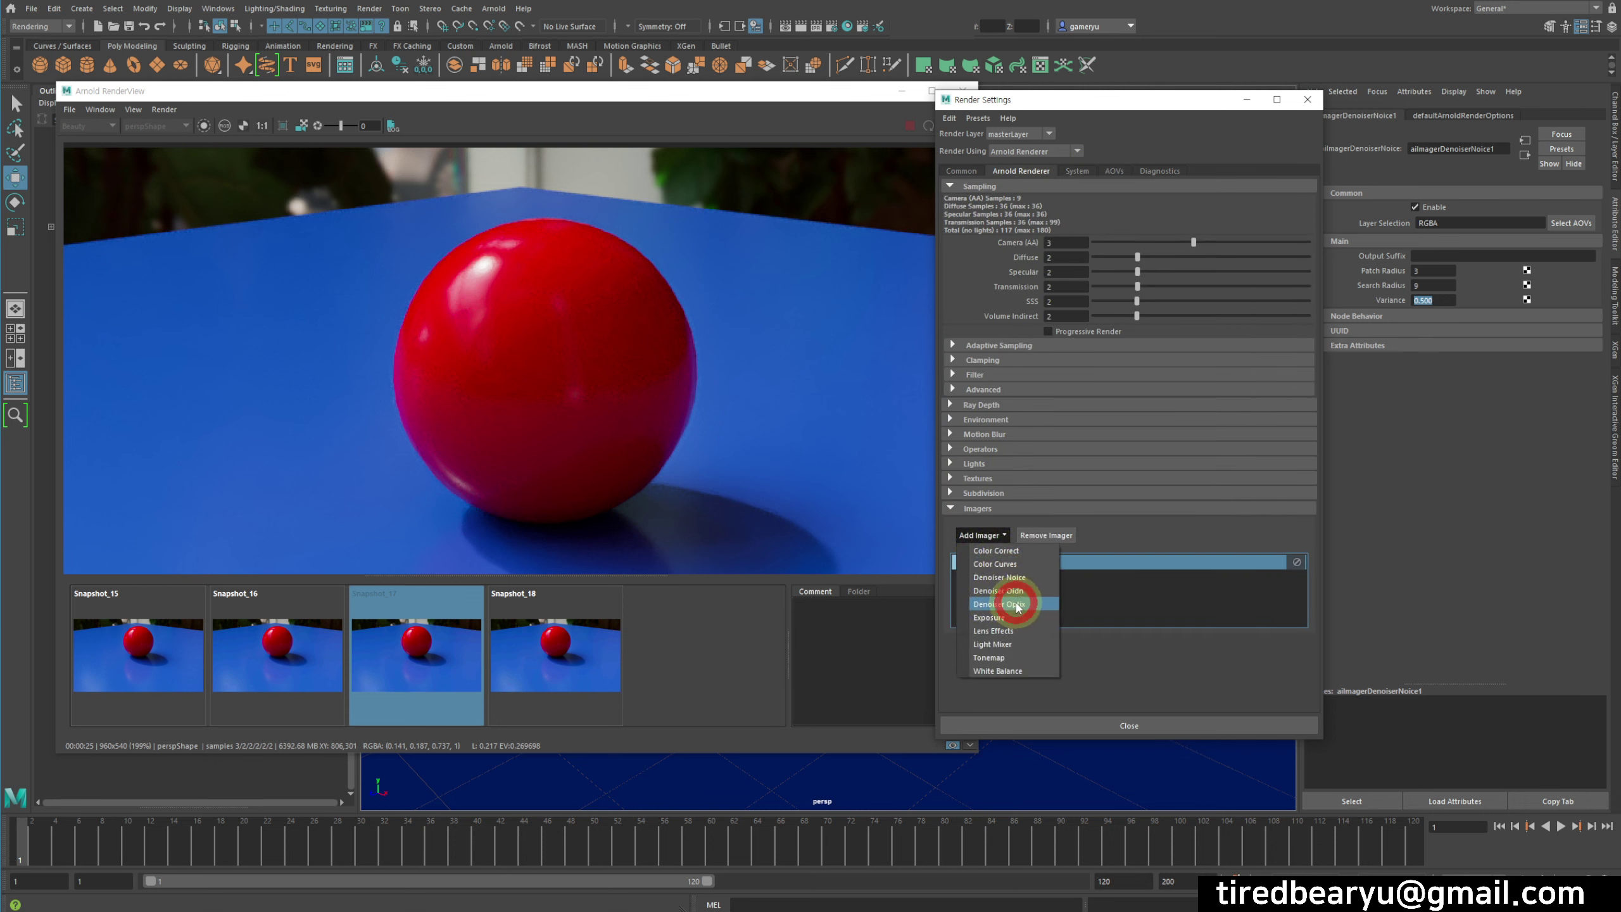
Remove the Denoiser Noice imager from the Imagers list, keeping only the Denoiser Optix imager
{"action": "left_click", "coordinate": [1230, 564]}
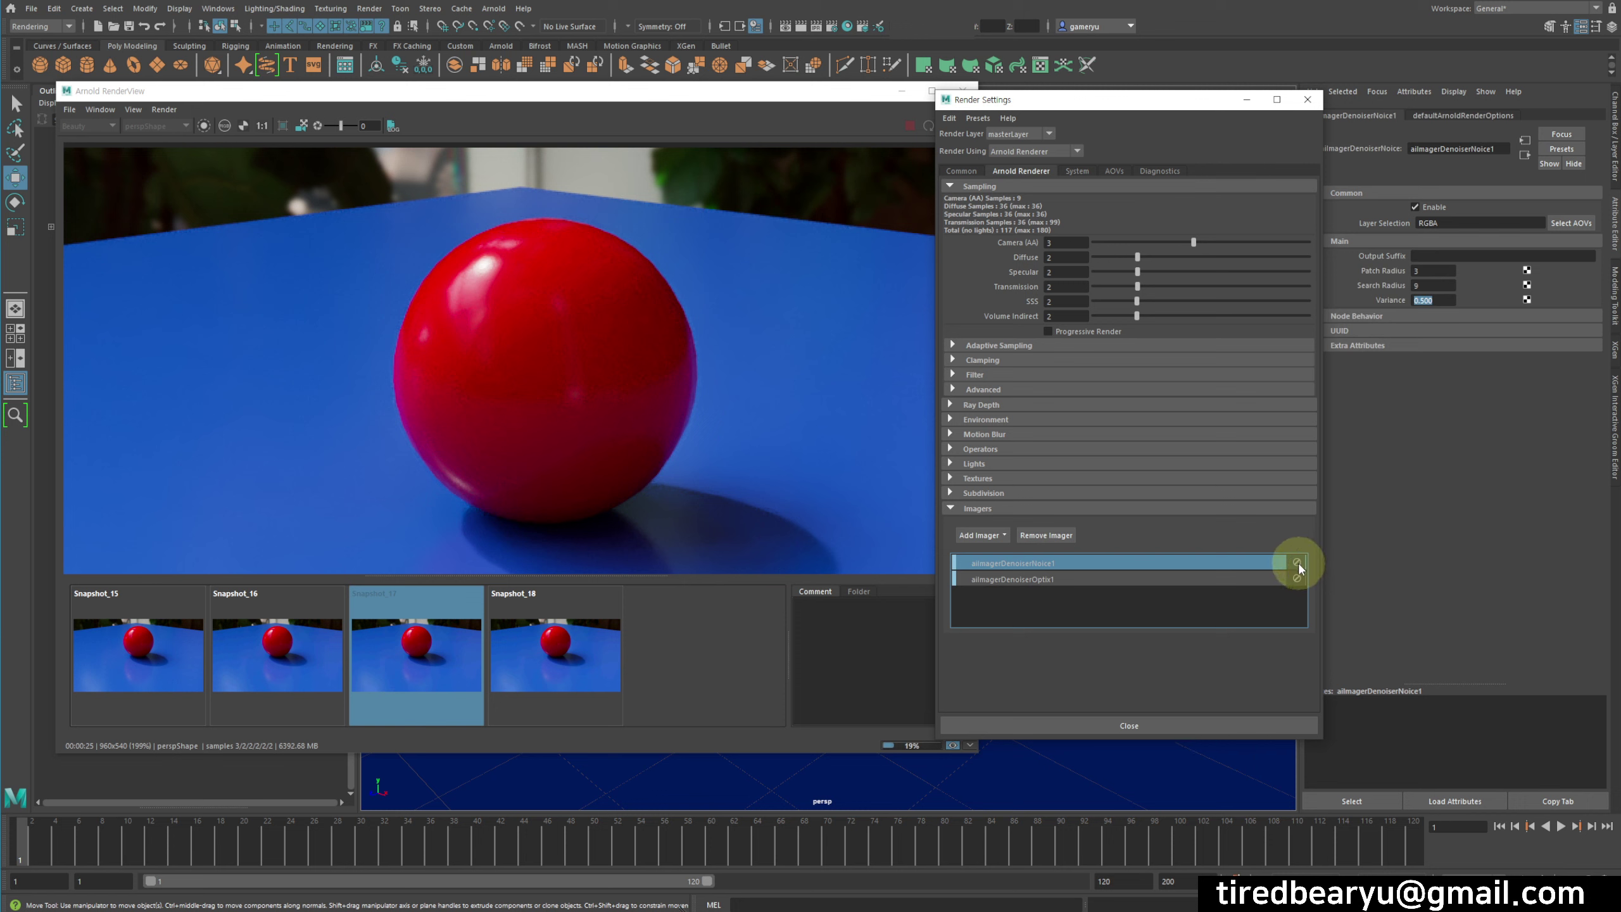
{"action": "left_click", "coordinate": [1298, 563]}
{"action": "left_click", "coordinate": [1218, 590]}
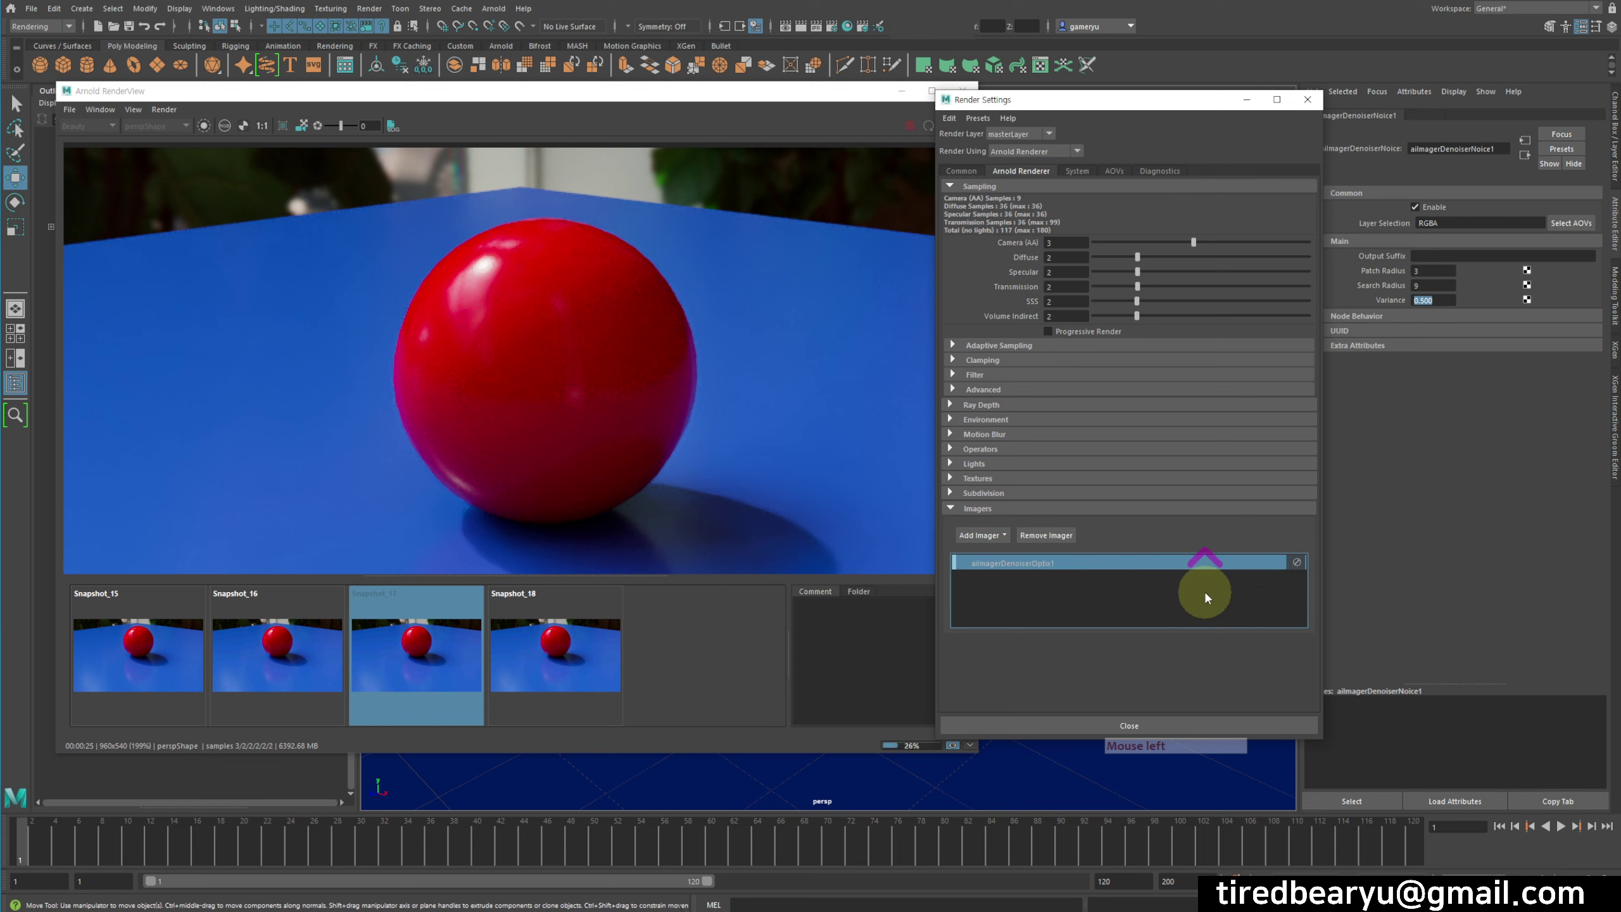
Remove the Denoiser Optix imager, and add the existing aiImagerDenoiserOptix1 back to the Imagers list
{"action": "left_click", "coordinate": [1297, 562]}
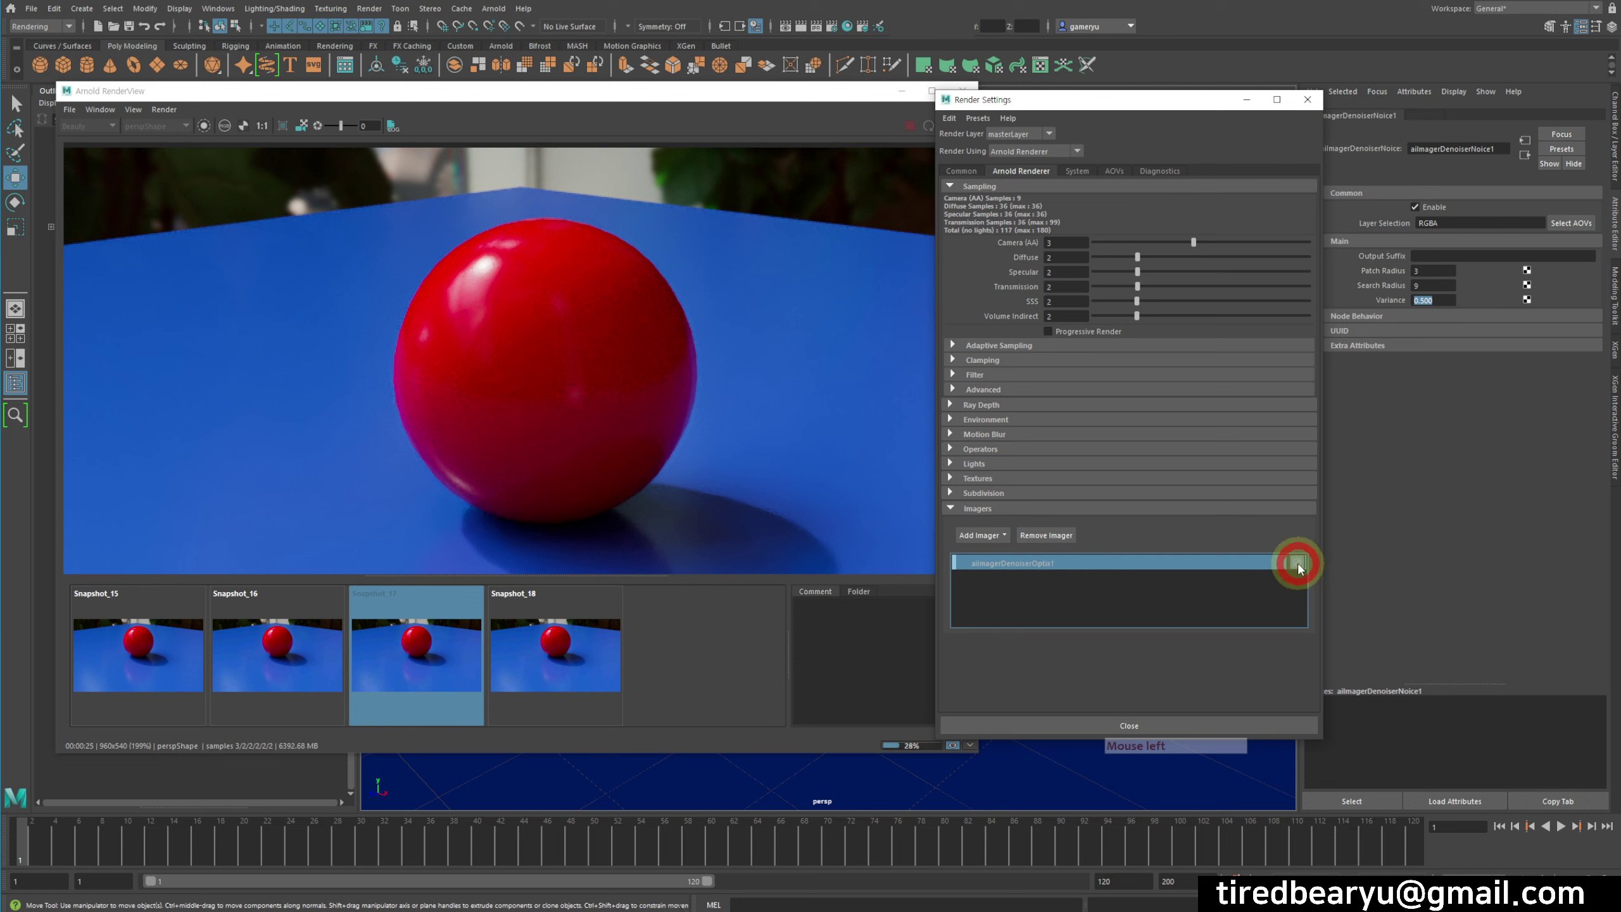
{"action": "left_click", "coordinate": [1295, 565]}
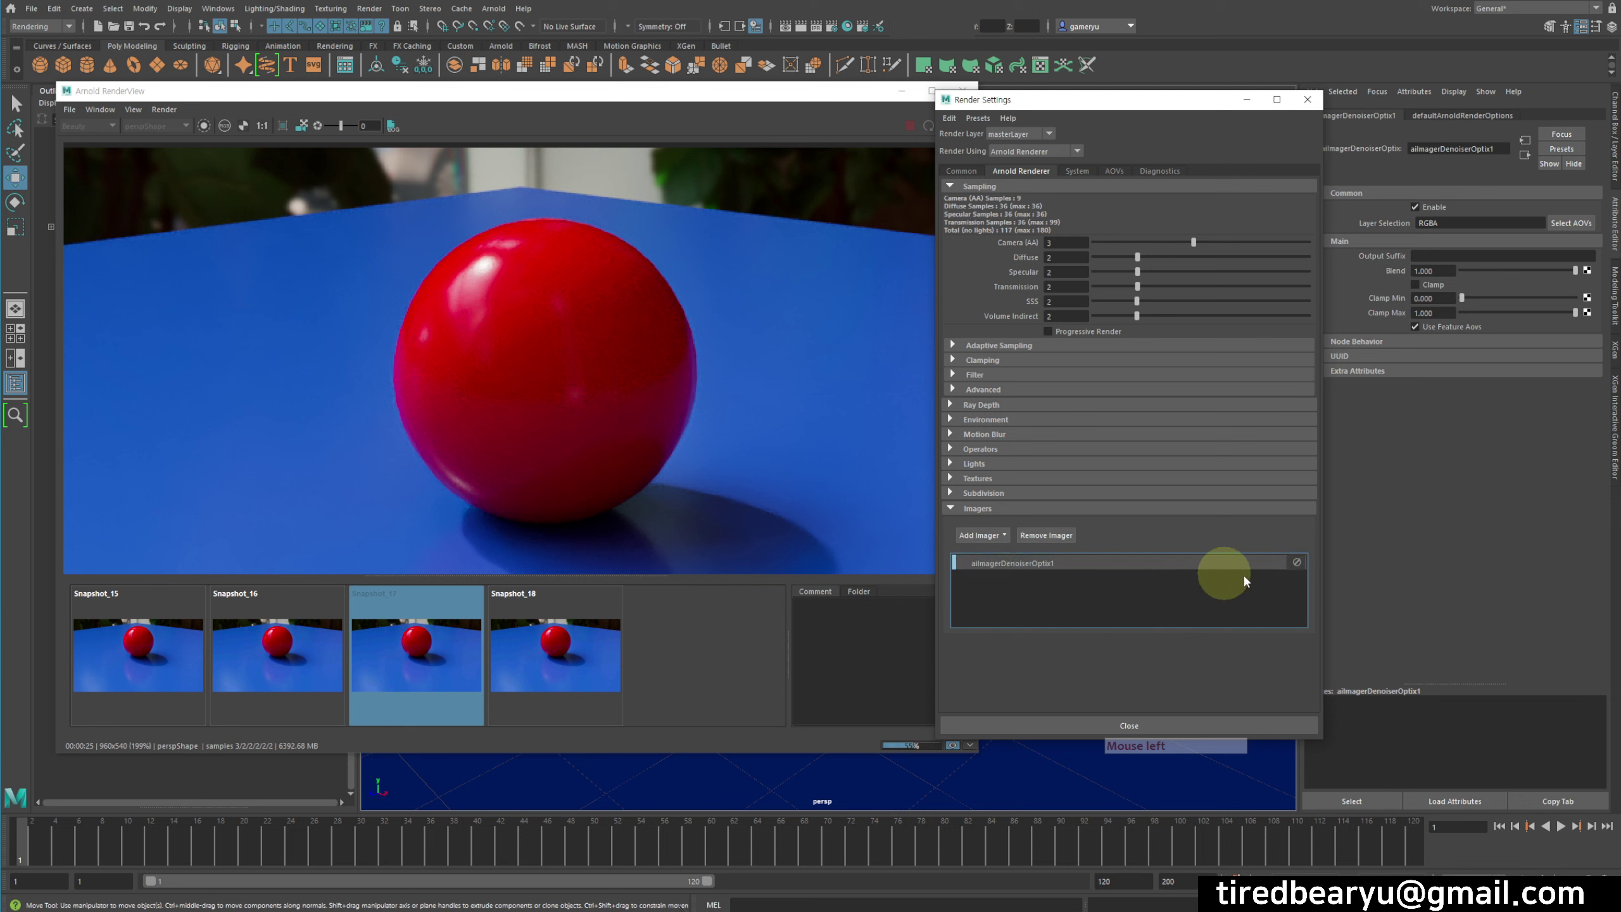
{"action": "right_click", "coordinate": [1072, 557]}
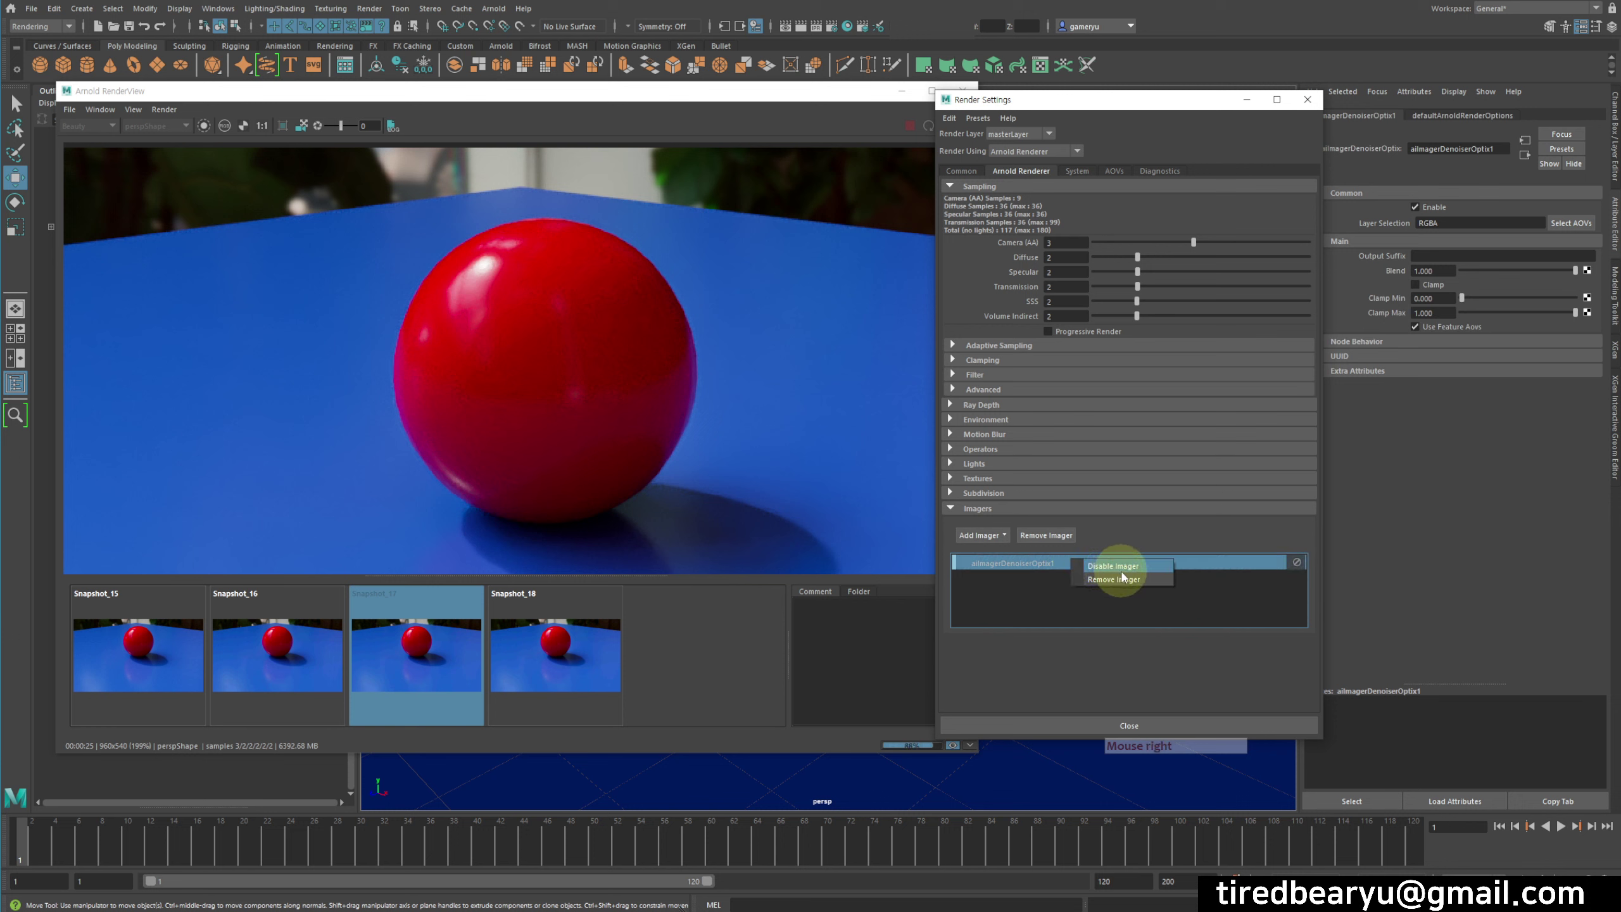
{"action": "left_click", "coordinate": [1146, 586]}
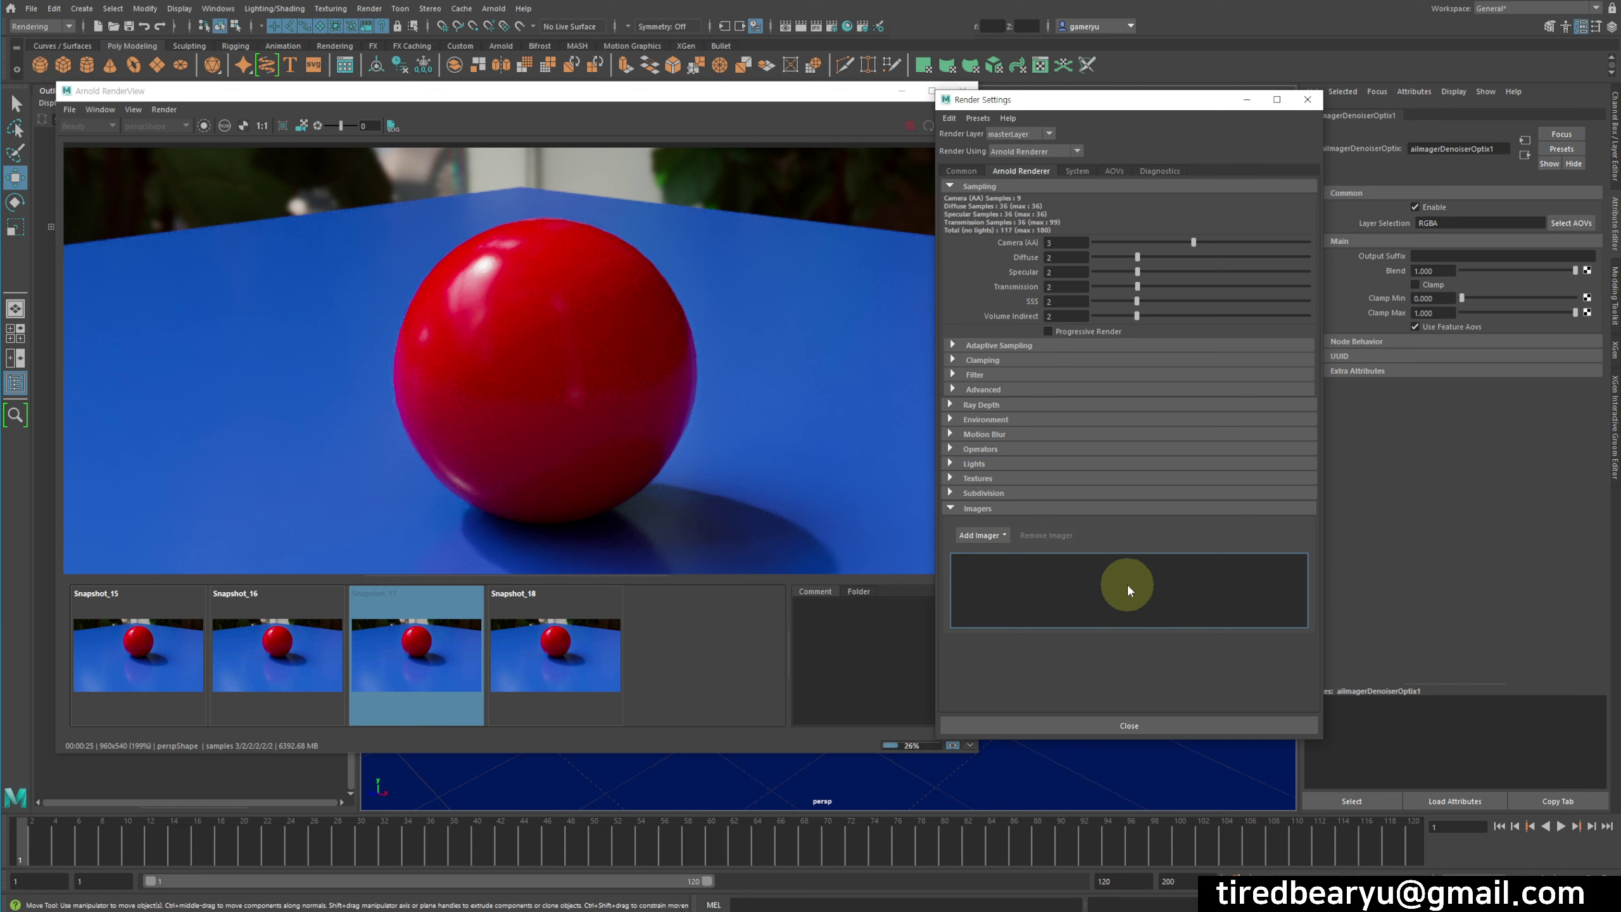
{"action": "left_click", "coordinate": [997, 534]}
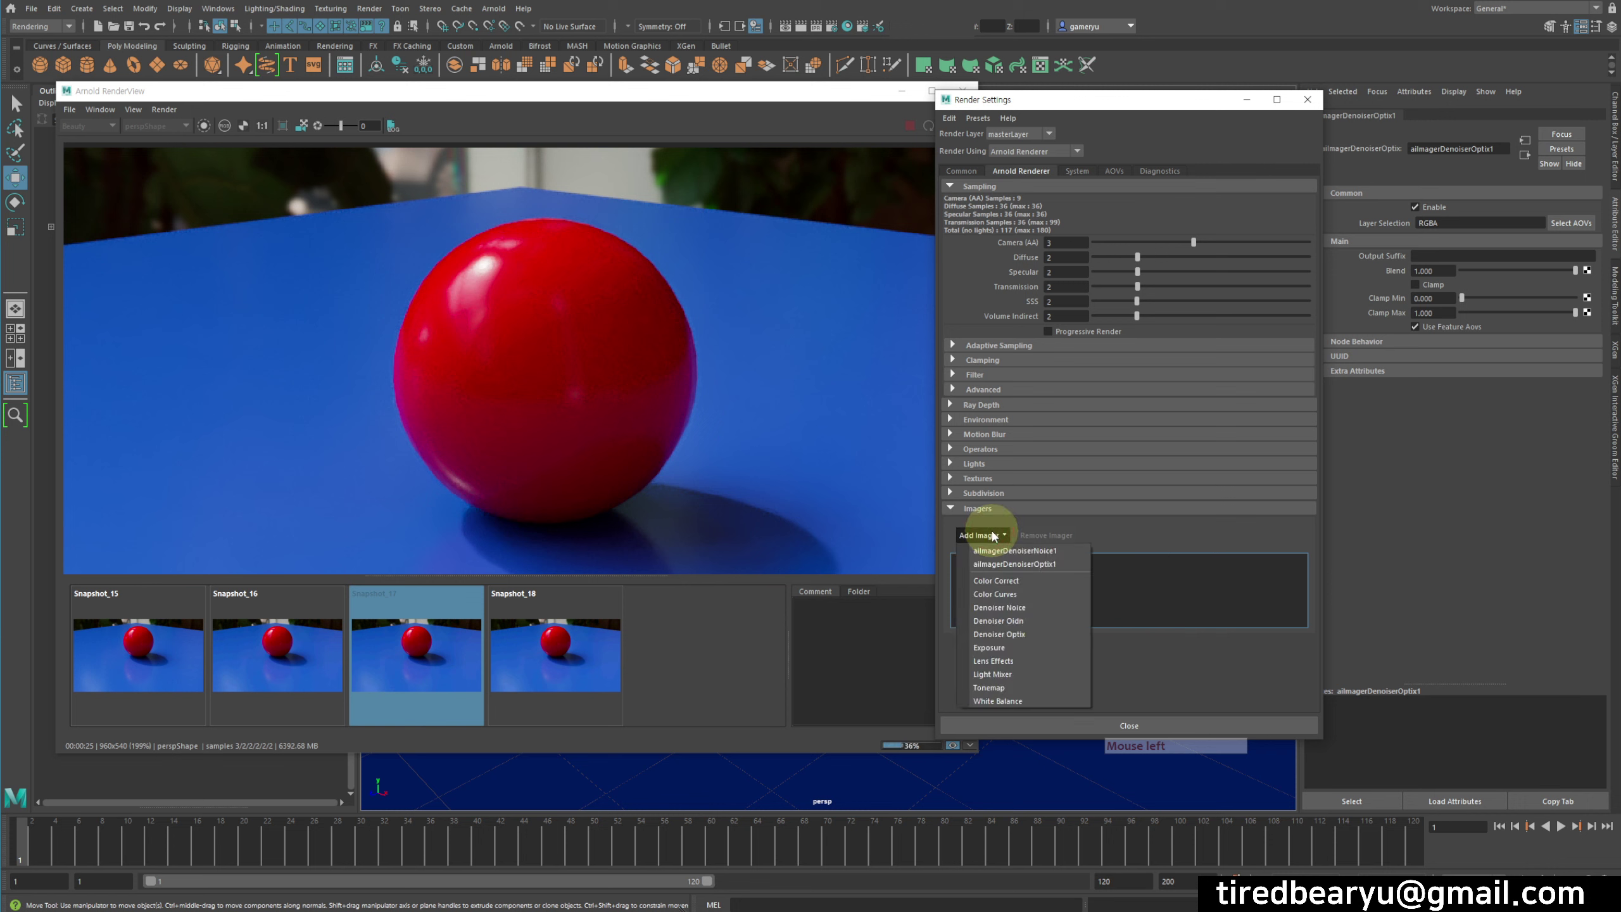
{"action": "left_click", "coordinate": [1066, 562]}
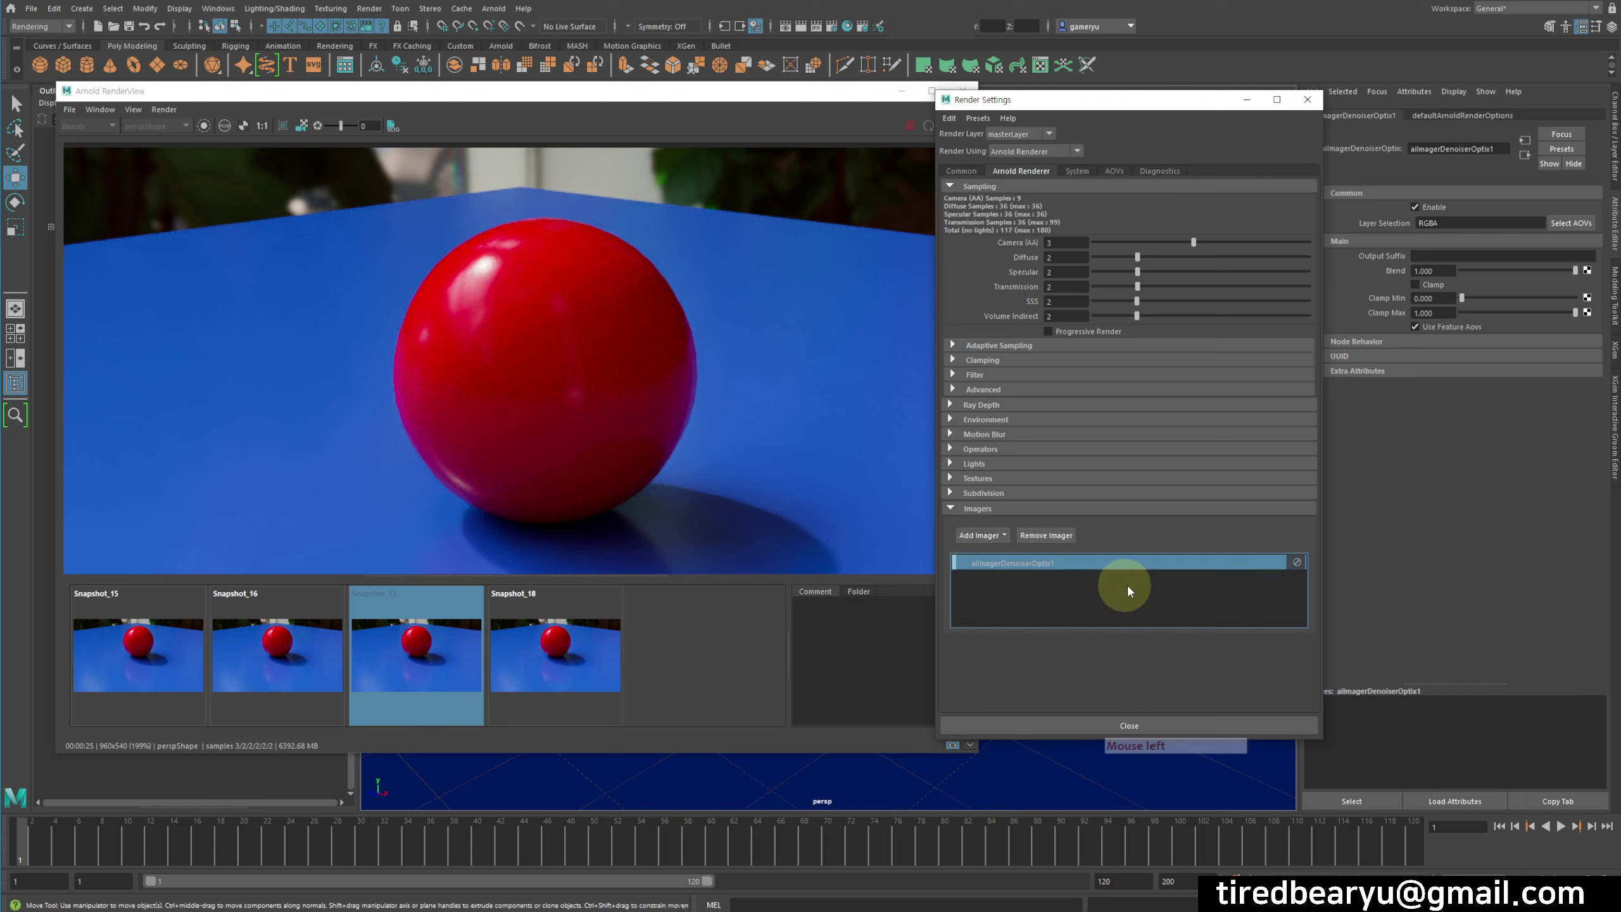
Render the scene in the Arnold RenderView with the Denoiser Optix imager enabled
{"action": "left_click", "coordinate": [681, 658]}
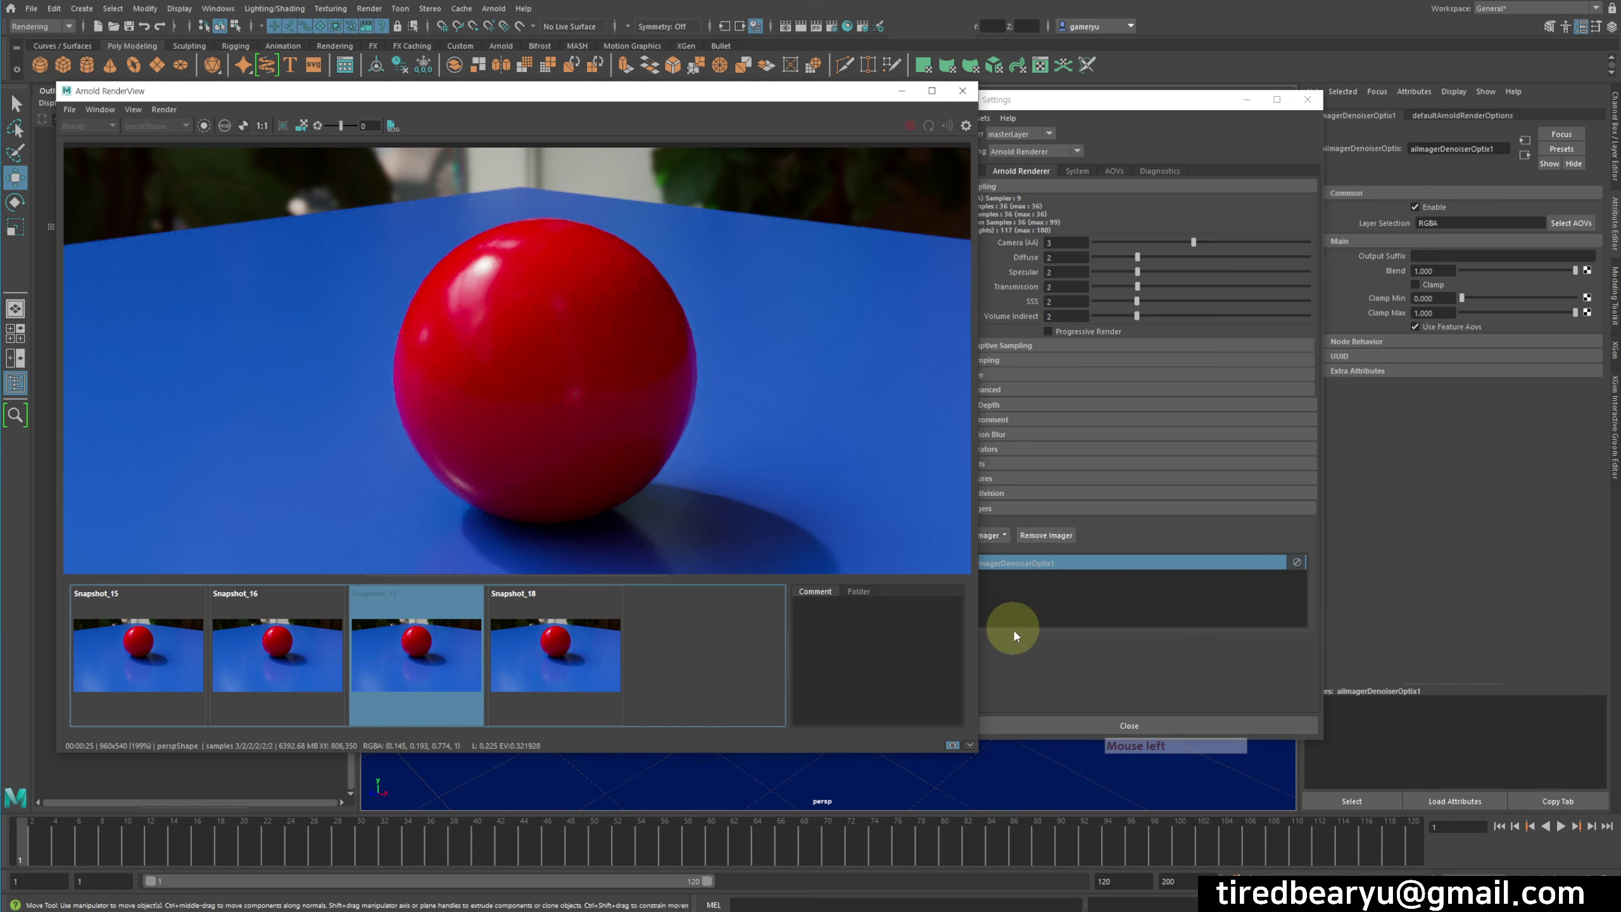
{"action": "left_click", "coordinate": [911, 478]}
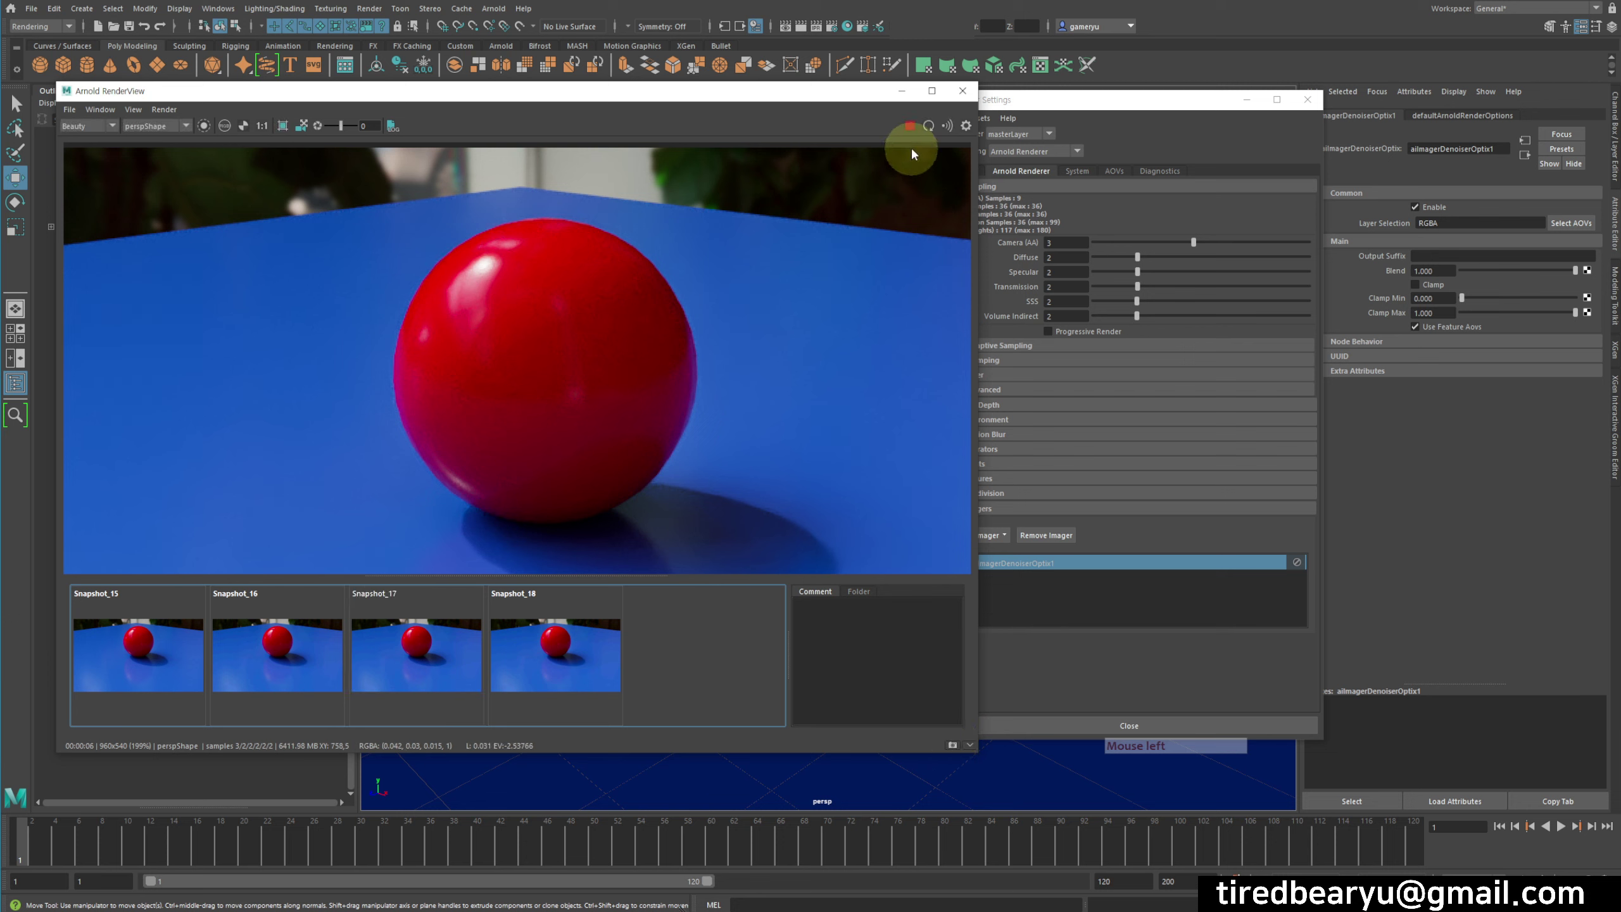
{"action": "left_click", "coordinate": [909, 127]}
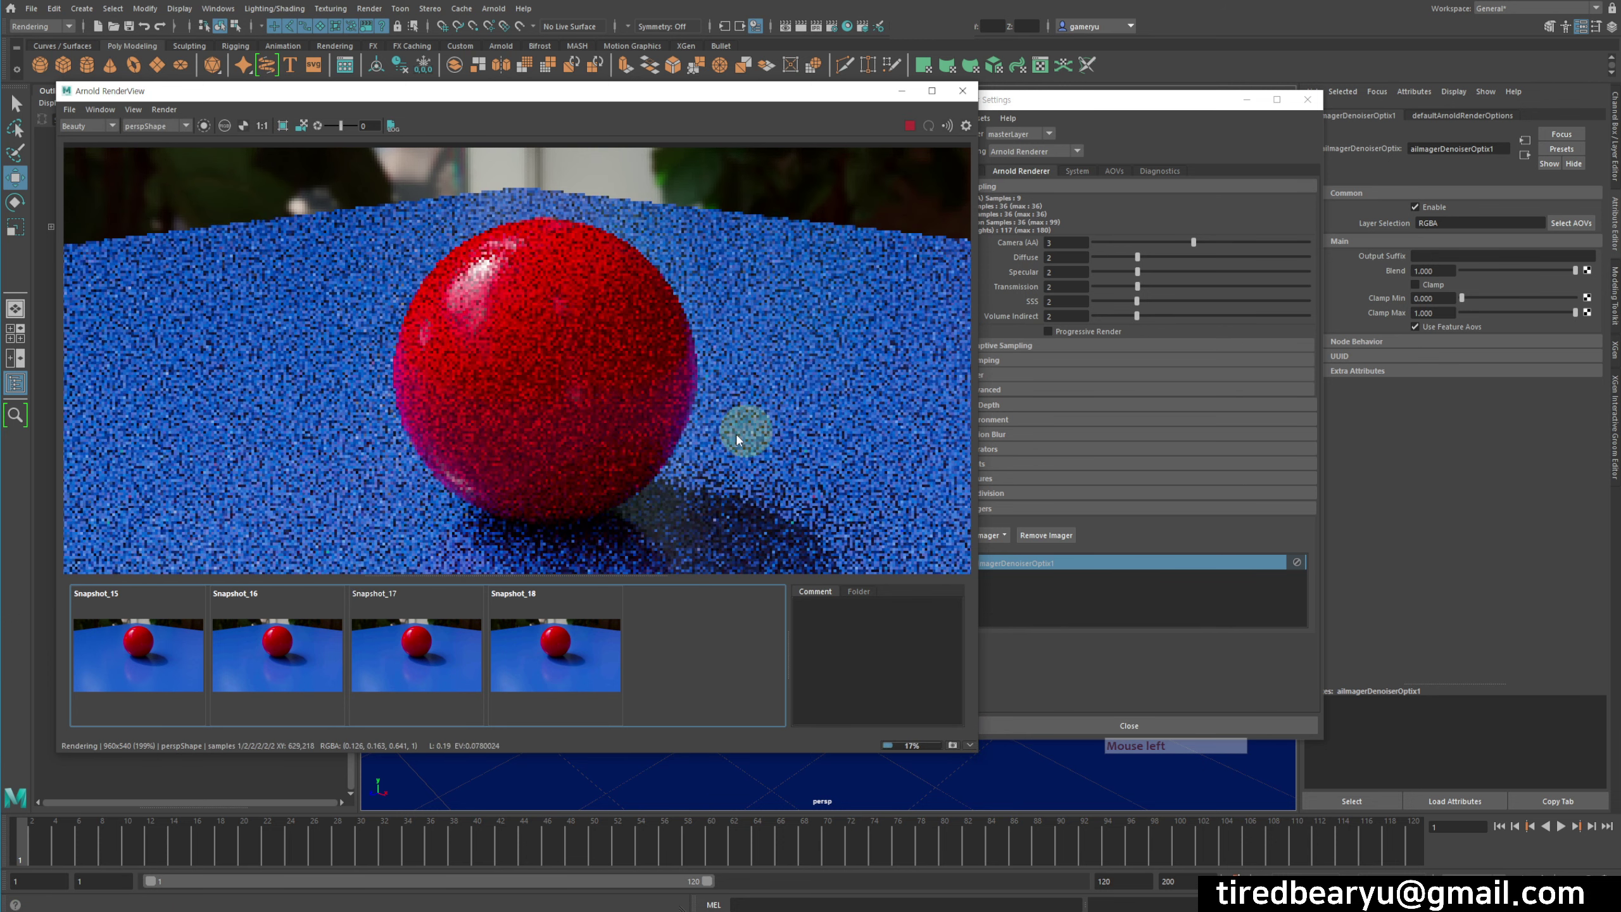
View Snapshot_18 for comparison, and store the Optix-denoised render as a new snapshot
{"action": "left_click", "coordinate": [598, 651]}
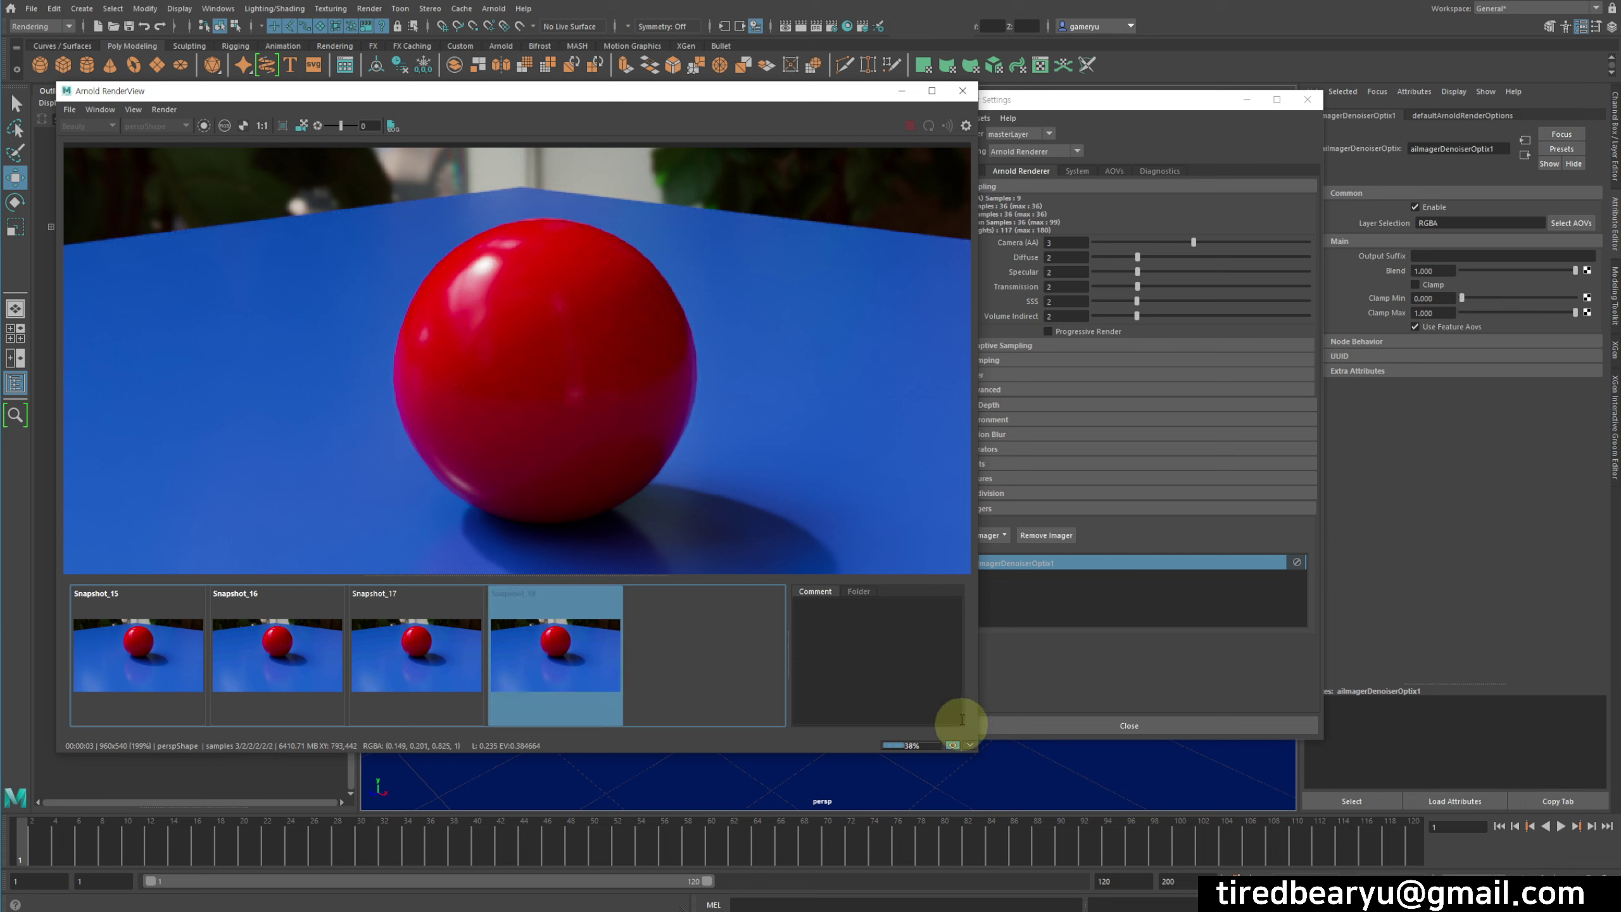
{"action": "left_click", "coordinate": [915, 554]}
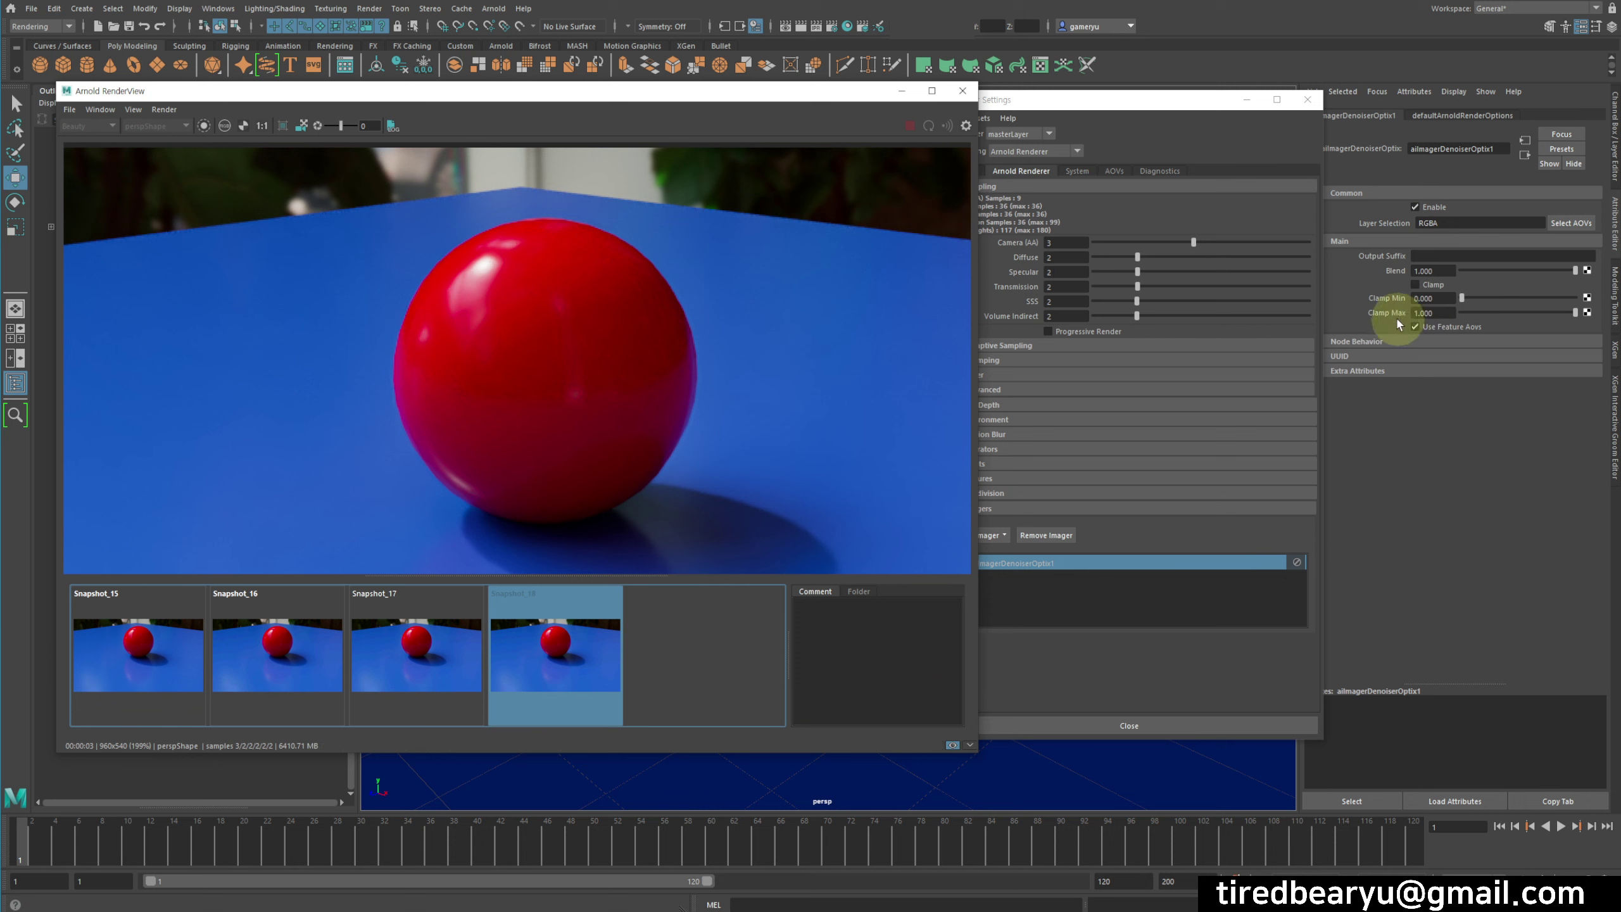
{"action": "left_click", "coordinate": [951, 745]}
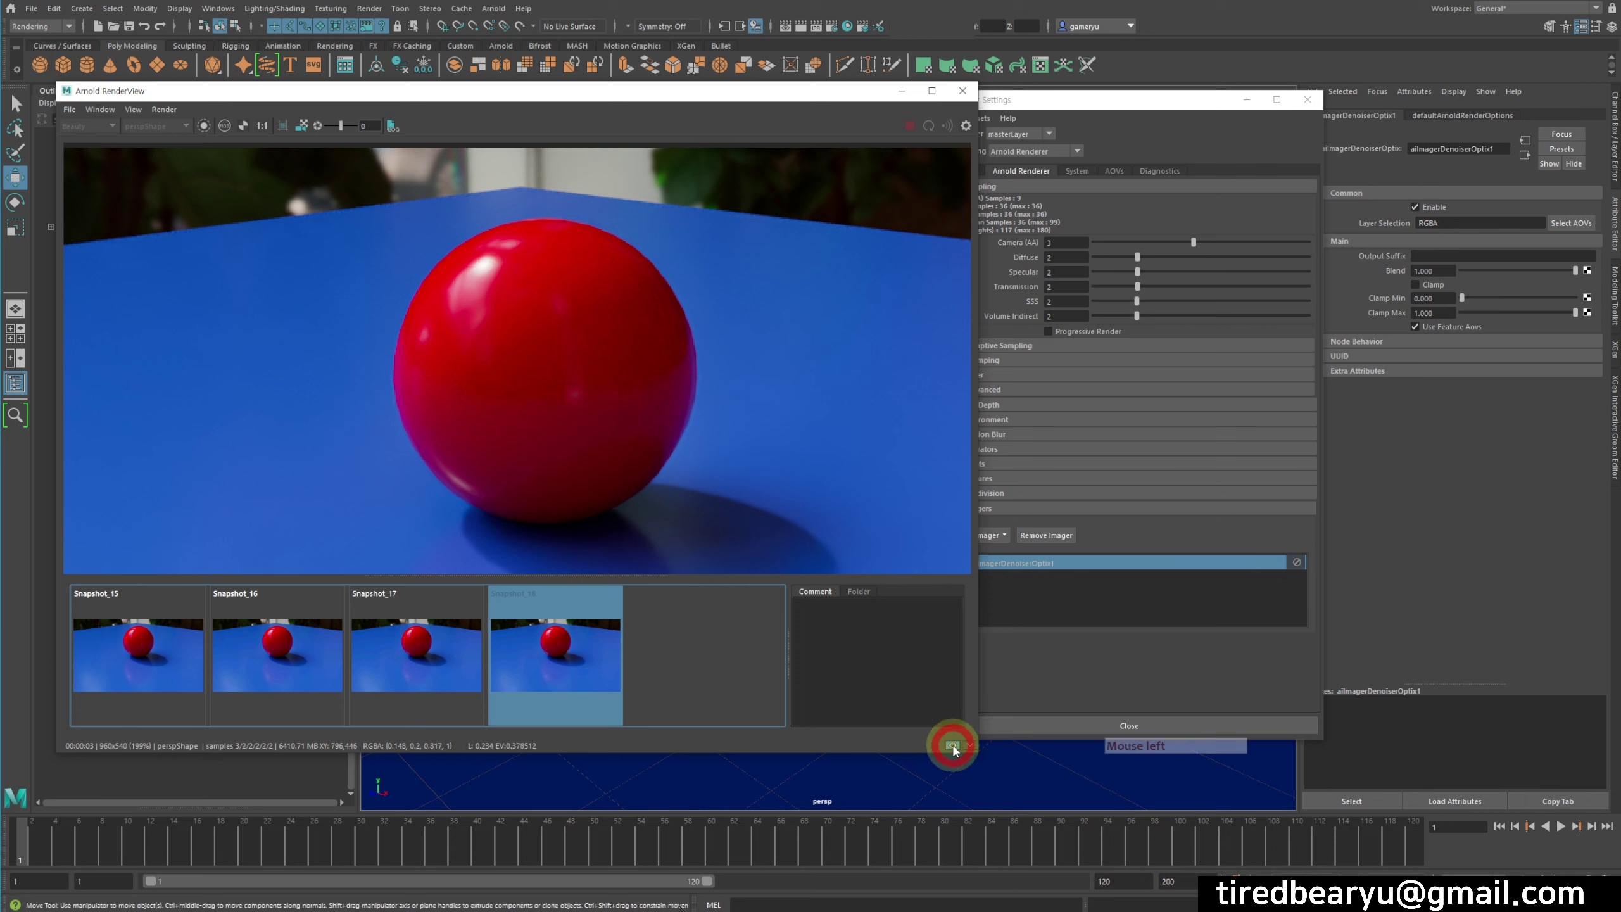
{"action": "left_click", "coordinate": [951, 745]}
{"action": "left_click", "coordinate": [687, 652]}
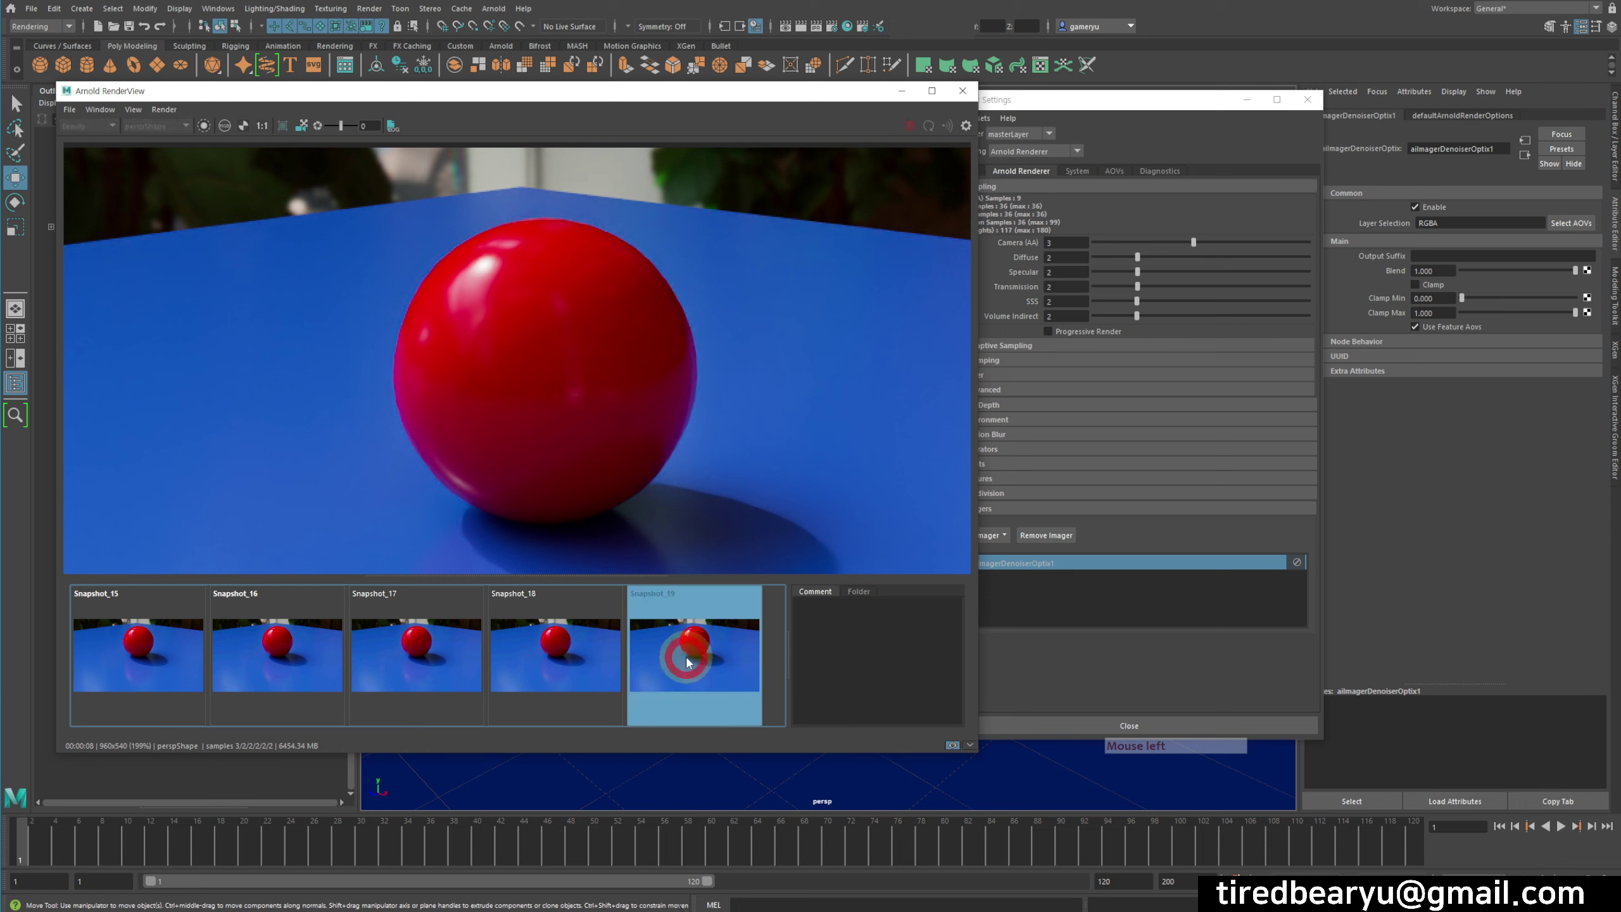
Compare Snapshot_18 and Snapshot_19 by repeatedly switching between them in the Arnold RenderView
{"action": "left_click", "coordinate": [688, 652]}
{"action": "left_click", "coordinate": [554, 644]}
{"action": "left_click", "coordinate": [679, 627]}
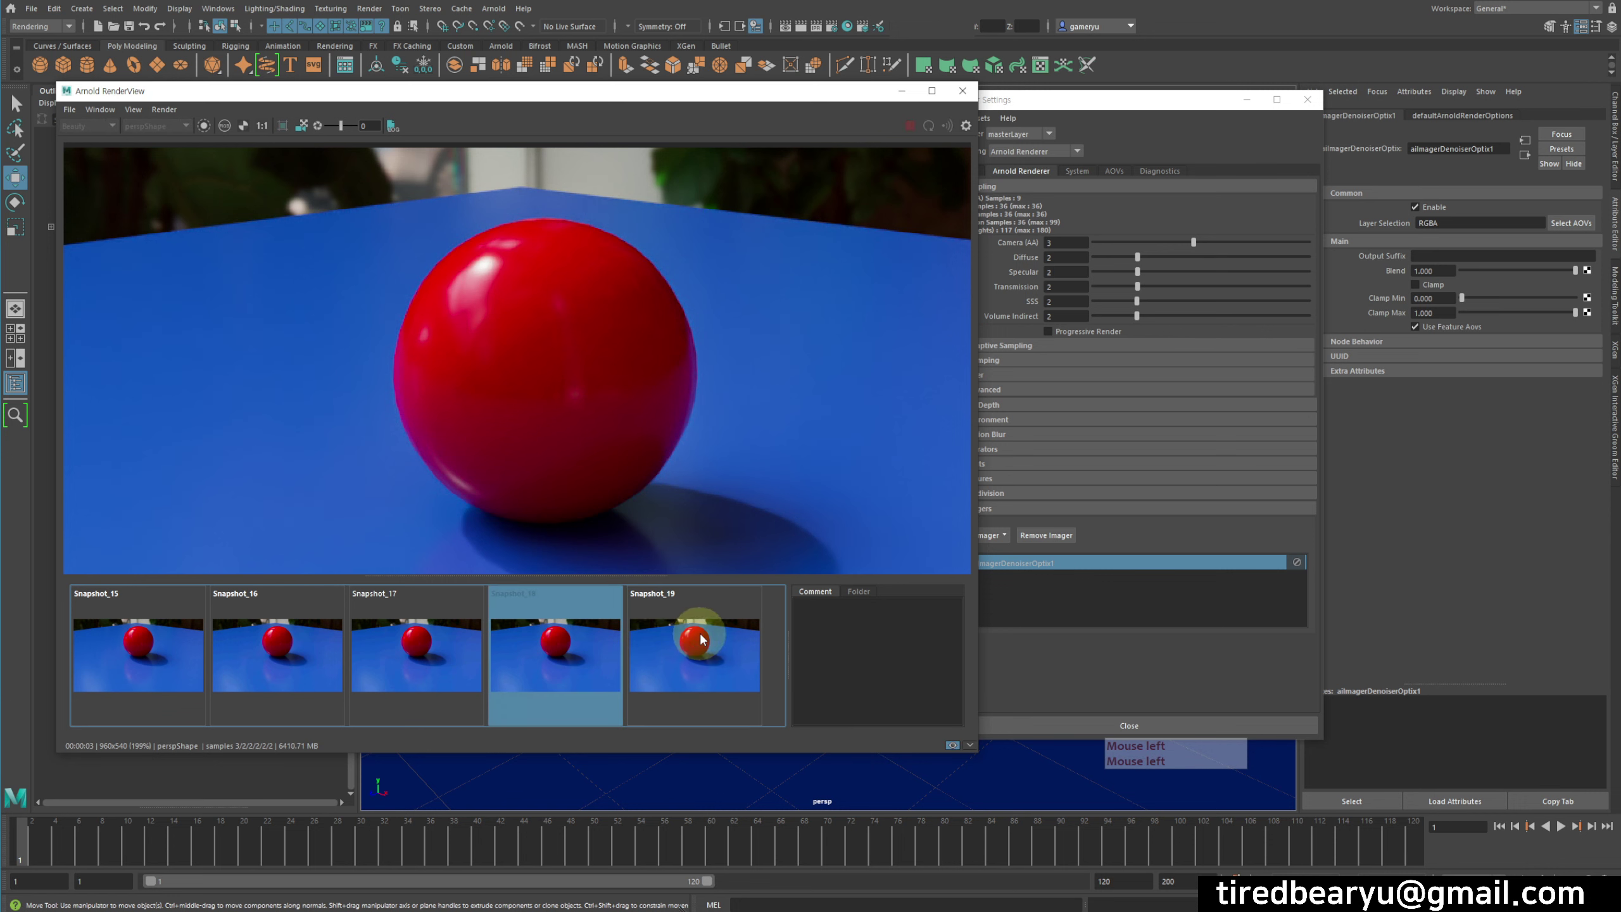
{"action": "left_click", "coordinate": [561, 635]}
{"action": "left_click", "coordinate": [699, 640]}
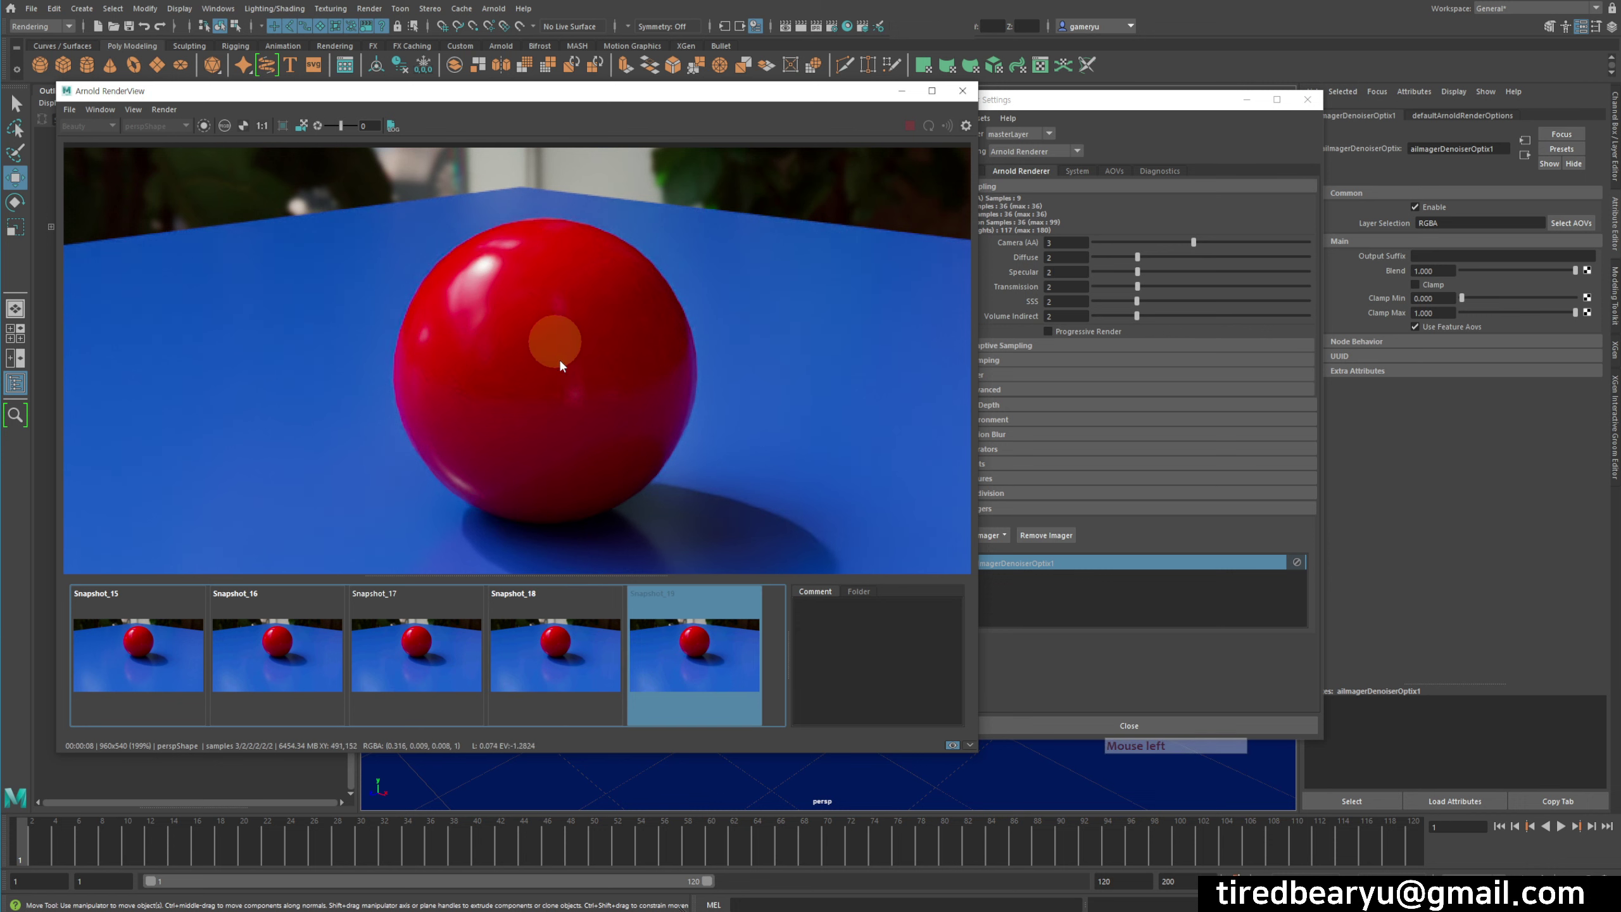
{"action": "left_click", "coordinate": [542, 637]}
{"action": "left_click", "coordinate": [527, 640]}
{"action": "left_click", "coordinate": [663, 644]}
{"action": "left_click", "coordinate": [510, 644]}
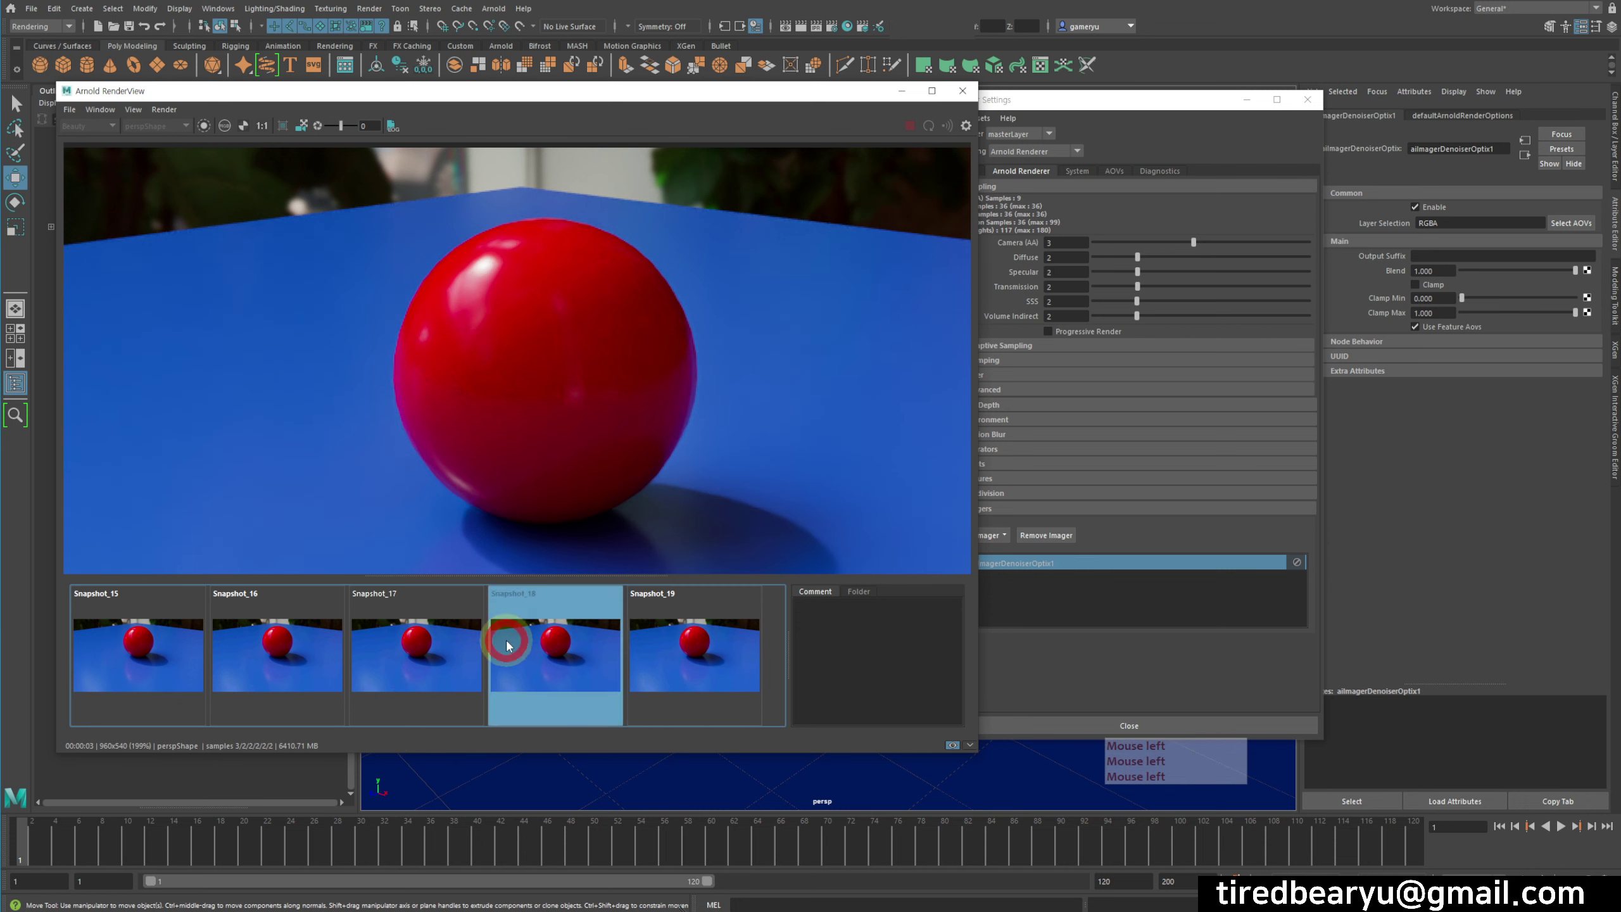
{"action": "left_click", "coordinate": [663, 645]}
{"action": "left_click", "coordinate": [521, 645]}
{"action": "left_click", "coordinate": [663, 647]}
{"action": "left_click", "coordinate": [563, 649]}
{"action": "left_click", "coordinate": [663, 648]}
{"action": "left_click", "coordinate": [598, 652]}
{"action": "left_click", "coordinate": [687, 644]}
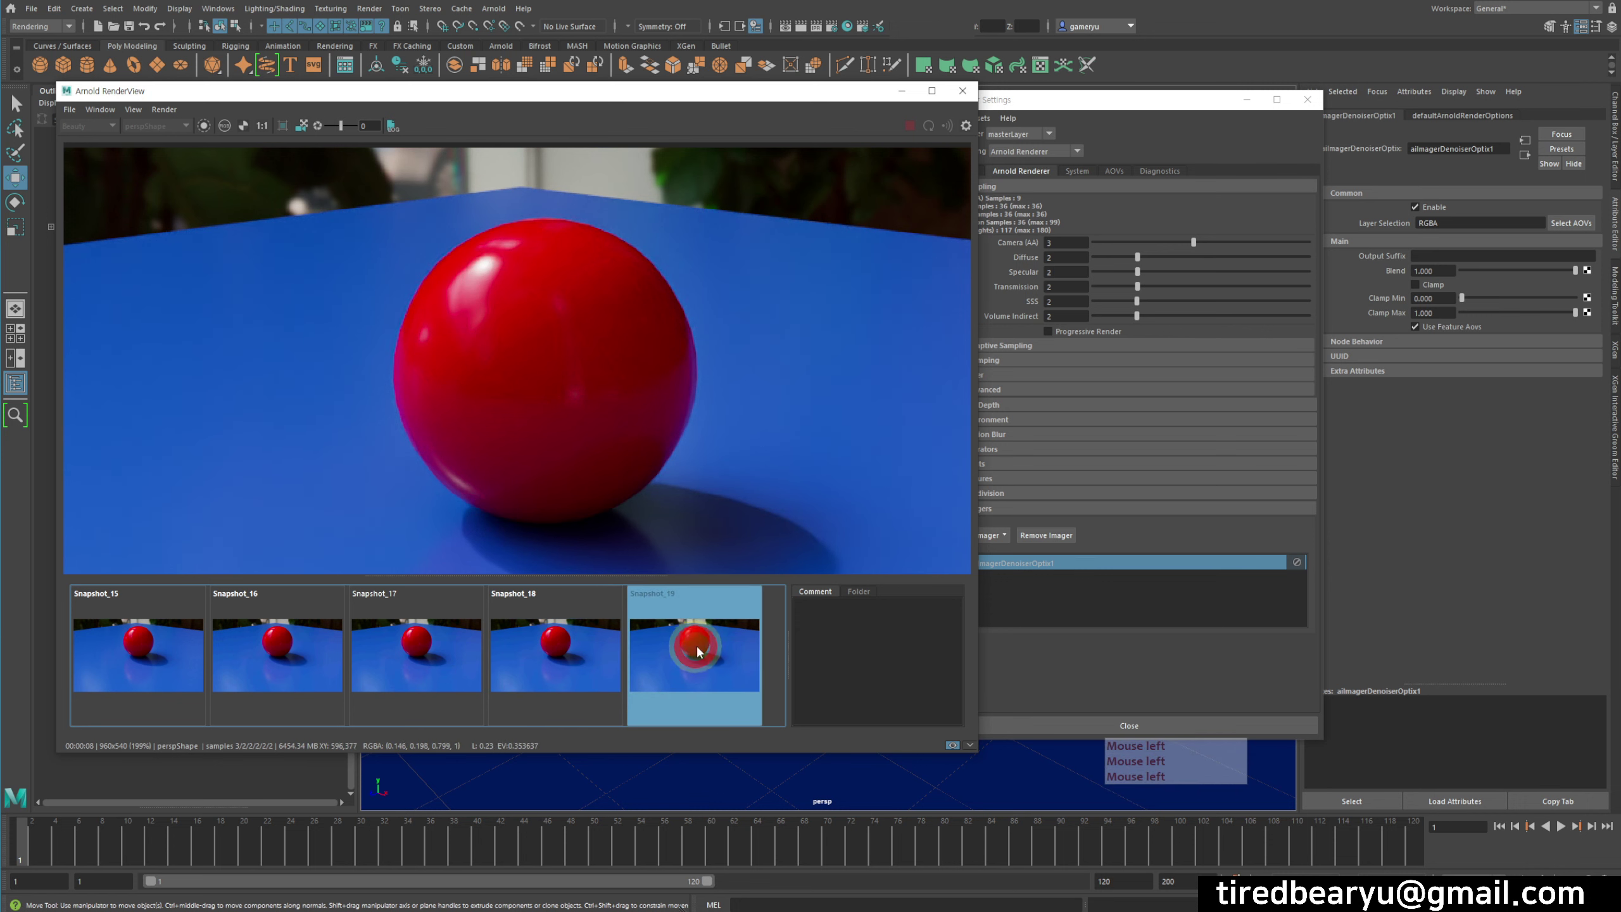
Disable and remove the Denoiser Optix imager, and add a new Denoiser Oidn imager in its place
{"action": "left_click", "coordinate": [1091, 566]}
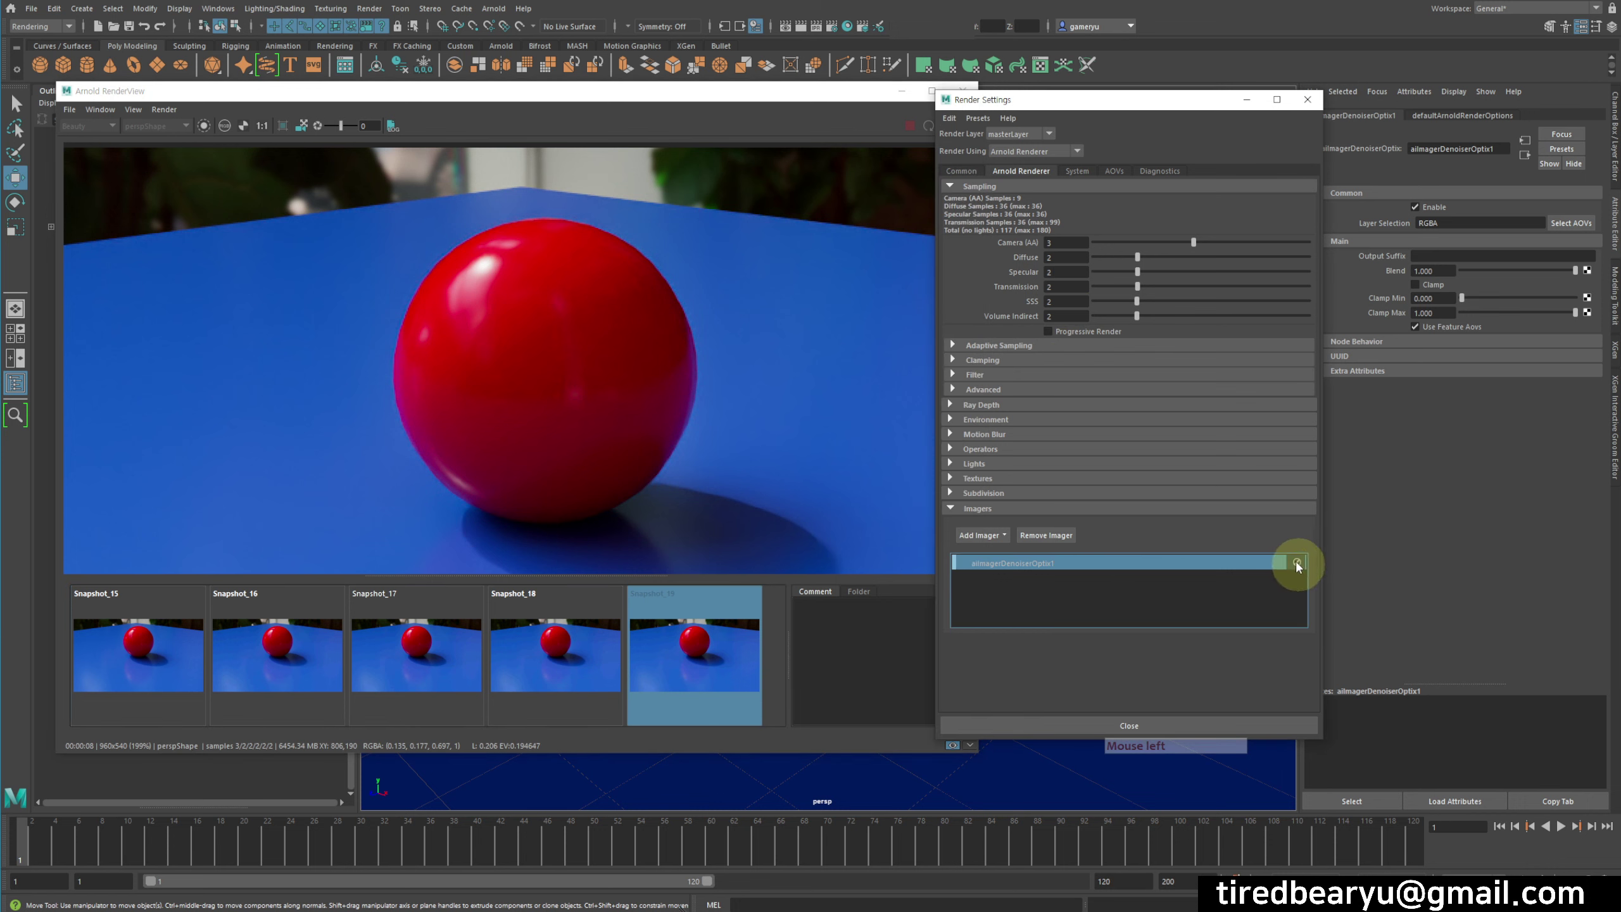
{"action": "left_click", "coordinate": [1296, 561]}
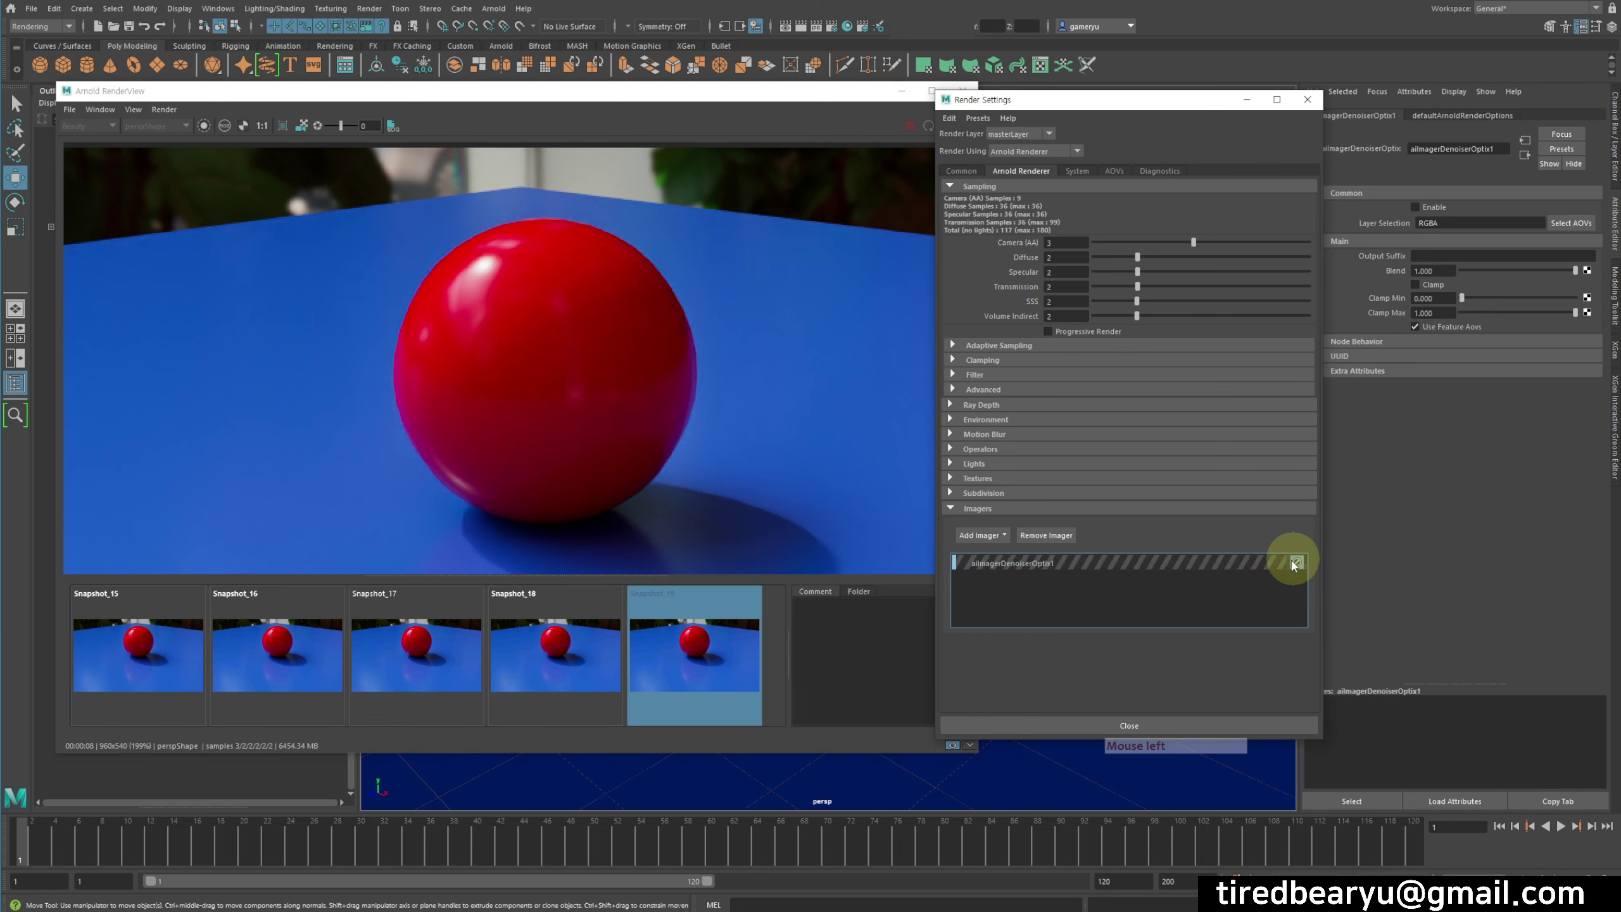
{"action": "right_click", "coordinate": [1054, 563]}
{"action": "left_click", "coordinate": [1092, 583]}
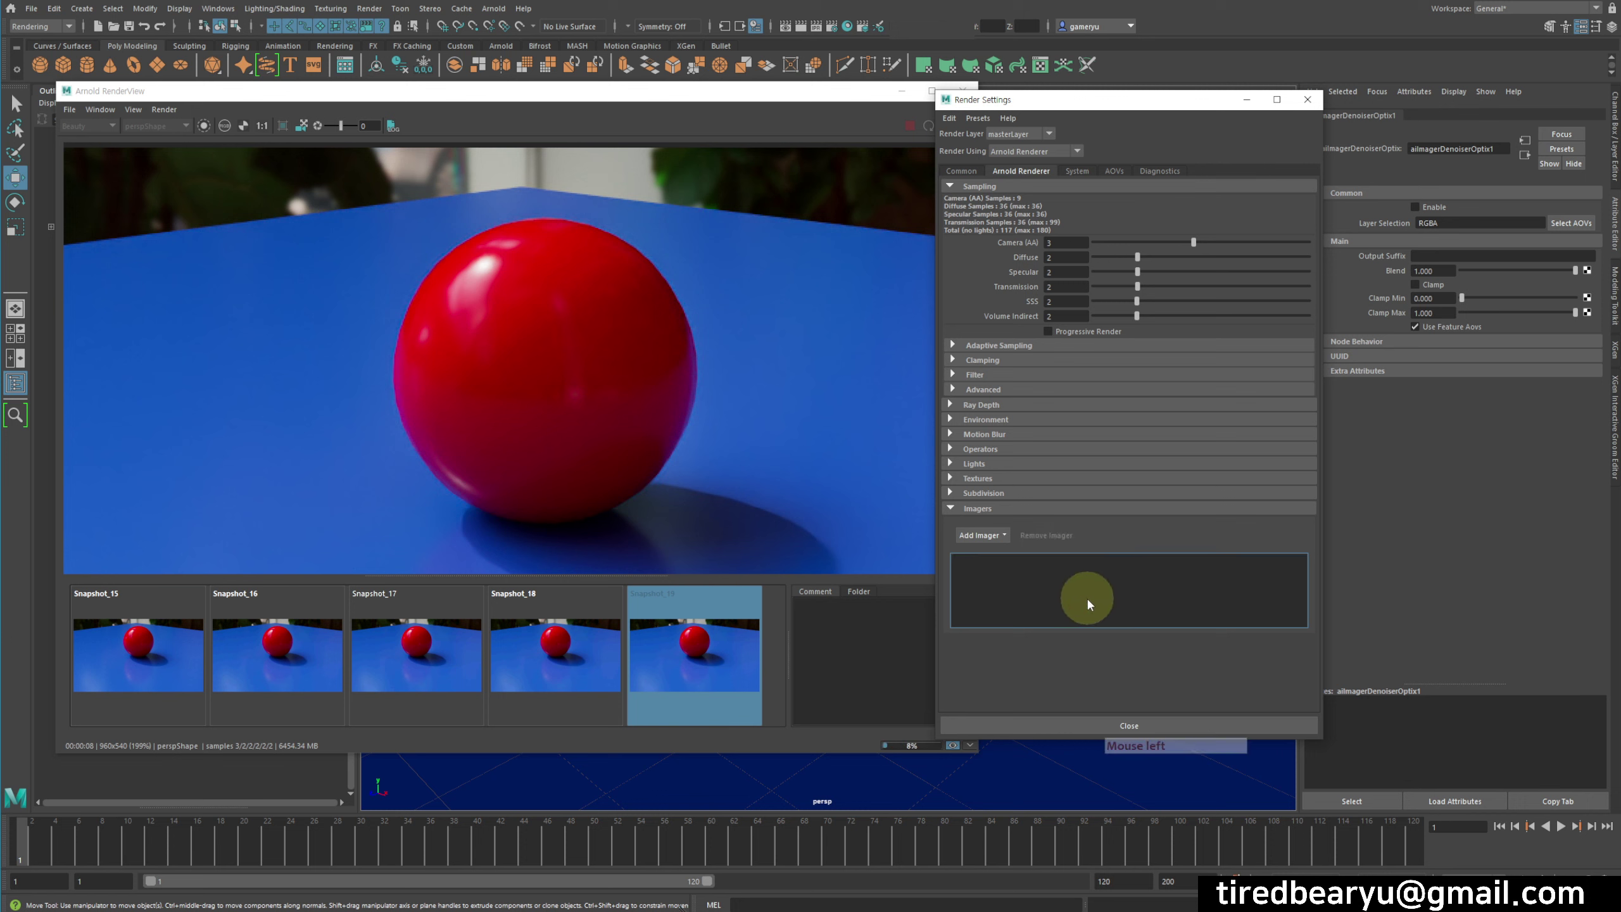
{"action": "left_click", "coordinate": [998, 539]}
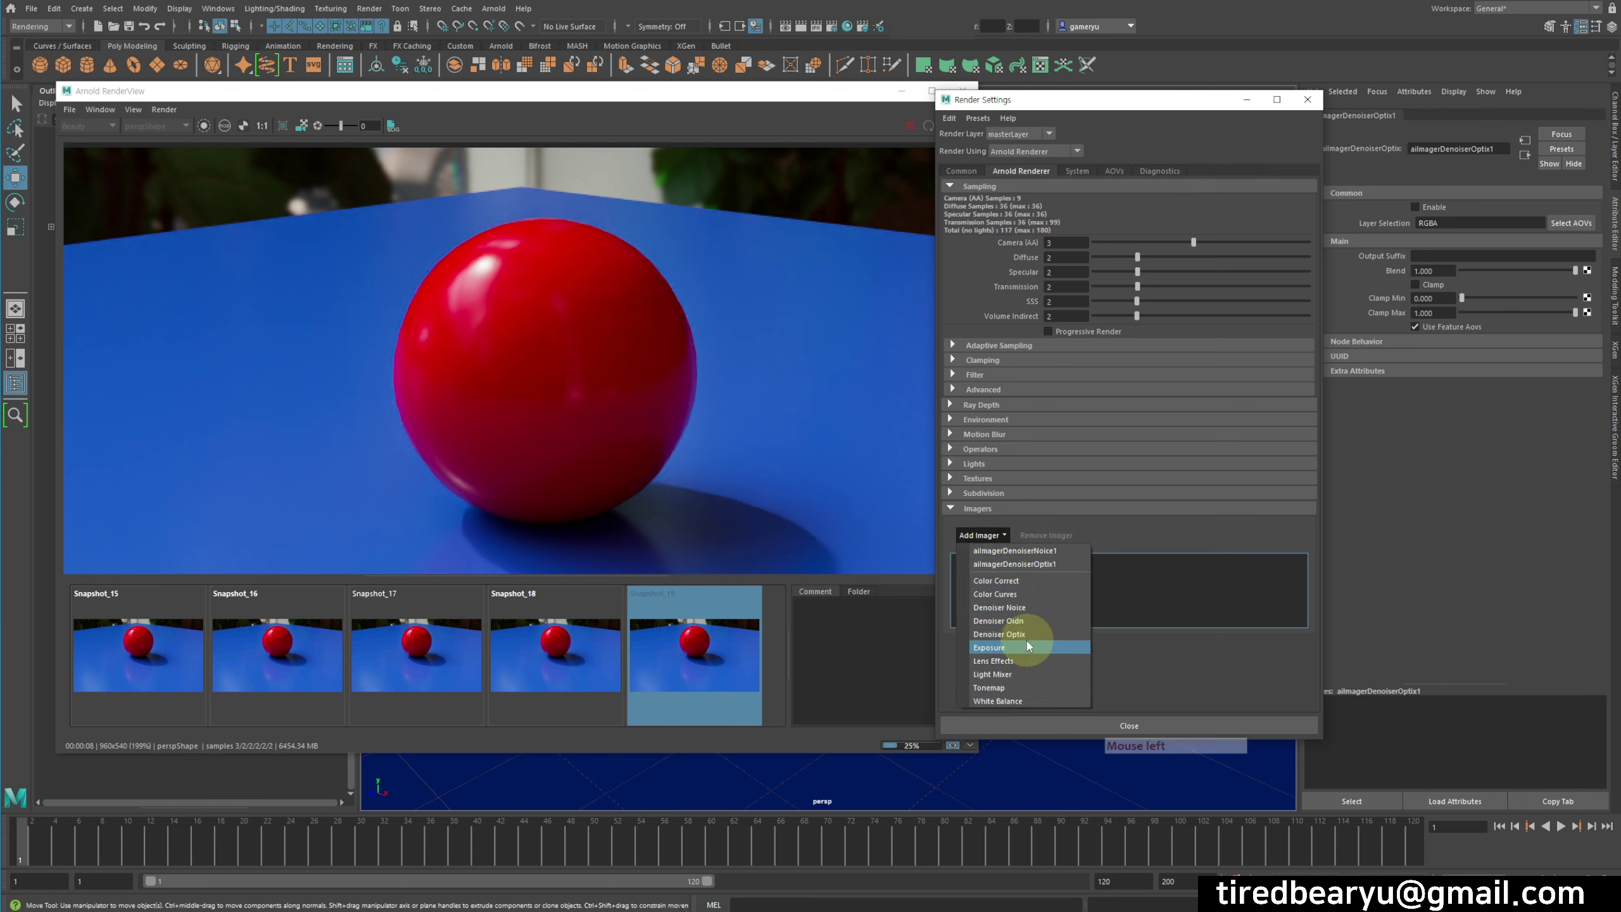
{"action": "left_click", "coordinate": [1035, 621]}
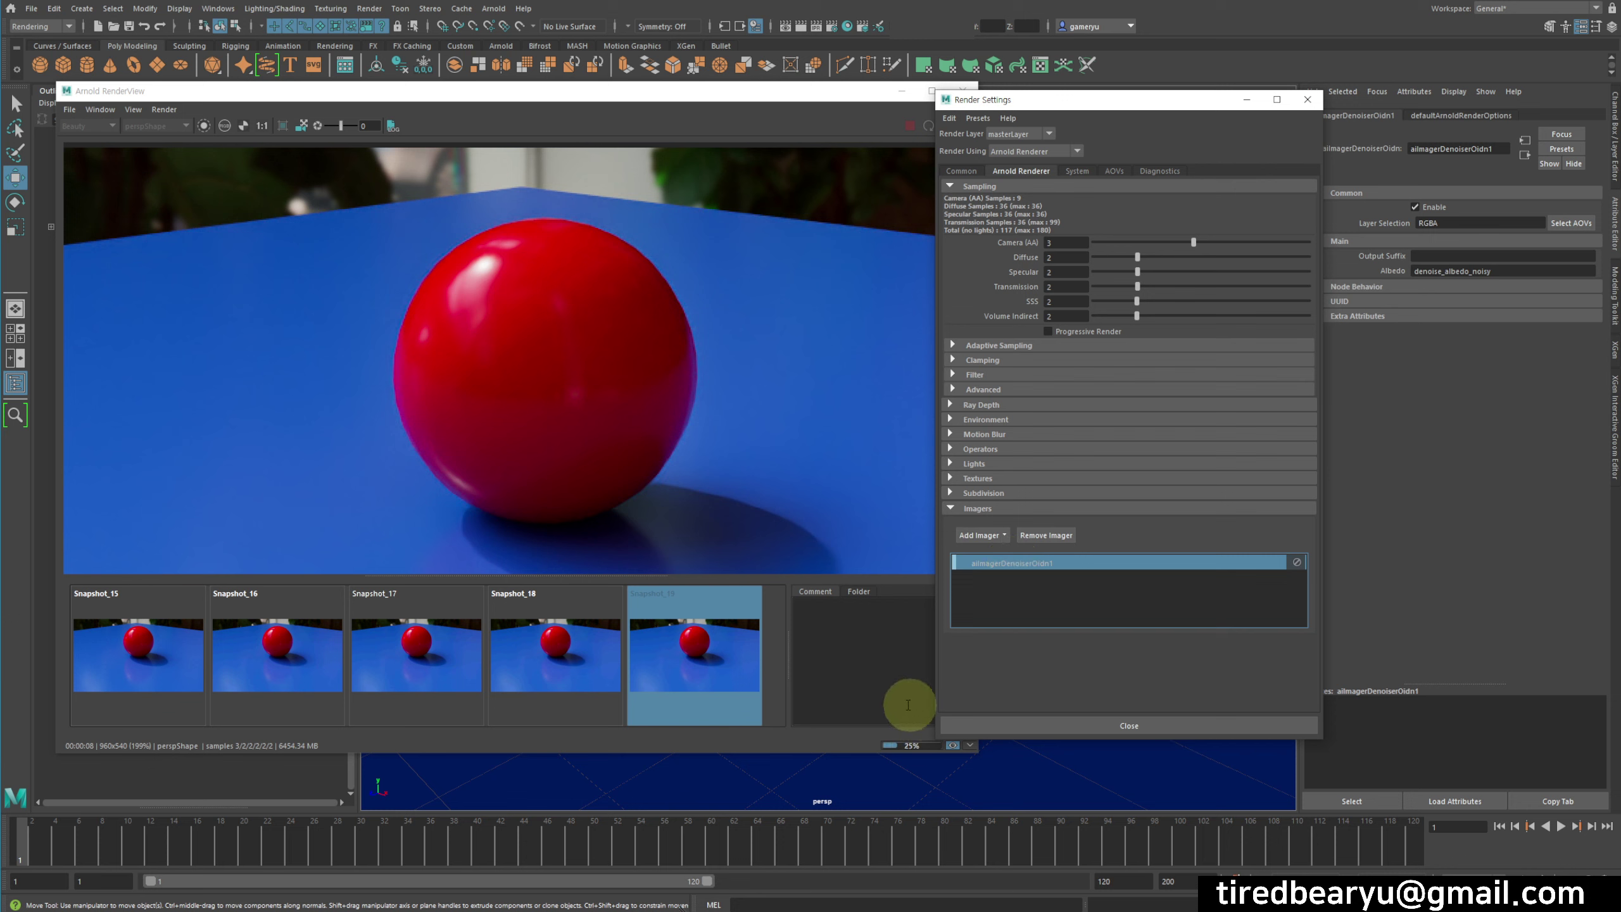
Render the scene in the Arnold RenderView with the Denoiser Oidn imager, and store the result as a new snapshot
{"action": "left_click", "coordinate": [881, 689]}
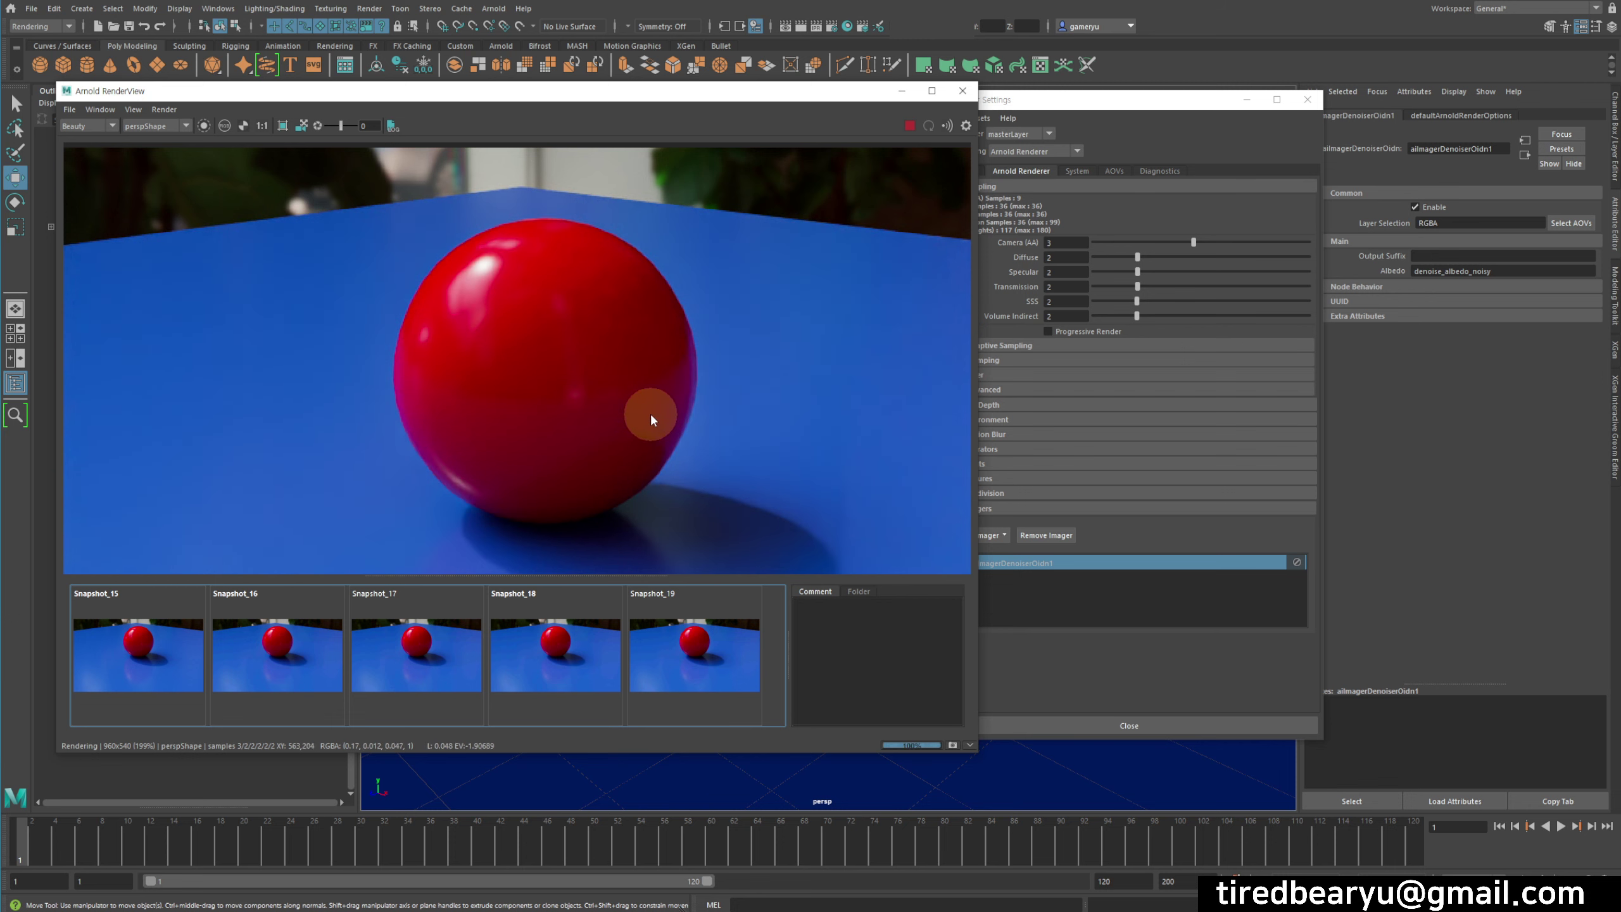
{"action": "left_click", "coordinate": [953, 746]}
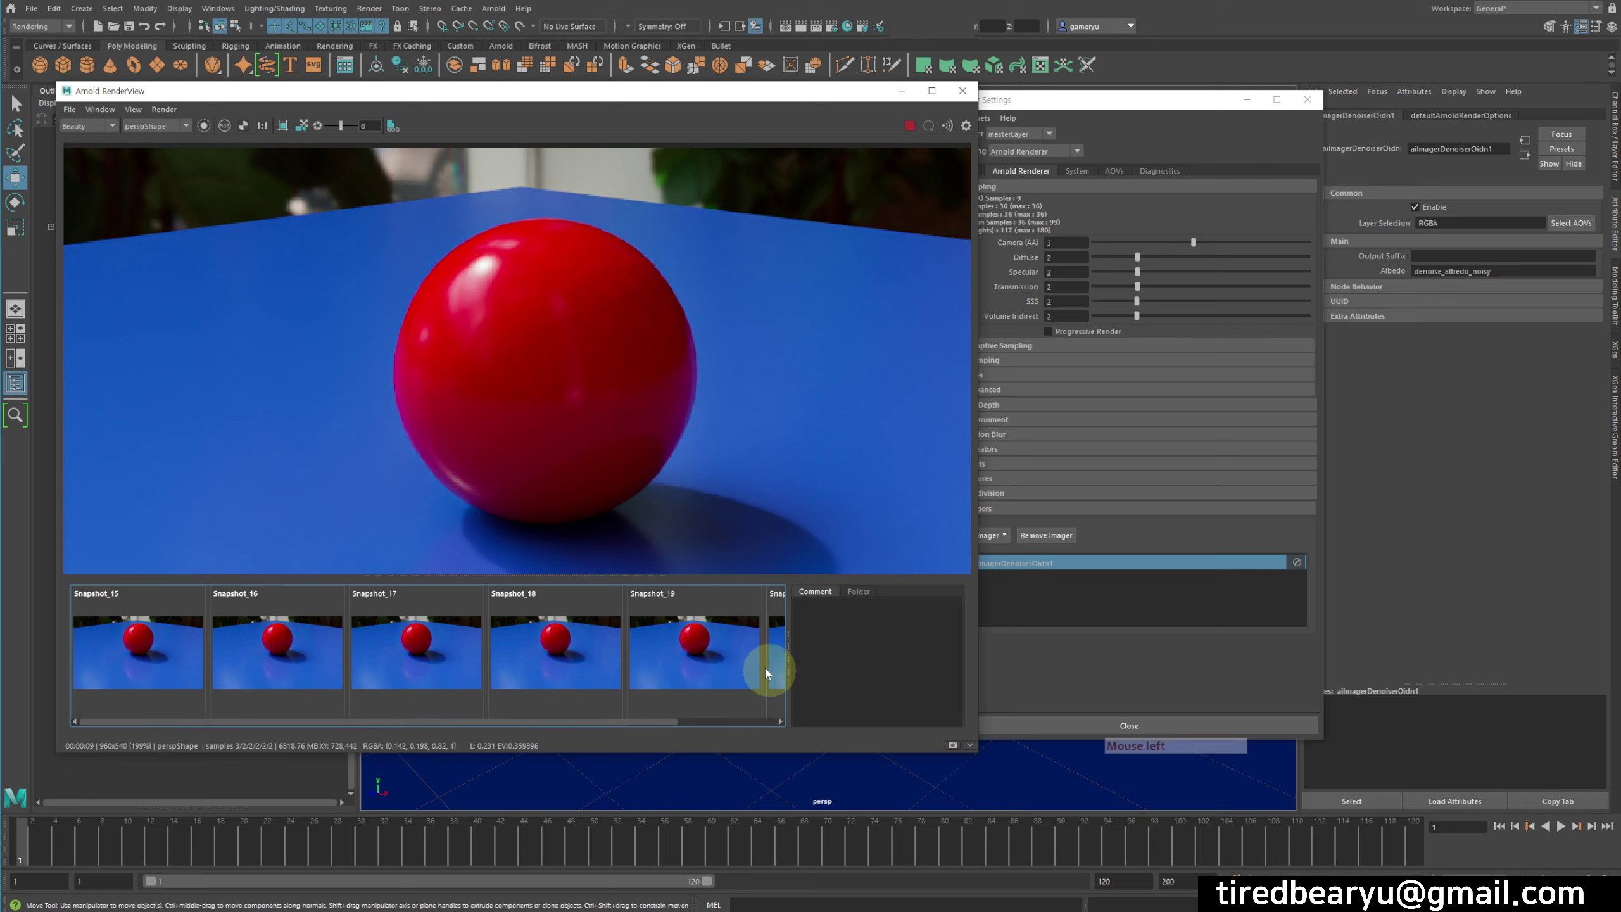
{"action": "left_click", "coordinate": [769, 723]}
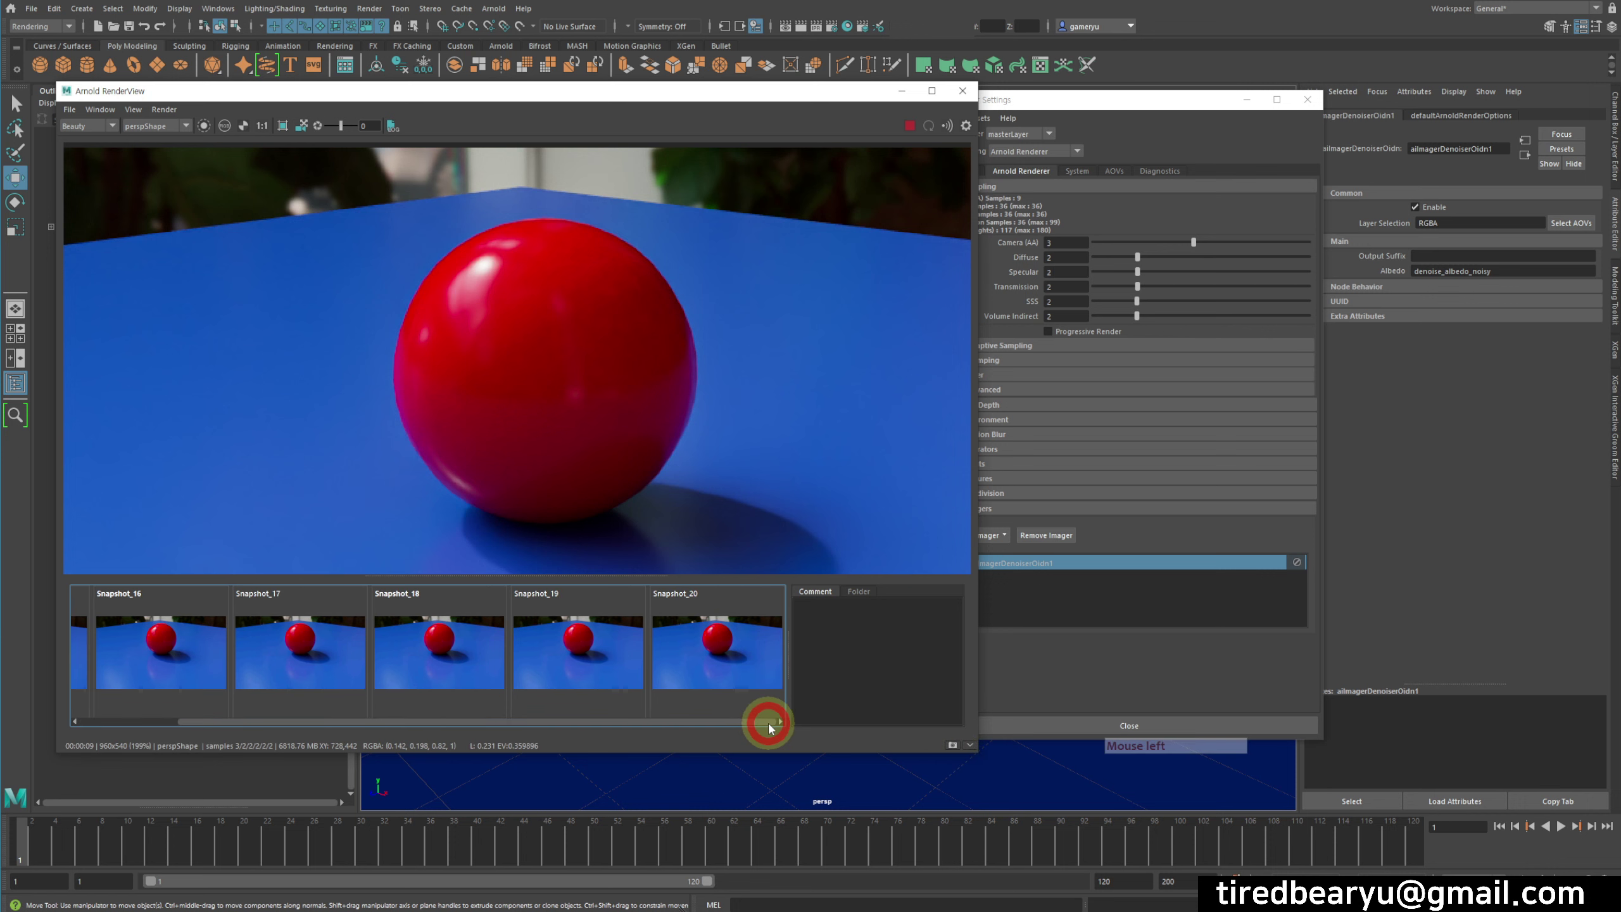
Compare the Oidn-denoised Snapshot_20 with Snapshot_19 and Snapshot_18 by cycling repeatedly through the three renders
{"action": "left_click", "coordinate": [744, 654]}
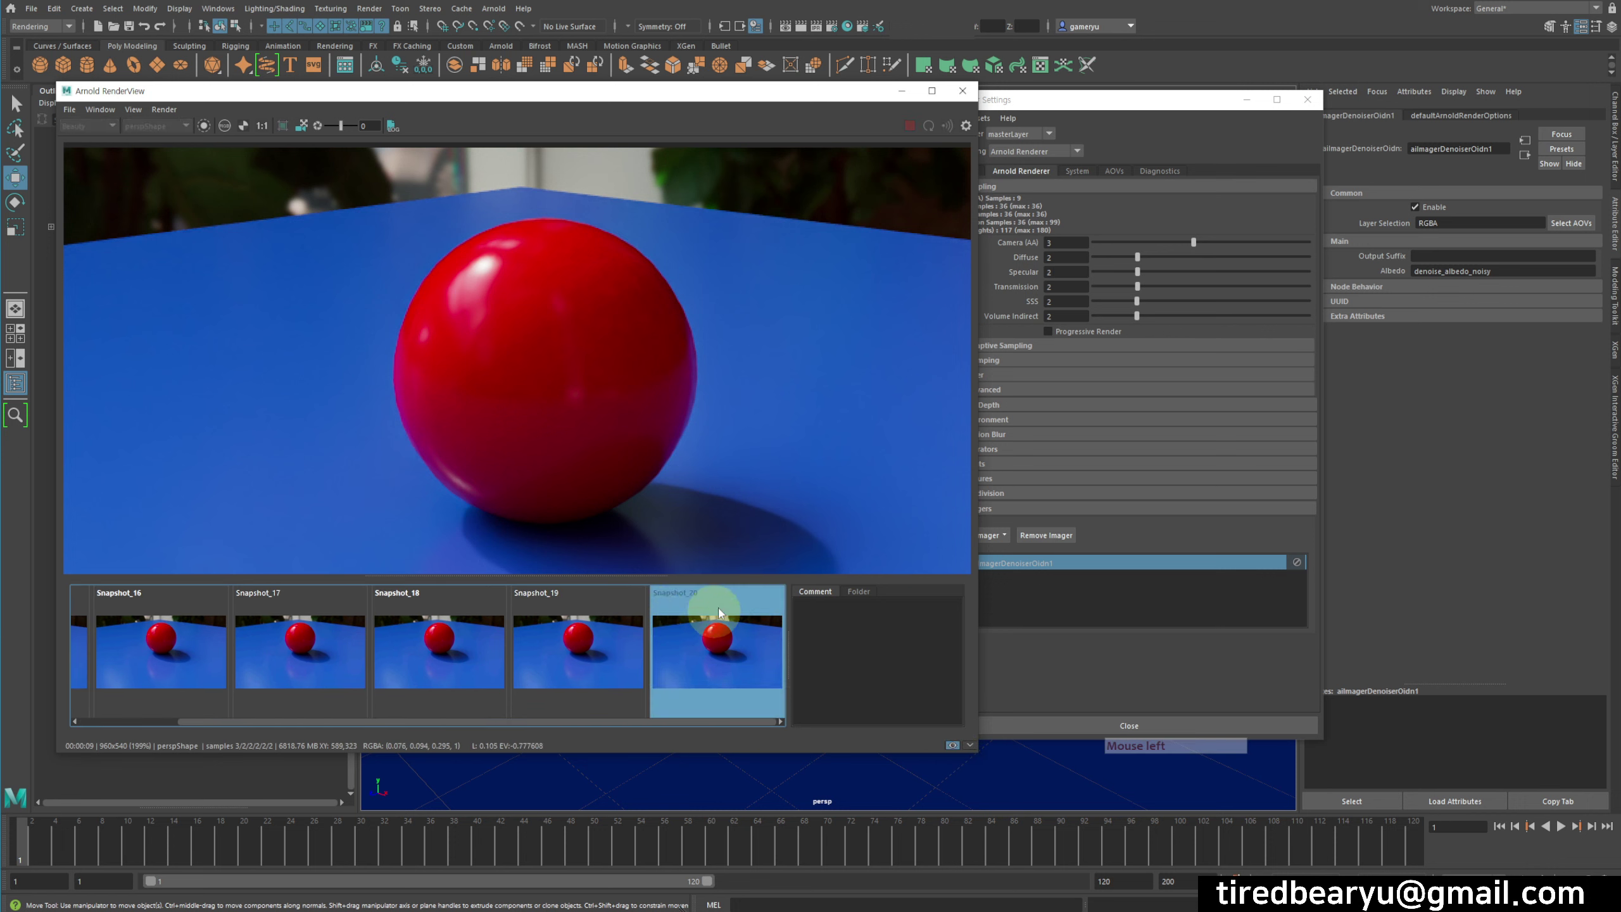
{"action": "left_click", "coordinate": [582, 635]}
{"action": "left_click", "coordinate": [441, 644]}
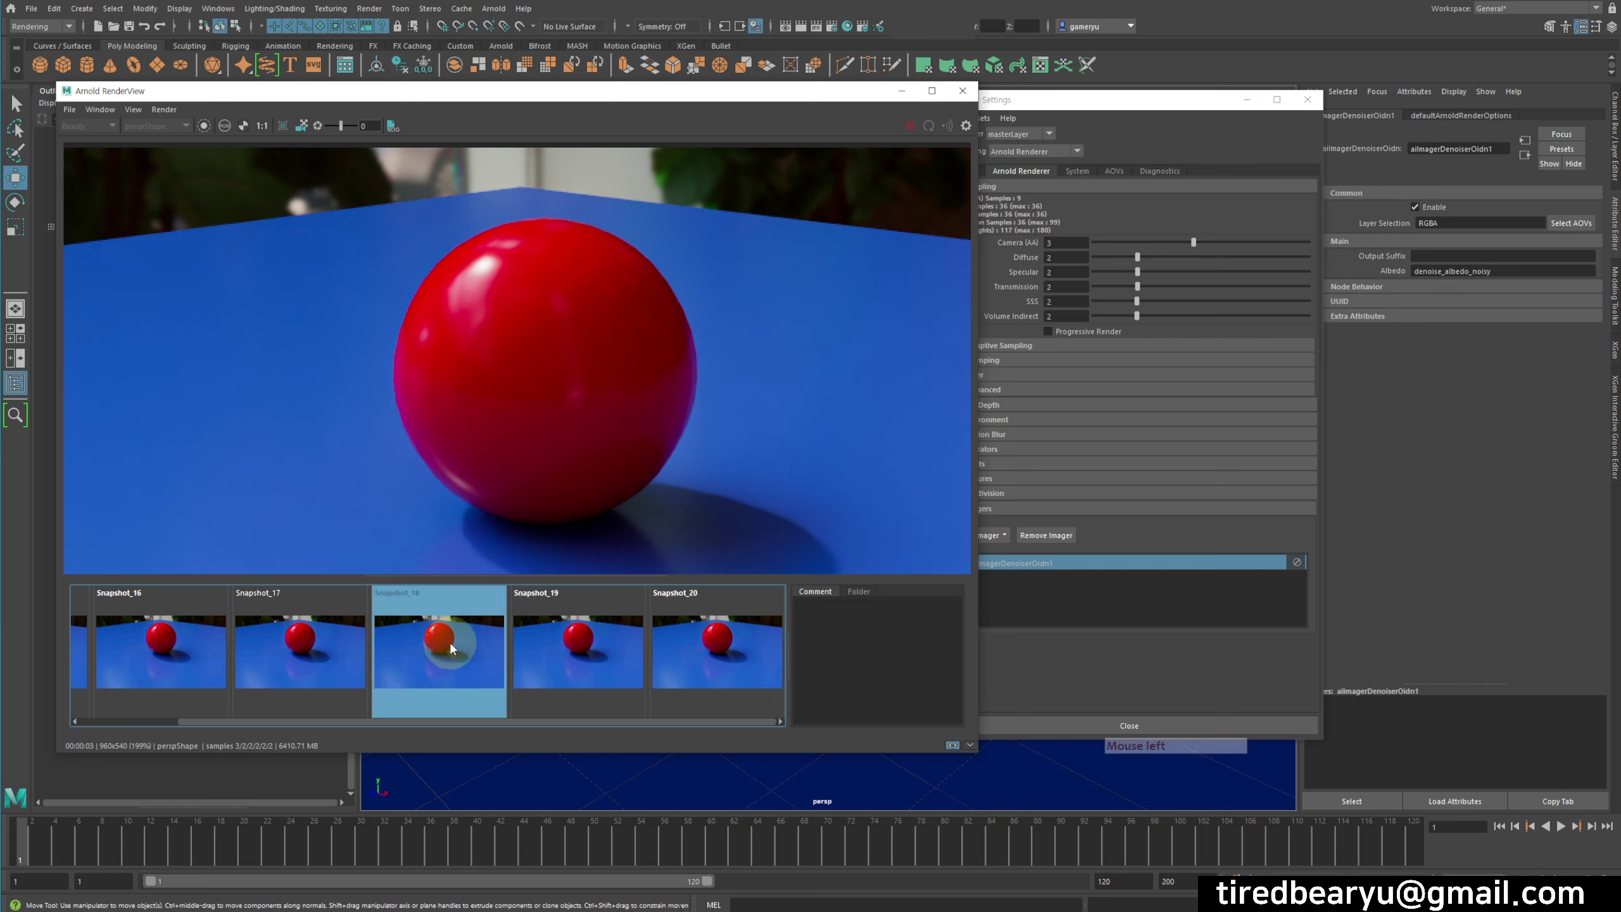
{"action": "left_click", "coordinate": [526, 654]}
{"action": "left_click", "coordinate": [745, 628]}
{"action": "left_click", "coordinate": [612, 634]}
{"action": "left_click", "coordinate": [451, 632]}
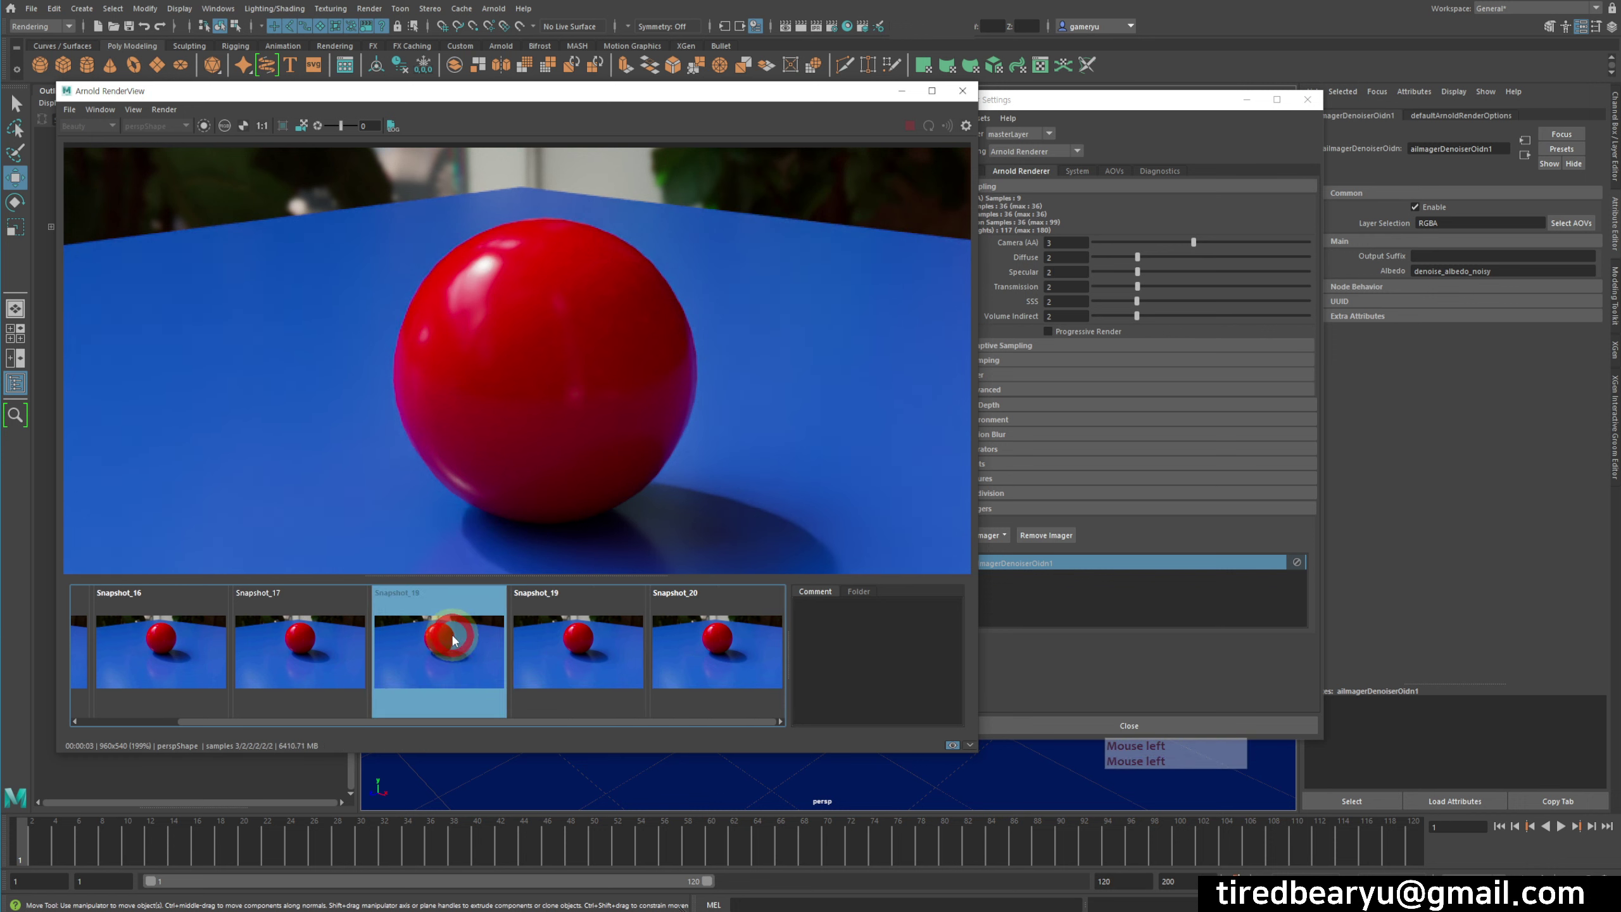
{"action": "left_click", "coordinate": [562, 629]}
{"action": "left_click", "coordinate": [673, 641]}
{"action": "left_click", "coordinate": [580, 638]}
{"action": "left_click", "coordinate": [440, 638]}
{"action": "left_click", "coordinate": [590, 635]}
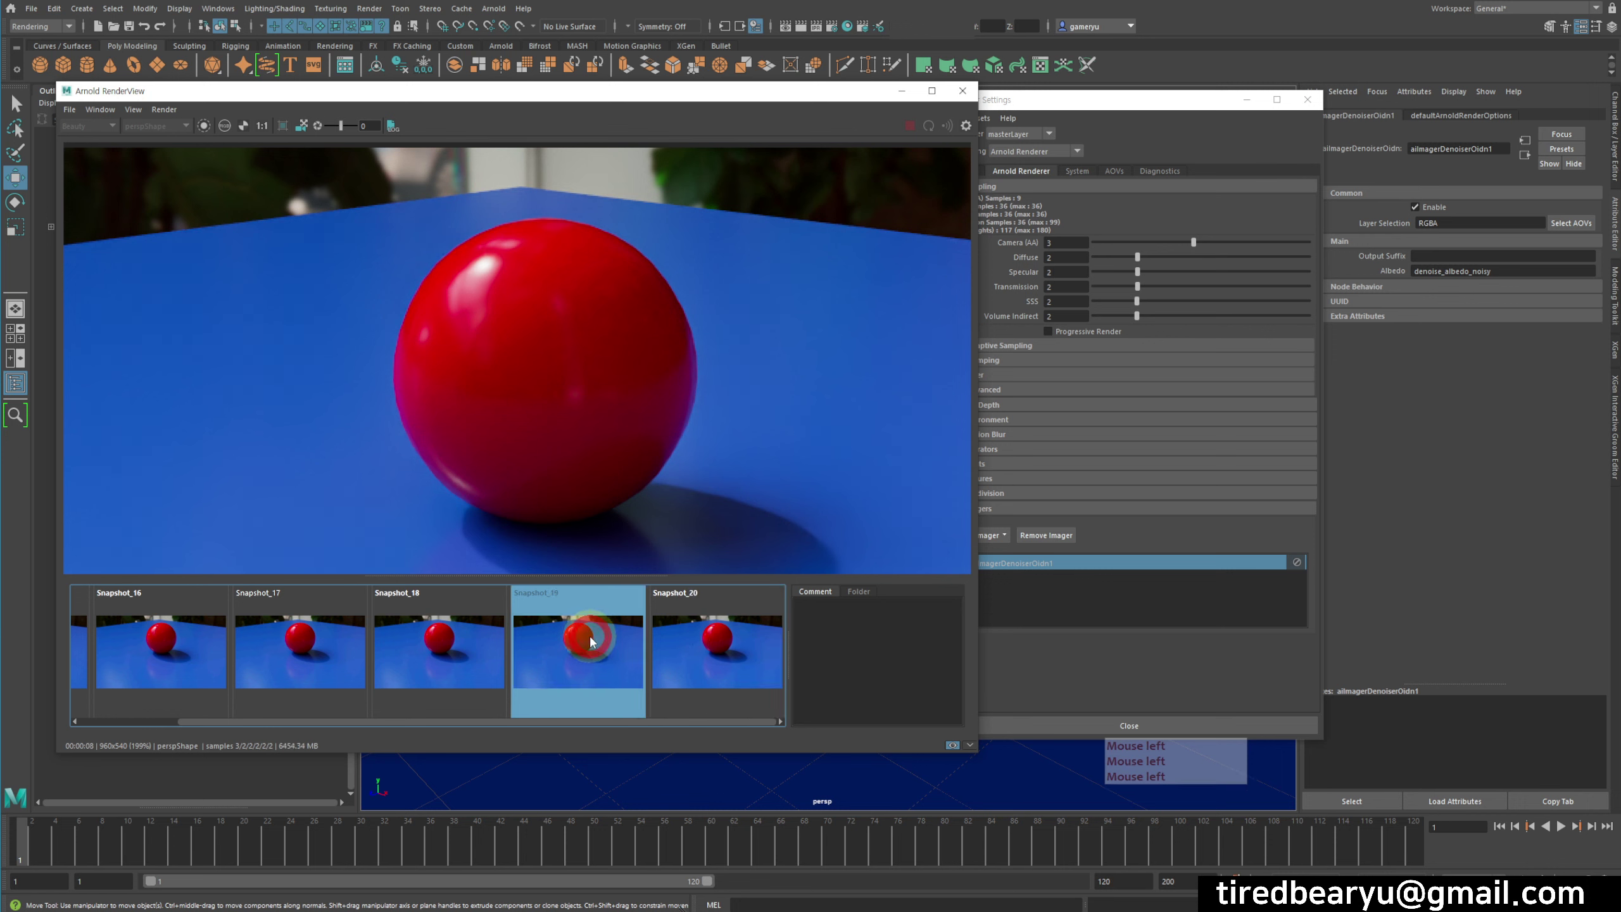
{"action": "left_click", "coordinate": [676, 636]}
{"action": "left_click", "coordinate": [546, 652]}
{"action": "left_click", "coordinate": [447, 639]}
{"action": "left_click", "coordinate": [565, 643]}
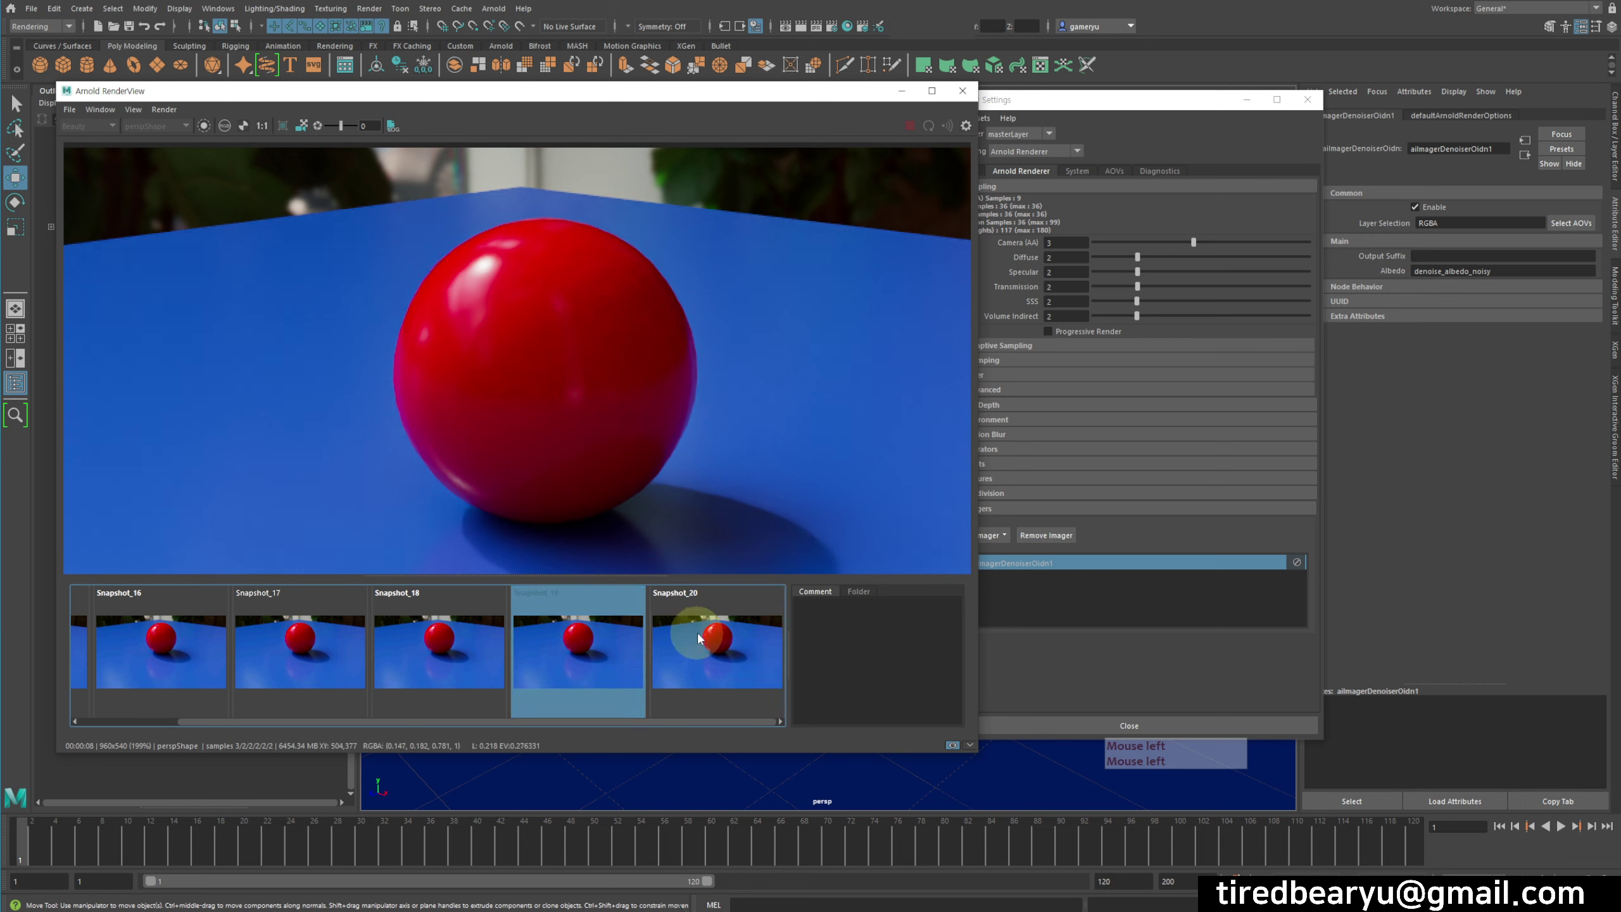
{"action": "left_click", "coordinate": [696, 632]}
{"action": "left_click", "coordinate": [578, 632]}
{"action": "left_click", "coordinate": [429, 628]}
Inspect the Denoiser Oidn imager's attributes, including Node Behavior, and move the Render Settings window clear of them
{"action": "left_click", "coordinate": [977, 543]}
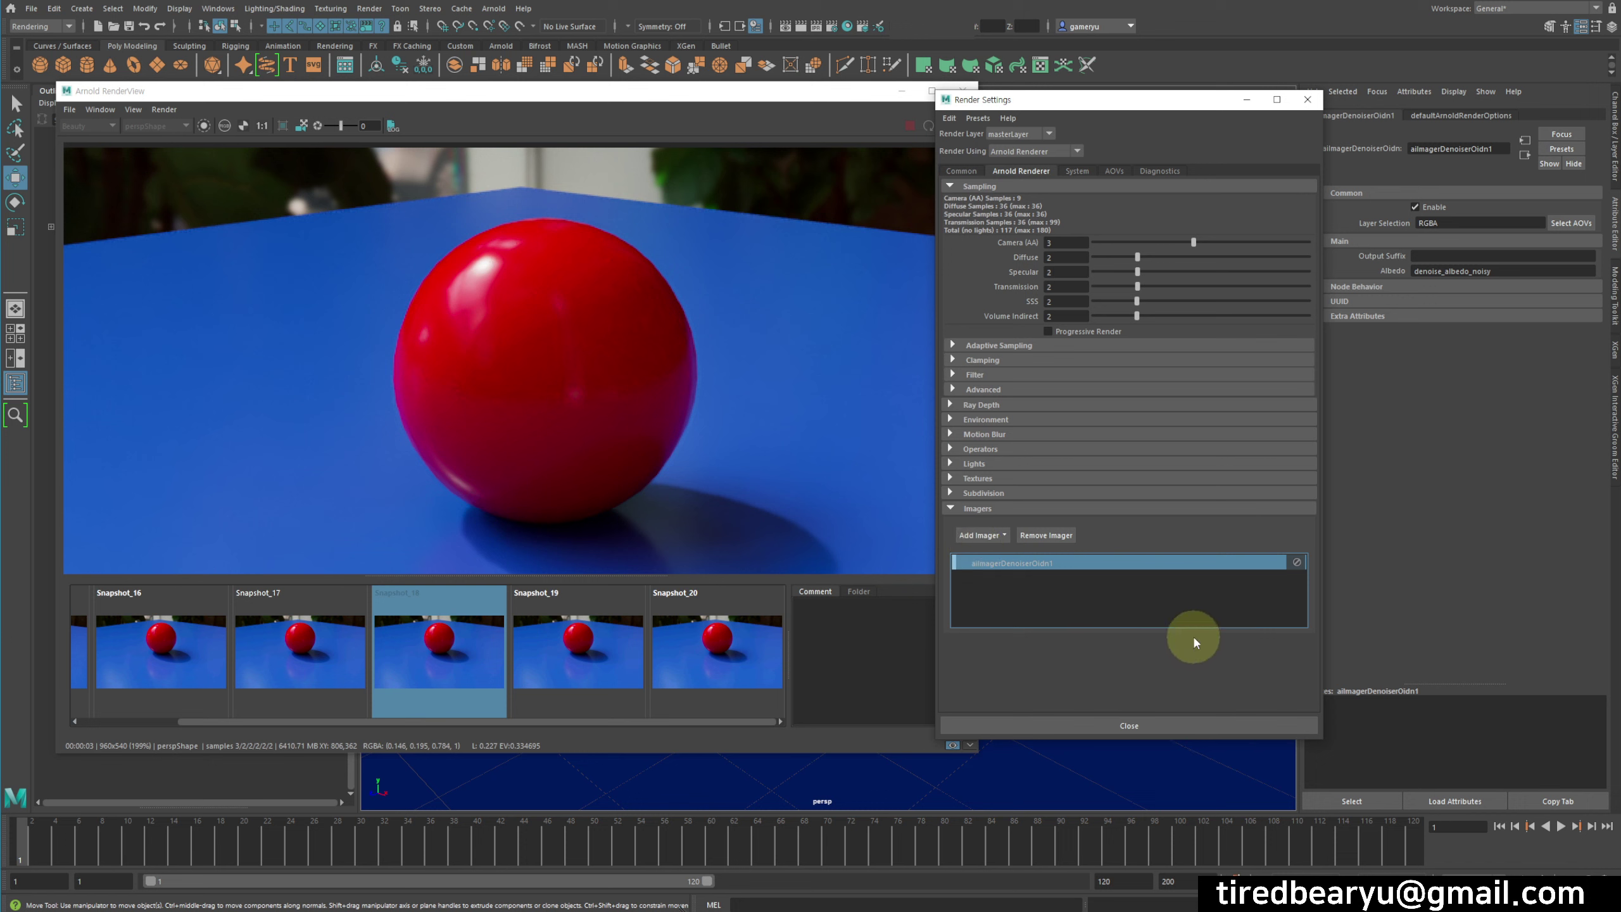
{"action": "left_click", "coordinate": [1088, 561]}
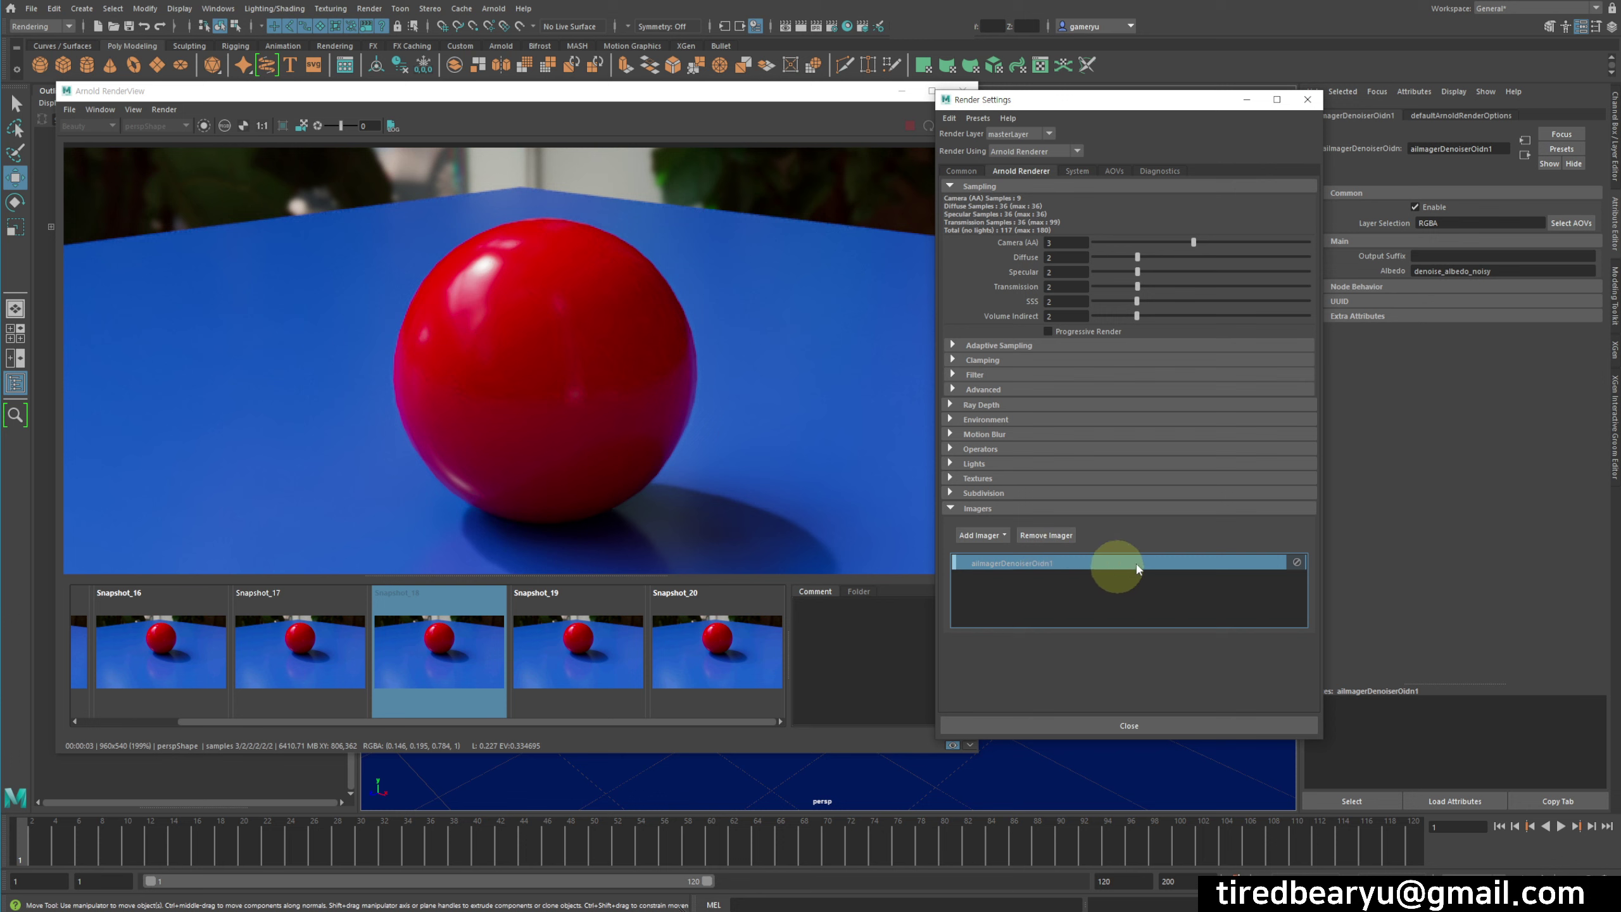
{"action": "left_click", "coordinate": [1413, 350]}
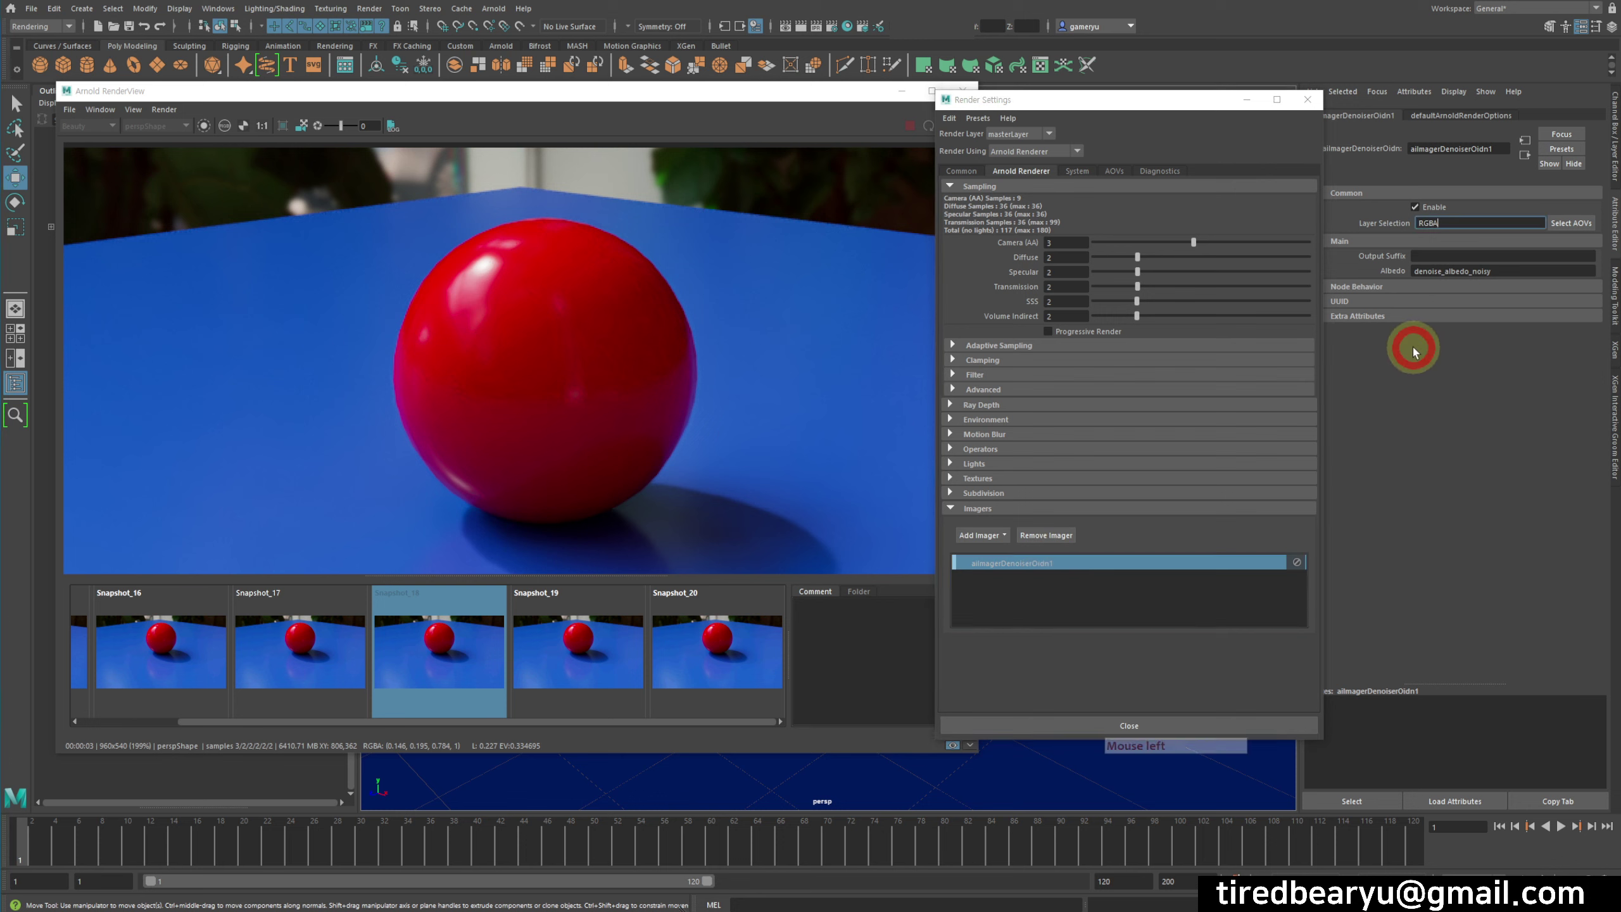
{"action": "left_click", "coordinate": [1414, 286]}
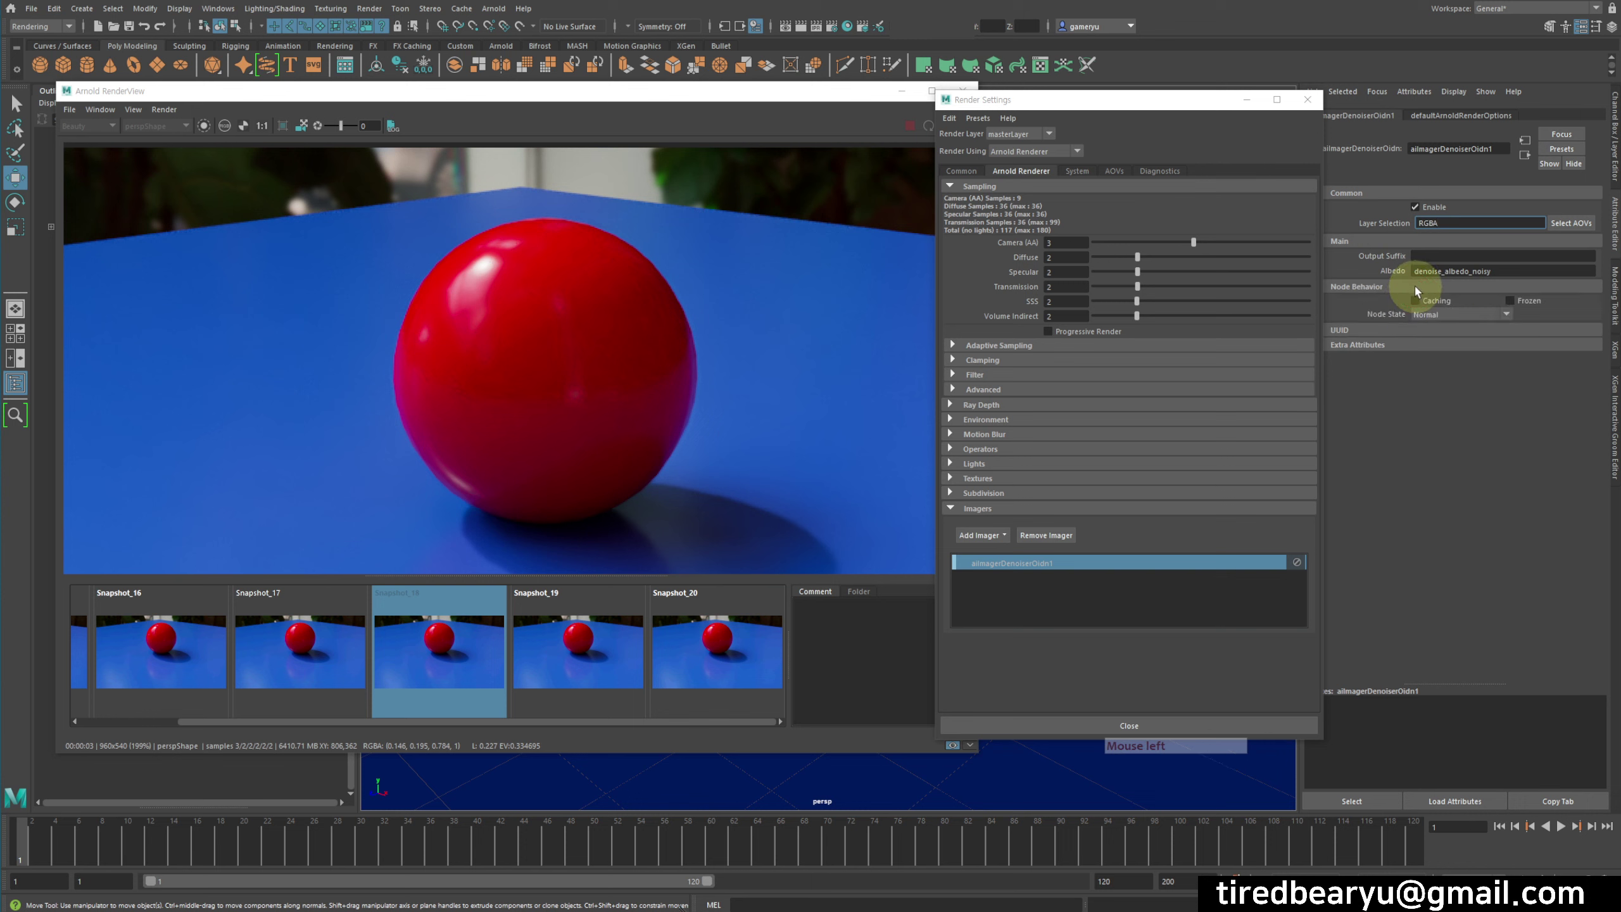
{"action": "left_click", "coordinate": [1414, 288]}
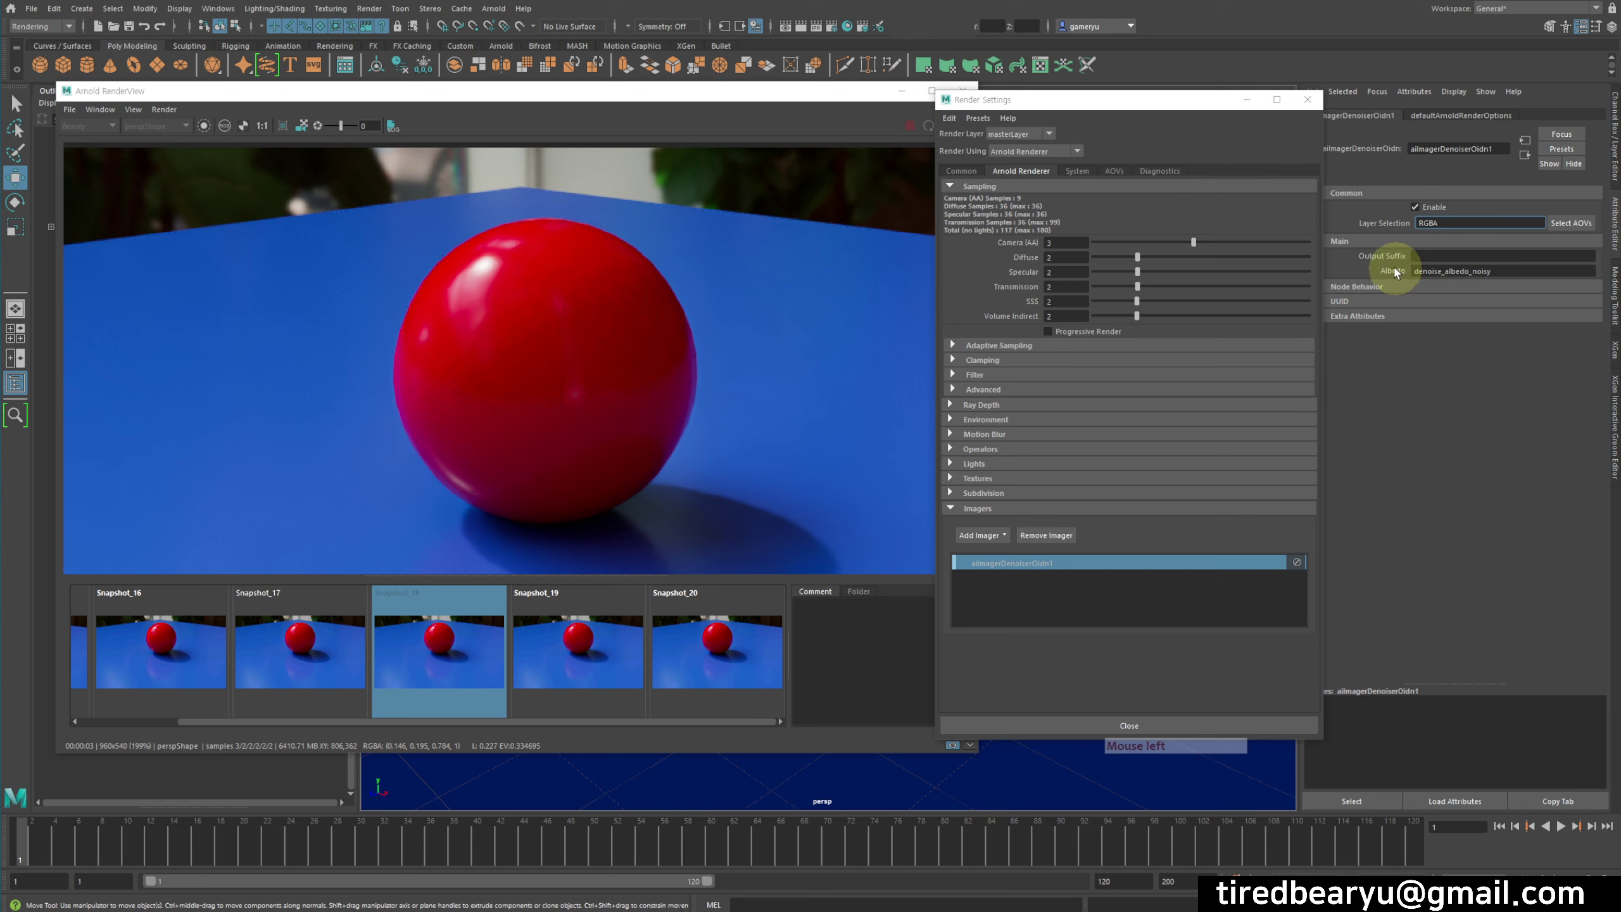
{"action": "left_click_drag", "start_coordinate": [1206, 99], "coordinate": [1157, 97]}
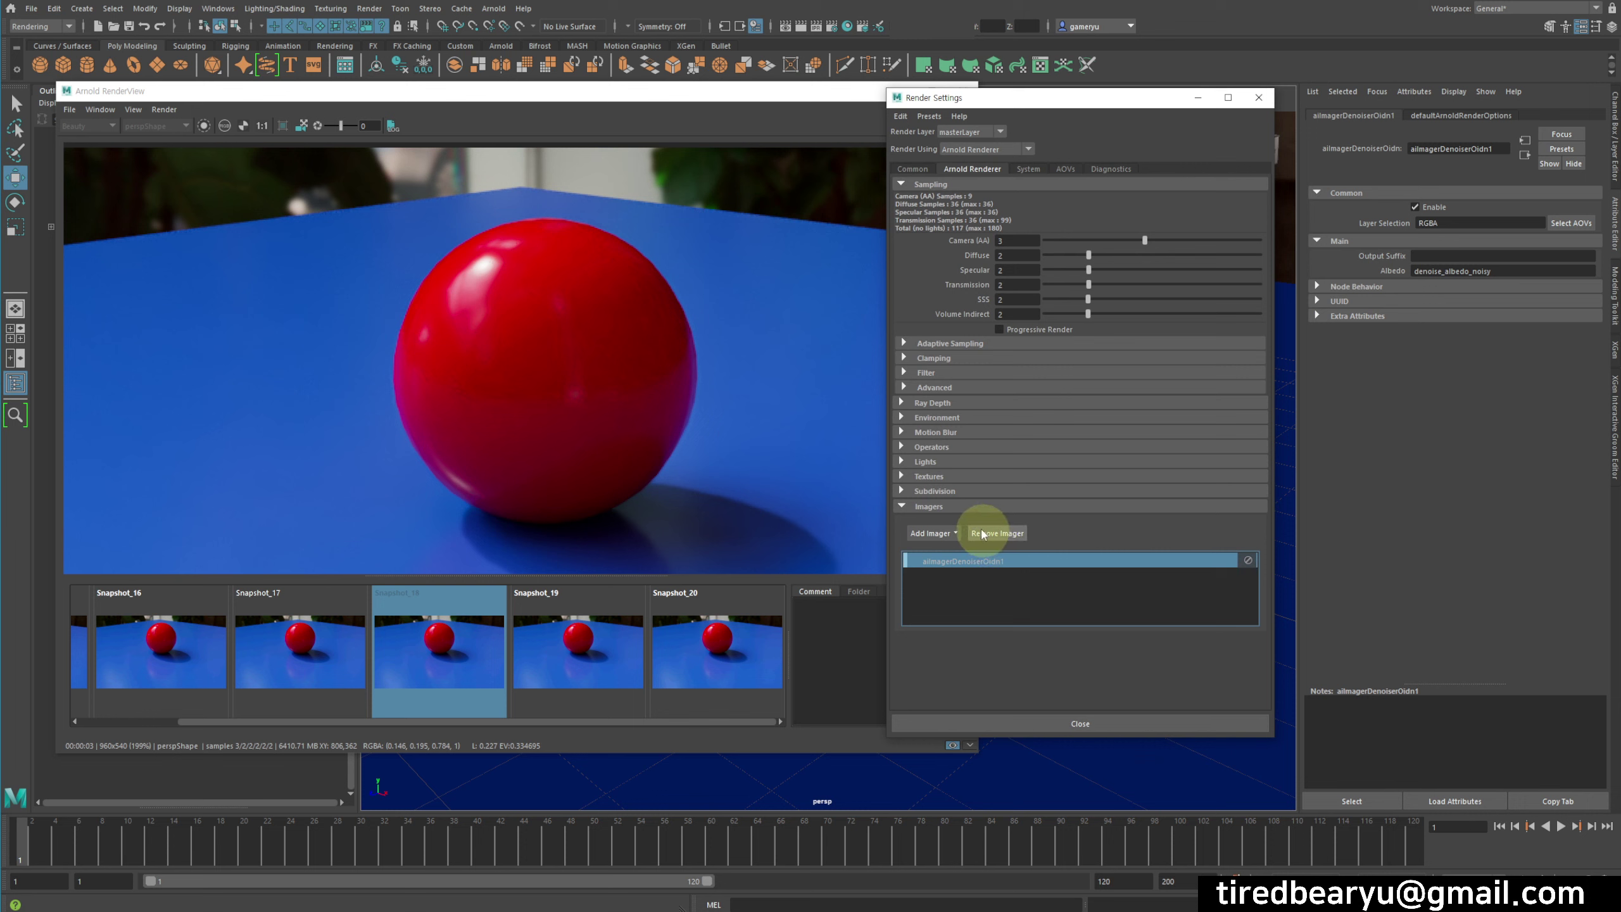
Review snapshots 18 to 20 once more, and examine Snapshot_20 zoomed out before returning to the Render Settings
{"action": "left_click", "coordinate": [579, 639]}
{"action": "left_click", "coordinate": [716, 637]}
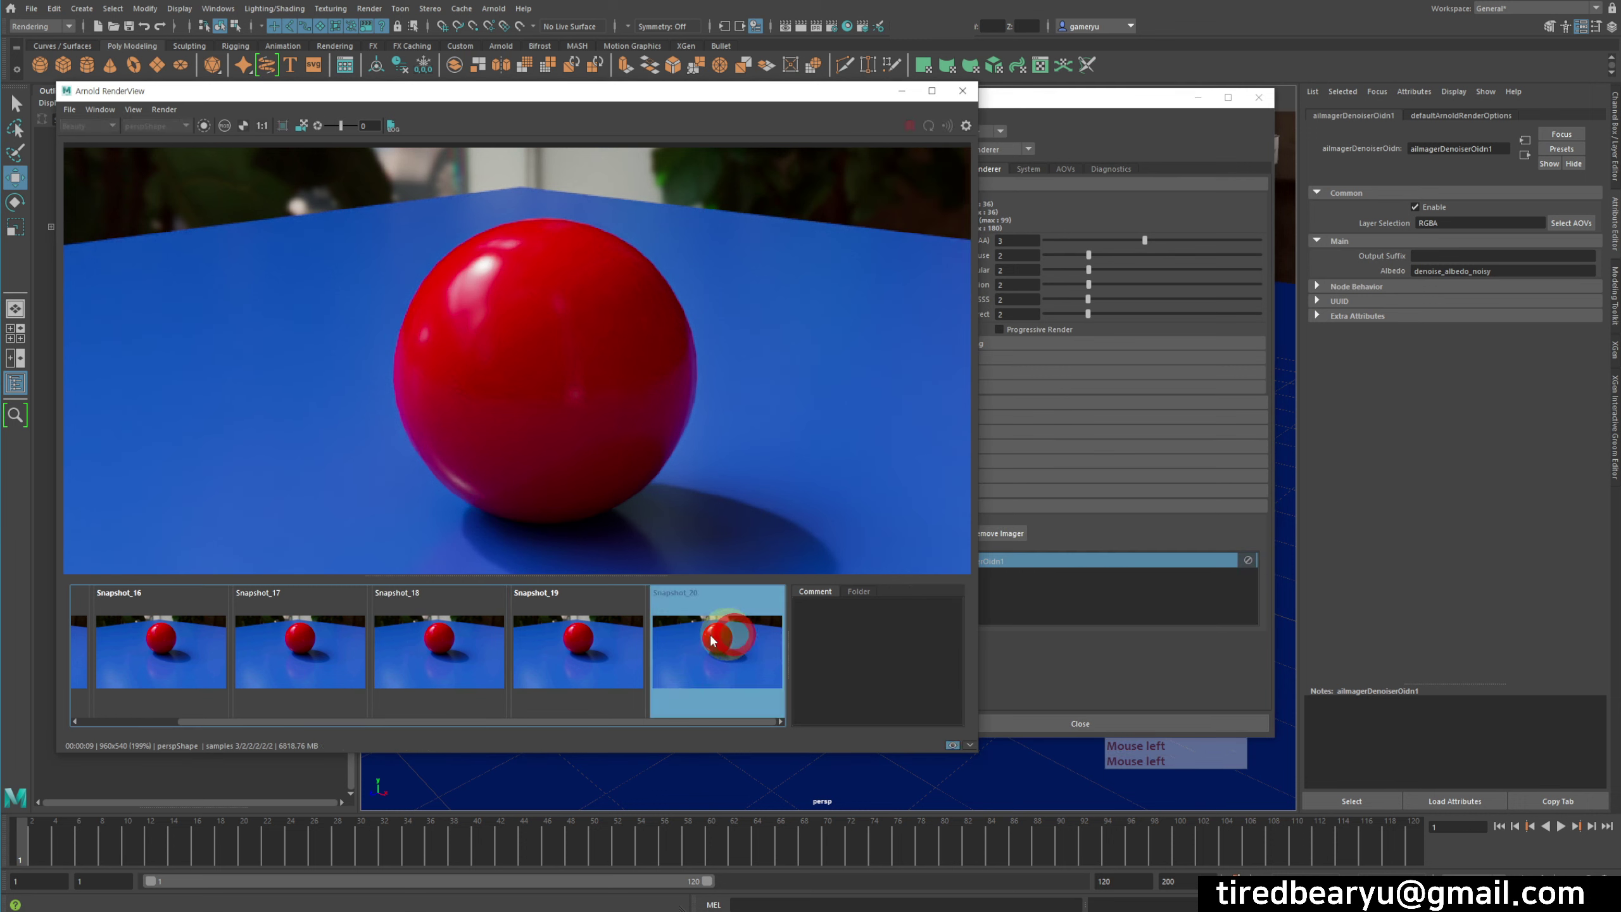
{"action": "left_click", "coordinate": [561, 649]}
{"action": "left_click", "coordinate": [459, 652]}
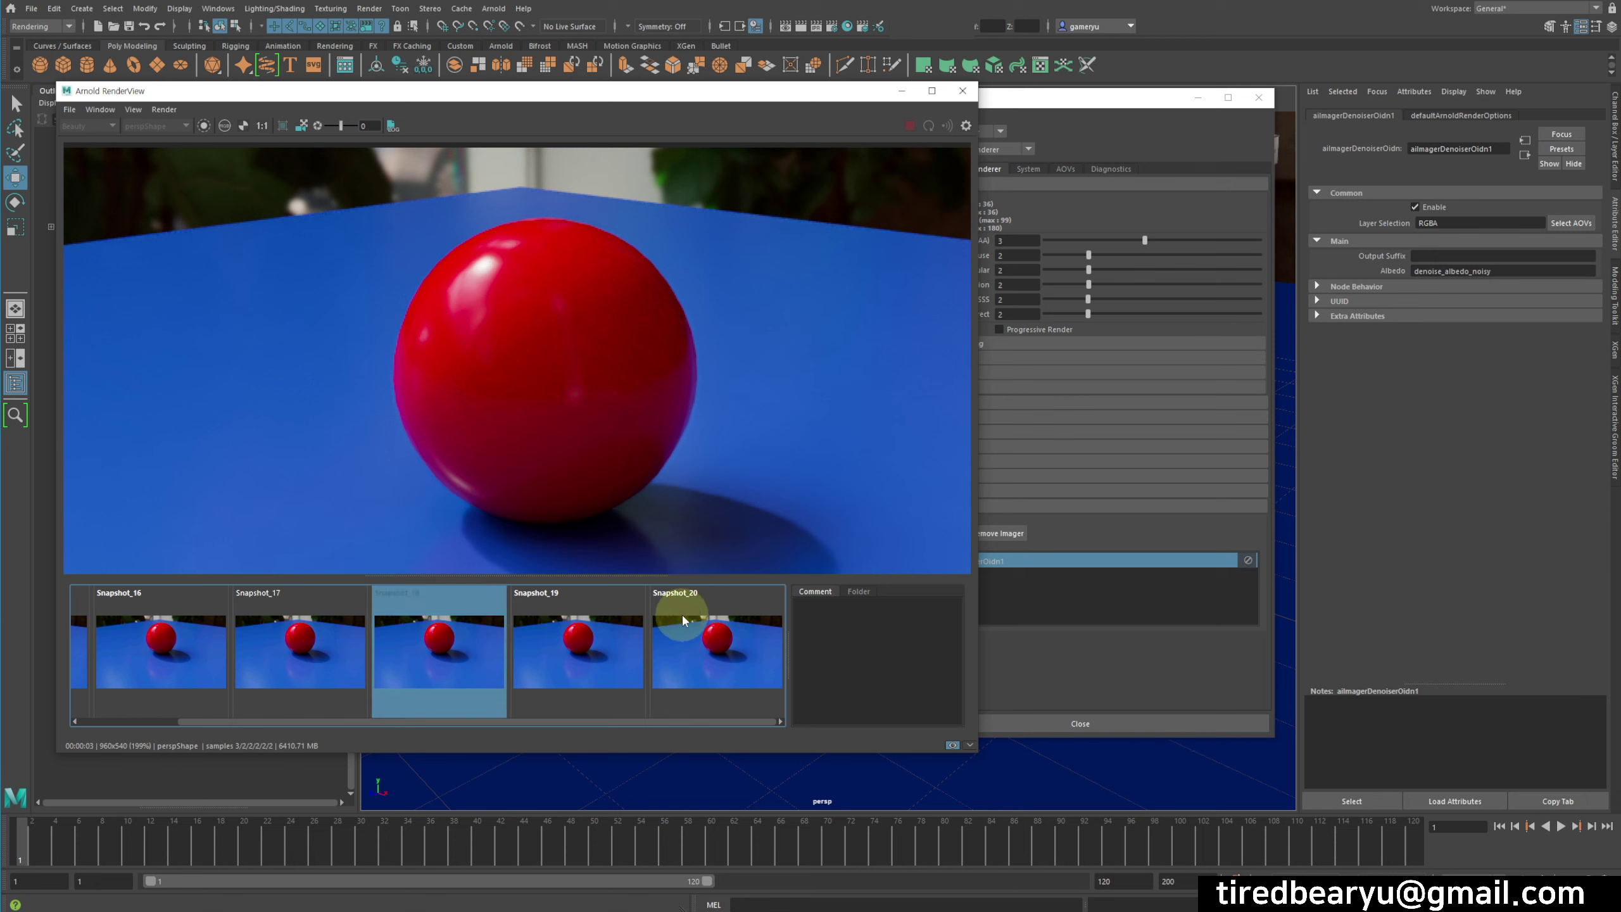
{"action": "left_click", "coordinate": [716, 632]}
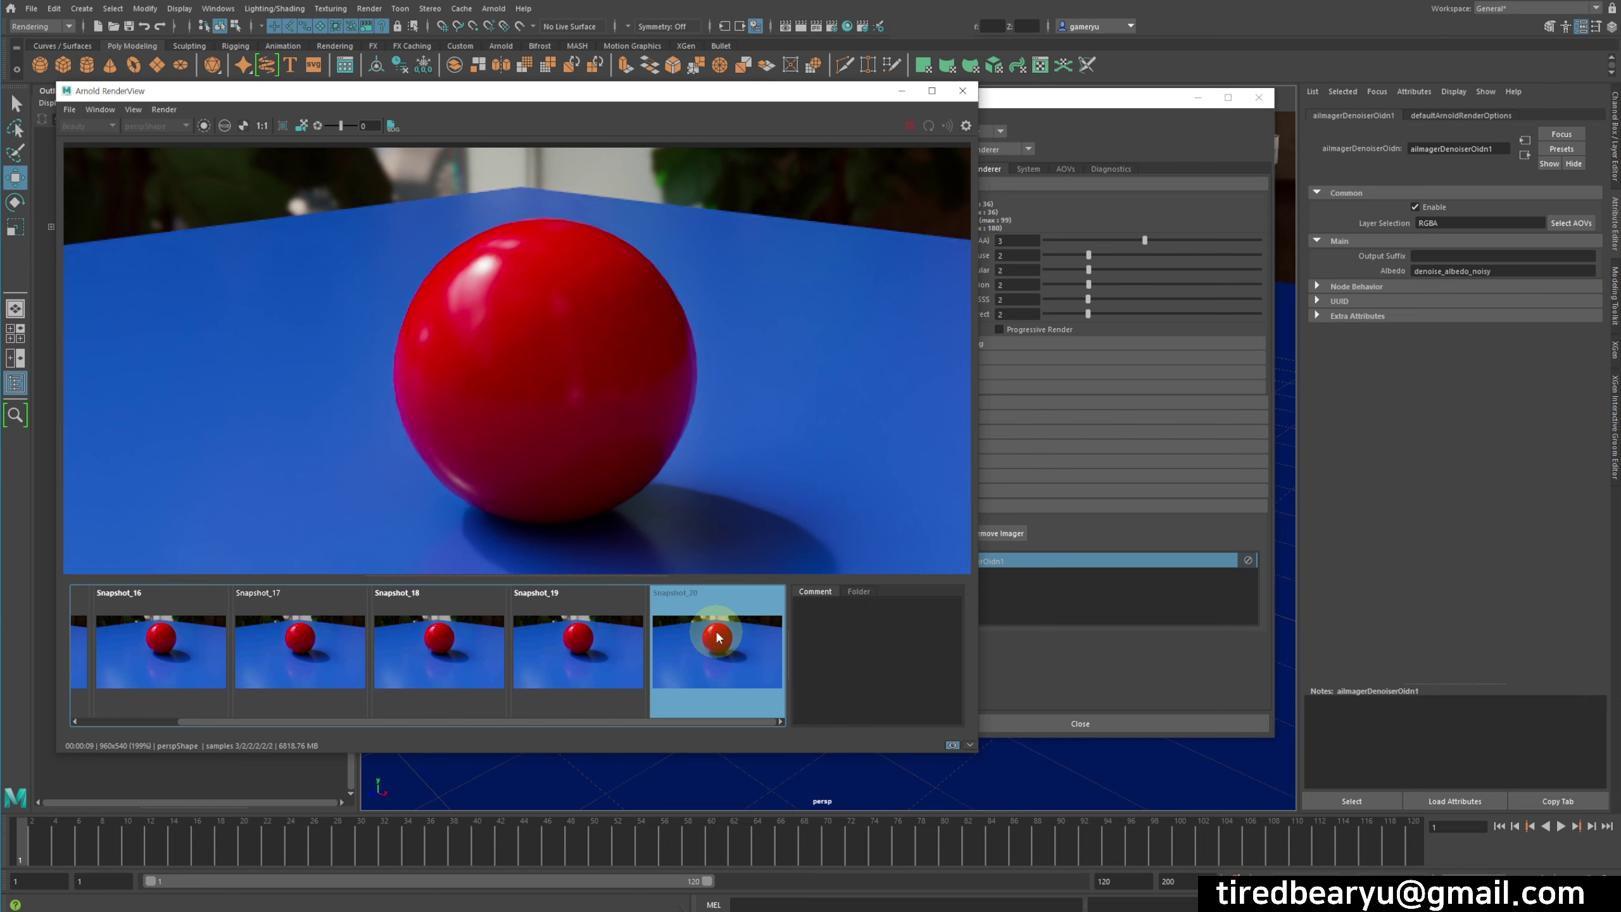
{"action": "scroll", "coordinate": [671, 476], "scroll_direction": "down", "scroll_amount": 2}
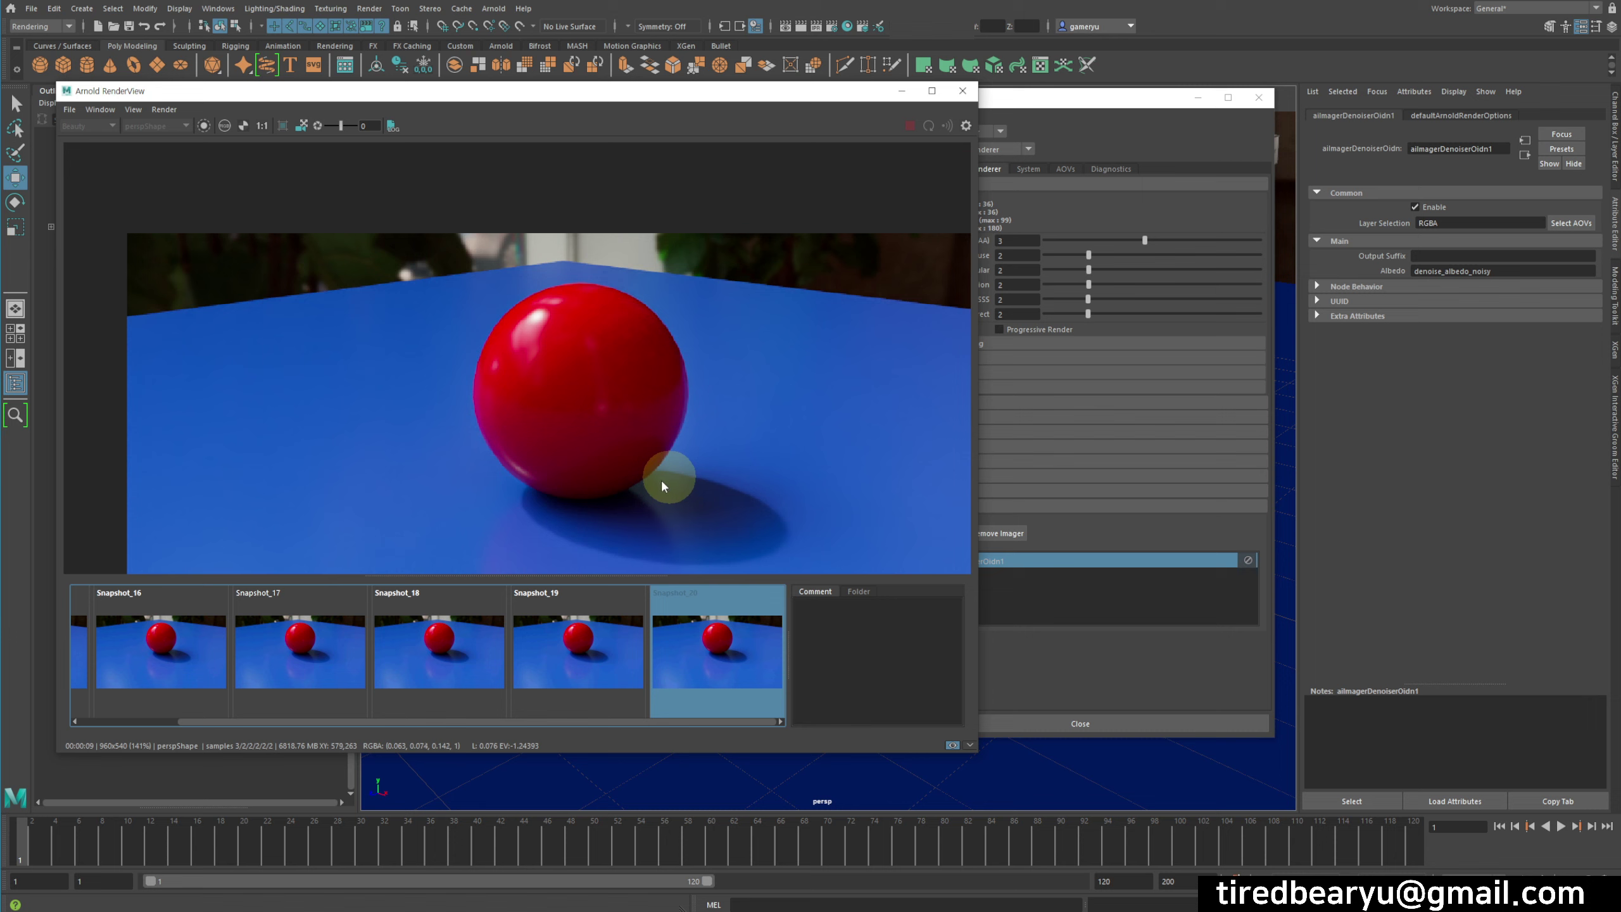
{"action": "left_click", "coordinate": [1092, 95]}
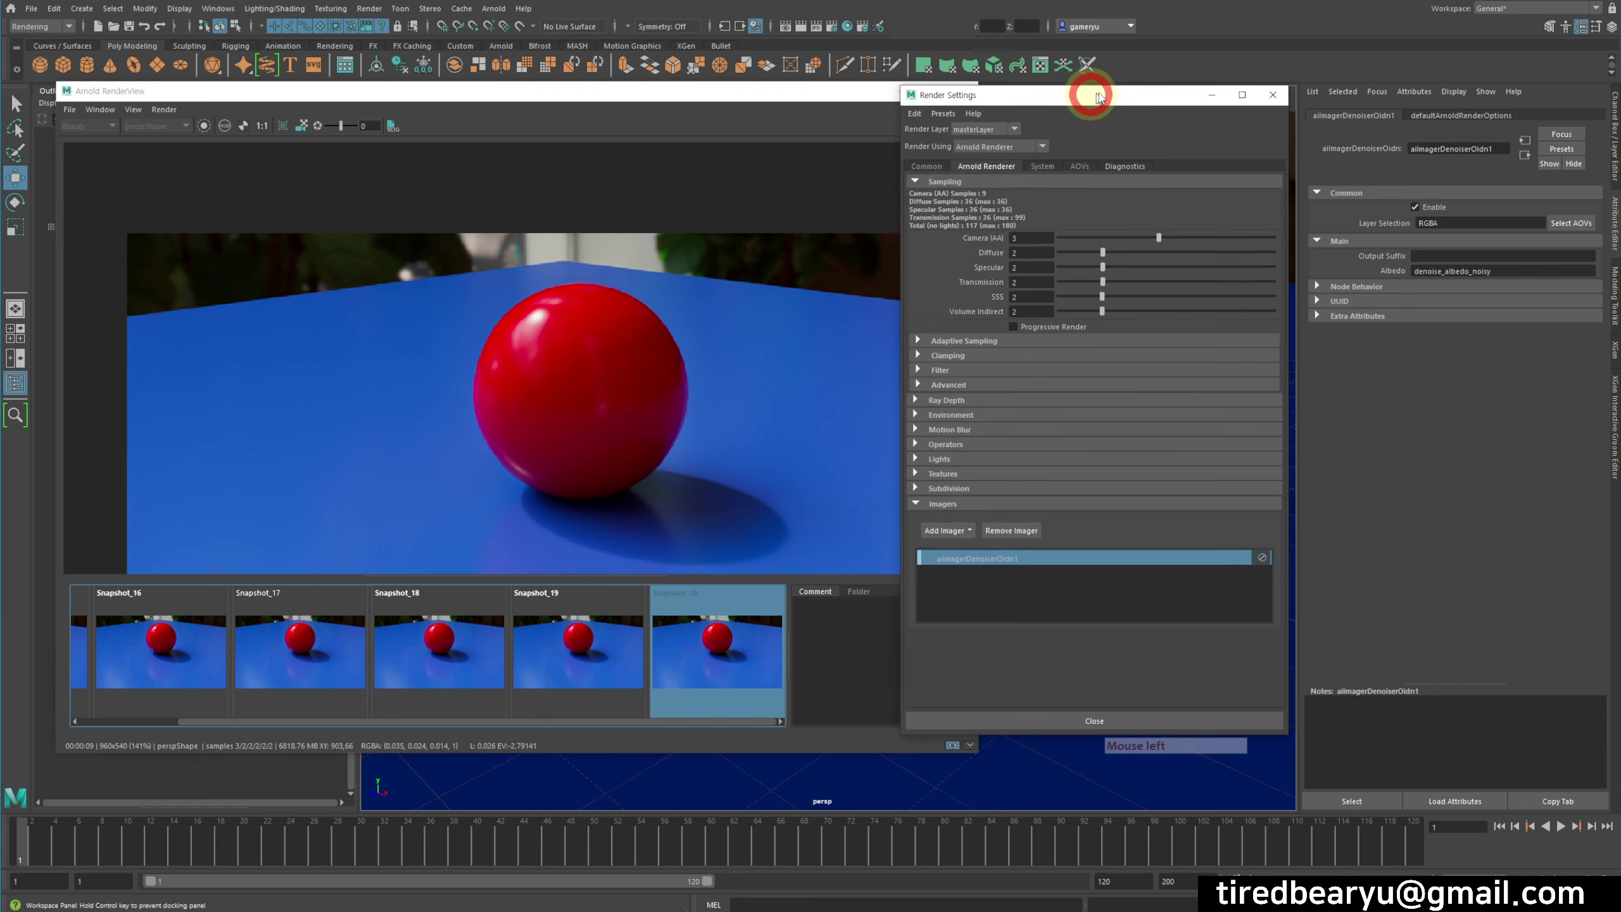